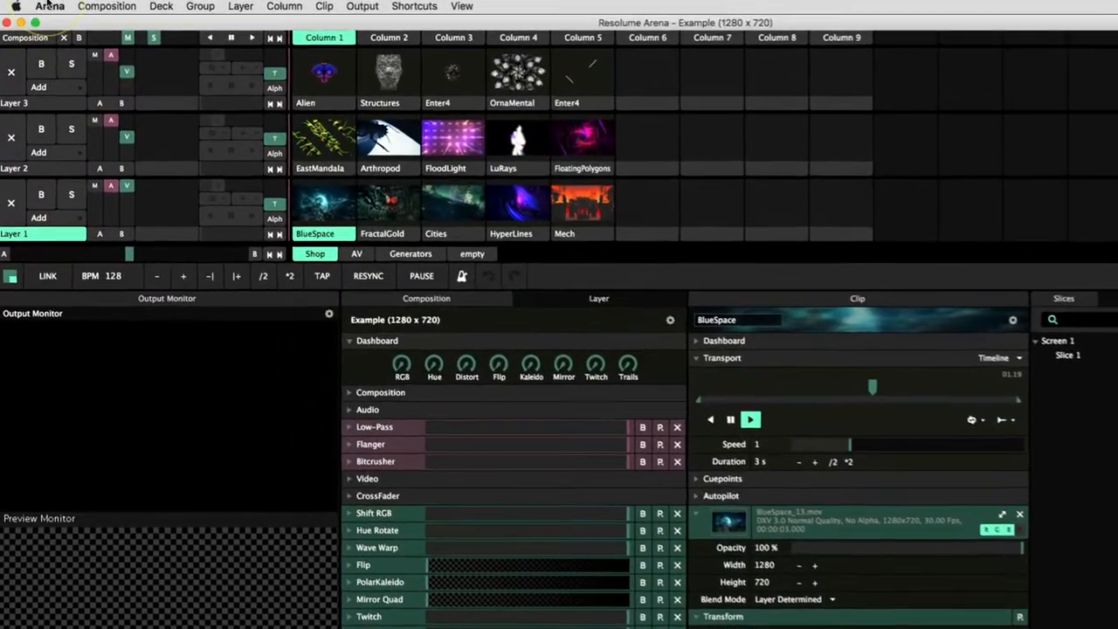
Check the OSC input and incoming port in Resolume Arena's OSC preferences and close the preferences.
click(49, 6)
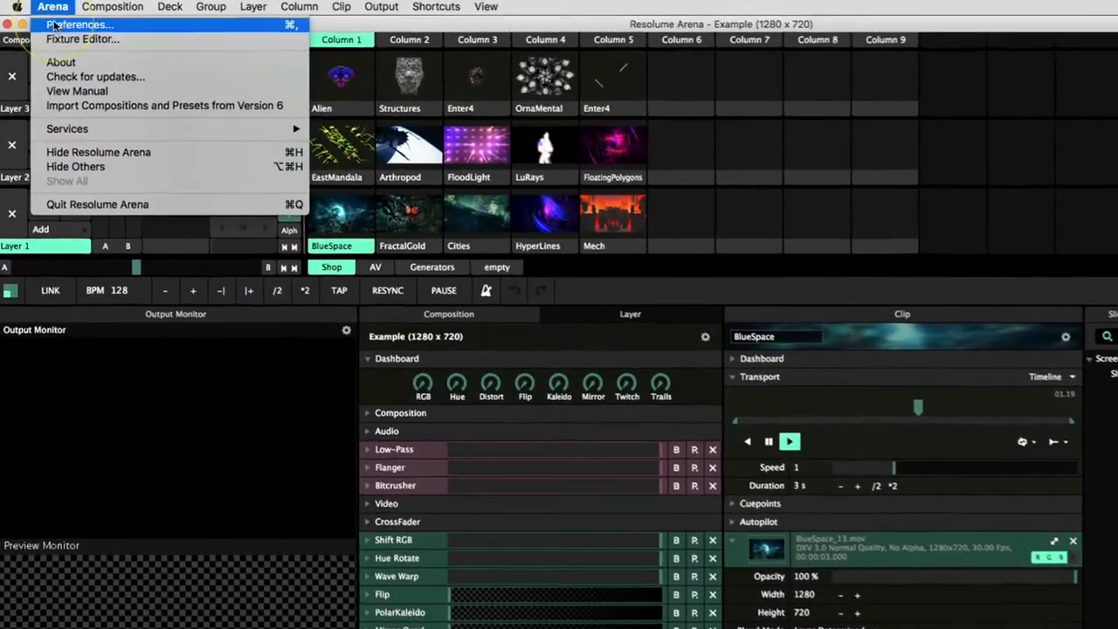
click(71, 21)
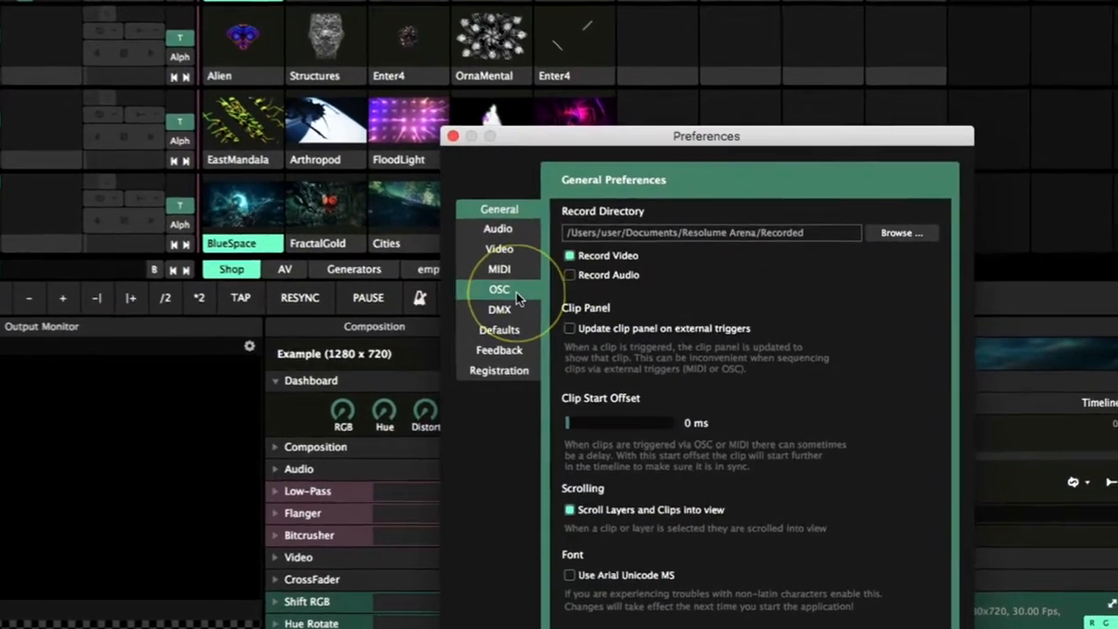
click(572, 301)
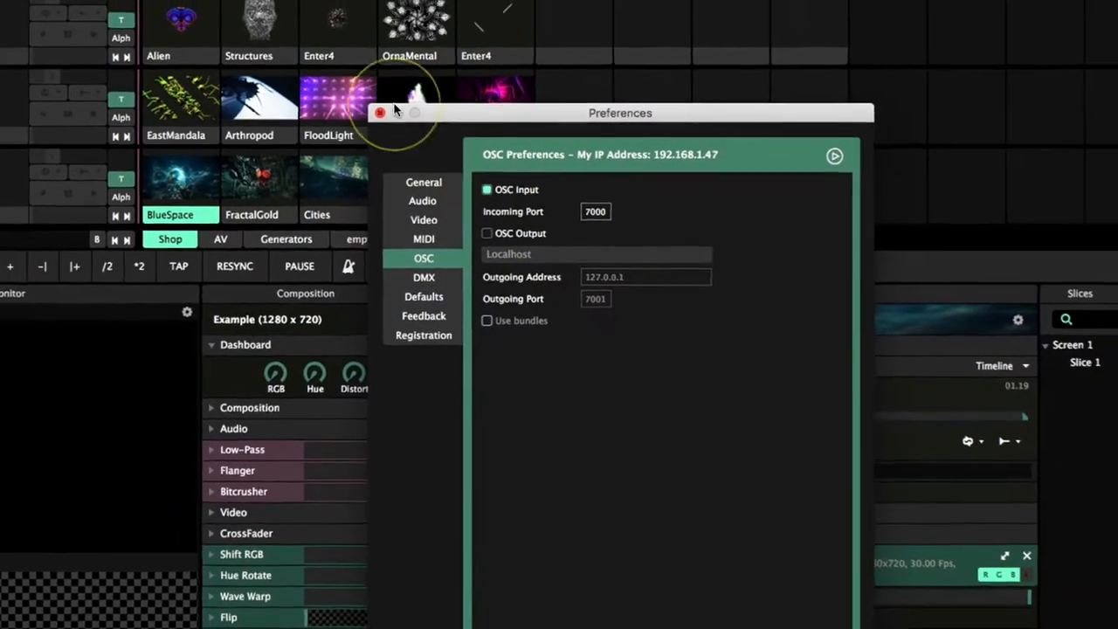
click(383, 116)
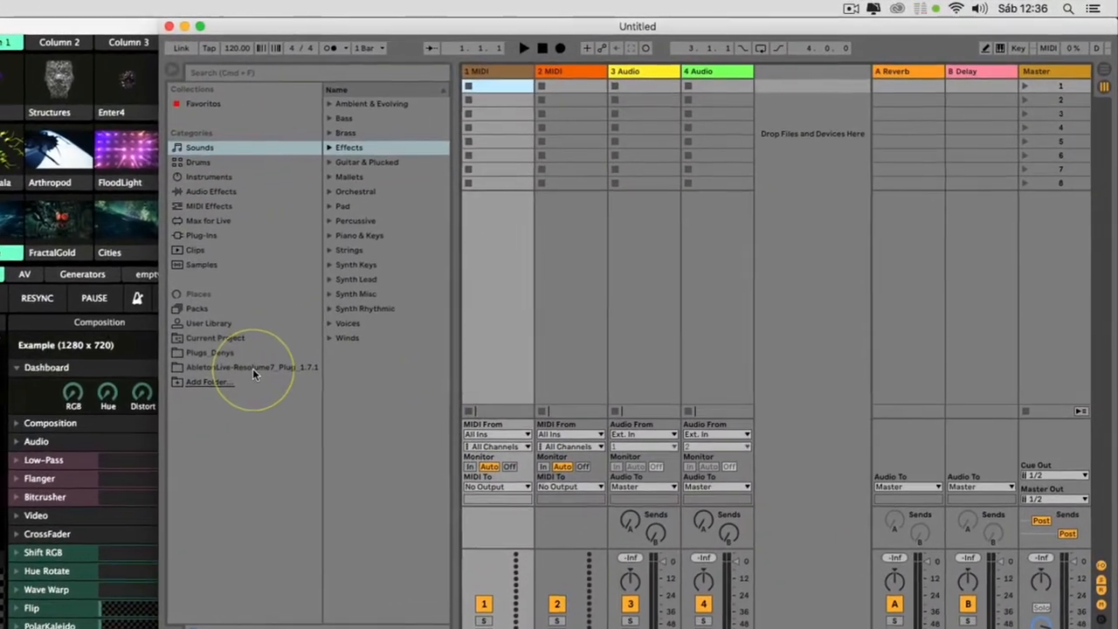
In Ableton Live, load 01Sync from the AbletonLive-Resolume7_Plug_1.7.1 folder and test transport and tempo sync with Resolume.
click(253, 370)
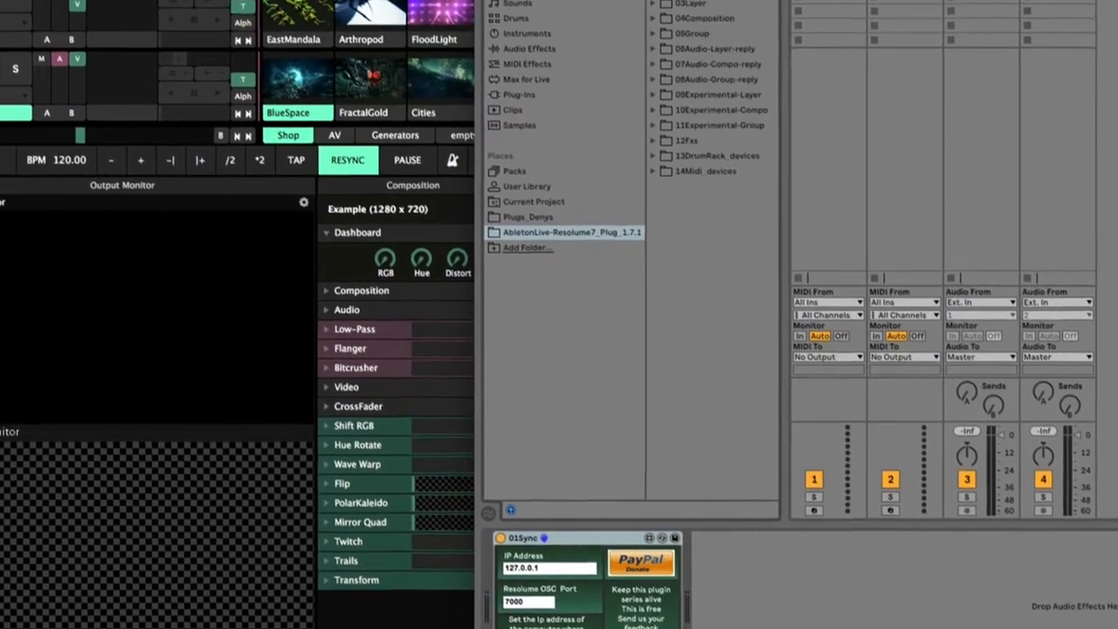
key(space)
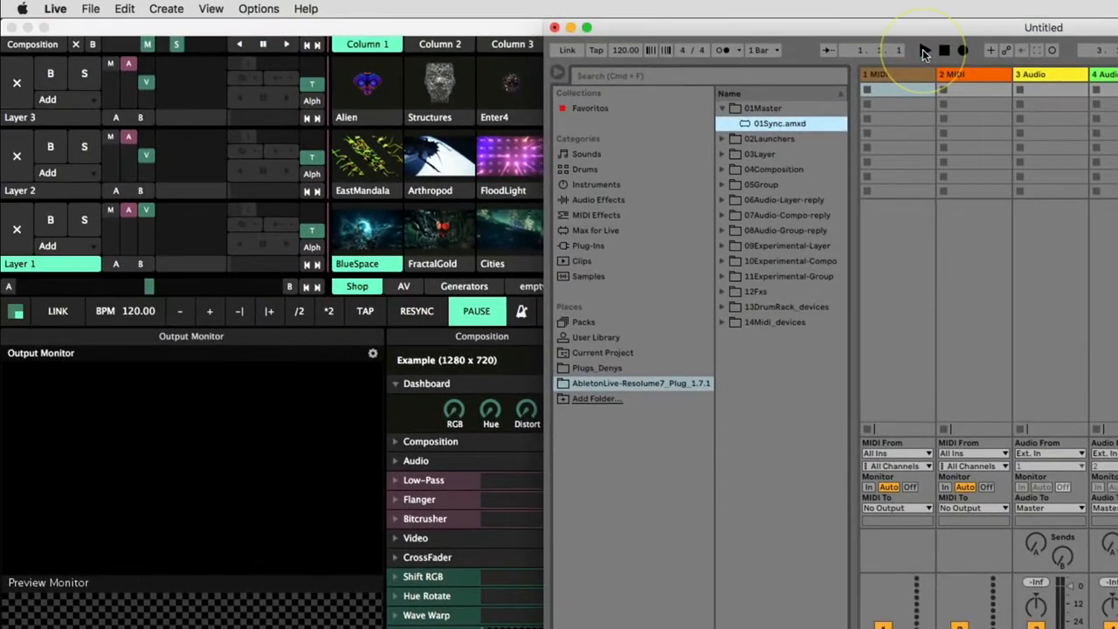
key(space)
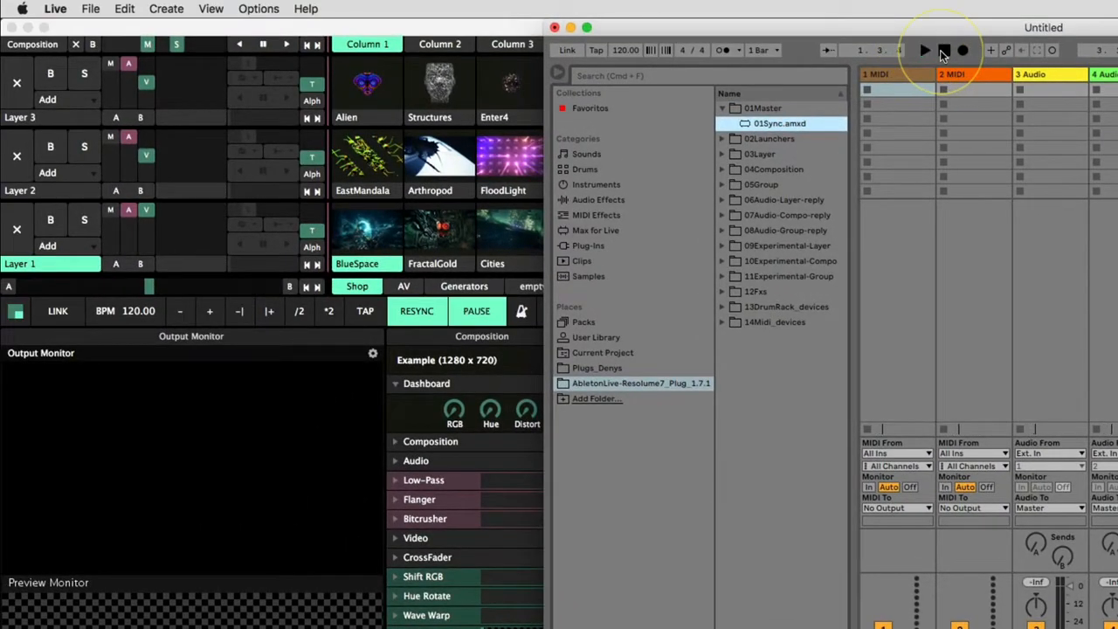
click(926, 52)
click(942, 50)
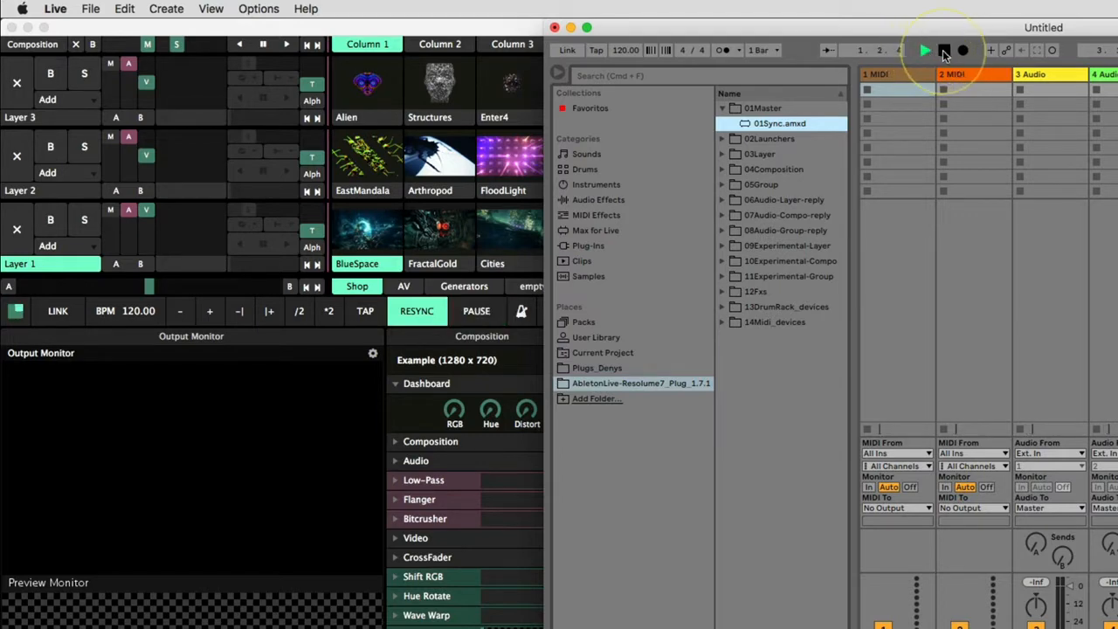
drag(625, 51, 625, 74)
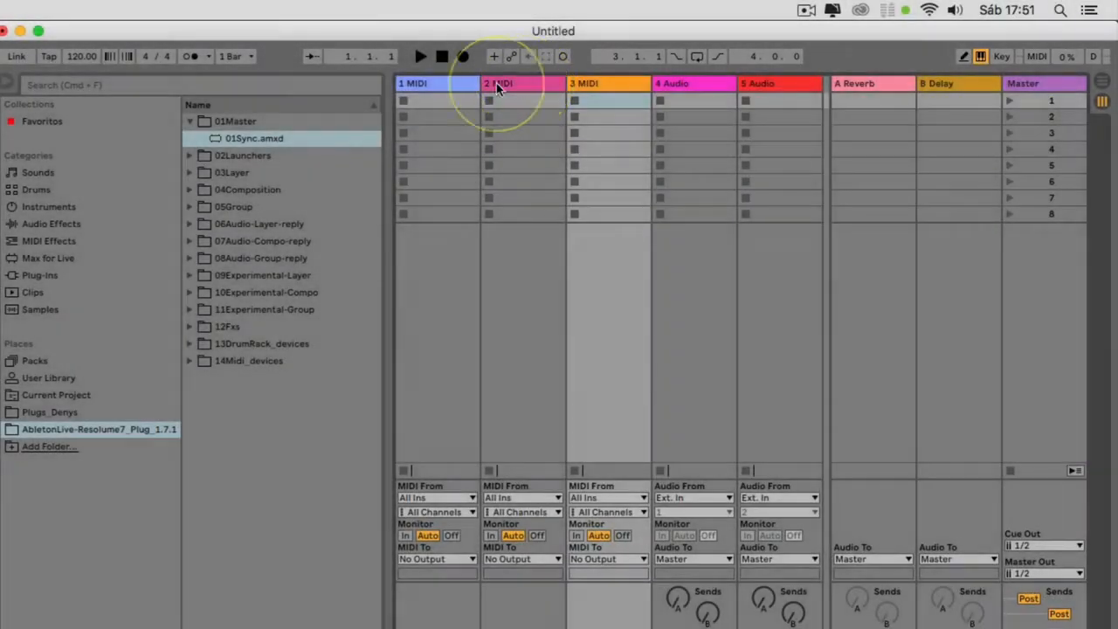
Rename the three MIDI tracks as 1-layer, 2-layer and 3-layer.
click(446, 86)
key(super+r)
text(1-layer)
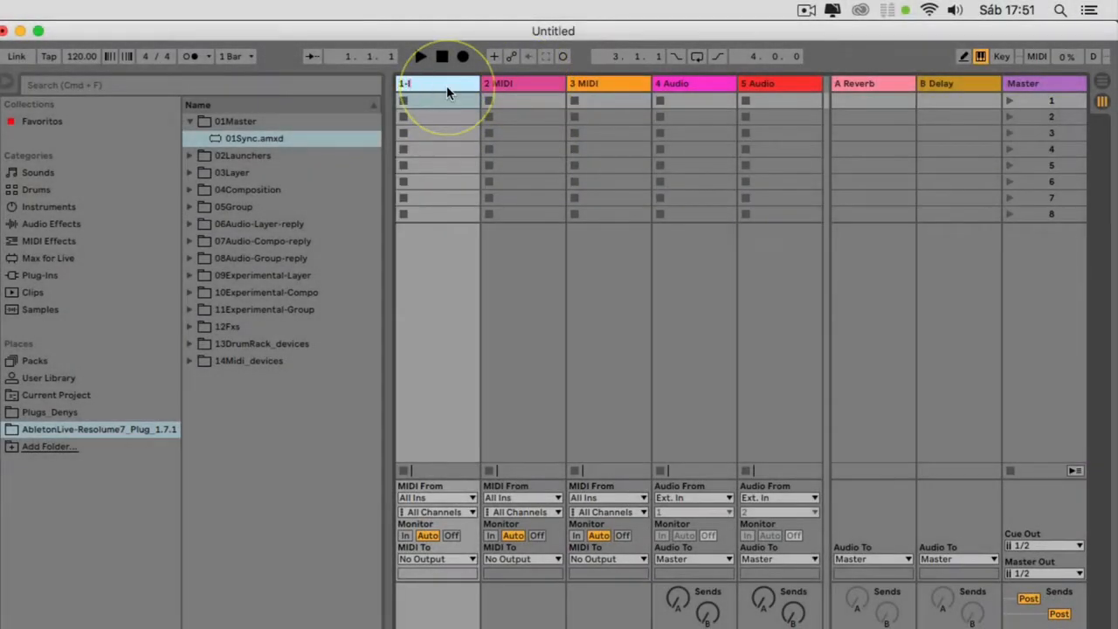
key(Tab)
text(2-layer)
key(Tab)
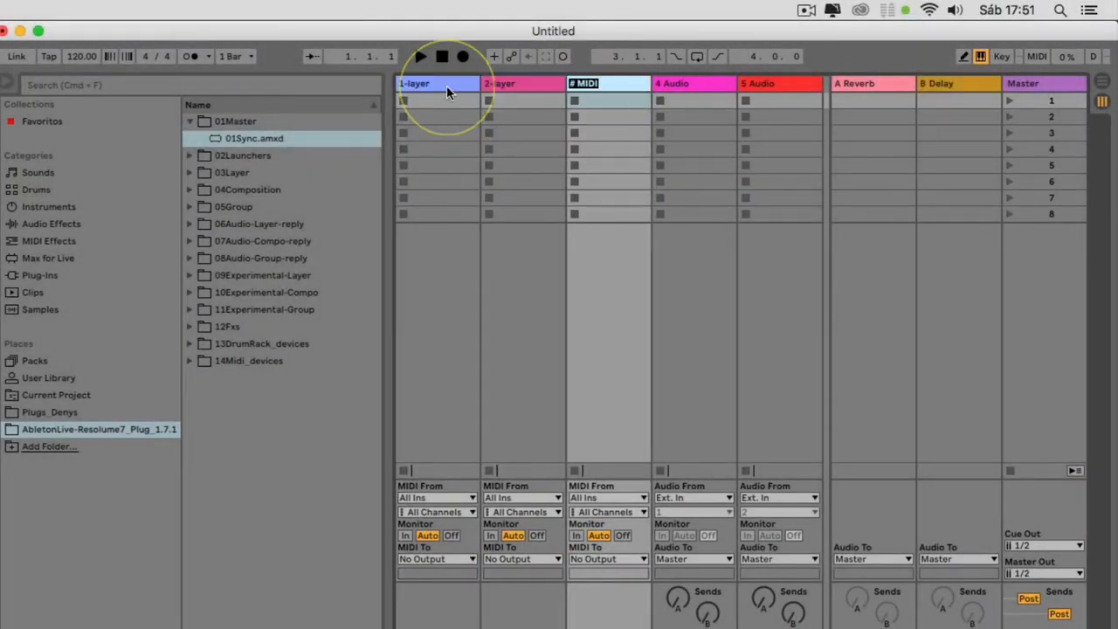
text(3-layer)
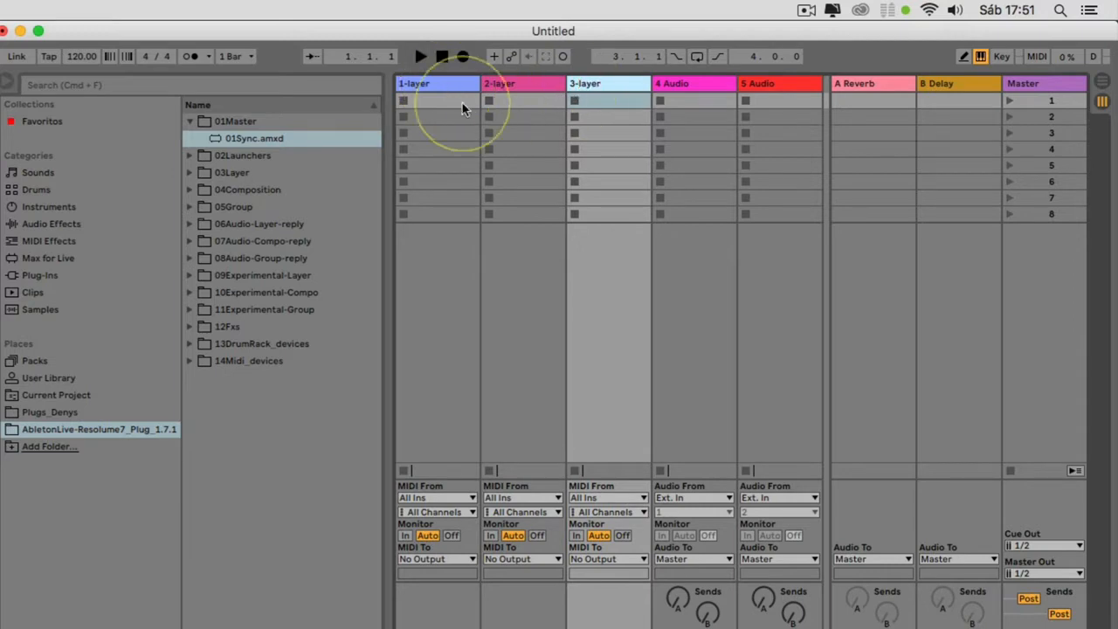
Create three MIDI clips in the first slots of the 1-layer track and name them 1, 4 and 3.
drag(443, 100, 443, 130)
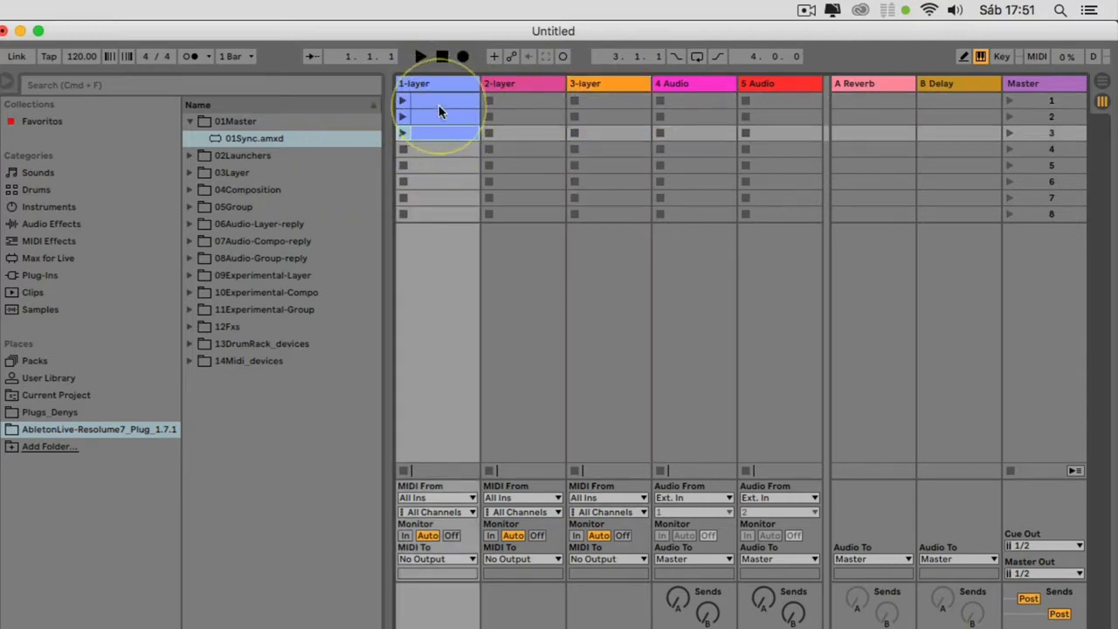
click(439, 105)
text(1)
key(Tab)
text(4)
key(Tab)
text(3)
key(Tab)
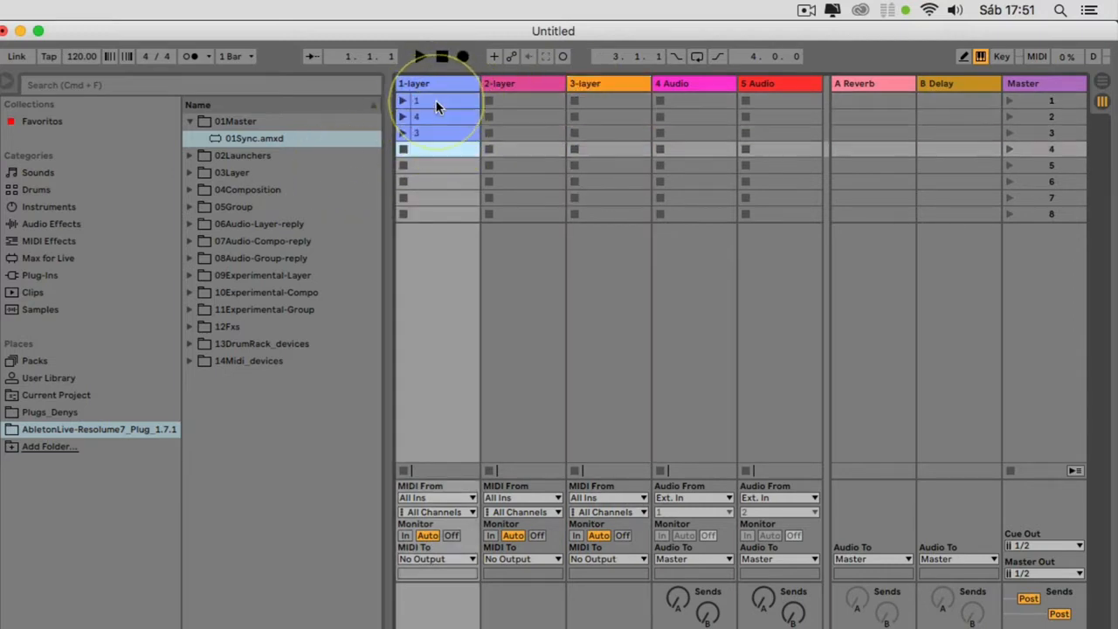
Load the 01ByNumberName.amxd launcher from the 02Launchers folder onto the 1-layer track.
click(189, 155)
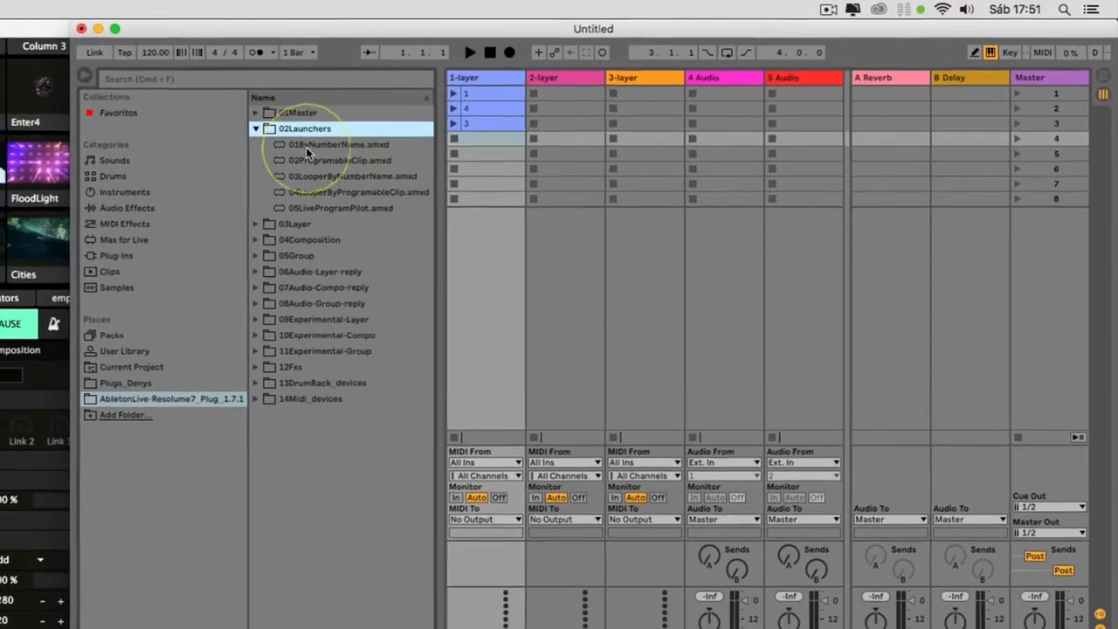
click(243, 157)
drag(333, 142, 512, 268)
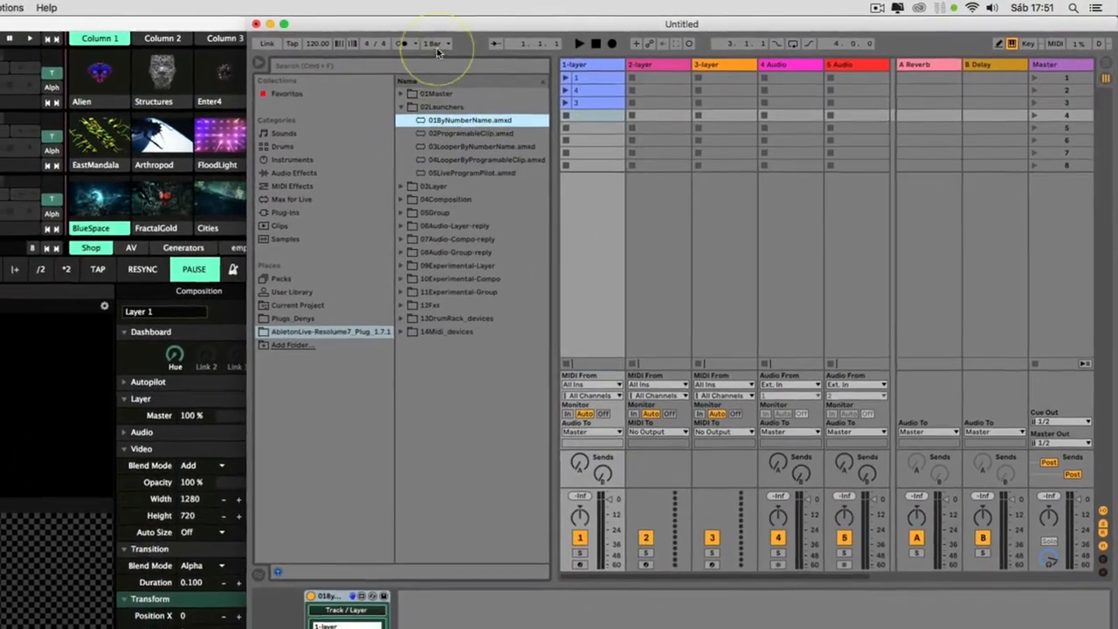
Set the global launch quantization to None and launch clip 1 on the 1-layer track.
click(437, 44)
click(436, 54)
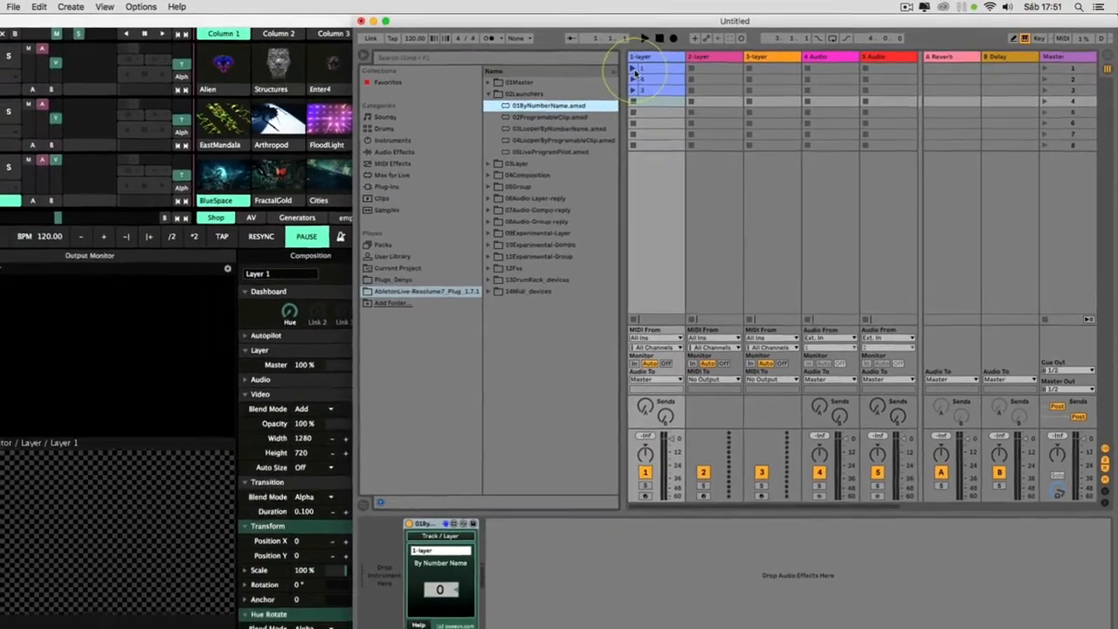
click(565, 78)
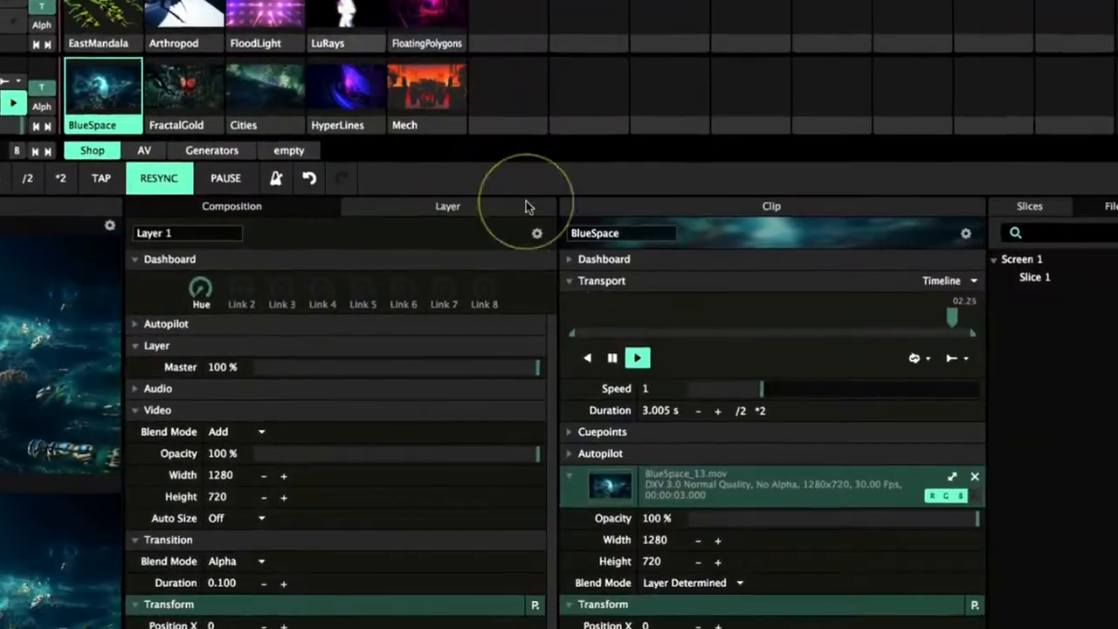
In Resolume Arena, move the BlueSpace clip's timeline out point to 03.00.
click(686, 328)
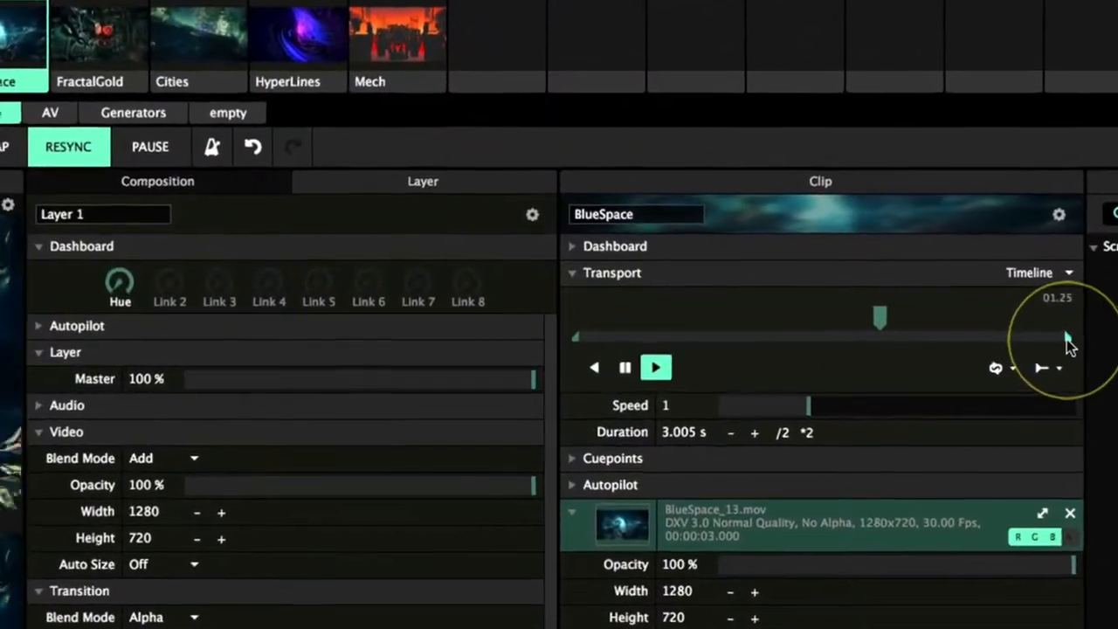
mouse_move(1082, 340)
mouse_down()
mouse_move(875, 332)
mouse_move(599, 341)
mouse_move(1094, 340)
mouse_up()
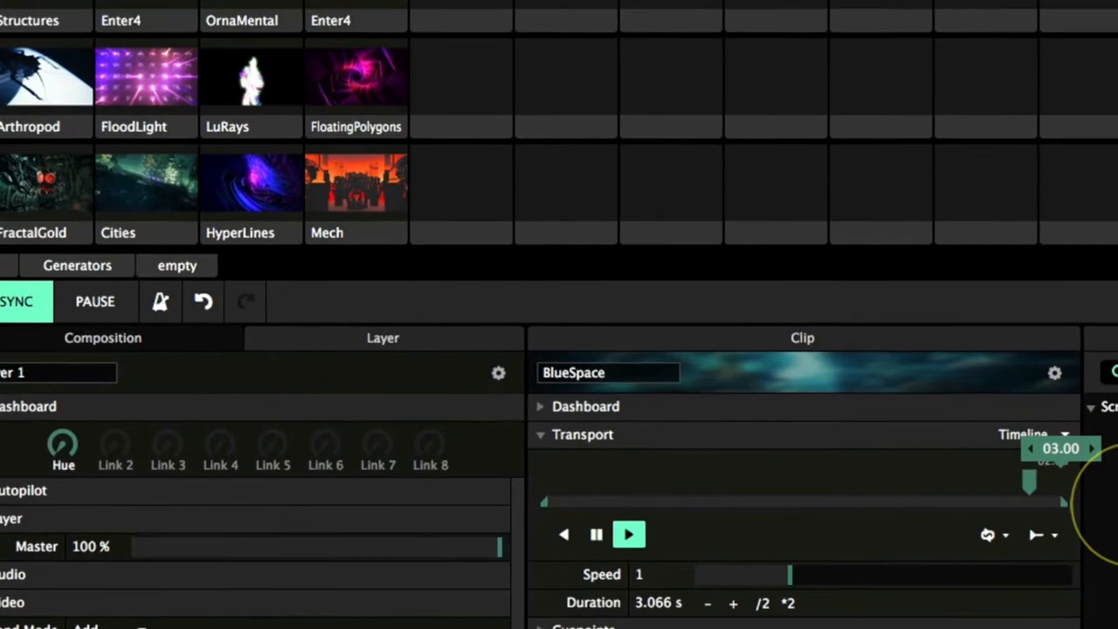
Return to Ableton Live and delete clip 1 from the 1-layer track.
key(super+Tab)
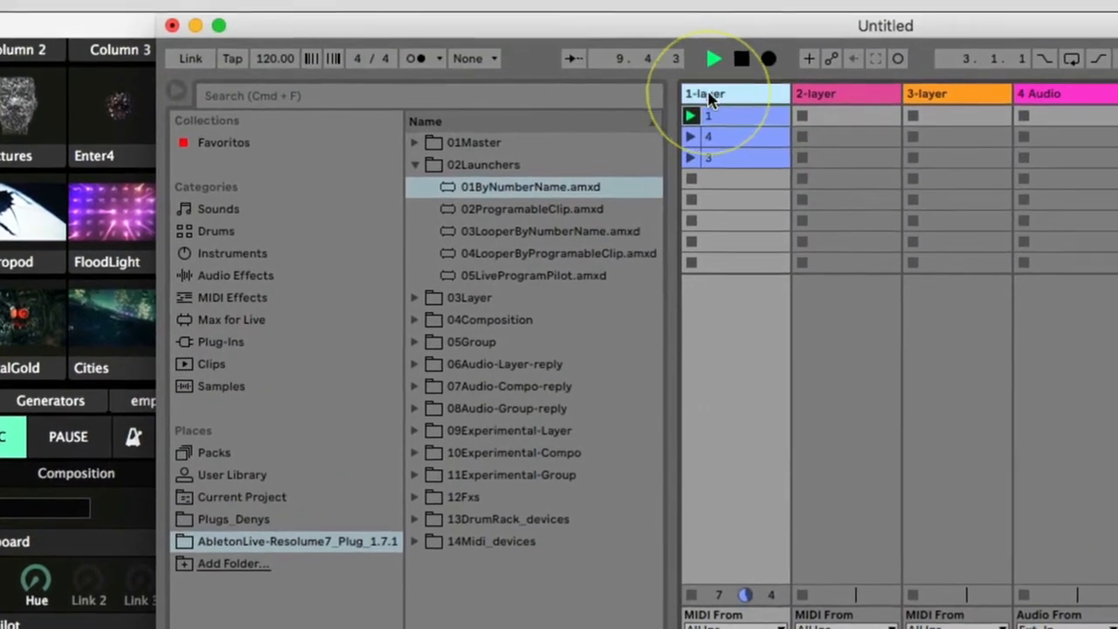
key(Delete)
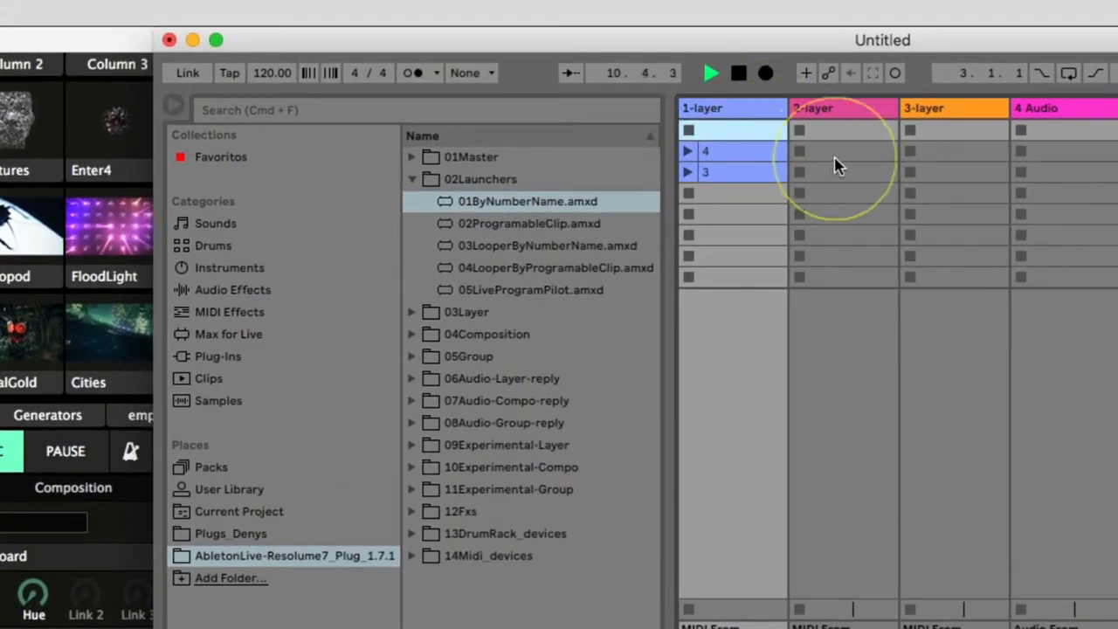
Load the 03LooperByNumberName.amxd device onto the 2-layer track.
click(845, 114)
click(524, 247)
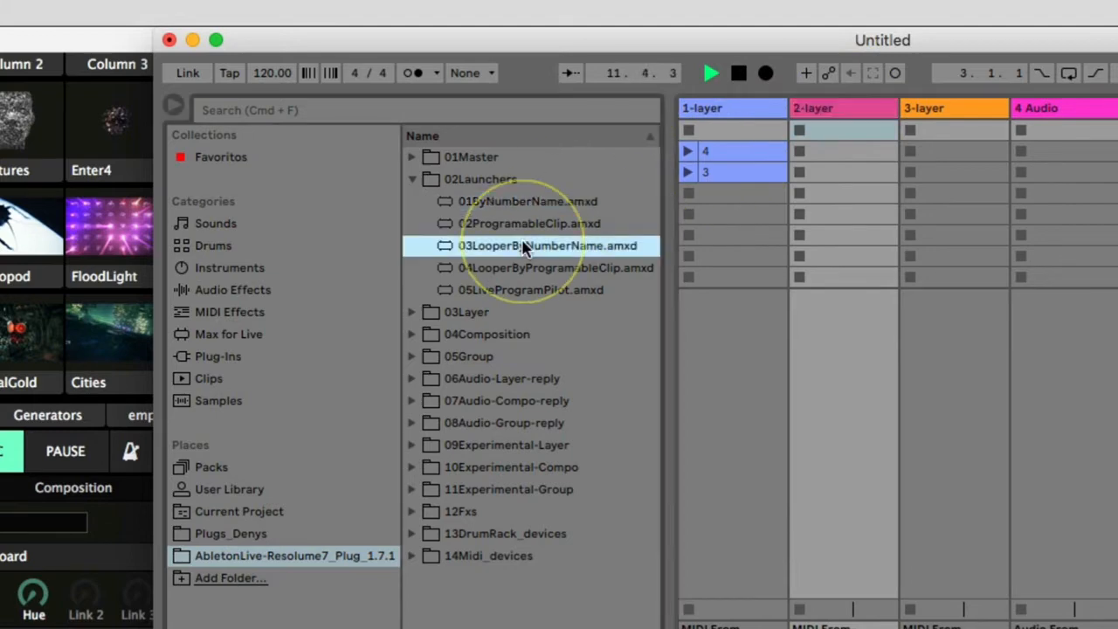
drag(524, 247, 807, 342)
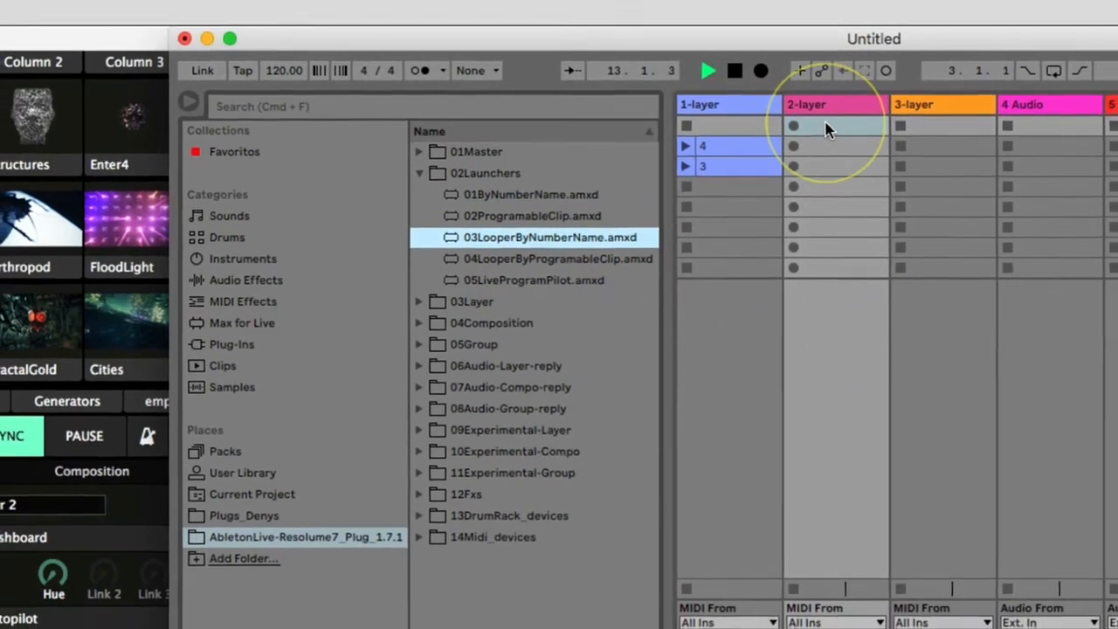
Create a MIDI clip in the first slot of the 2-layer track, name it 4 and launch it.
double_click(834, 130)
key(super+r)
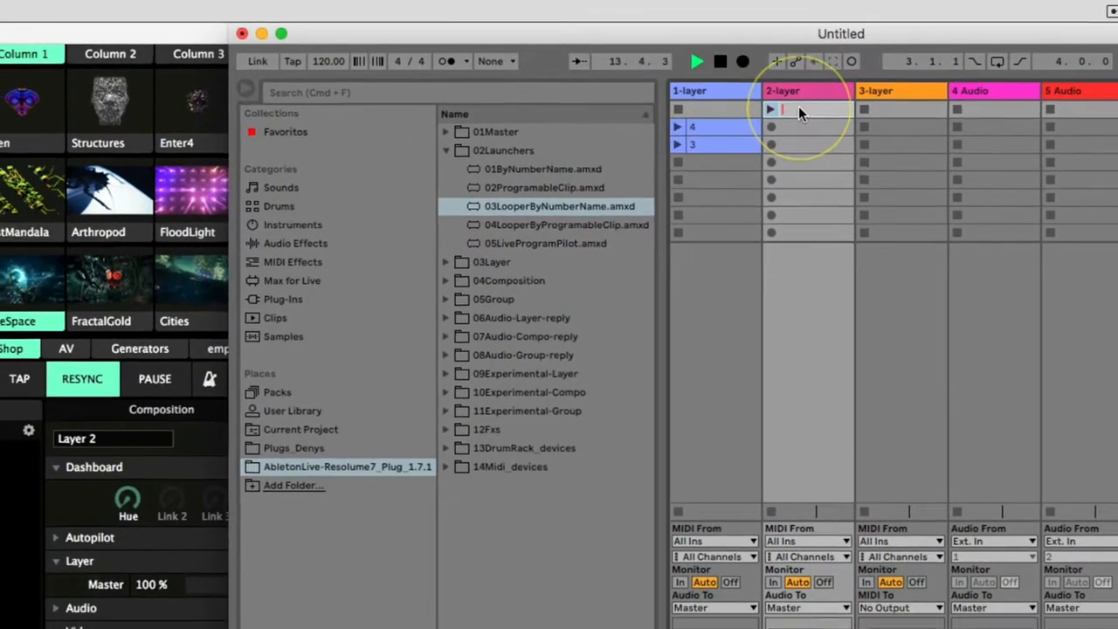
text(4)
key(Return)
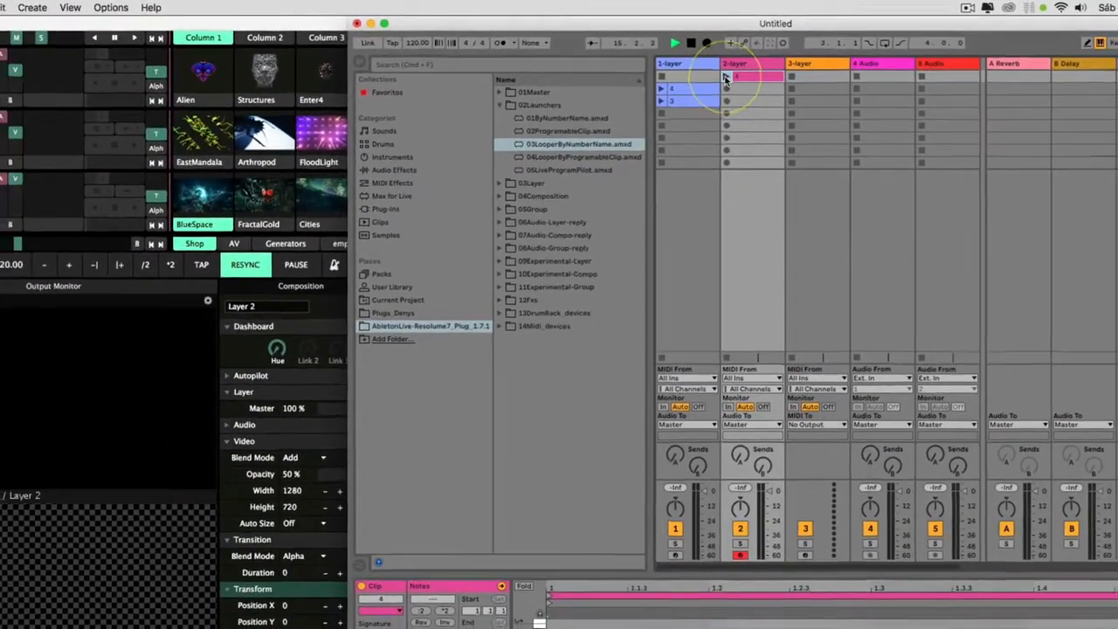
click(740, 87)
double_click(754, 73)
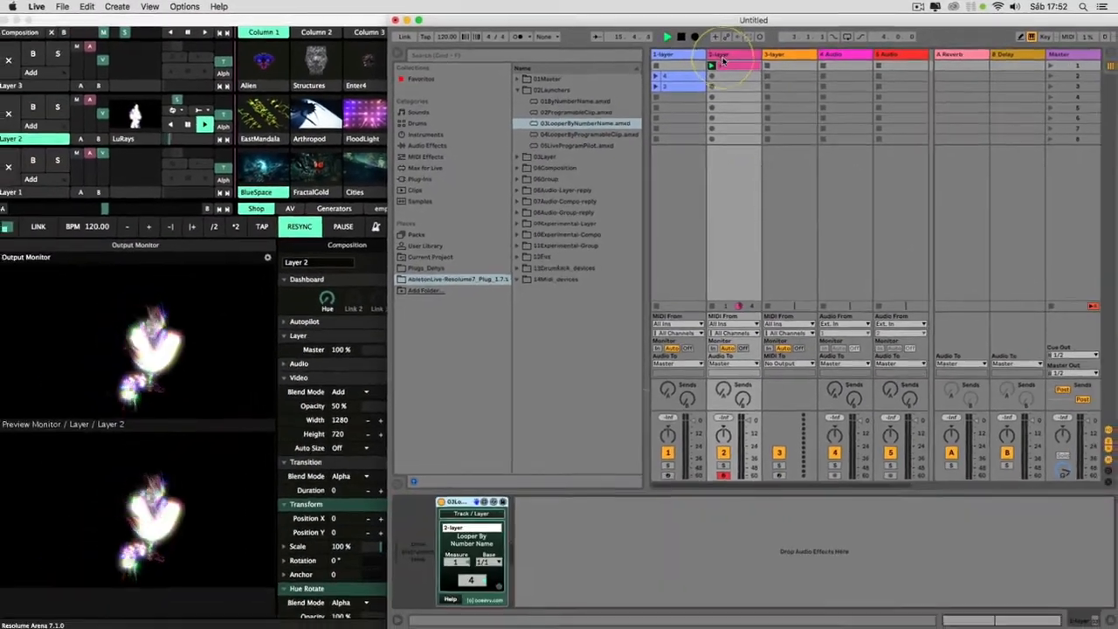
Set the global launch quantization to 1 Bar and the 2-layer looper's Base to 1/8.
click(558, 39)
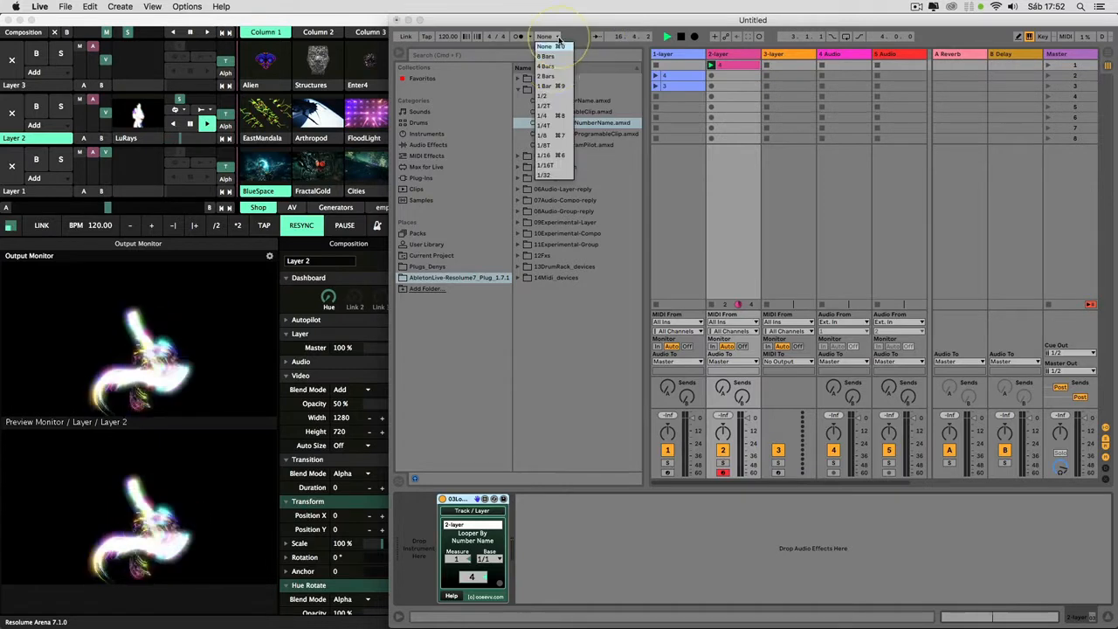
click(548, 86)
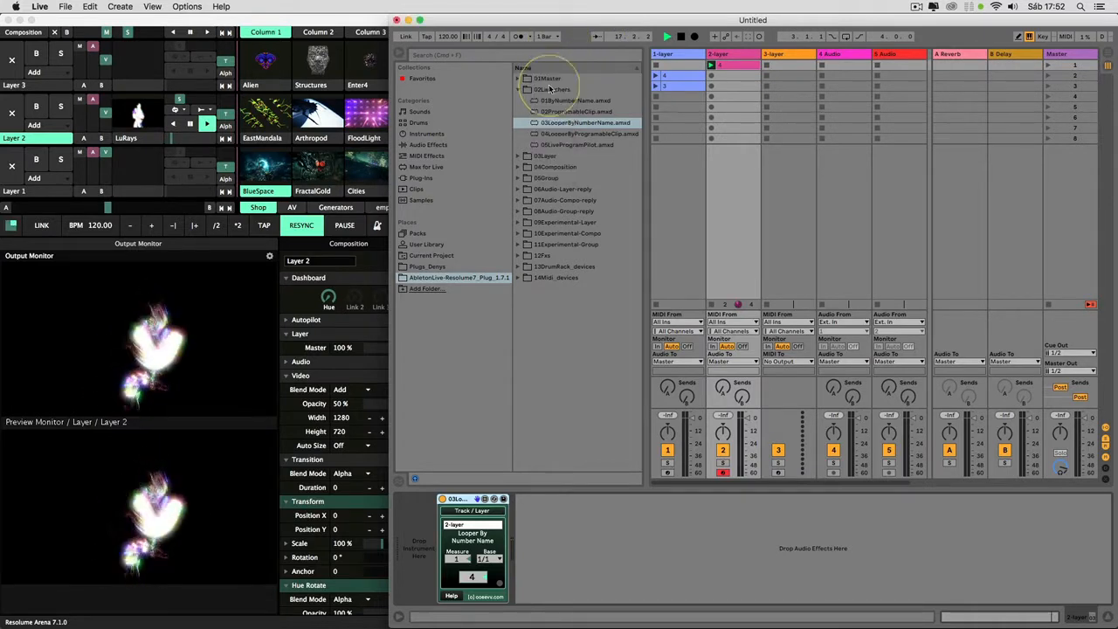
click(487, 558)
click(486, 431)
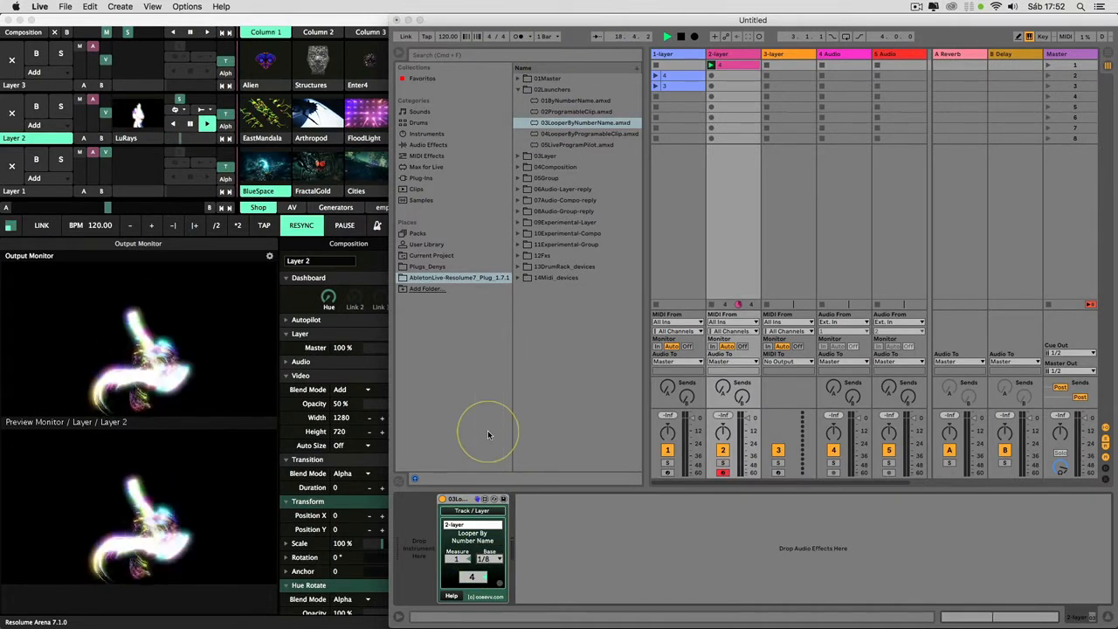
Set the looper's Base back to 1/1, and disarm the 2-layer track to stop its clip.
click(489, 560)
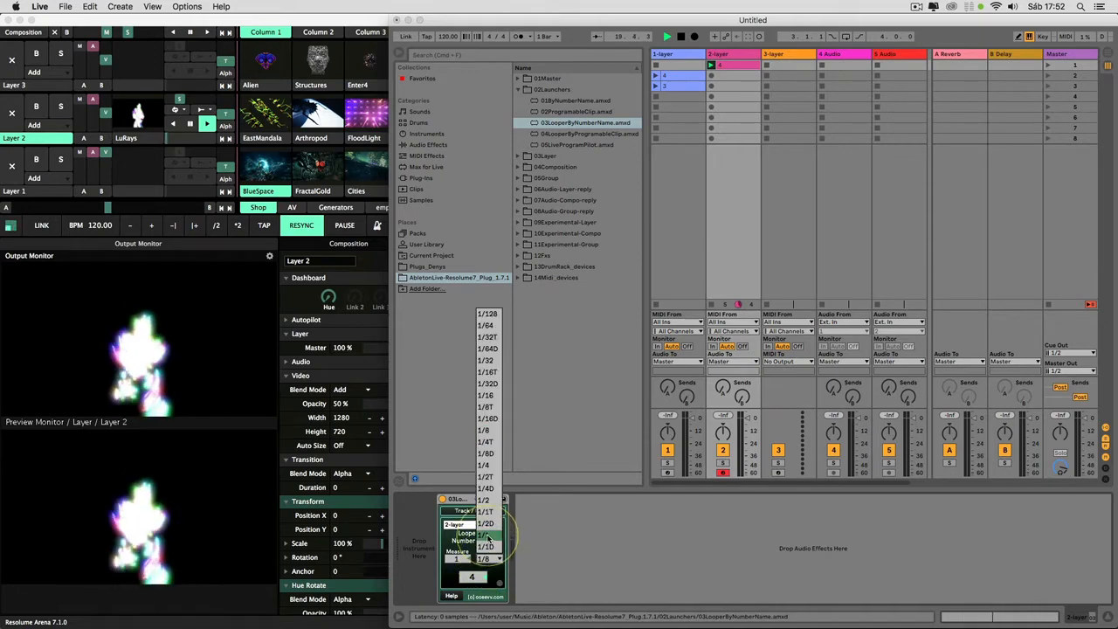
click(489, 536)
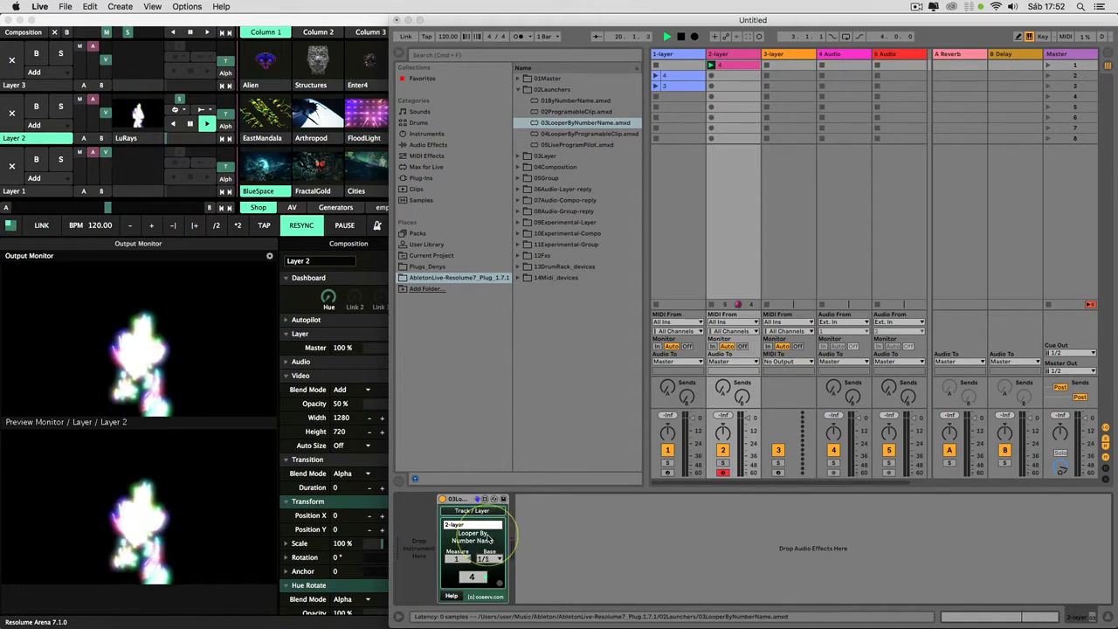
click(713, 486)
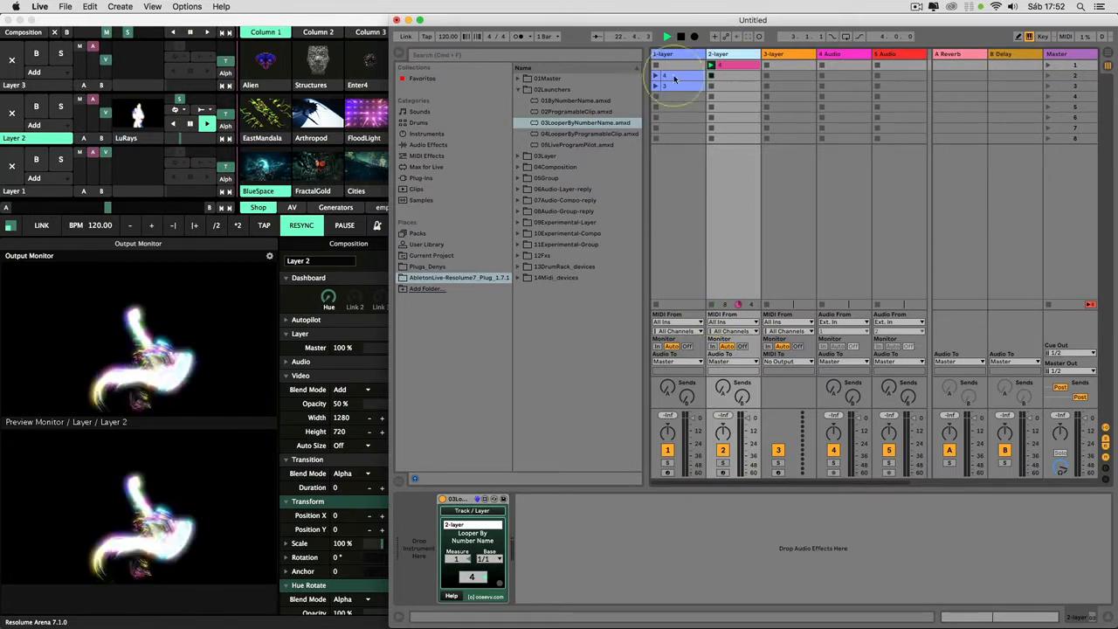
Load the 64 Pad Kit Rock drum kit onto the 2-layer track and the Mastering - Gentle Limiter preset onto the Master track.
click(420, 123)
click(549, 168)
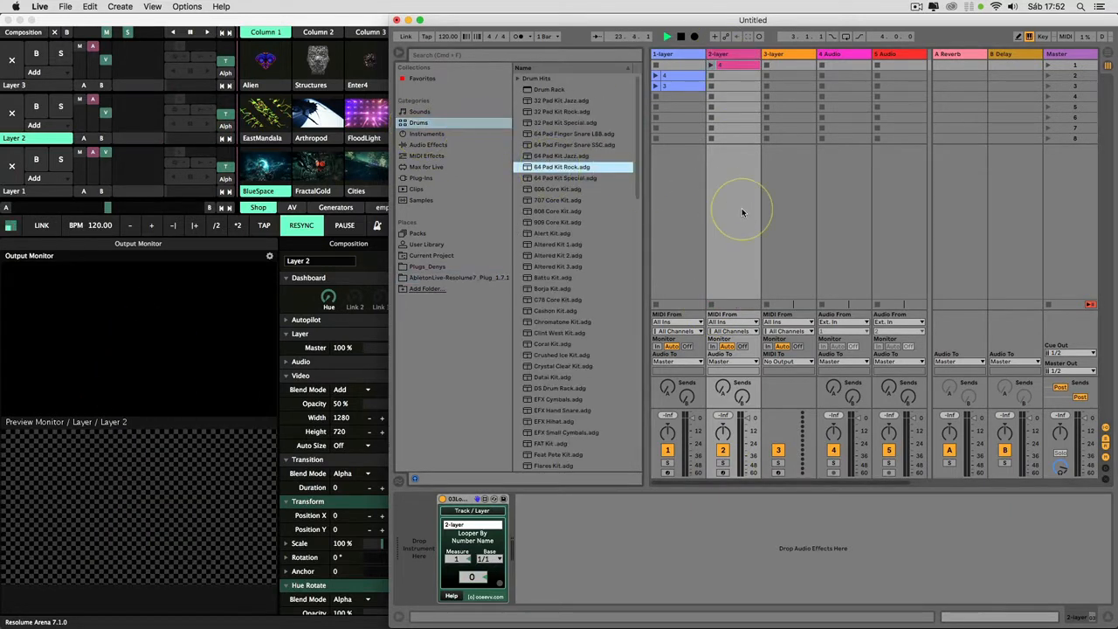
click(425, 145)
click(583, 276)
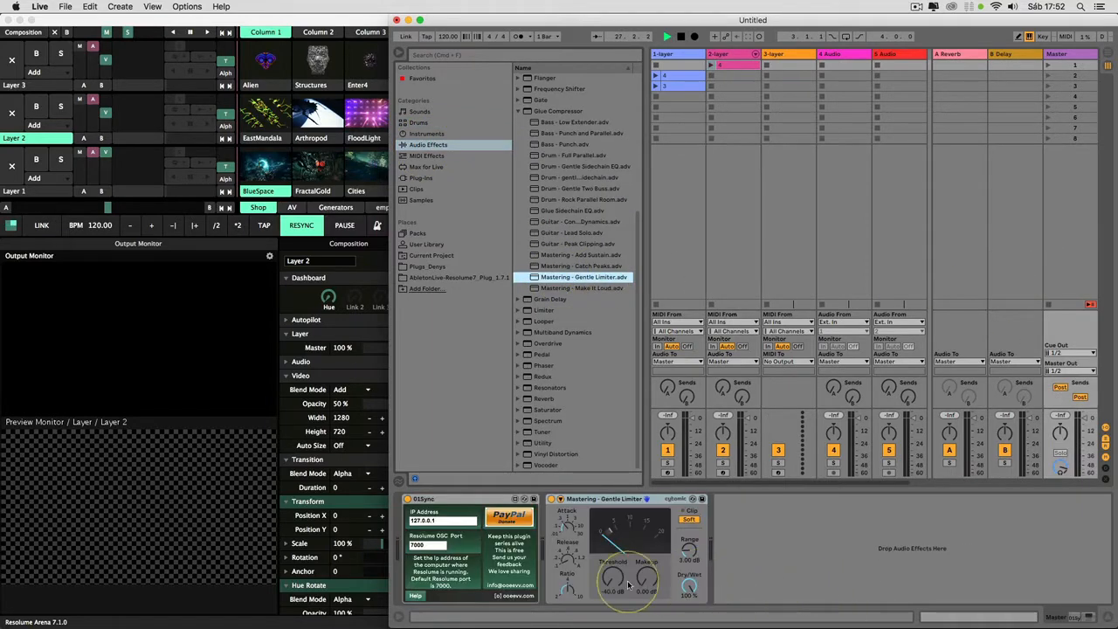
Set the Threshold of the Mastering - Gentle Limiter on the Master track to -9.84 dB.
drag(612, 578, 609, 575)
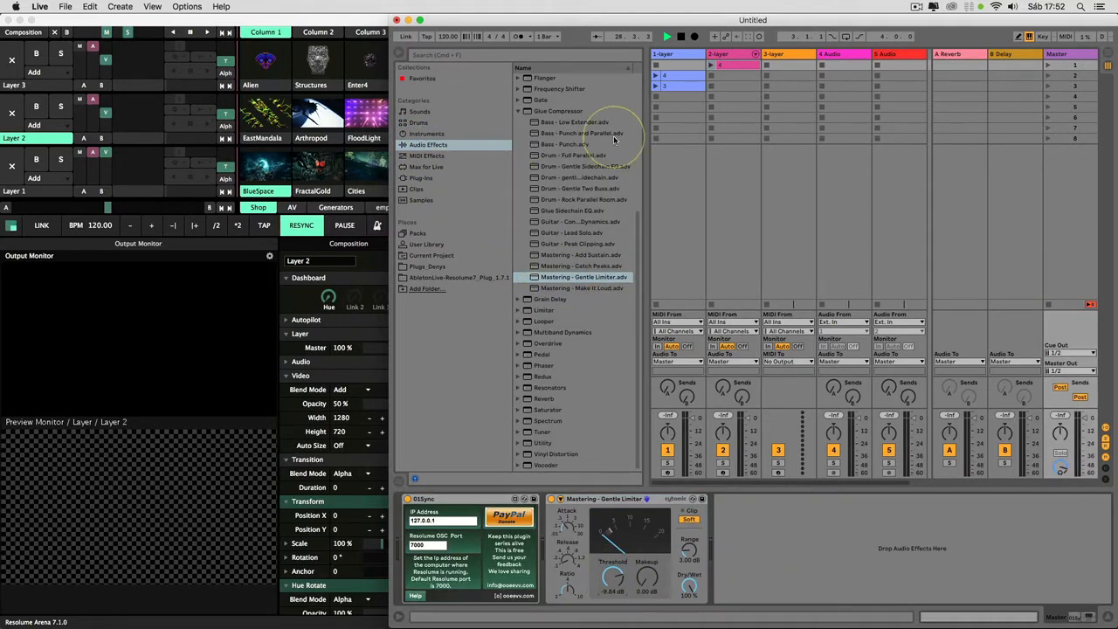
Enlarge the clip view of the first 2-layer clip and show its Base envelope for the 03Looper device.
click(721, 66)
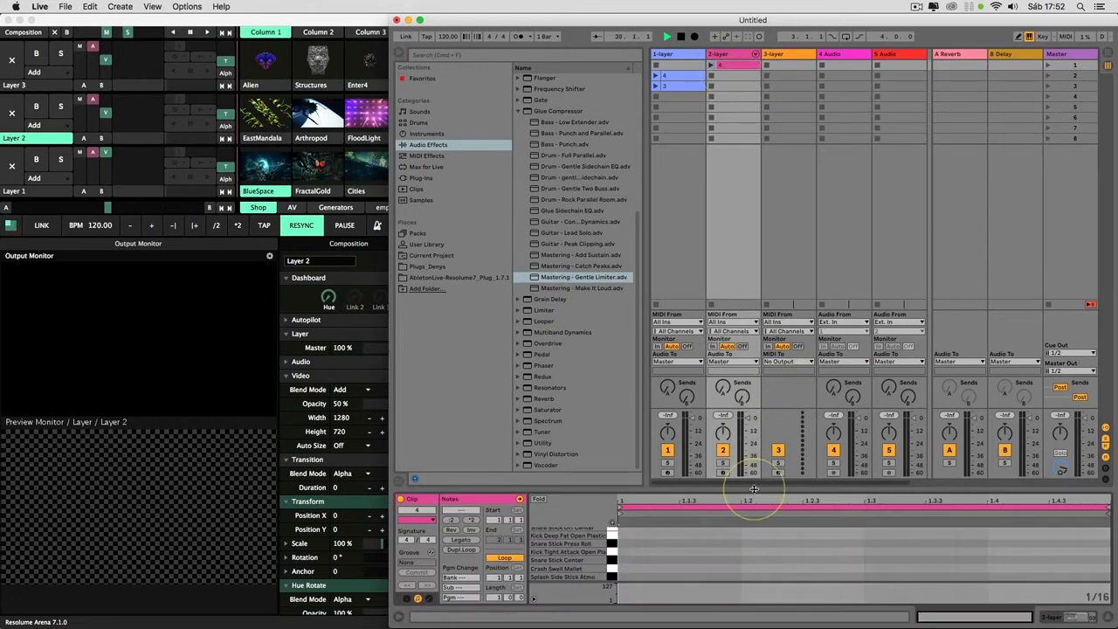
drag(754, 488, 755, 383)
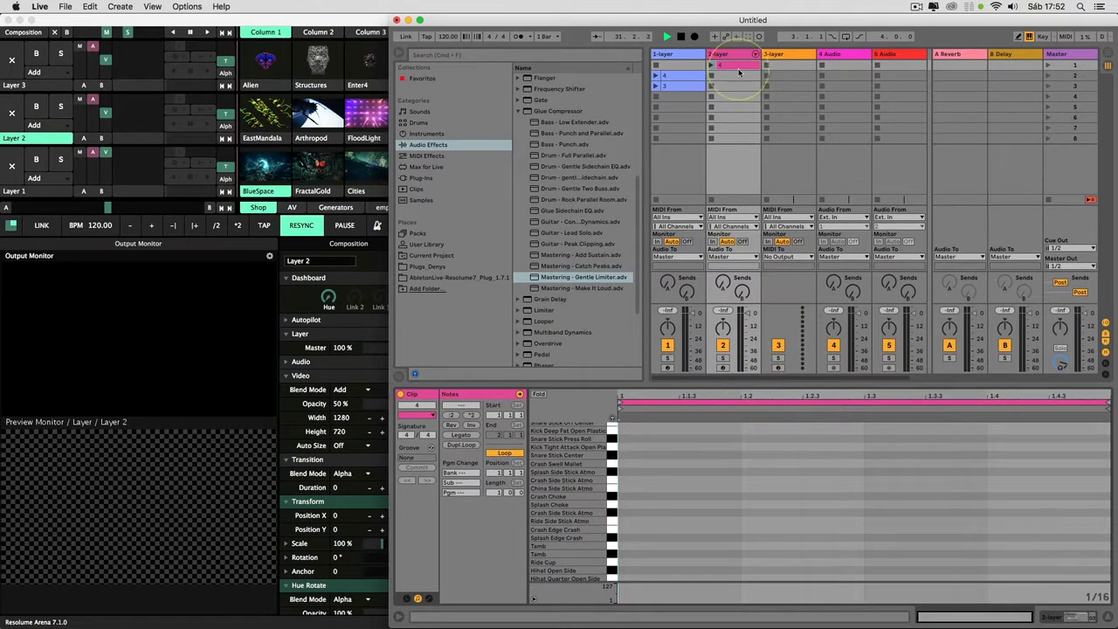
click(430, 599)
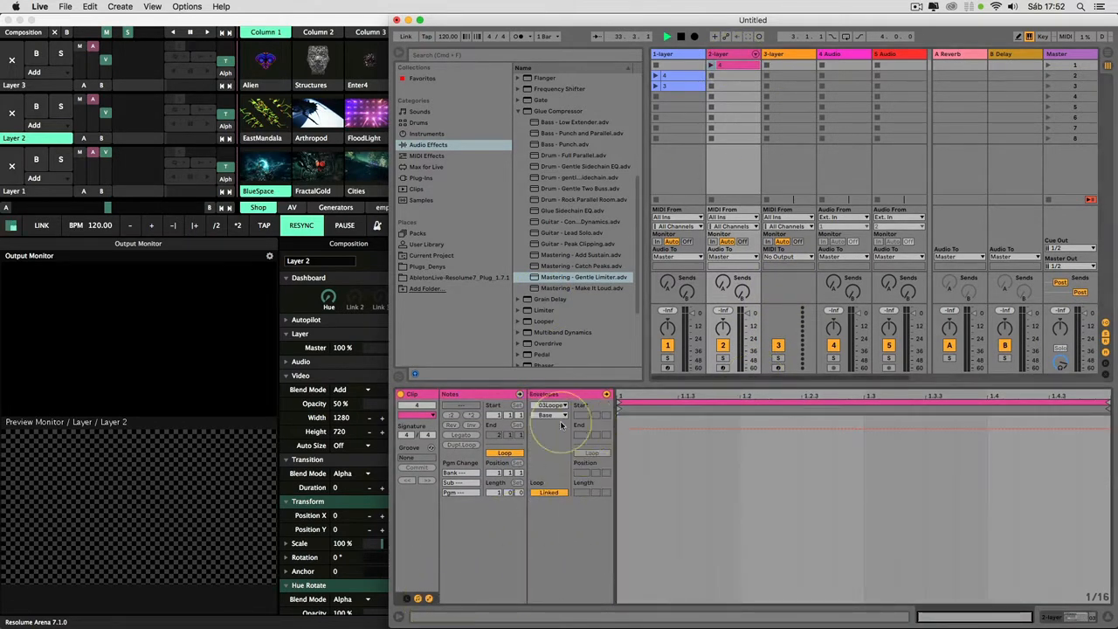
click(551, 405)
click(555, 376)
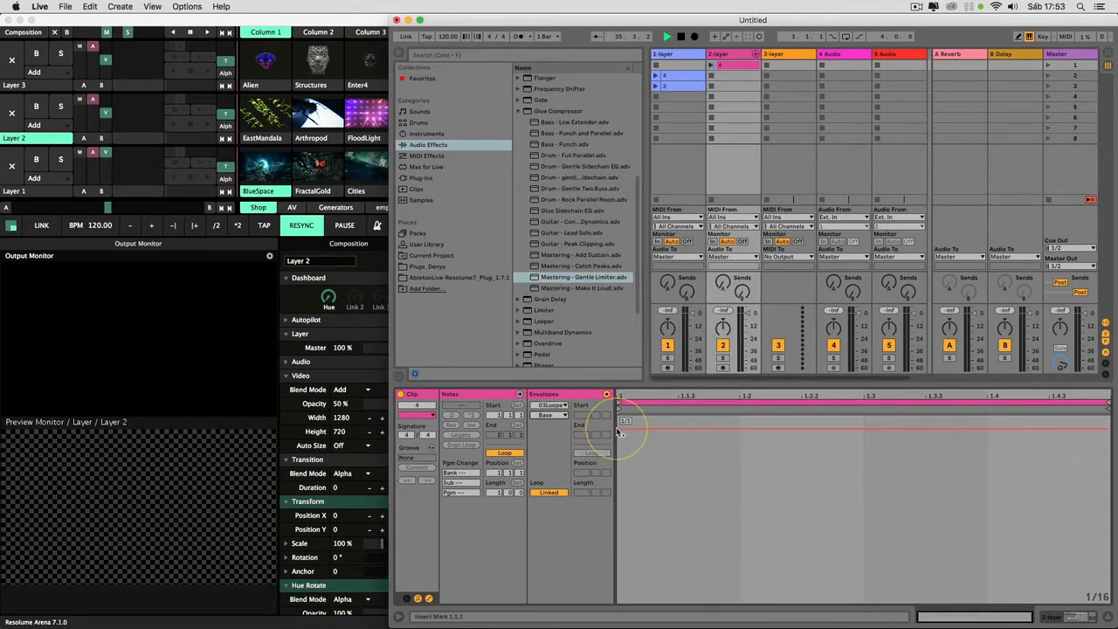
Copy the 2-layer clip into slots 2 and 3, setting the second clip's Base envelope to 1/4 and the third's to a shorter division.
drag(733, 84, 733, 81)
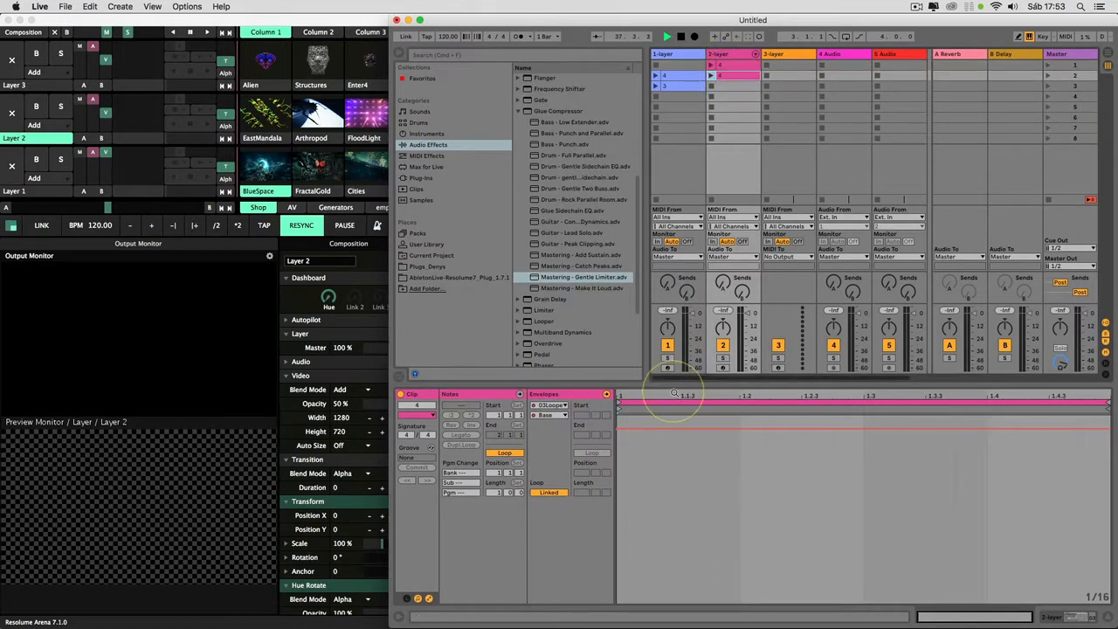
drag(617, 430, 616, 473)
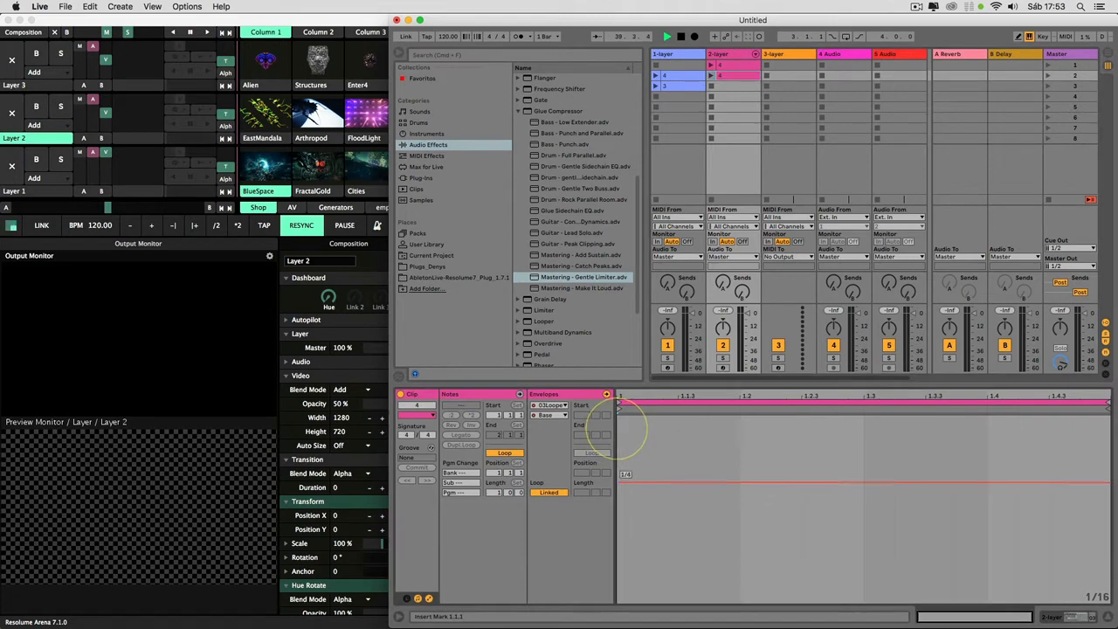
drag(734, 76, 731, 87)
drag(616, 480, 616, 483)
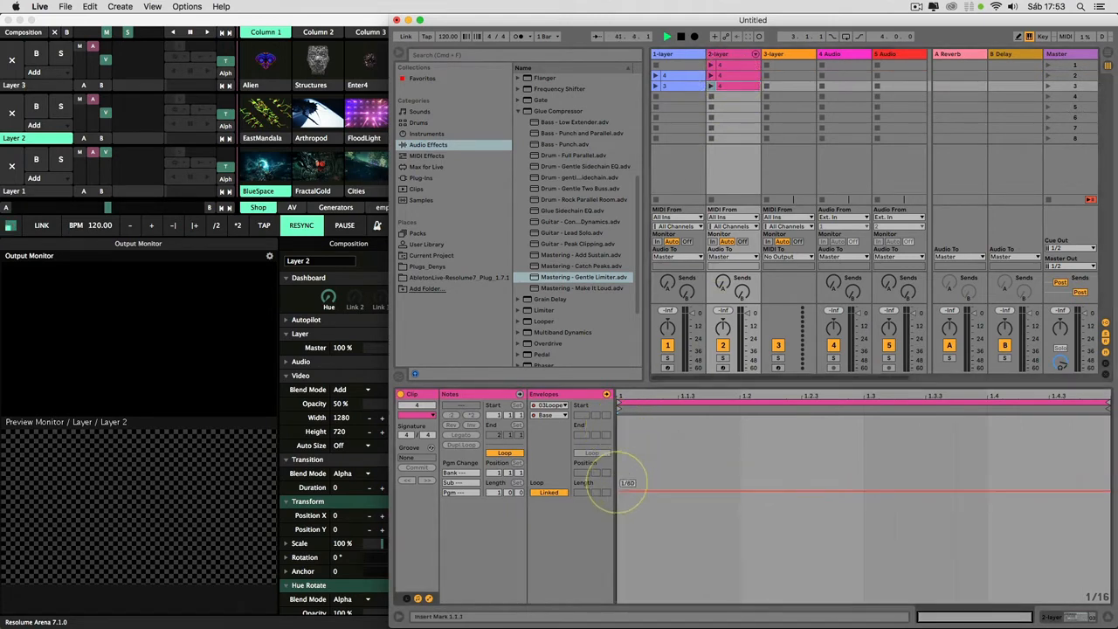
In the first 2-layer clip's note editor, place a Kick Deep note on beat 1 and Hihat Pedal notes on beats 2 and 4.
click(731, 66)
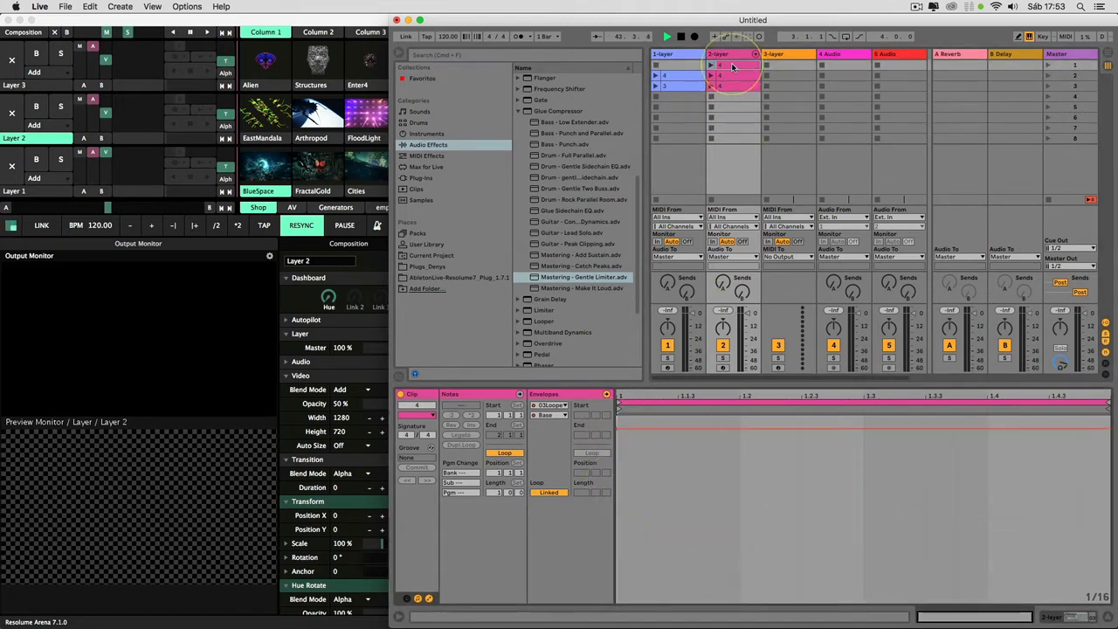
click(428, 598)
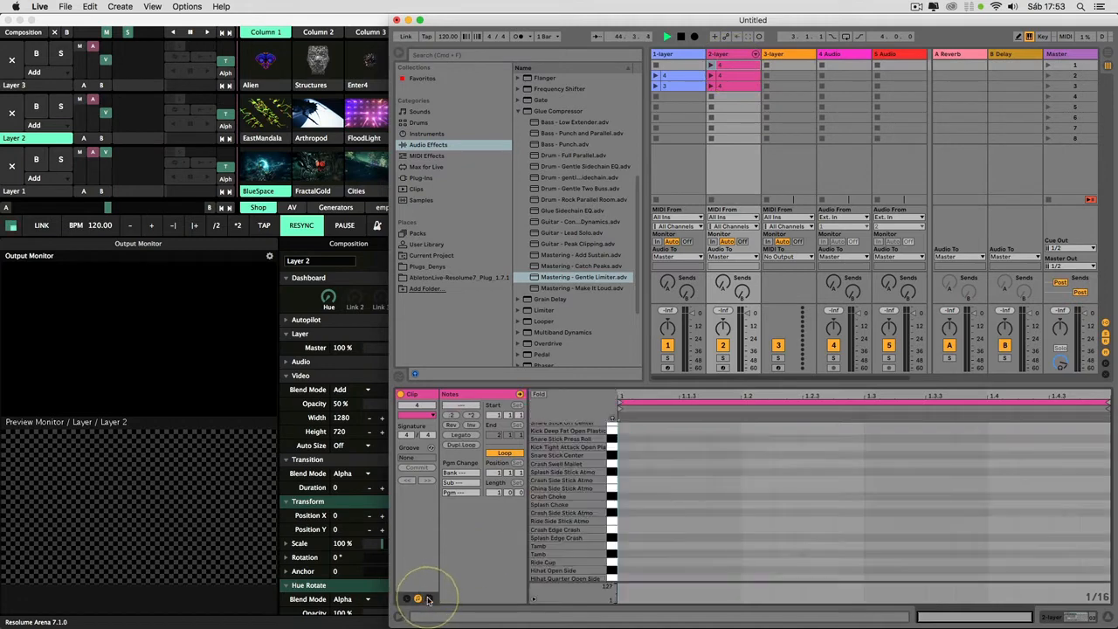
scroll(655, 571, down, 5)
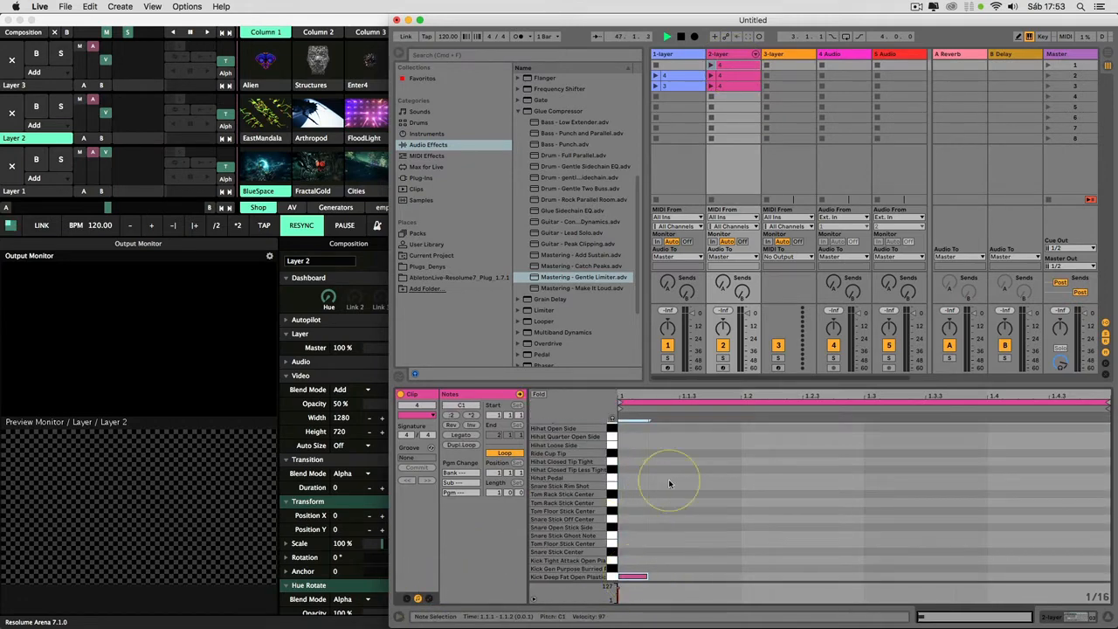
In the second 2-layer clip, place Kick Deep notes on all four beats and Hihat Pedal notes on the offbeats between them.
click(735, 77)
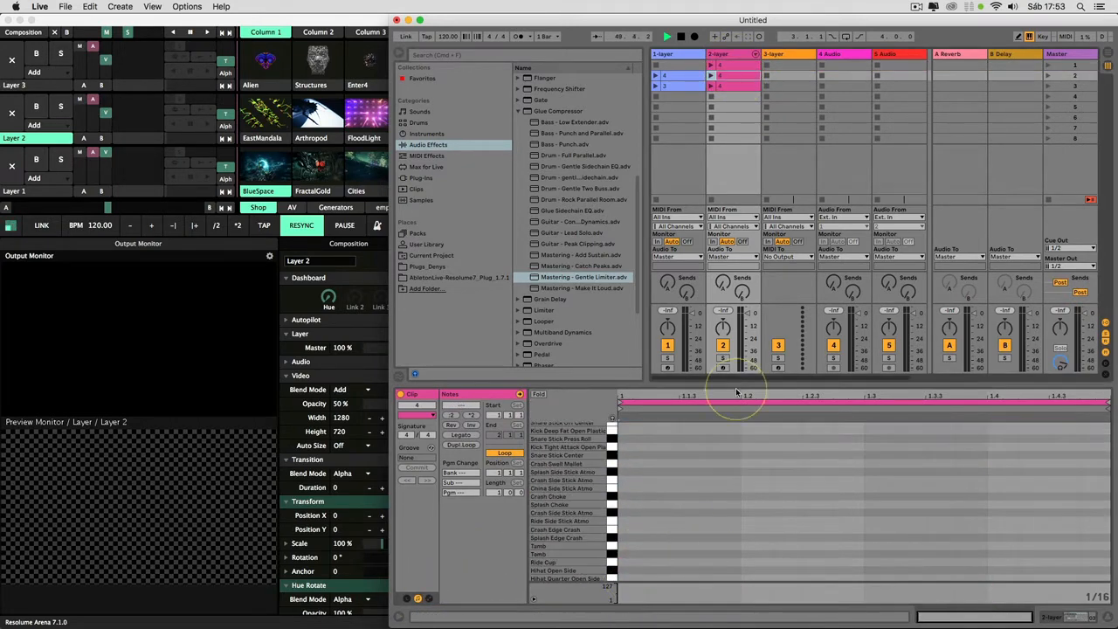
double_click(754, 577)
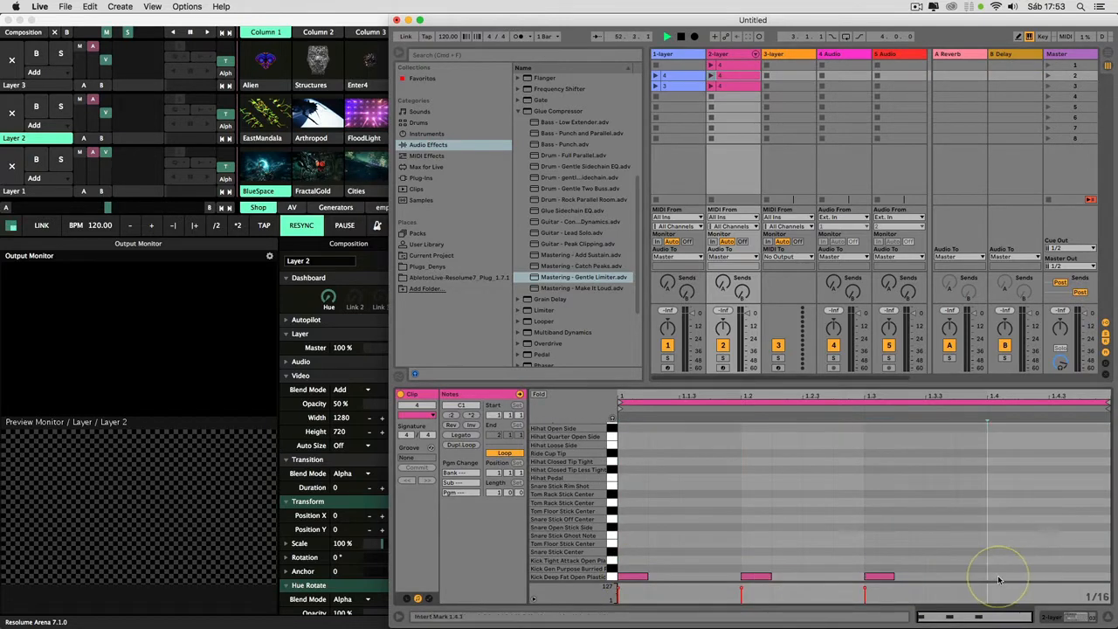
double_click(817, 479)
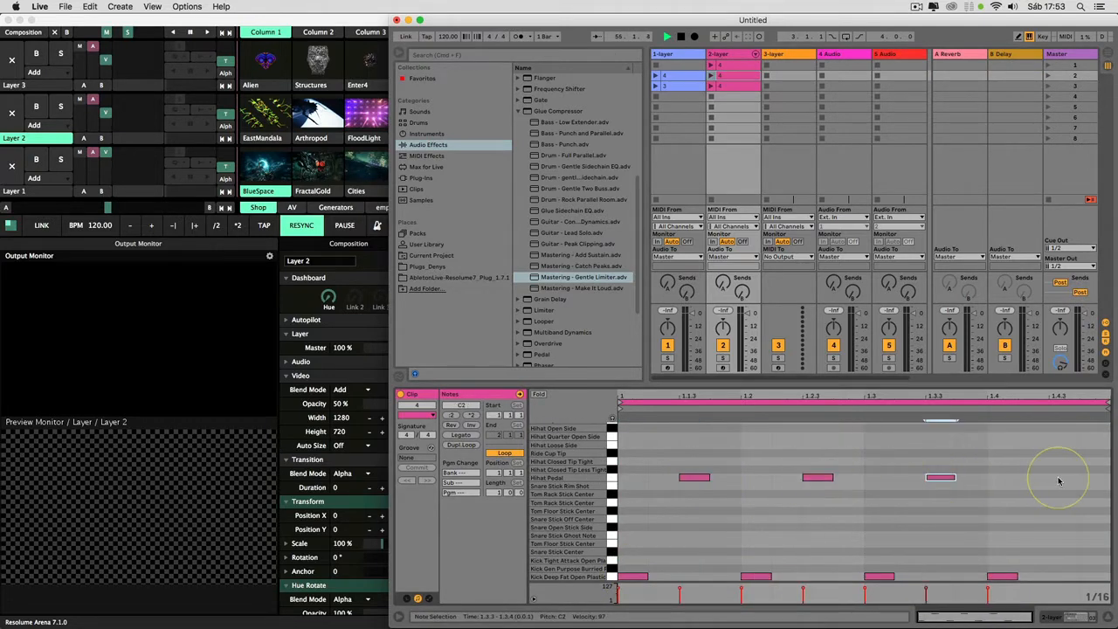
In the third 2-layer clip, fill the bar with Kick Deep notes on every 1/16 and Hihat Closed Tip Tight notes on every 1/8.
double_click(749, 90)
double_click(647, 578)
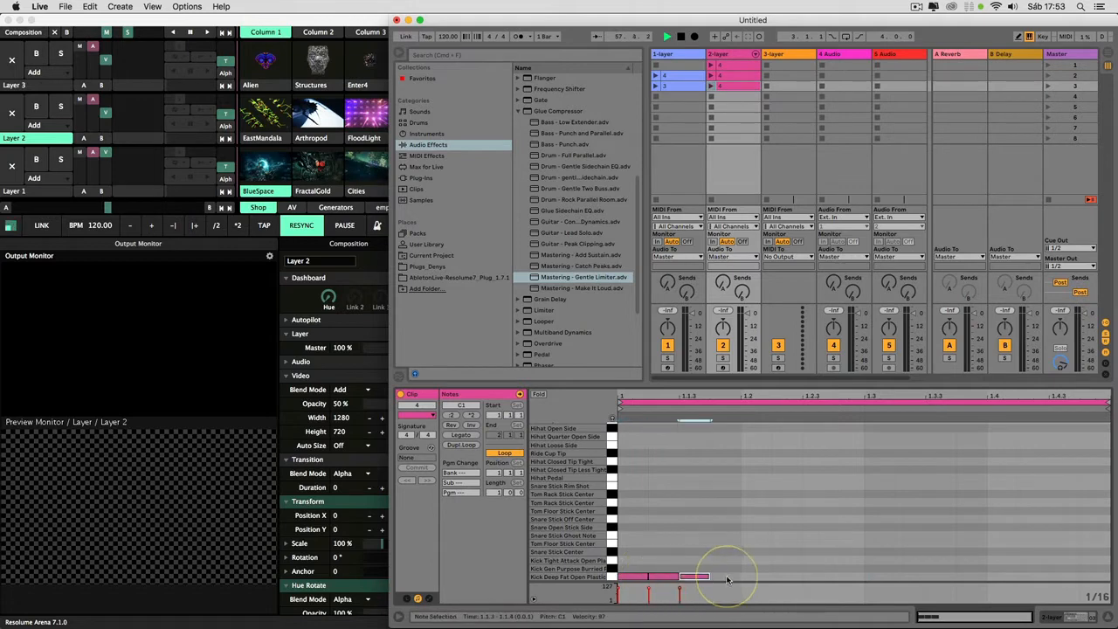
key(super+d)
key(super+d)
key(super+d)
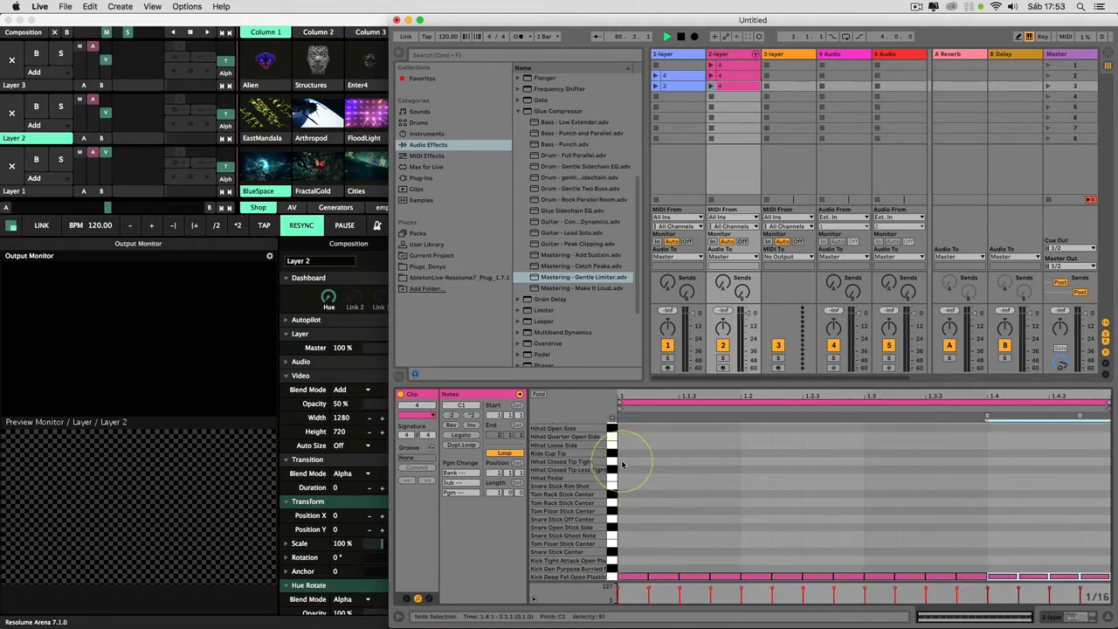
double_click(621, 462)
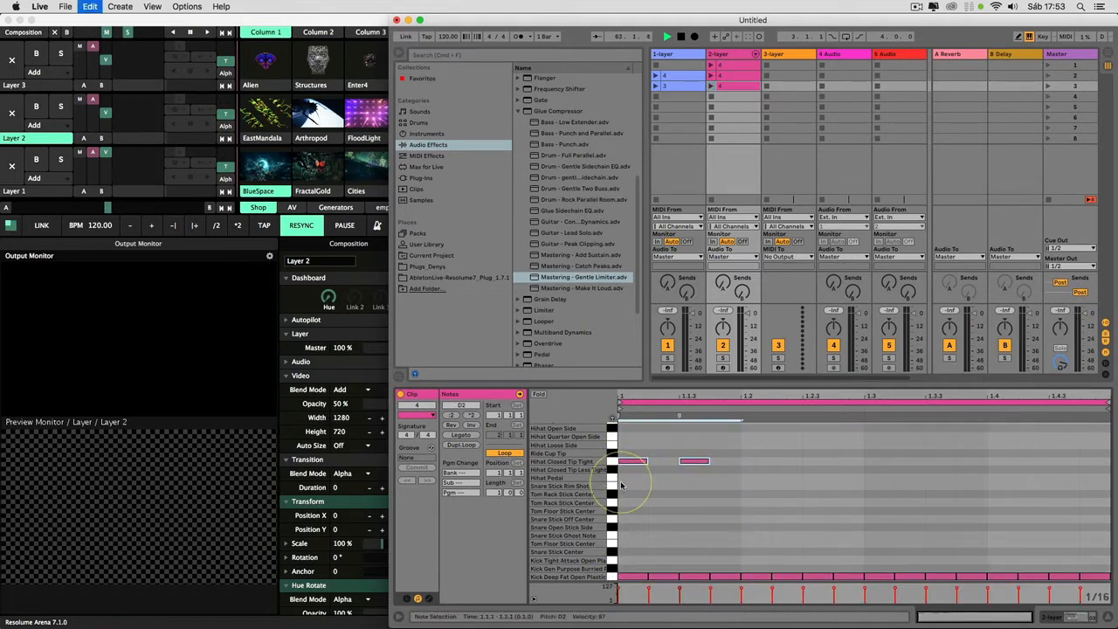
Launch the three 2-layer clips one after another to compare their loops in Resolume Arena.
click(712, 66)
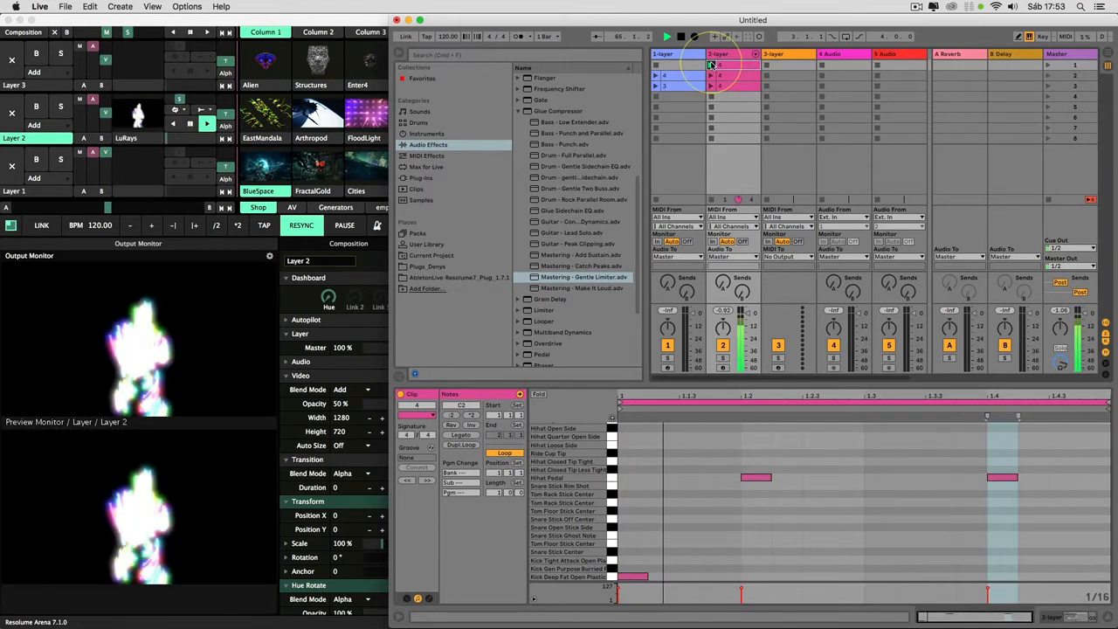
click(712, 76)
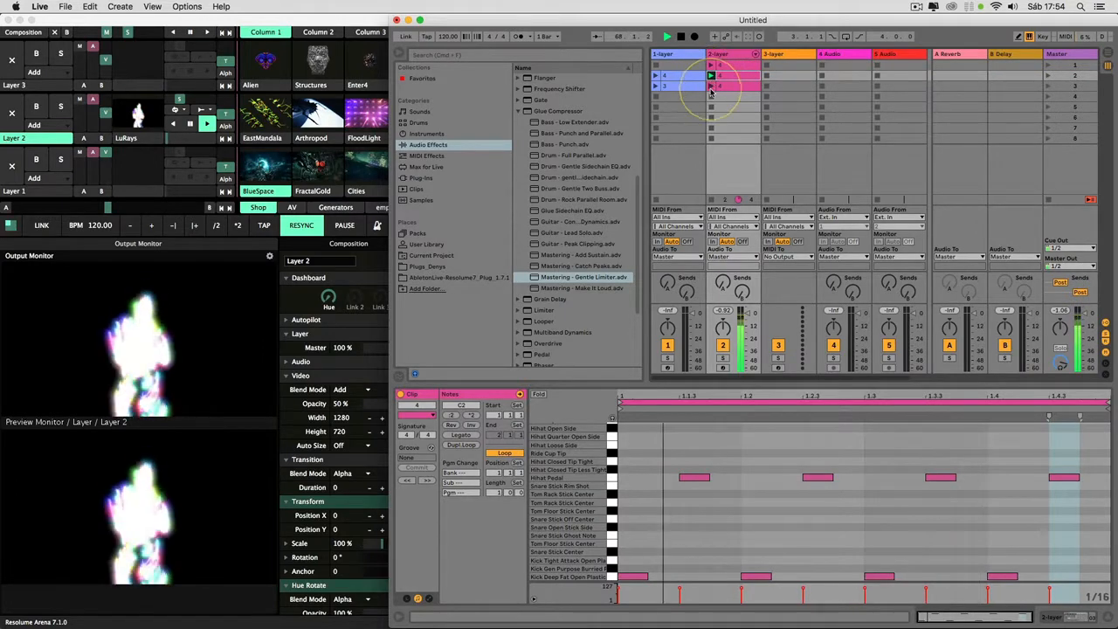
click(710, 87)
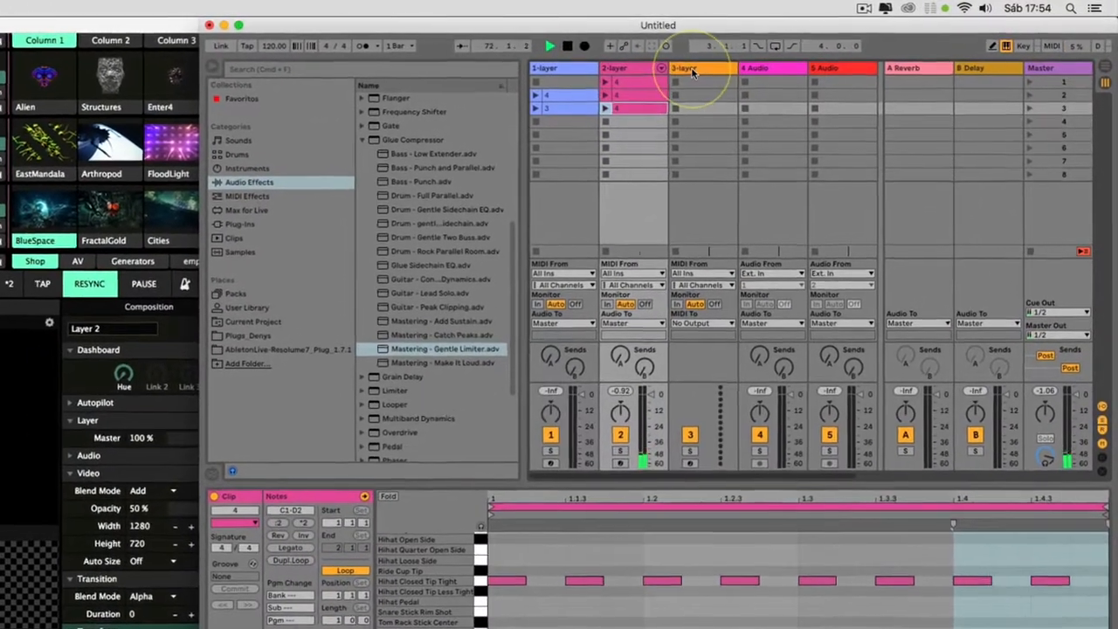
Load 02ProgramableClip.amxd from the plug-in folder's 02Launchers onto the 3-layer track.
click(726, 65)
click(232, 360)
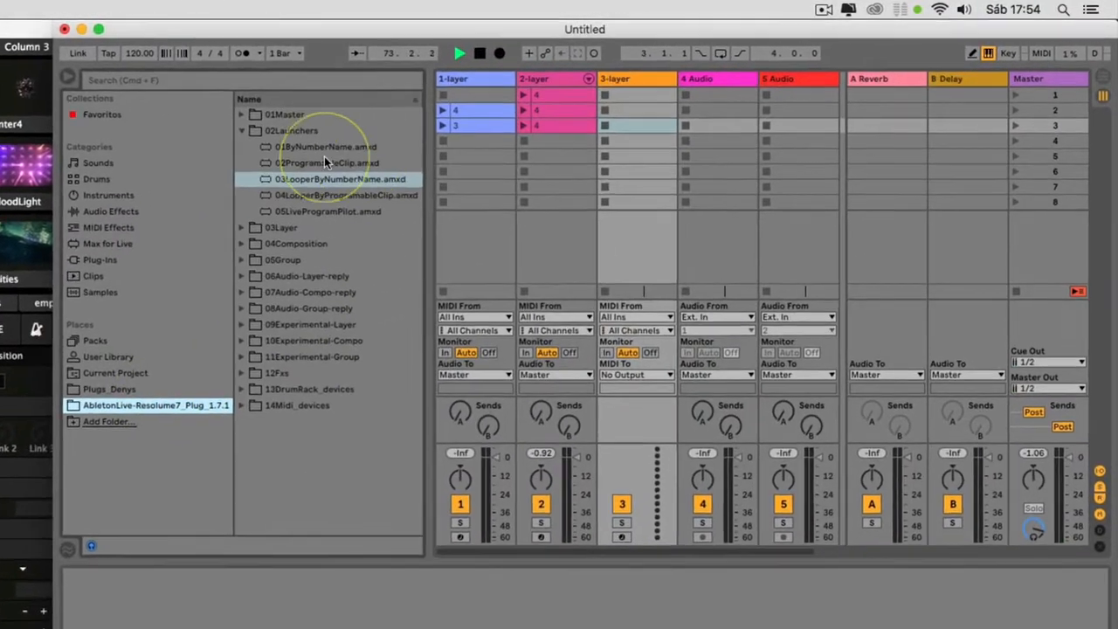
drag(325, 163, 440, 182)
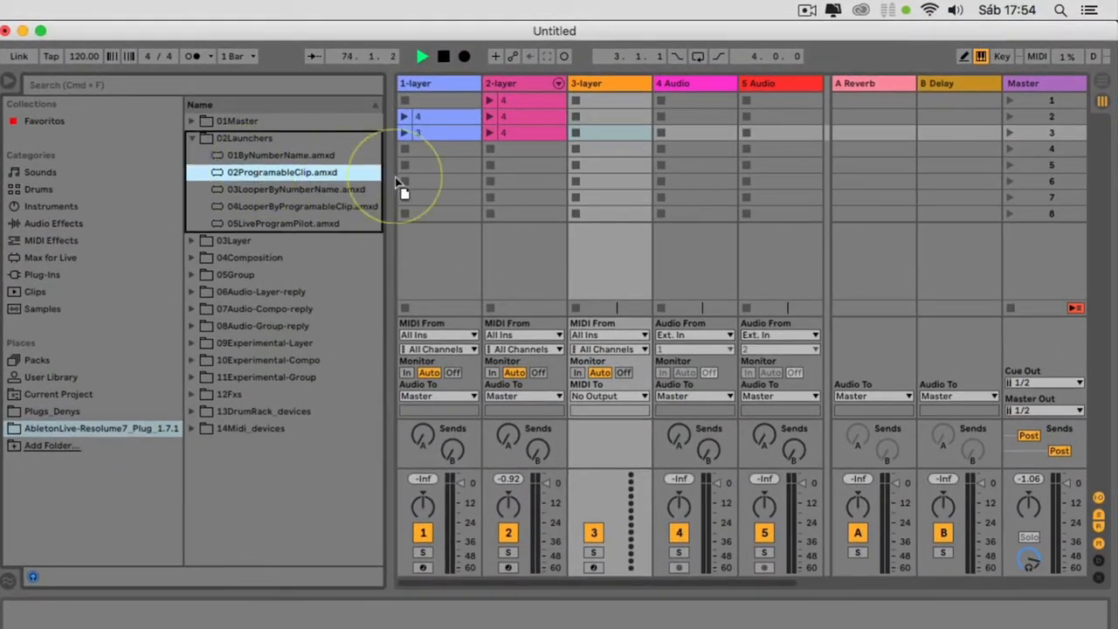
drag(609, 129, 609, 129)
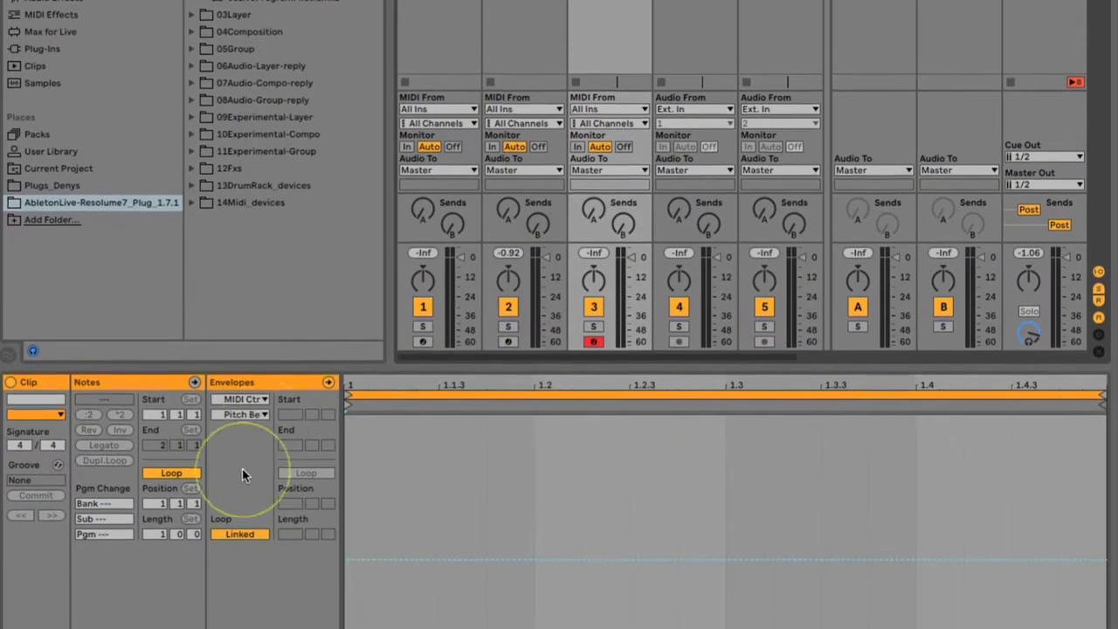
Draw a Program envelope for 02ProgramableClip in the first 3-layer clip, stepping up at beat 3, and launch the clip.
click(240, 399)
click(249, 422)
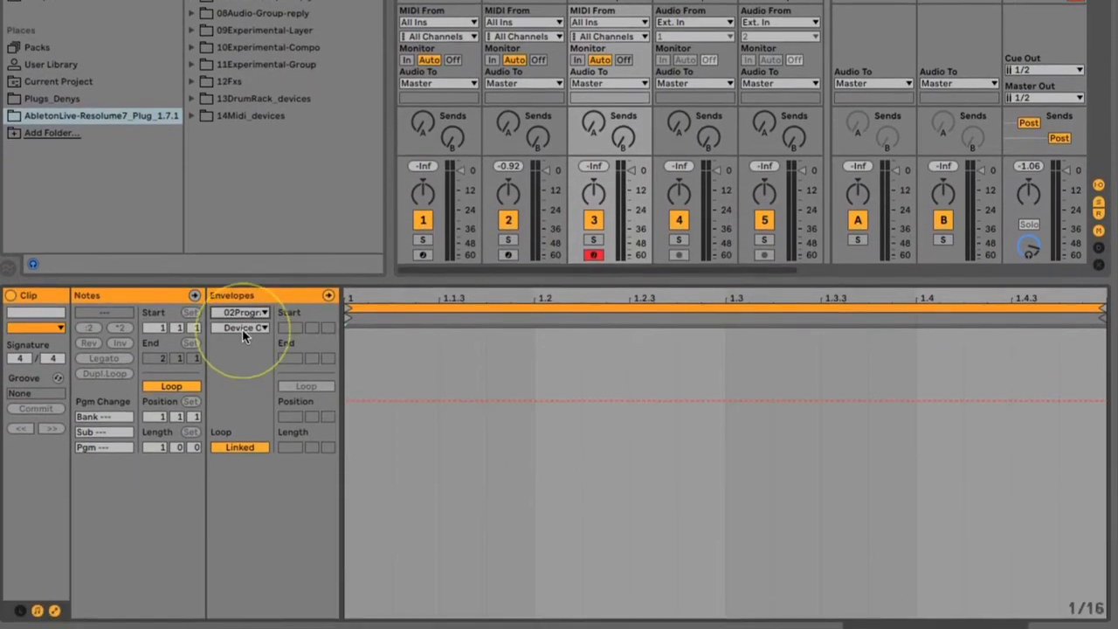
click(241, 414)
click(242, 325)
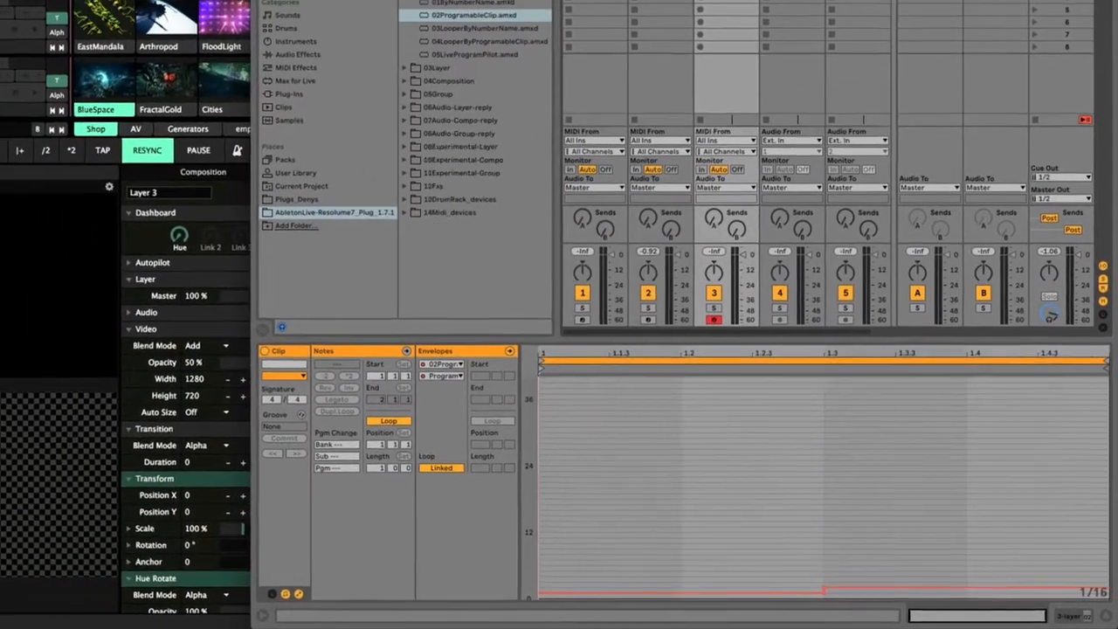
click(731, 13)
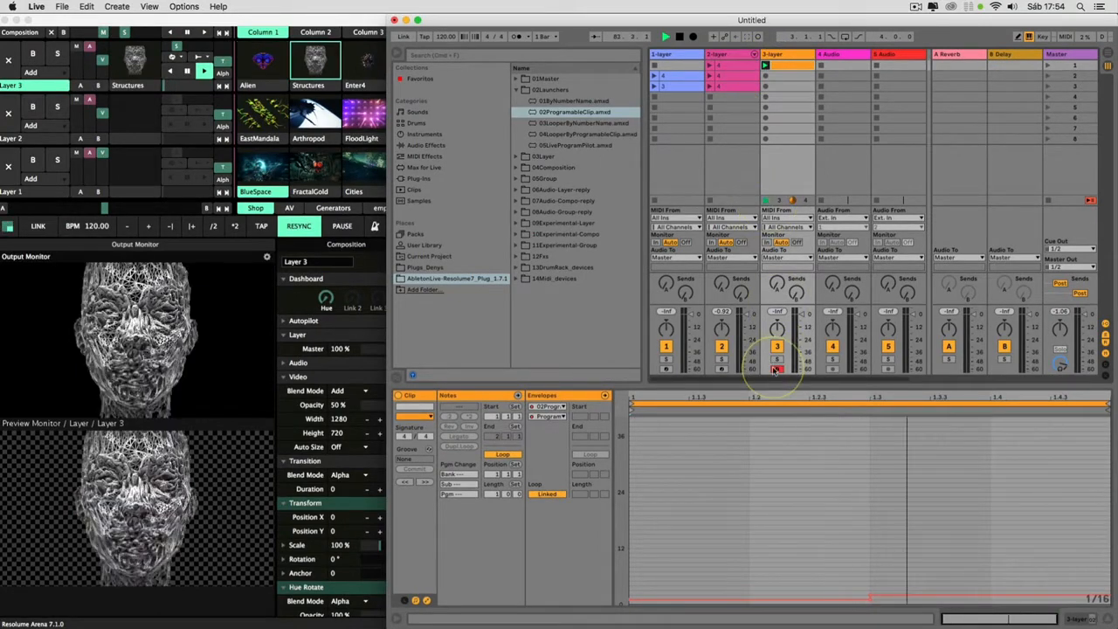
Disarm the 3-layer track, create clips with raised flat Program envelopes in slots 2 and 3, and delete its first clip.
click(767, 108)
double_click(784, 77)
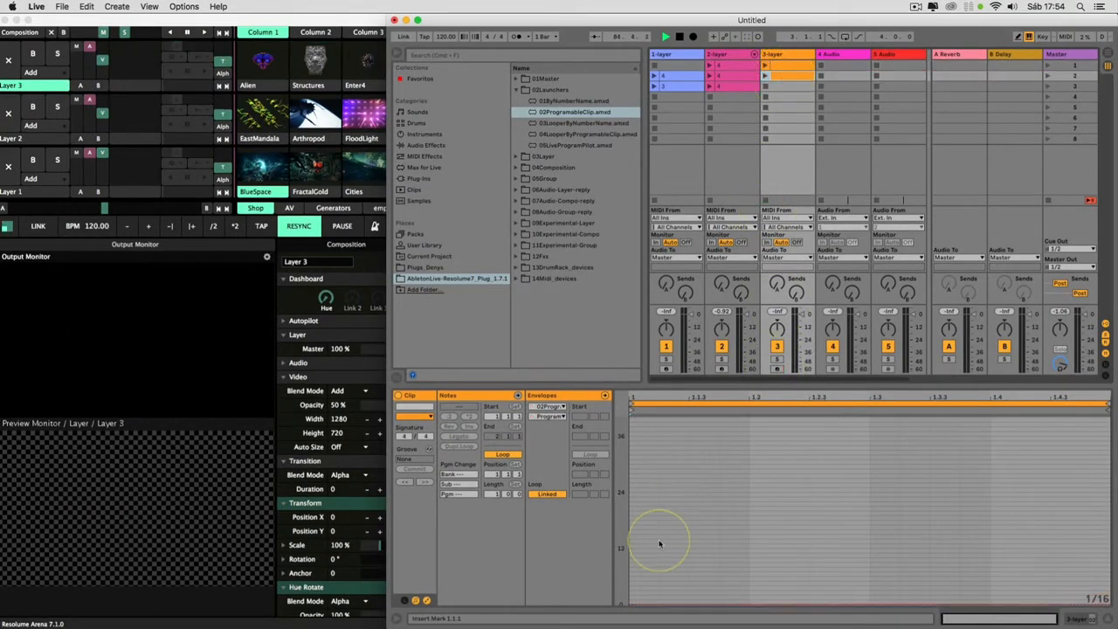
drag(638, 608, 636, 570)
click(797, 88)
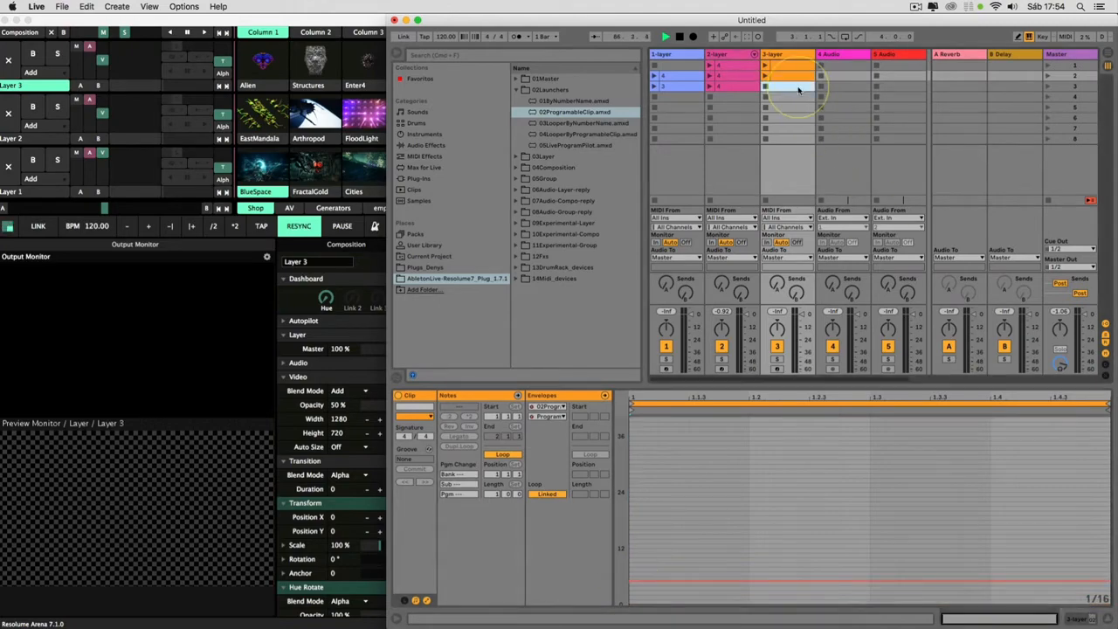
drag(648, 608, 636, 578)
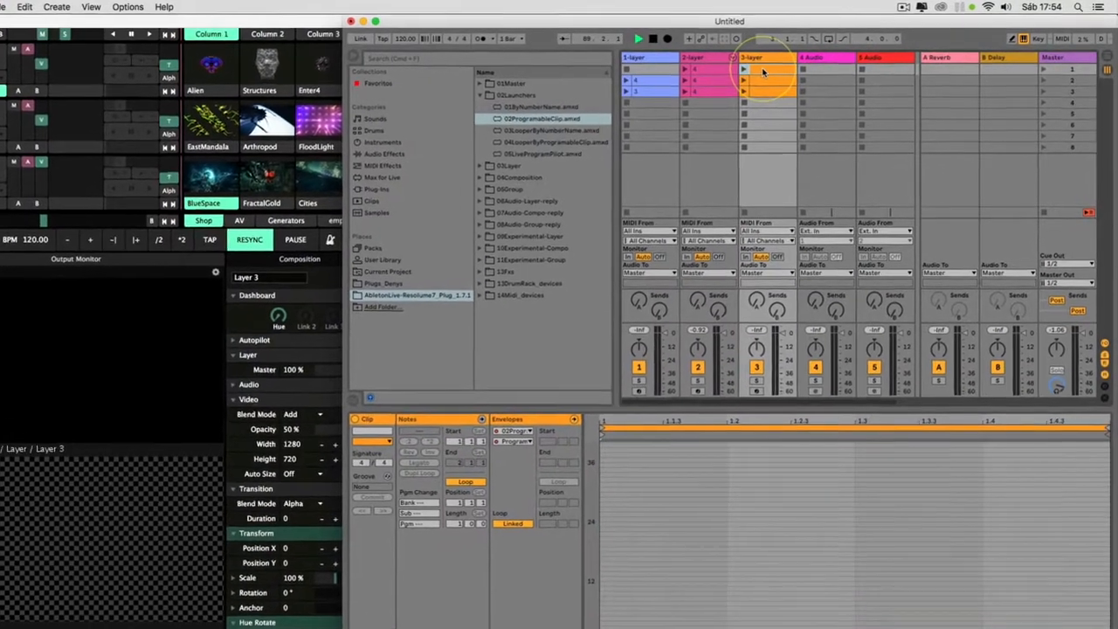
click(782, 68)
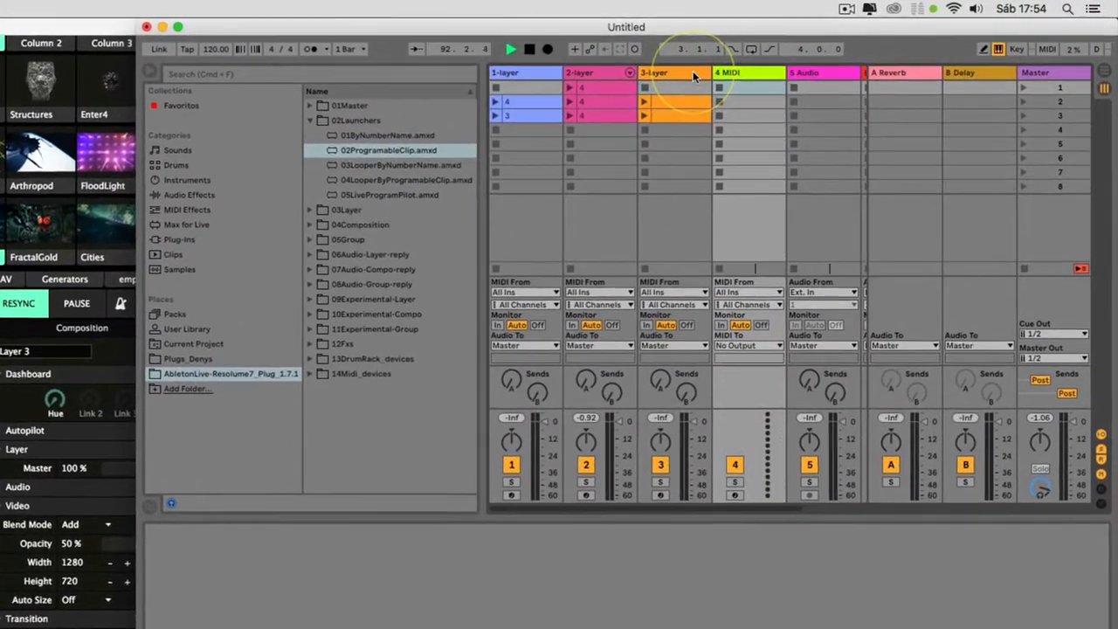
Insert a MIDI track after 3-layer, name it 4-layer and load 05LiveProgramPilot.amxd onto it.
key(super+shift+t)
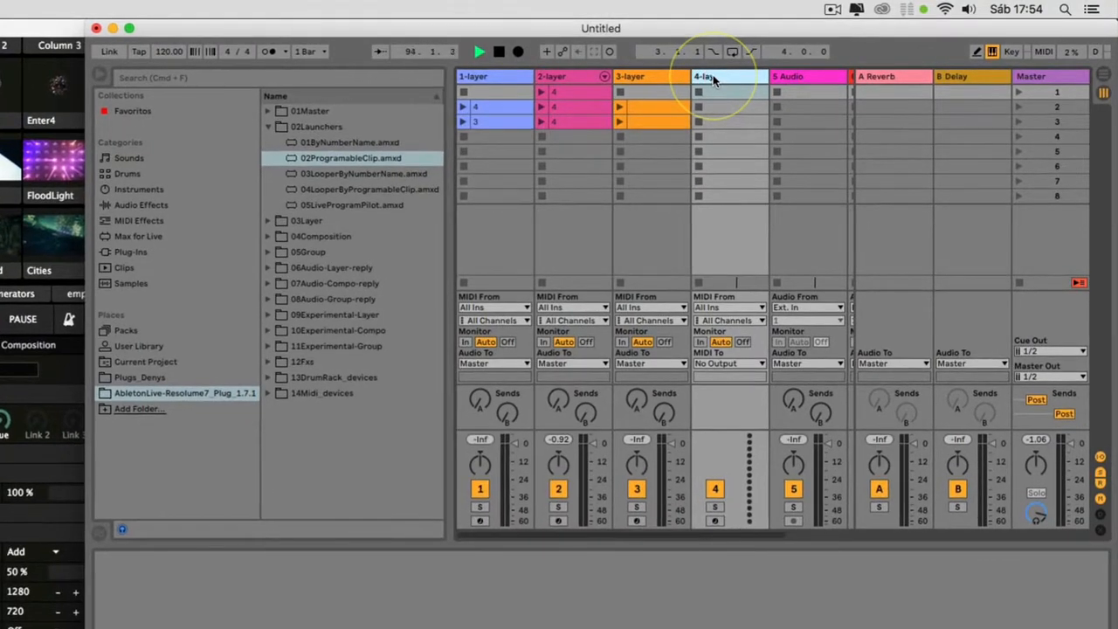
click(376, 206)
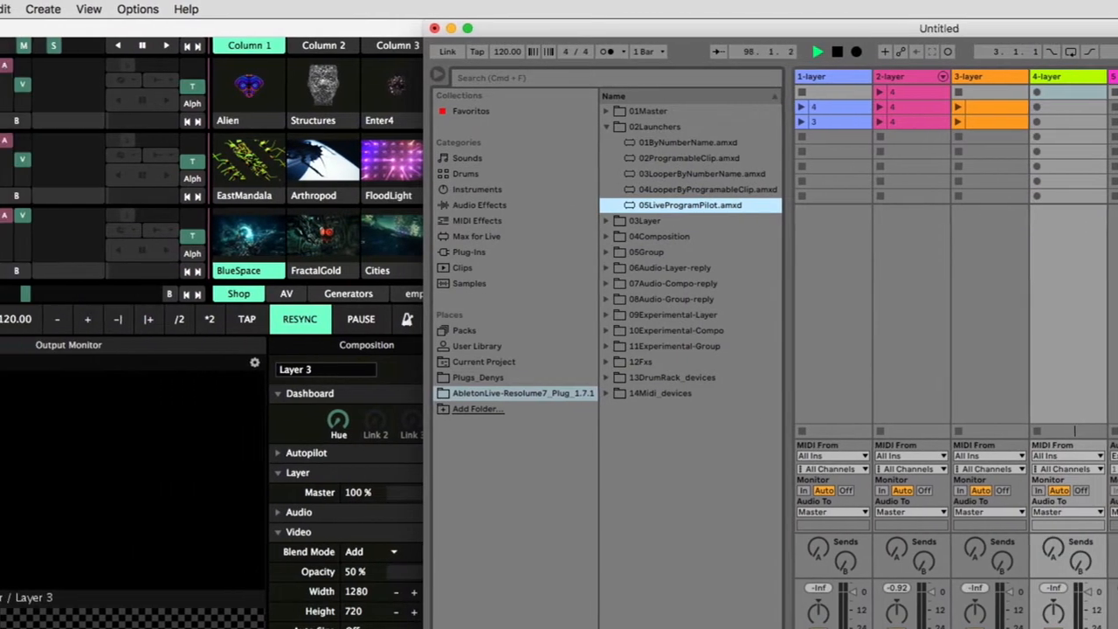
Switch to Resolume Arena and add a new layer above Layer 3.
click(112, 31)
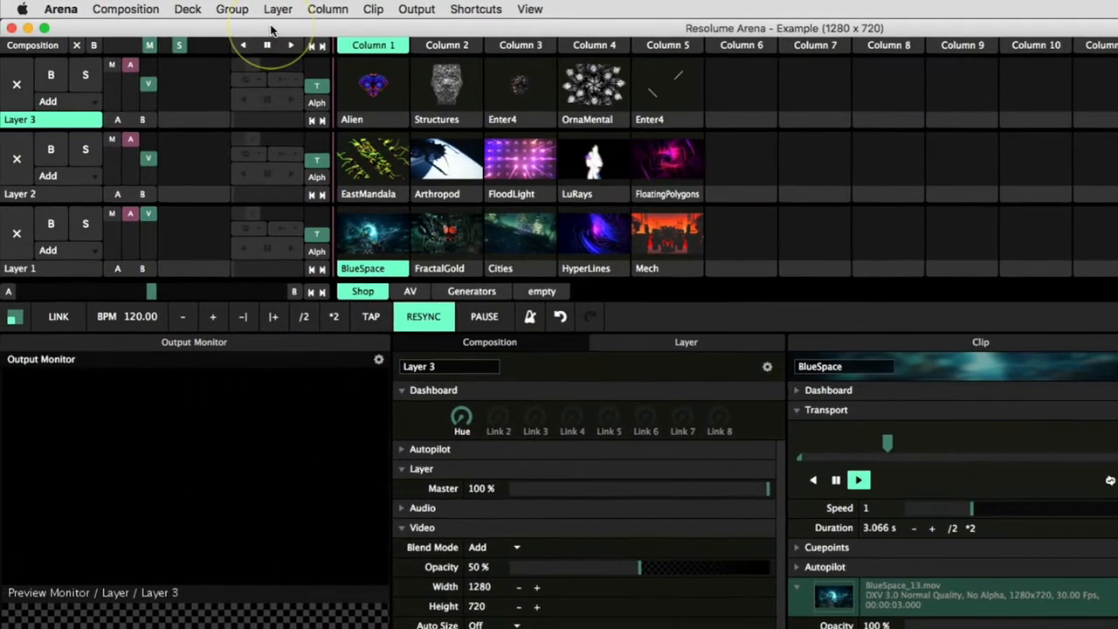
key(super+l)
Bring 01.mov to 04.mov from the NumerosNous-Dxv folder in Finder into the first four clip slots of Layer 4.
key(super+Tab)
key(super+Tab)
key(super+Tab)
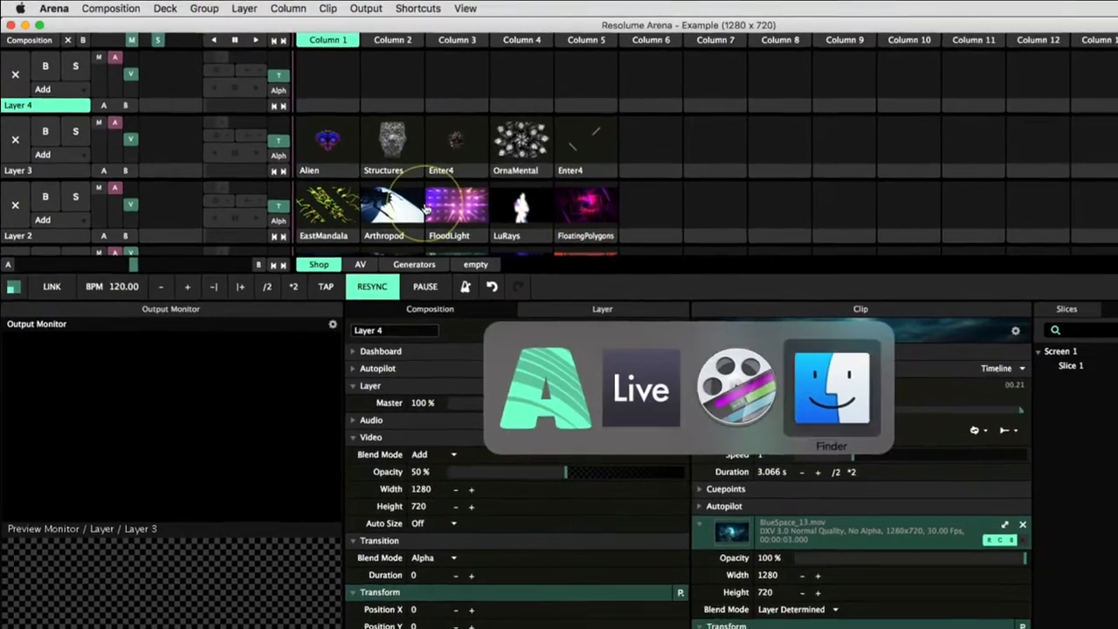
drag(1048, 103, 342, 81)
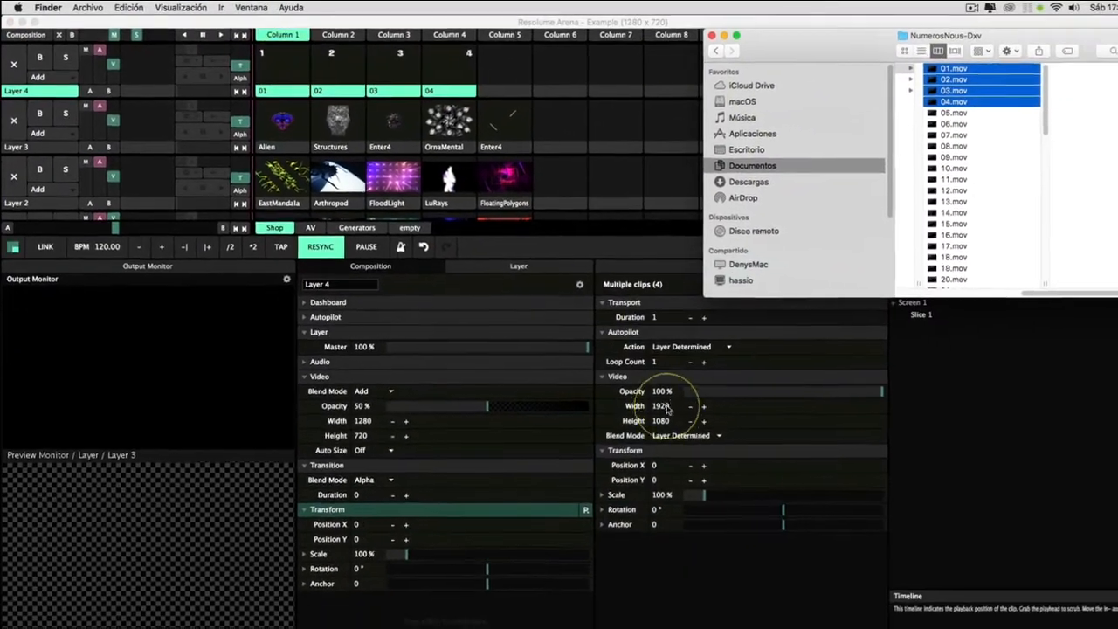
Set the width of the four selected Layer 4 clips to 1280.
double_click(688, 424)
text(1280)
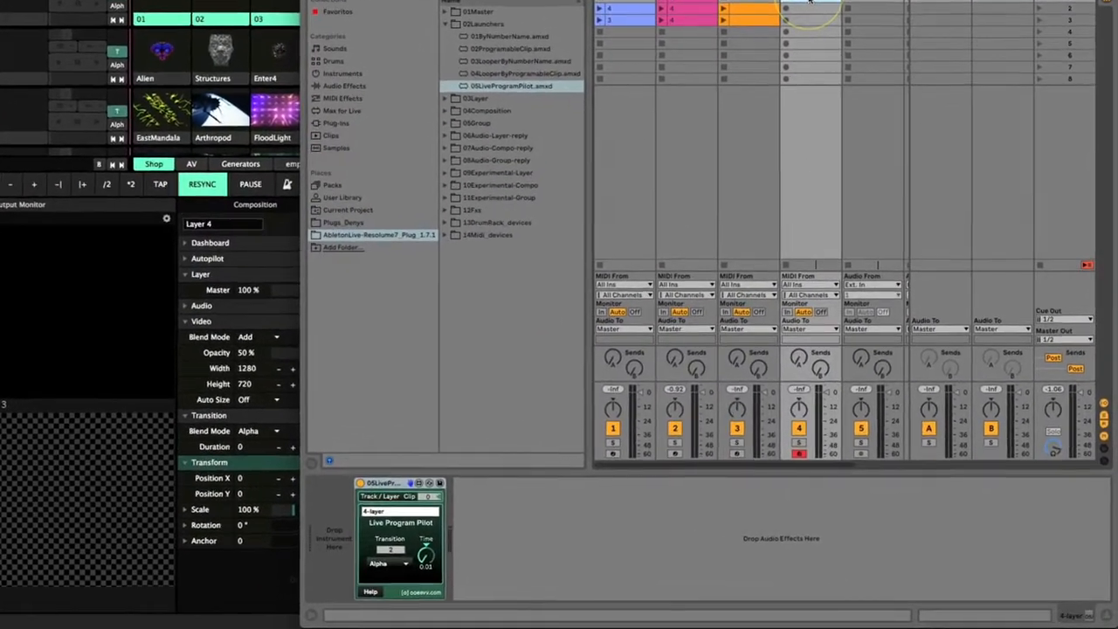
Switch to Ableton Live, create a clip in 4-layer's first slot and step its 05LiveProgramPilot ProgramableClip envelope through 1, 2, 3 and 4, one value per beat.
double_click(819, 18)
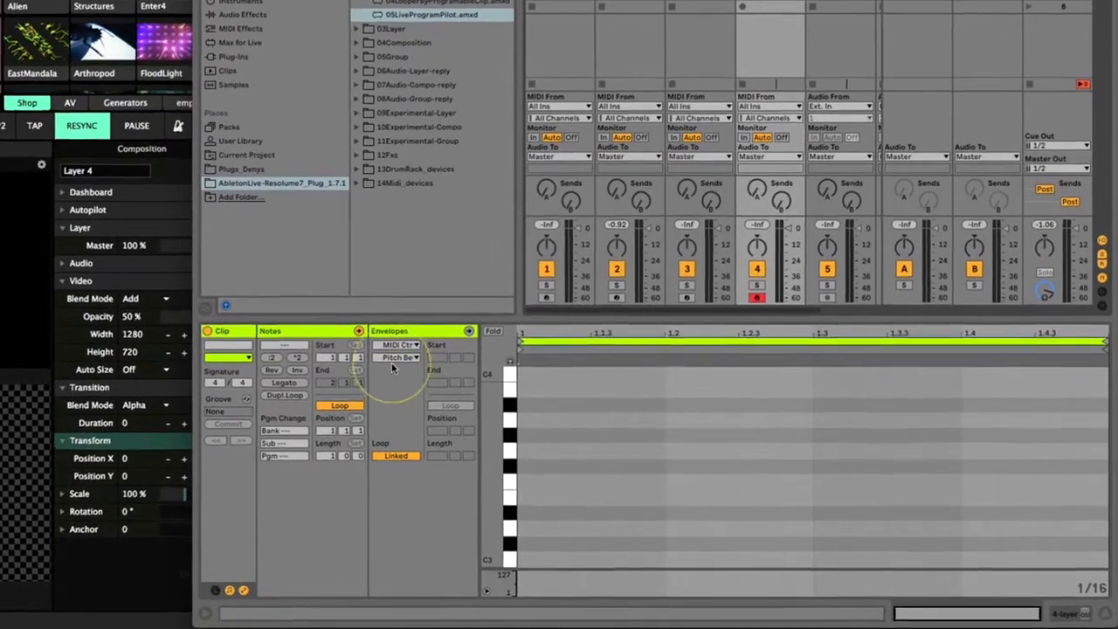
click(412, 354)
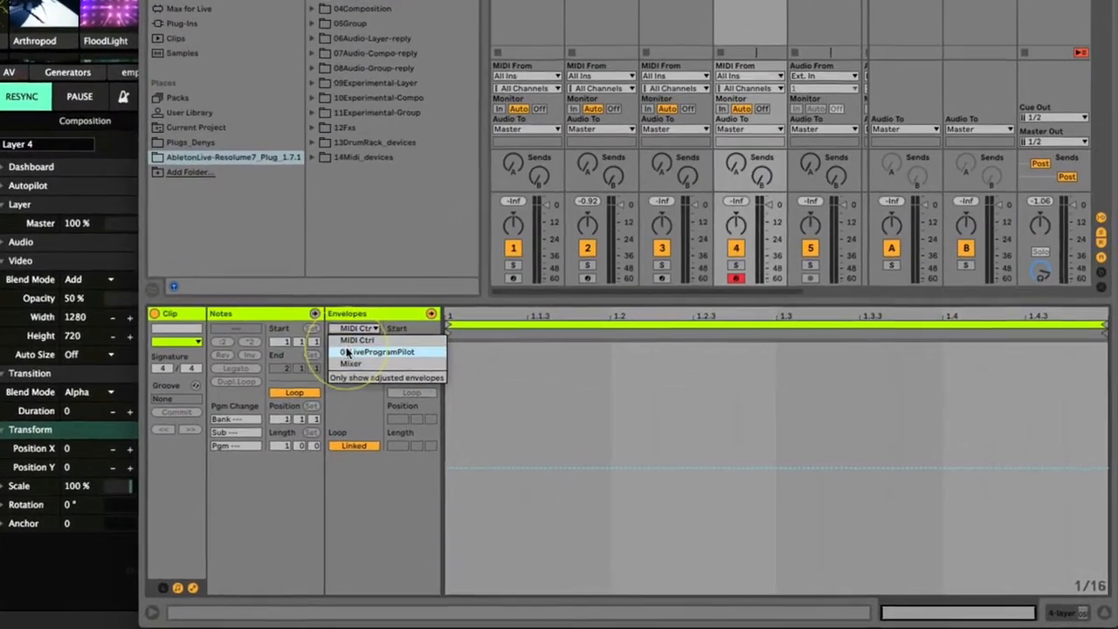
click(410, 374)
click(410, 365)
click(341, 370)
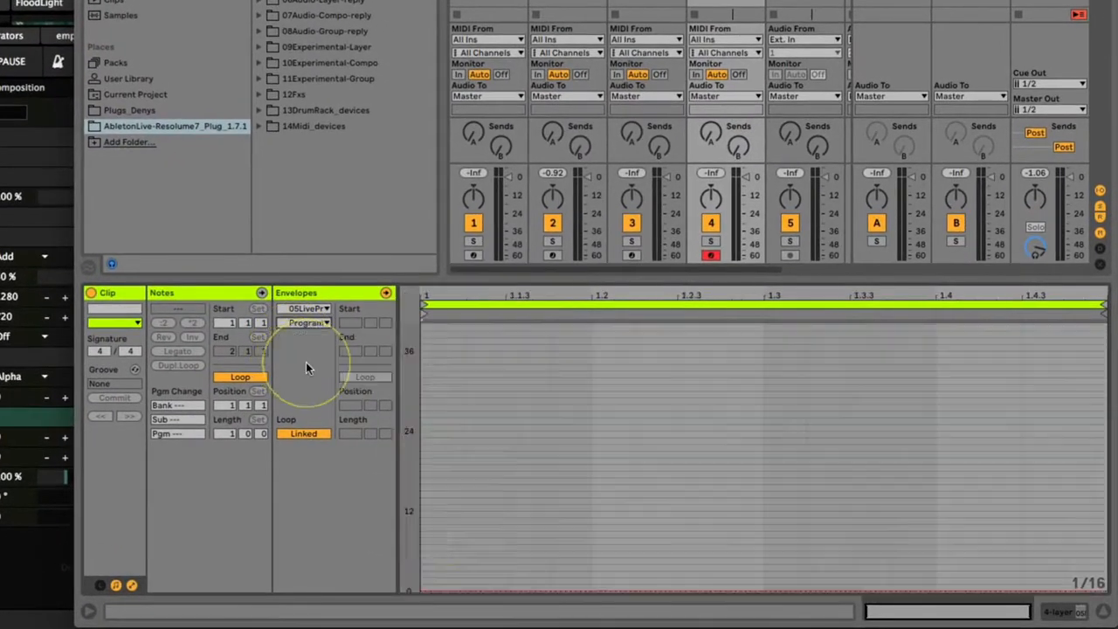
drag(431, 587, 428, 583)
drag(608, 590, 615, 578)
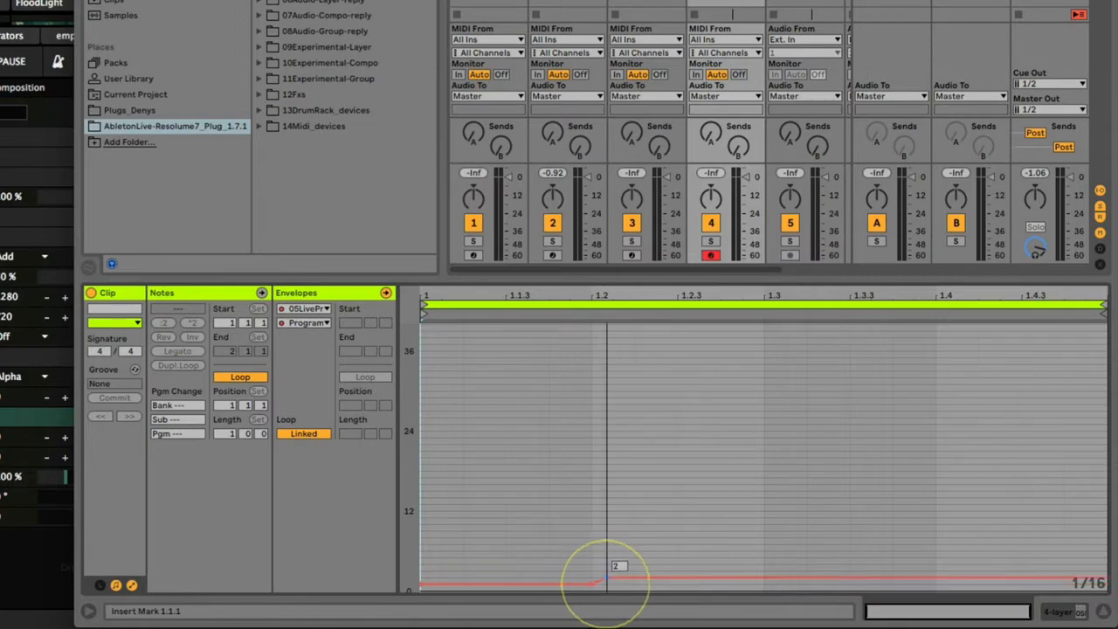
drag(938, 573, 936, 569)
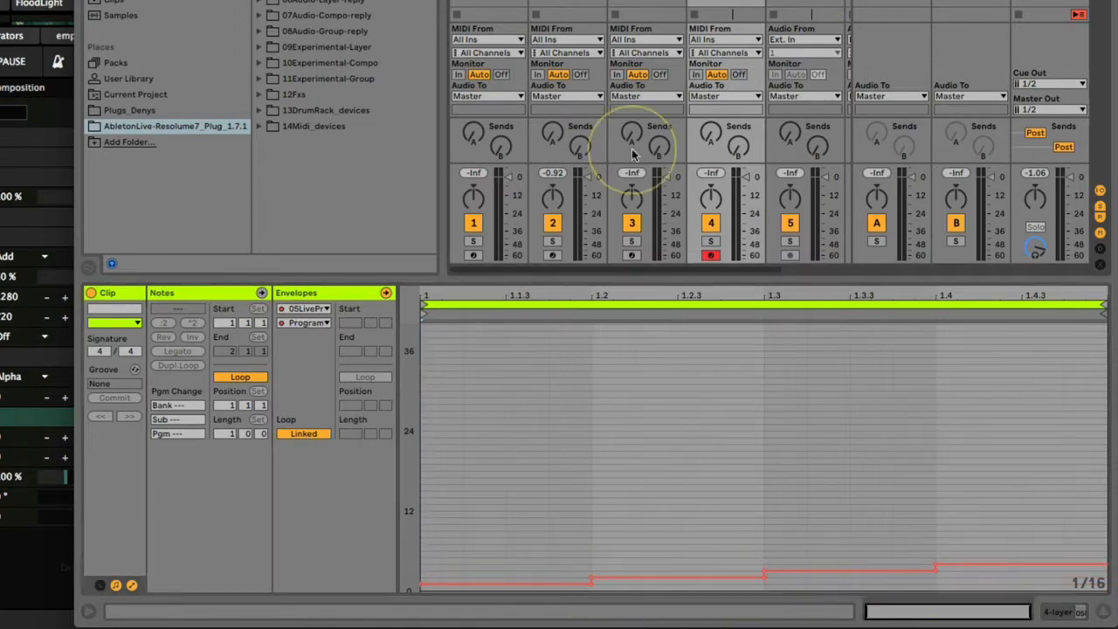
Set the clip's Blend envelope to a flat value of 28.
click(306, 322)
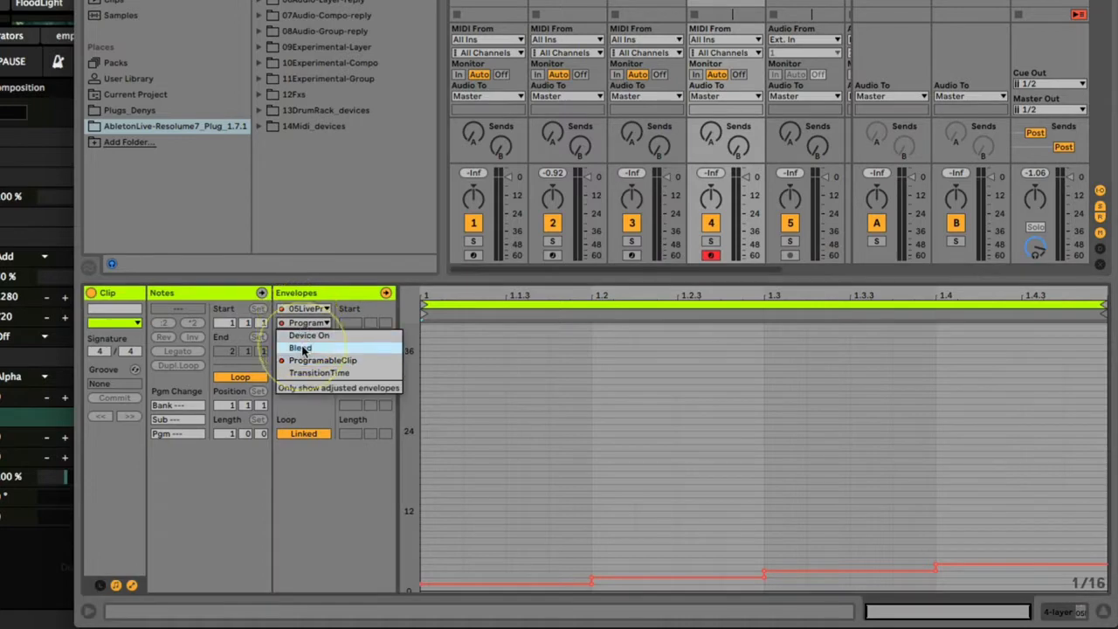
click(300, 347)
drag(428, 578, 428, 404)
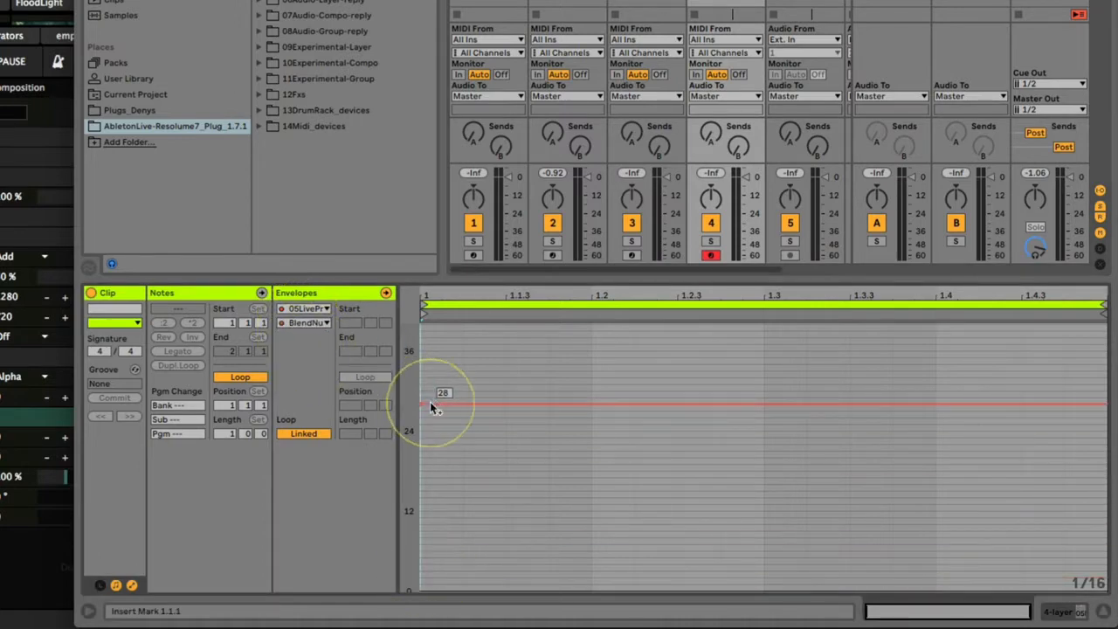
Raise the clip's TransitionTime envelope to a flat line slightly above its minimum.
click(288, 323)
click(303, 372)
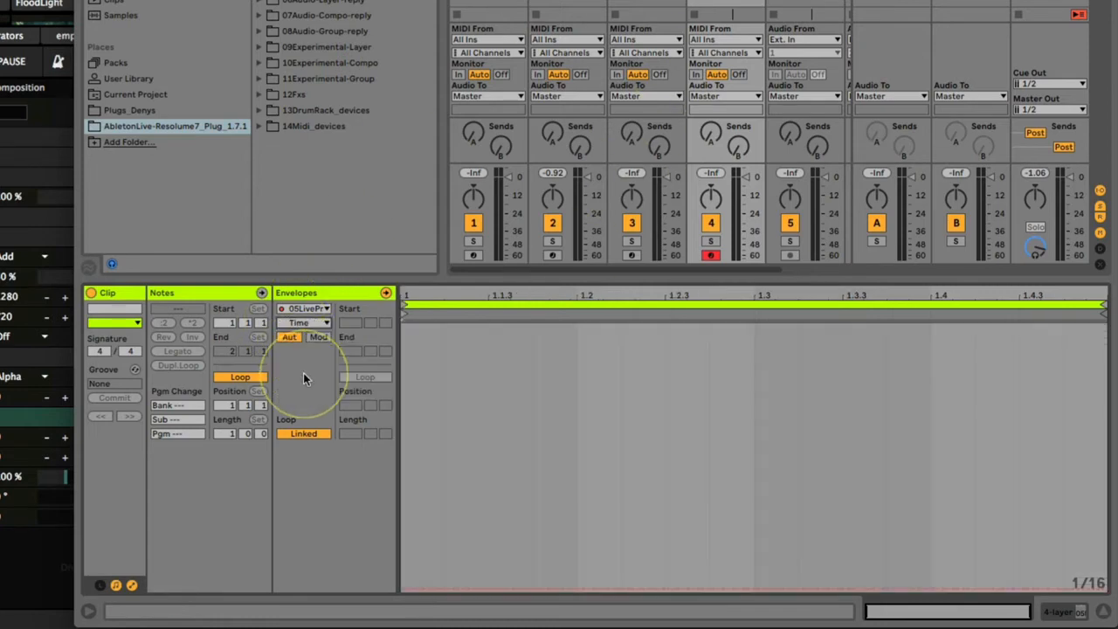
click(419, 590)
drag(406, 592, 403, 579)
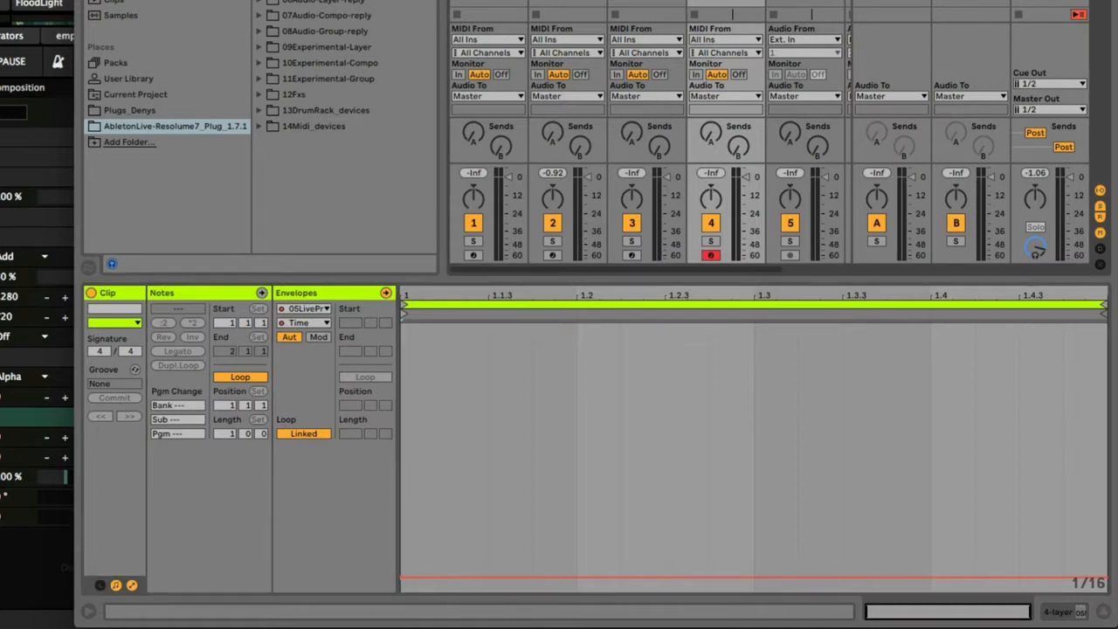
Raise the flat 05LiveProgramPilot Blend envelope to about 33 and display the TransitionTime envelope.
click(293, 310)
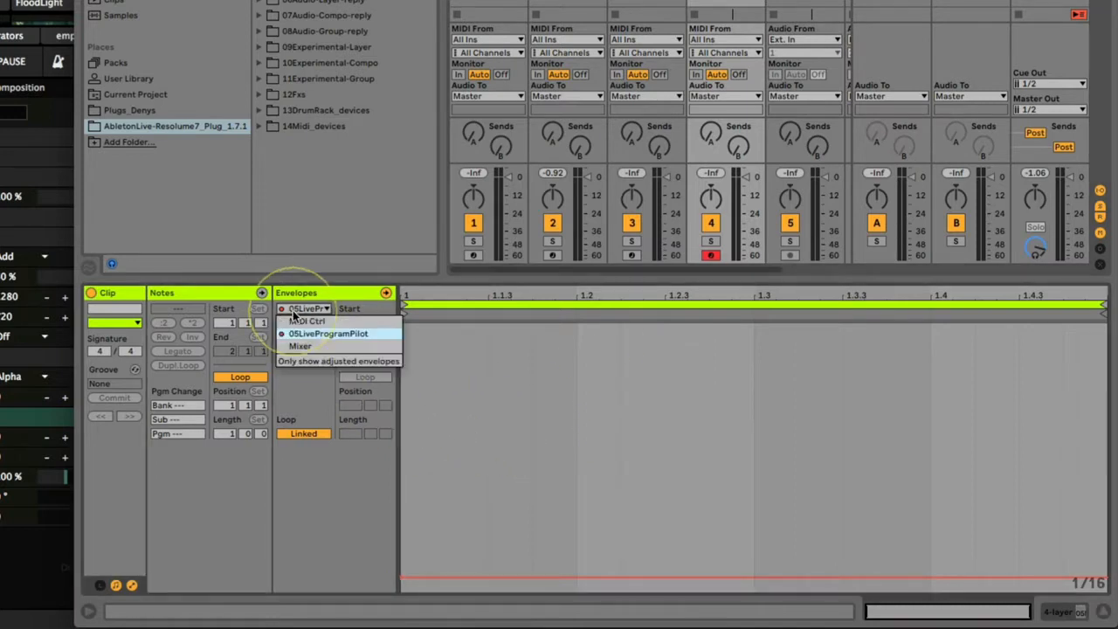
click(303, 339)
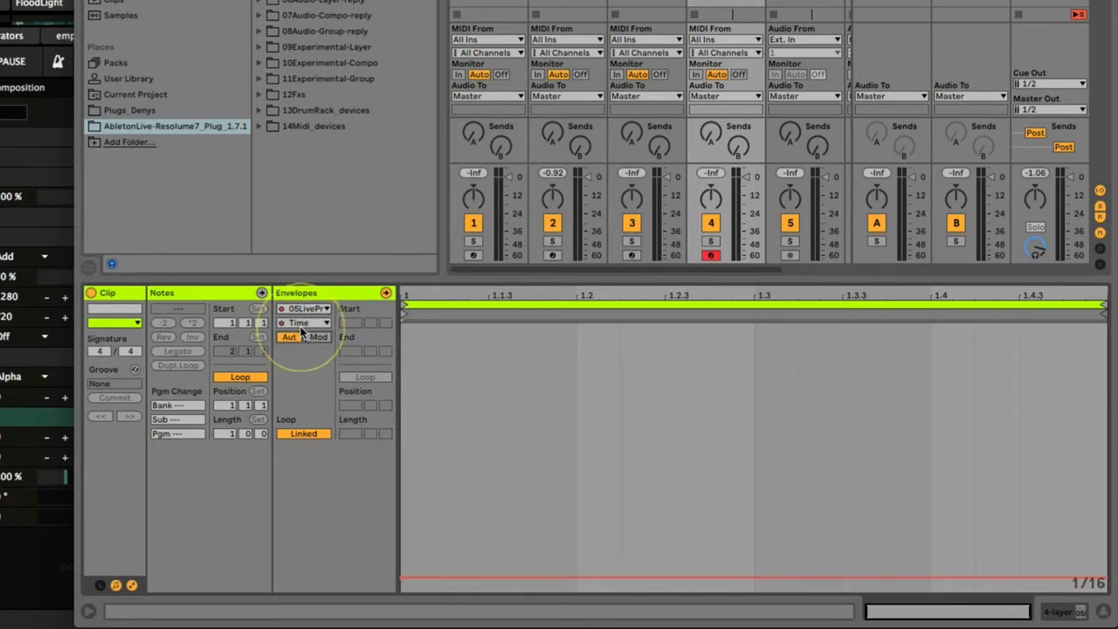
click(301, 324)
click(305, 332)
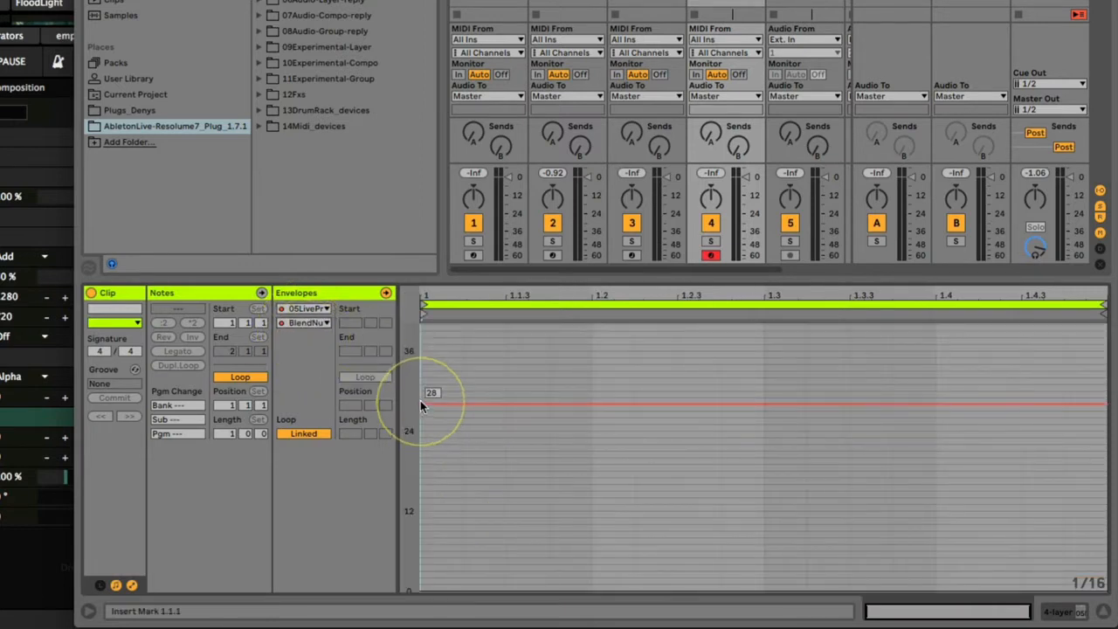
drag(422, 407, 422, 367)
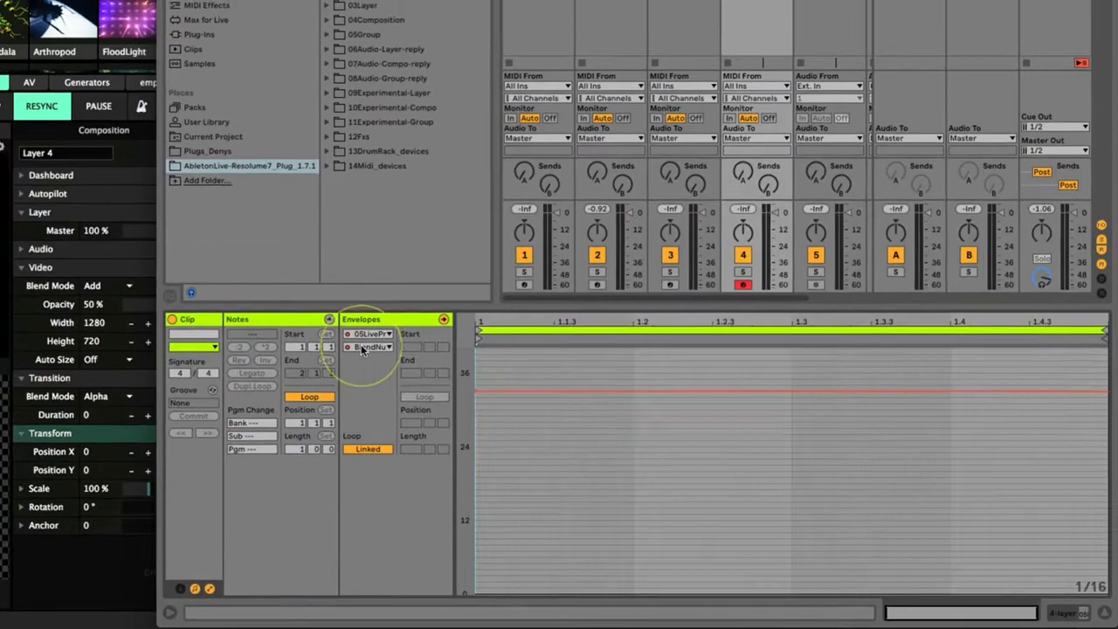
click(363, 348)
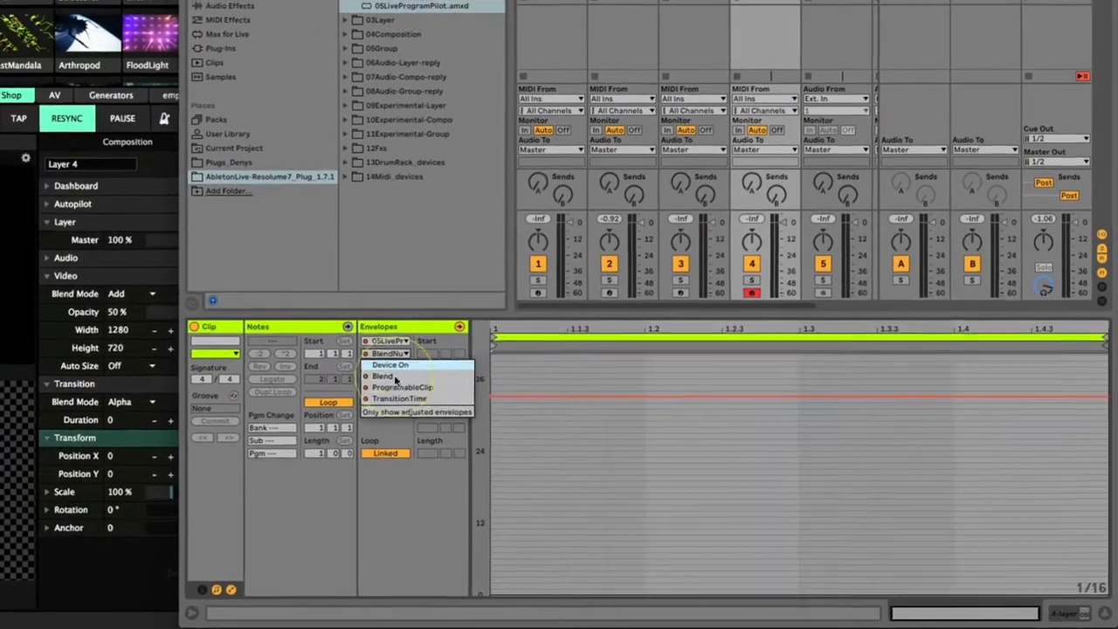
click(379, 394)
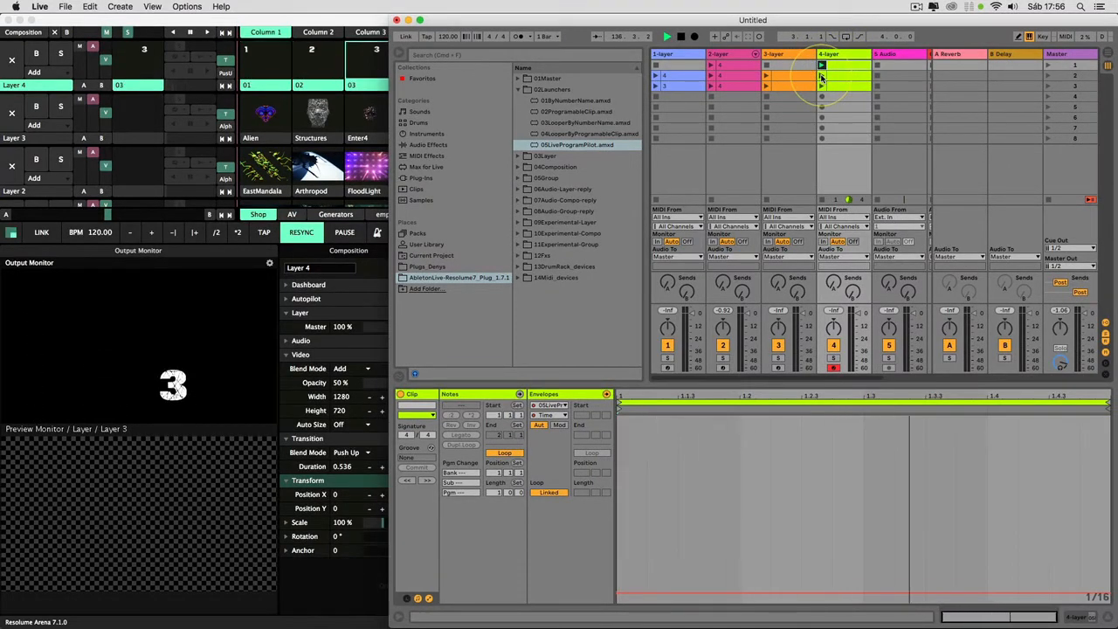
Launch the second and third 4-layer clips in turn, and disarm and stop the track.
click(821, 76)
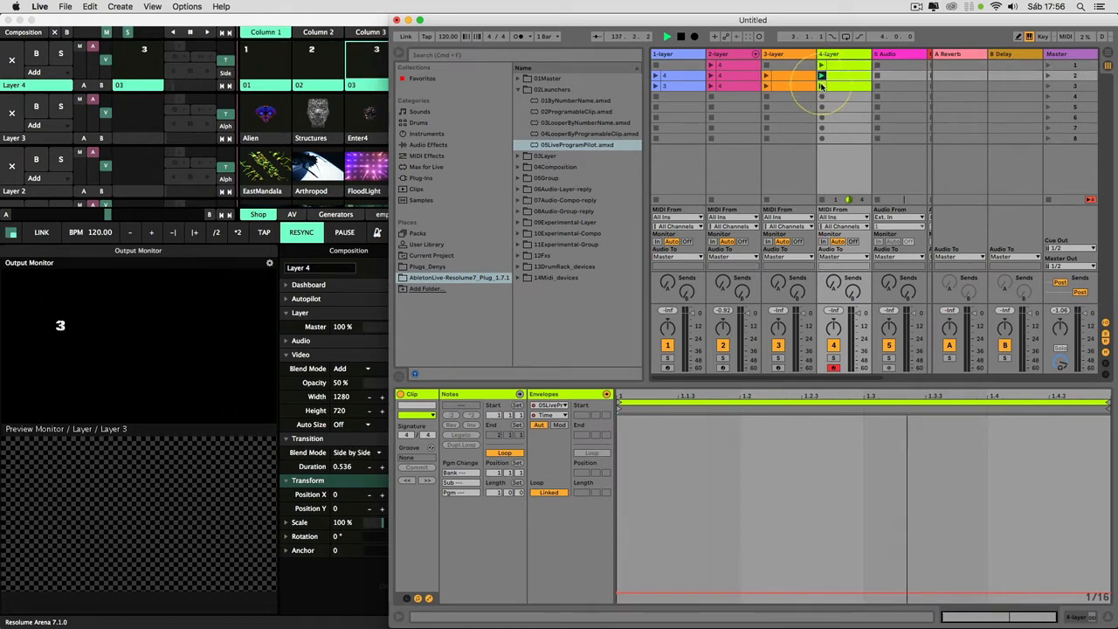
click(820, 86)
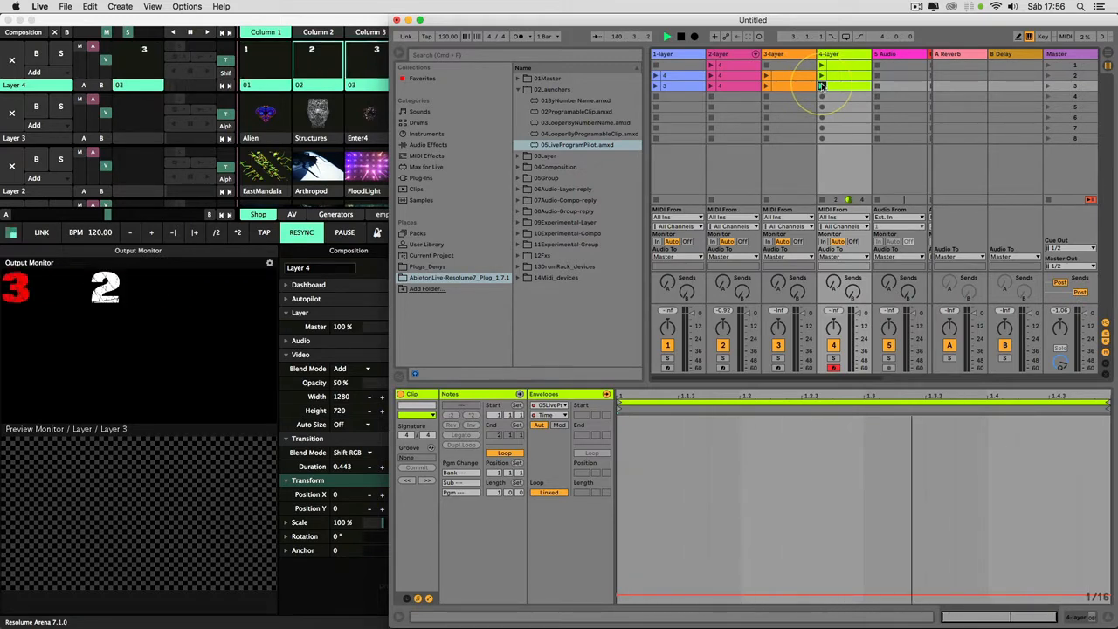
click(833, 365)
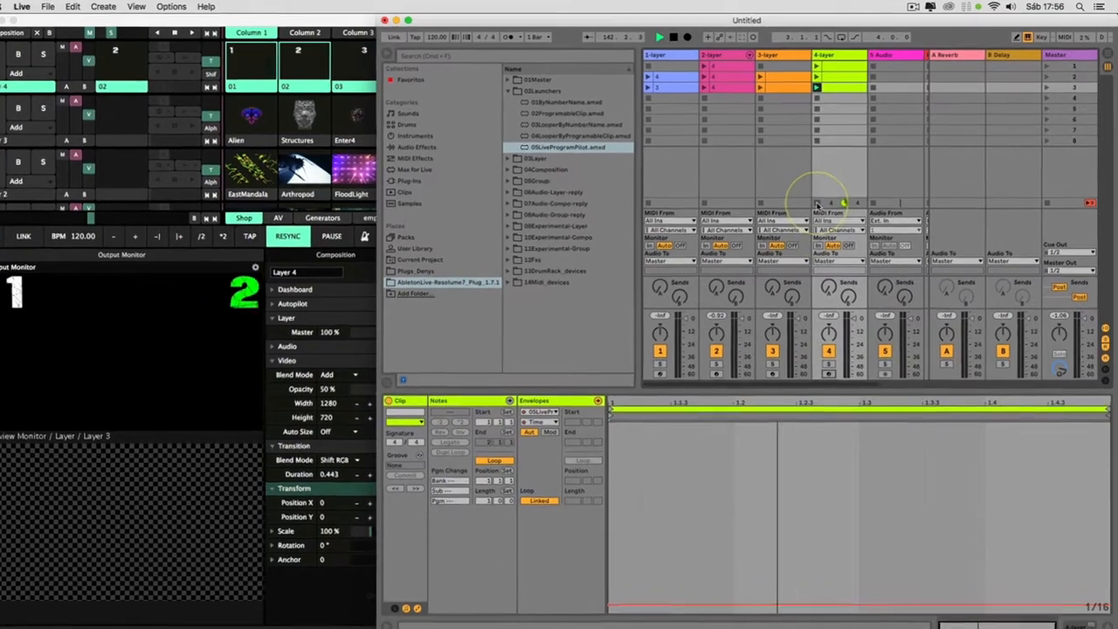
click(822, 200)
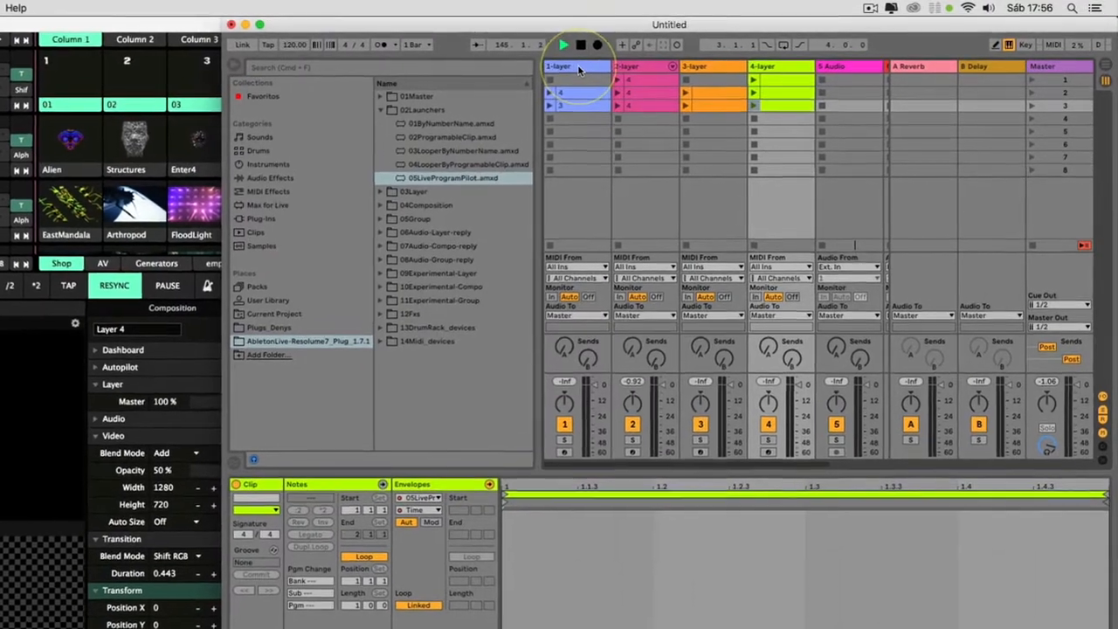
Search the samples for "loo", place LoopGuitar3.aif in the audio track's first slot and move that track directly after 1-layer.
click(588, 71)
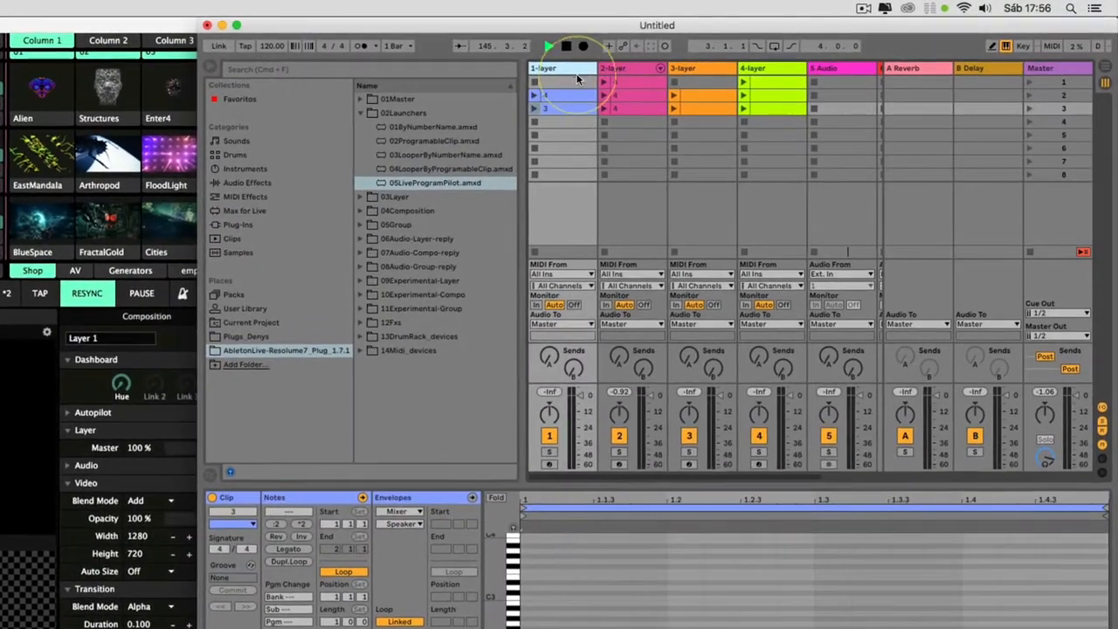
click(261, 72)
text(loo)
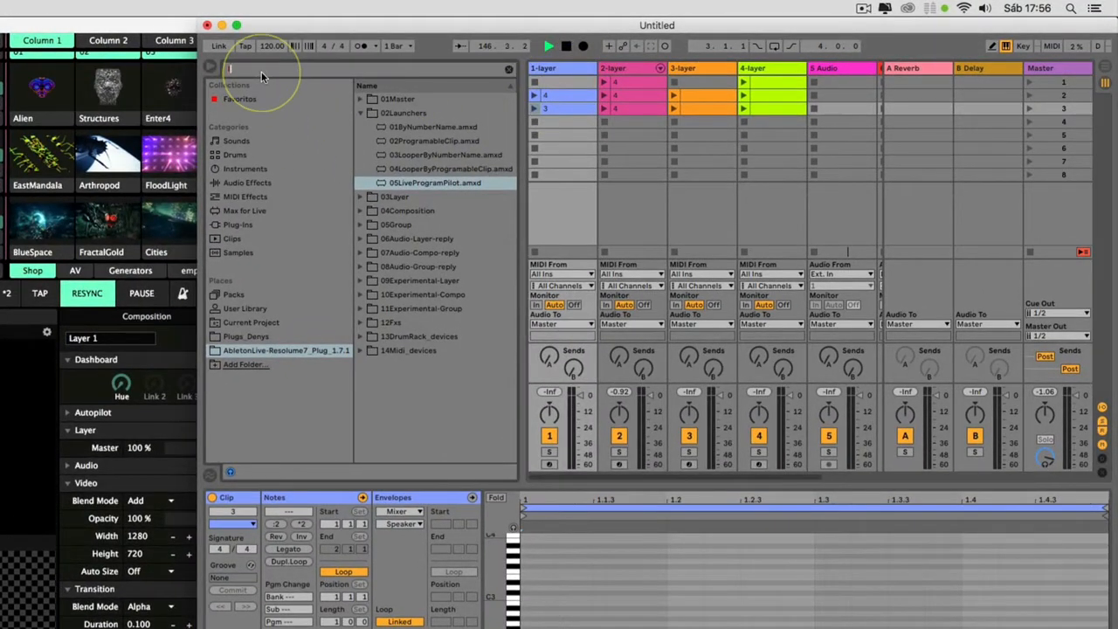
click(236, 252)
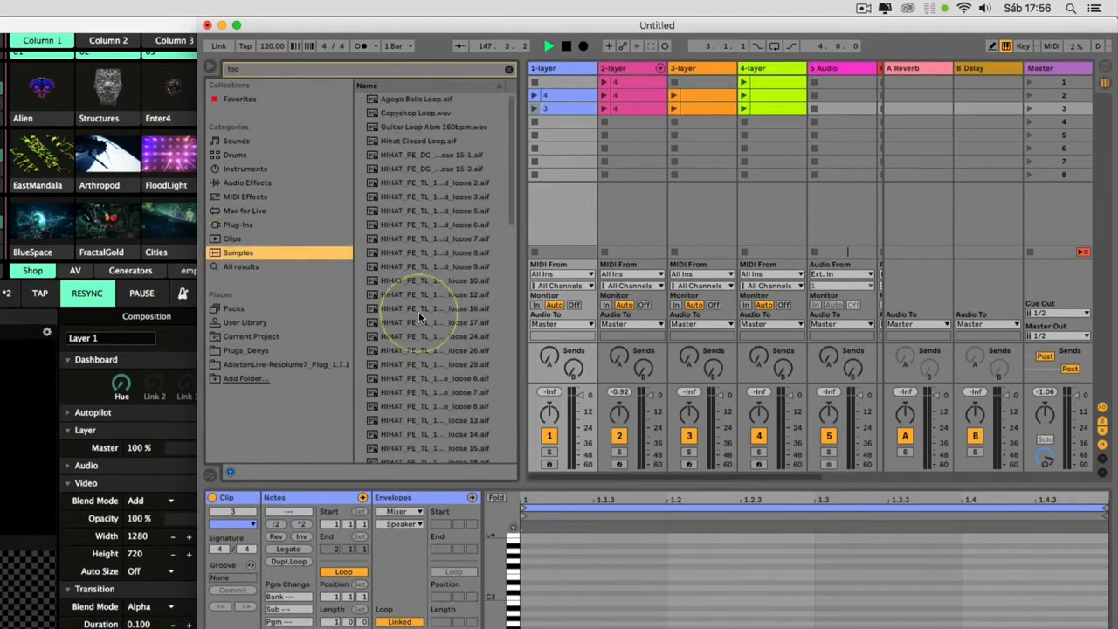
scroll(422, 297, down, 5)
click(415, 373)
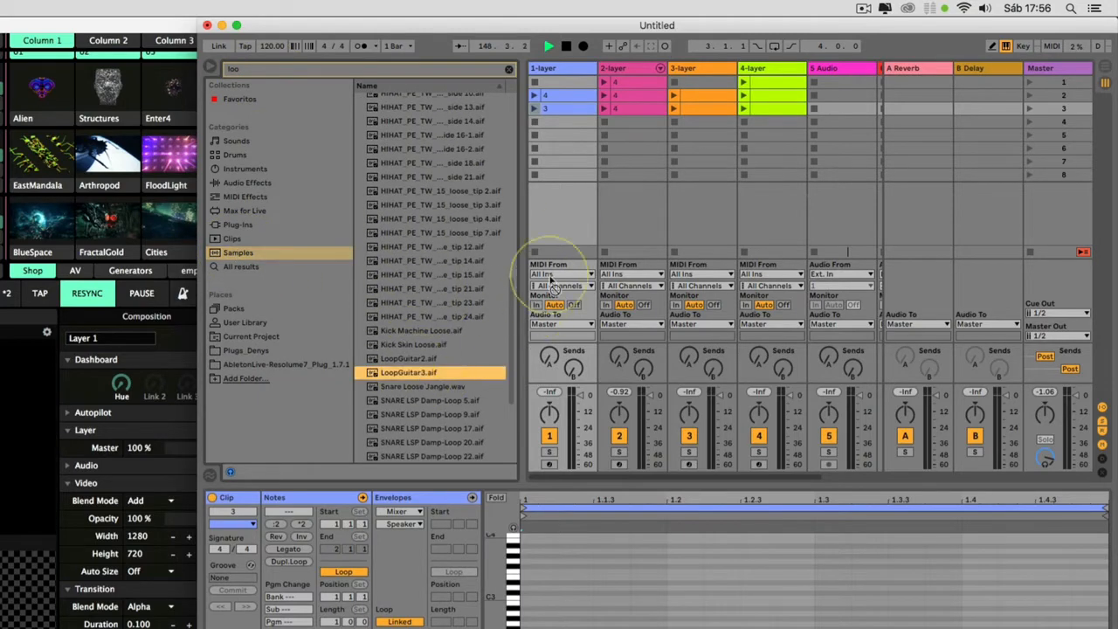
drag(836, 90, 836, 81)
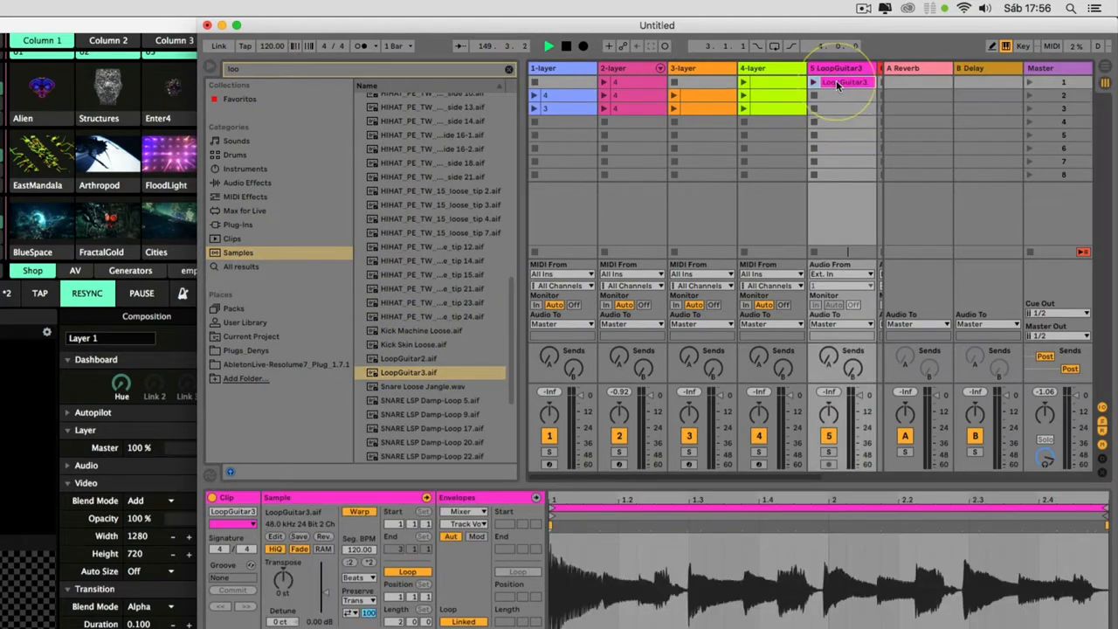
drag(593, 70, 594, 72)
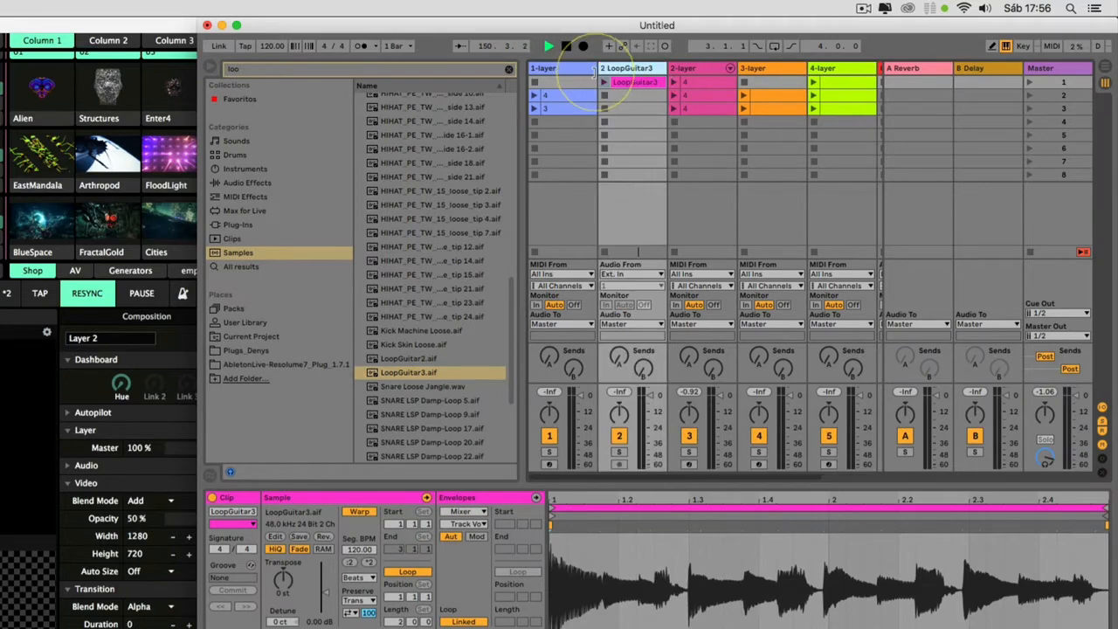
Set the LoopGuitar3 clip's warp mode to Complex and duplicate the clip into slots 2 and 3.
click(353, 578)
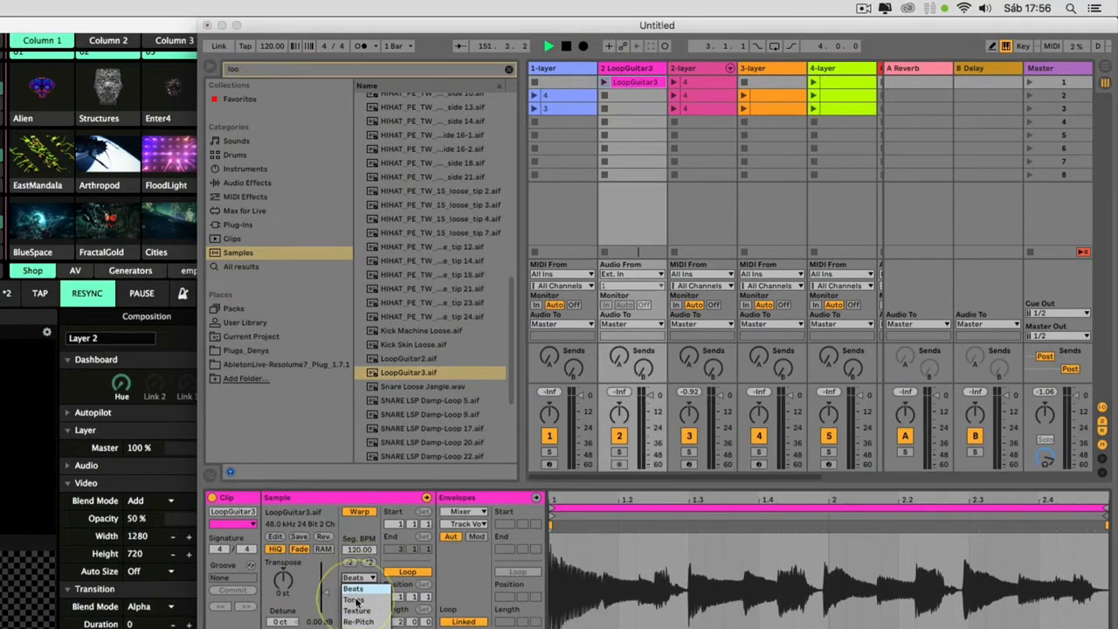
click(357, 627)
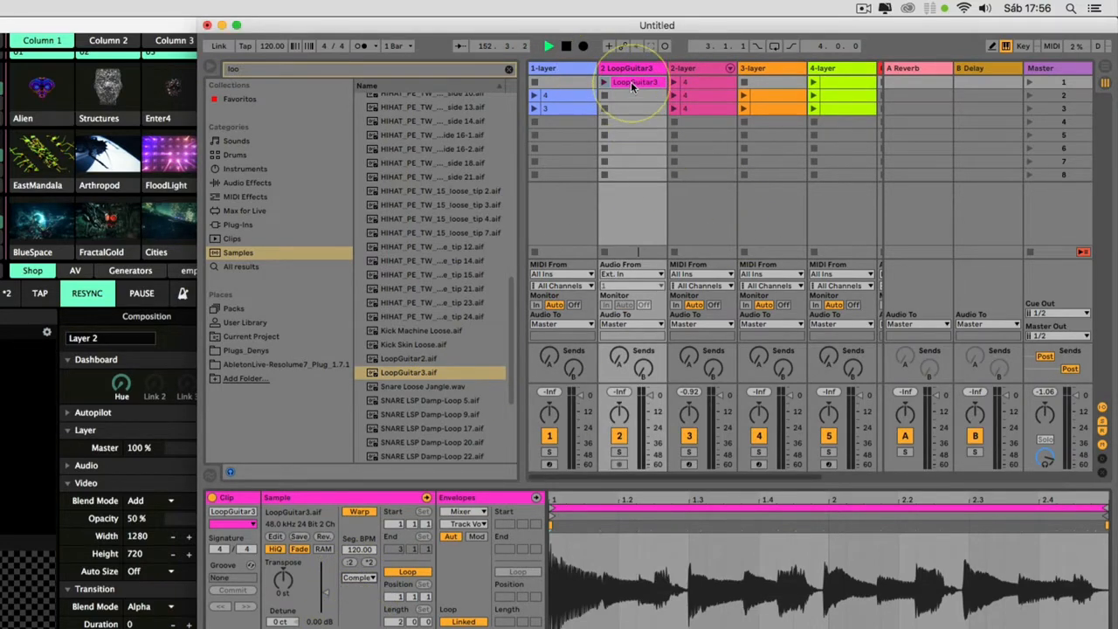
drag(632, 84, 624, 109)
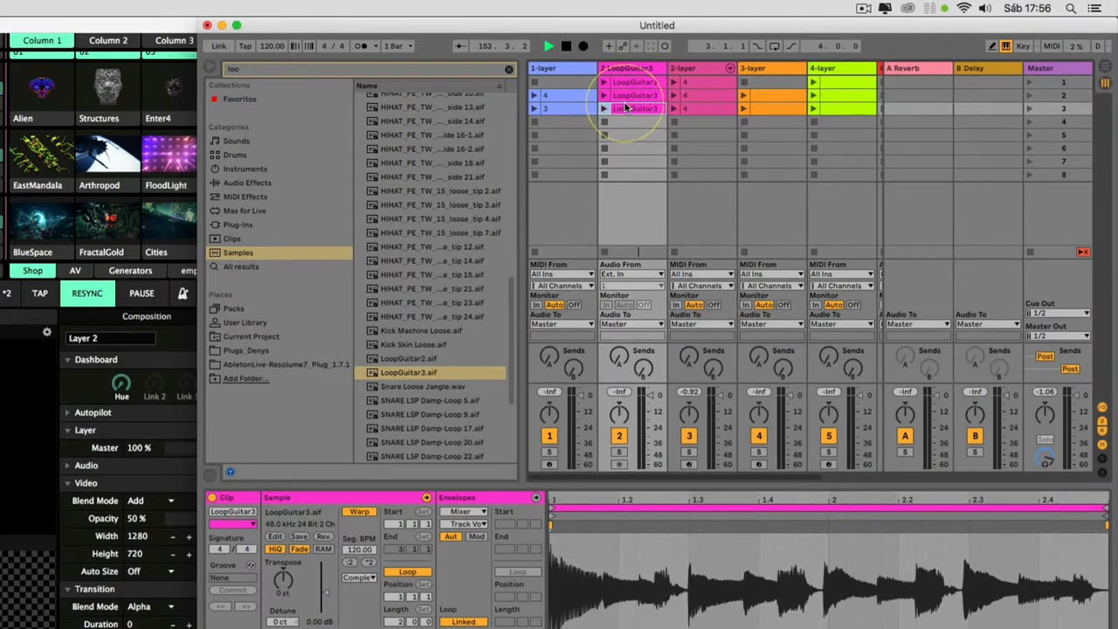
Group the 1-layer and LoopGuitar3 tracks, and unfold and refold the group to check its contents.
click(565, 71)
shift+click(621, 70)
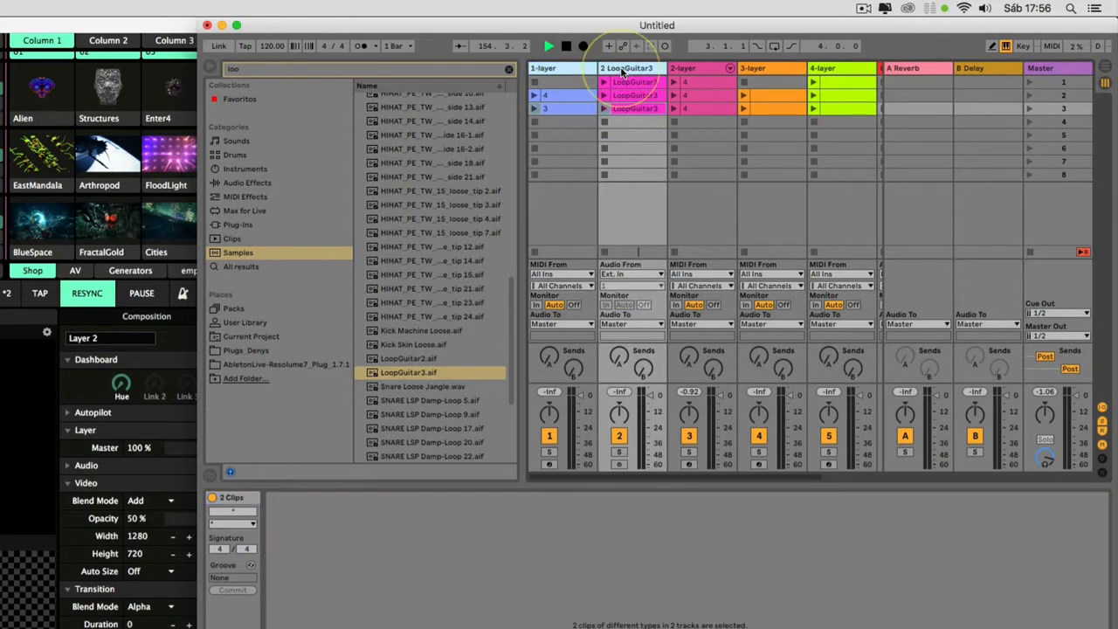
key(super+g)
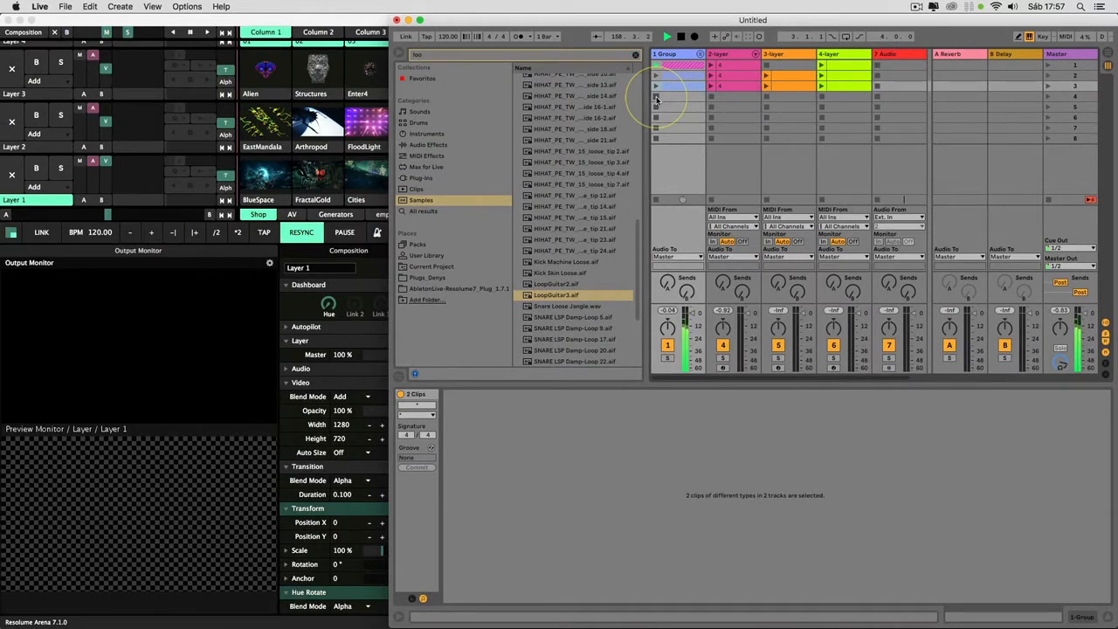
click(700, 55)
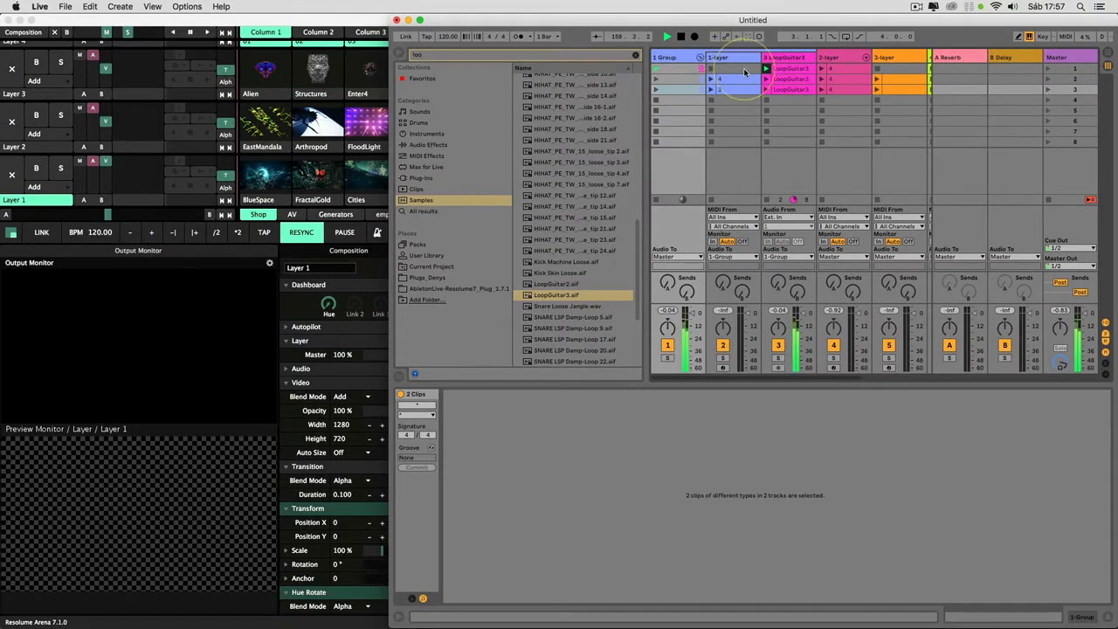
click(700, 58)
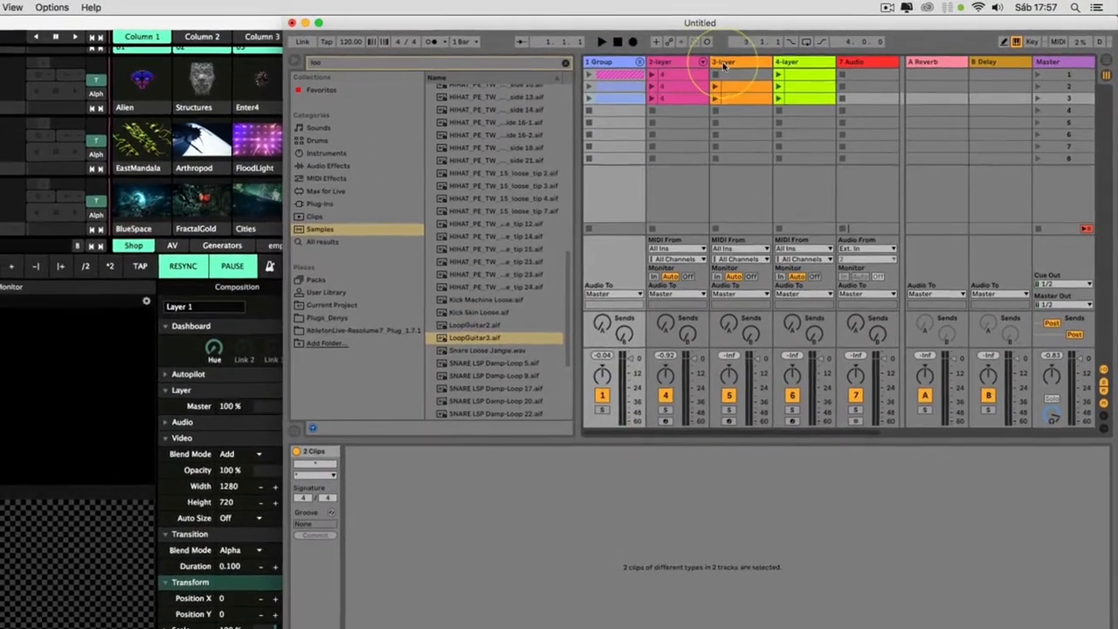
Move the empty audio track between 3-layer and 4-layer and select the 3-layer track.
click(727, 87)
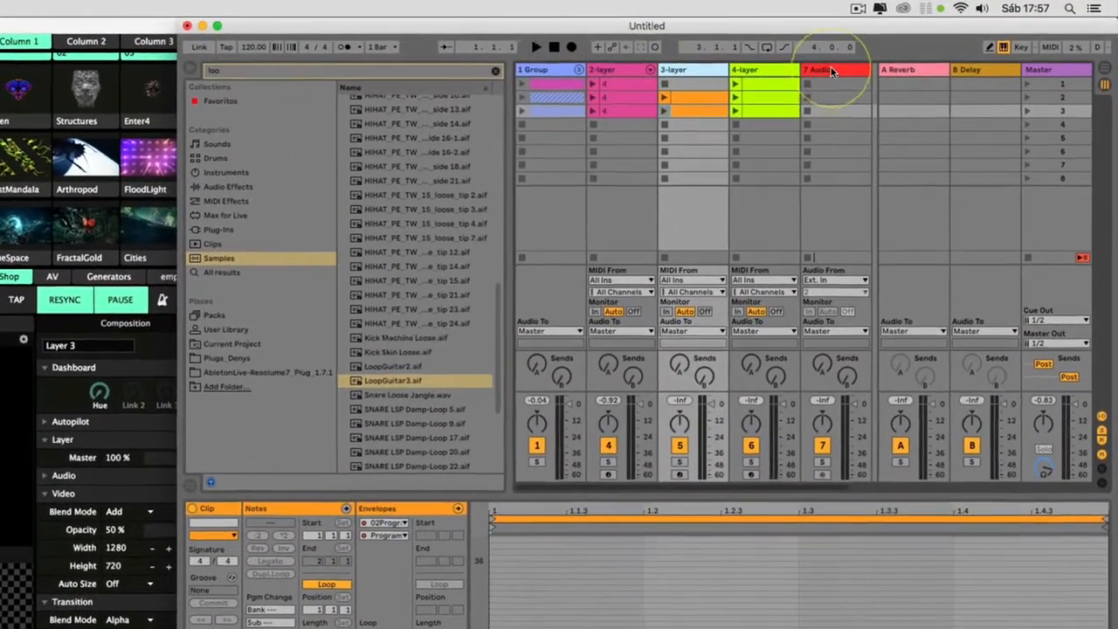
drag(831, 72, 716, 74)
click(668, 71)
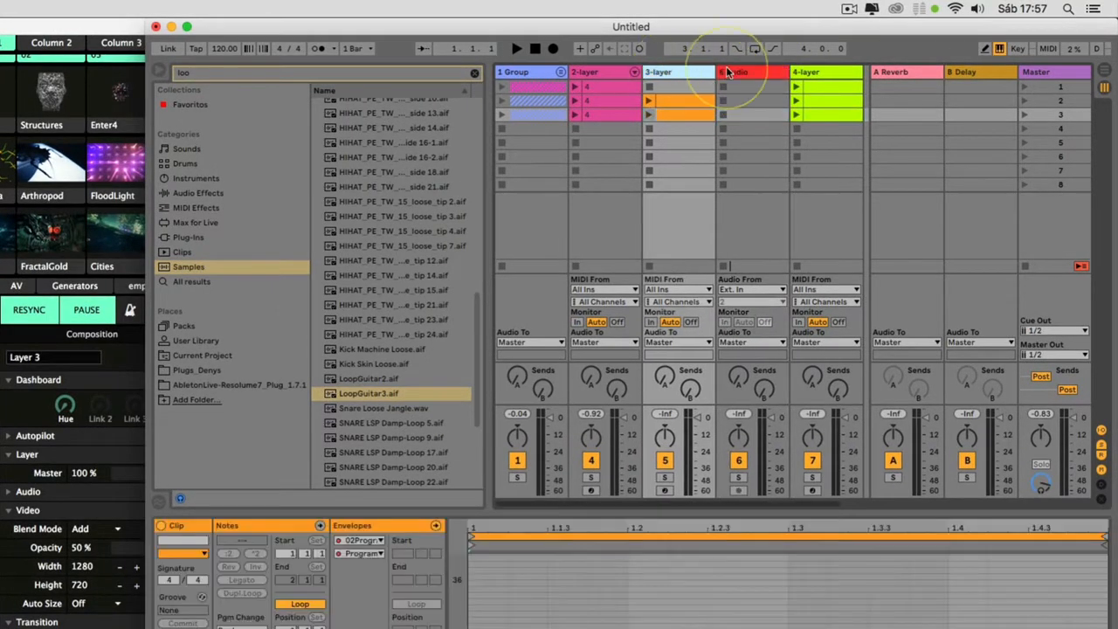
Place Agogo Bells Loop.aif in slot 2 of the audio track between 3-layer and 4-layer and quantize the whole clip.
click(731, 72)
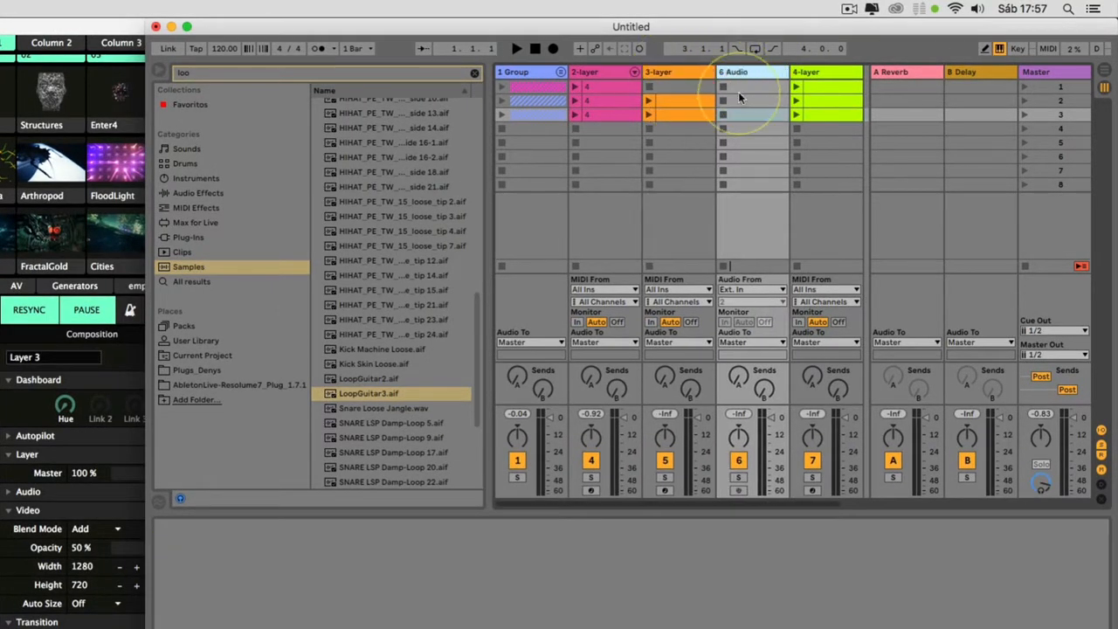
click(432, 186)
scroll(416, 189, up, 10)
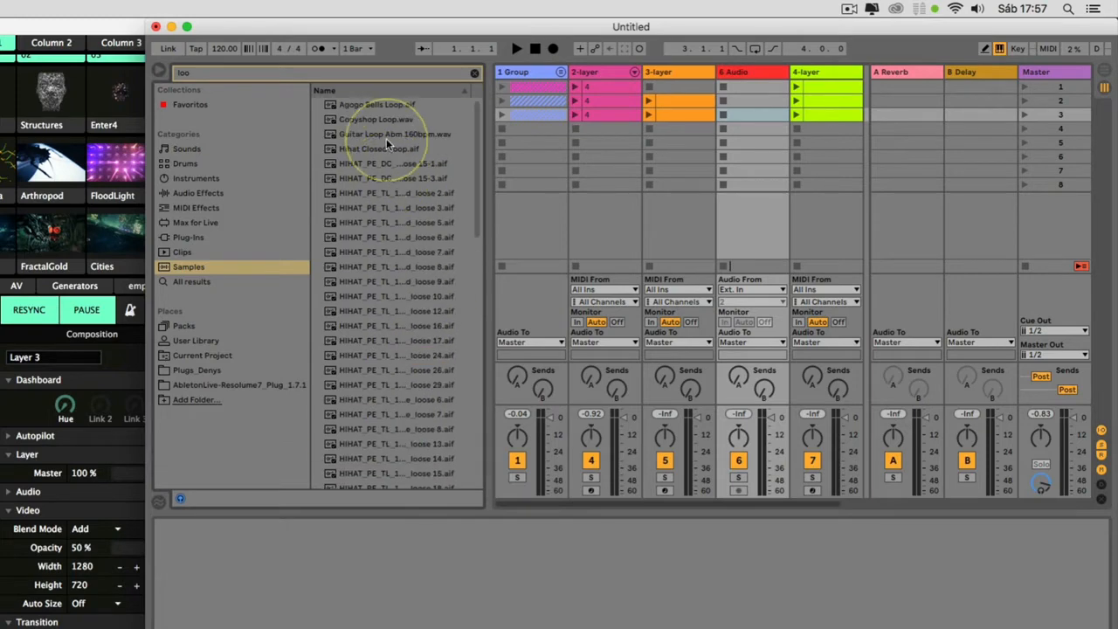
drag(356, 108, 742, 101)
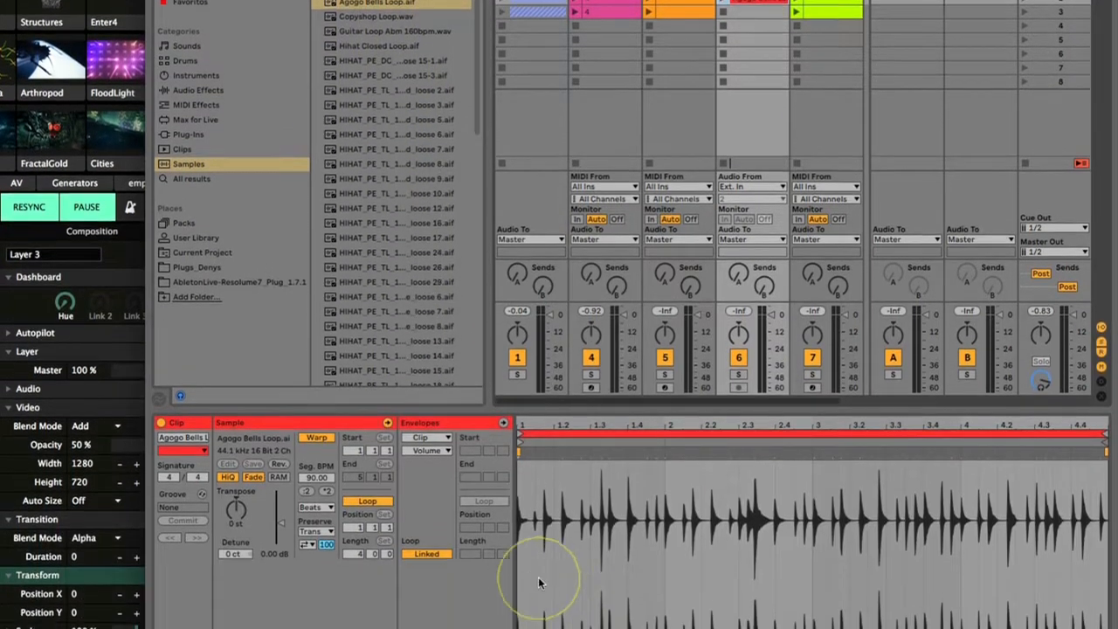
click(543, 608)
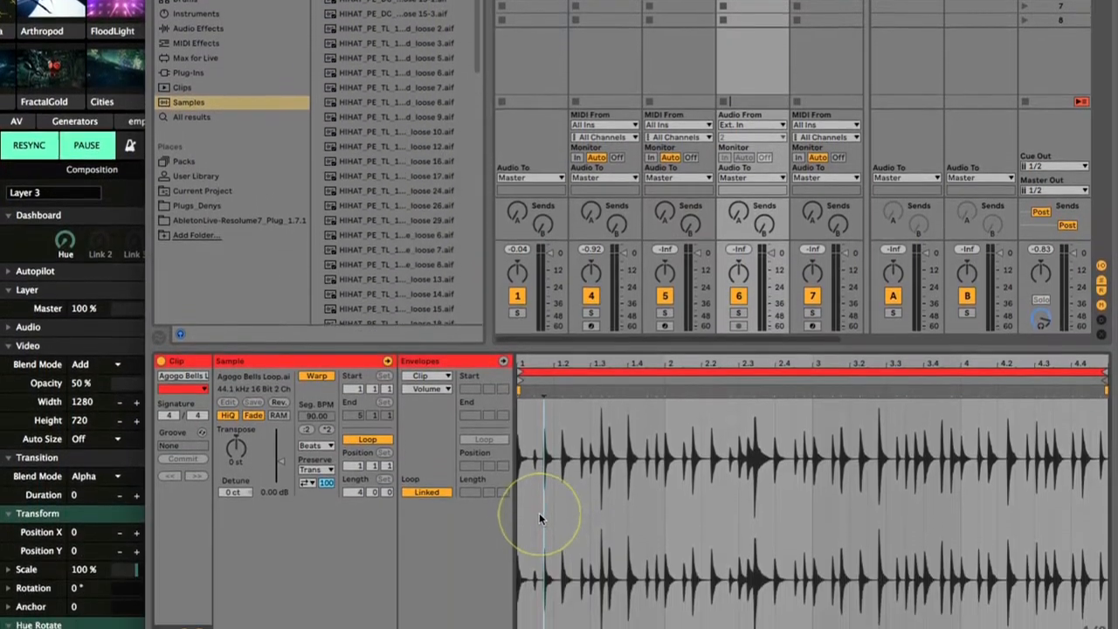
key(ctrl+a)
key(super+u)
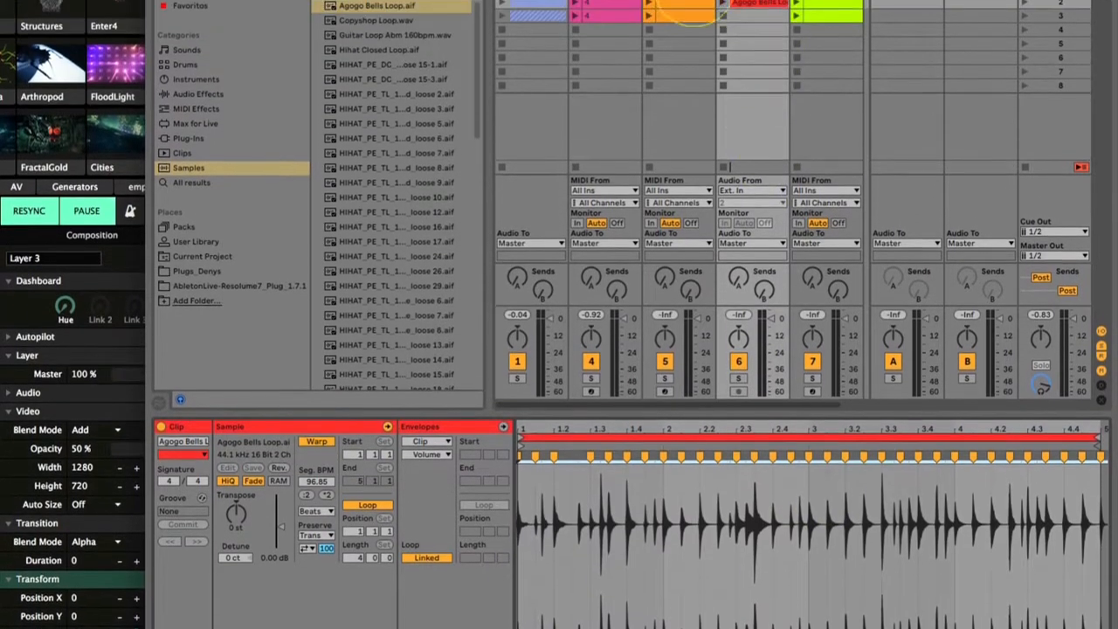
Group the 3-layer and Agogo Bells tracks, leaving the group folded and named 3.
click(674, 4)
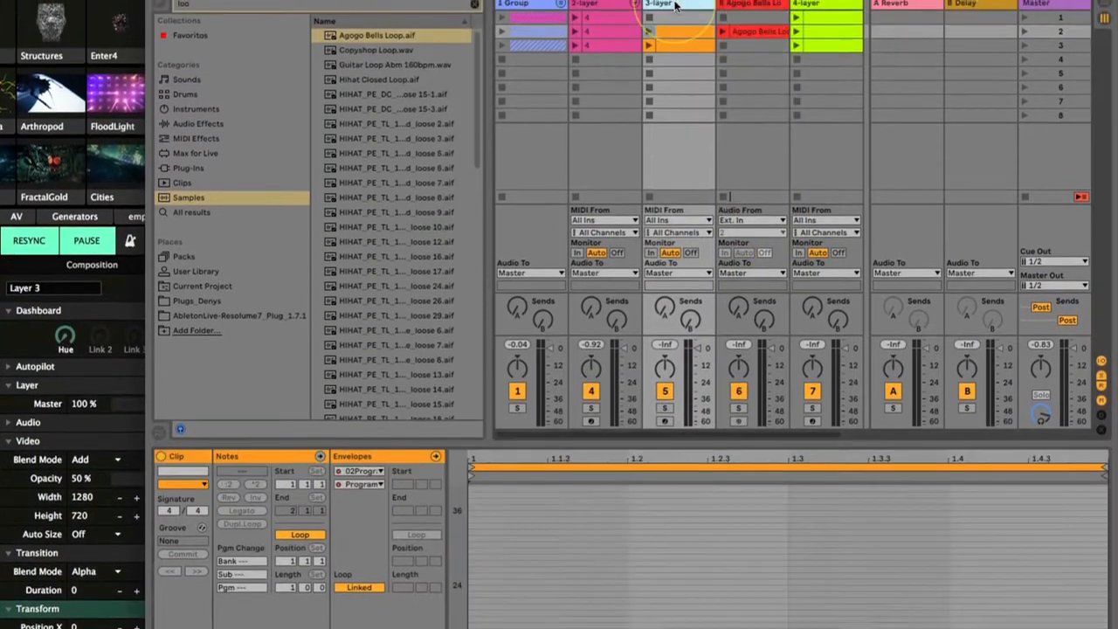
shift+click(741, 33)
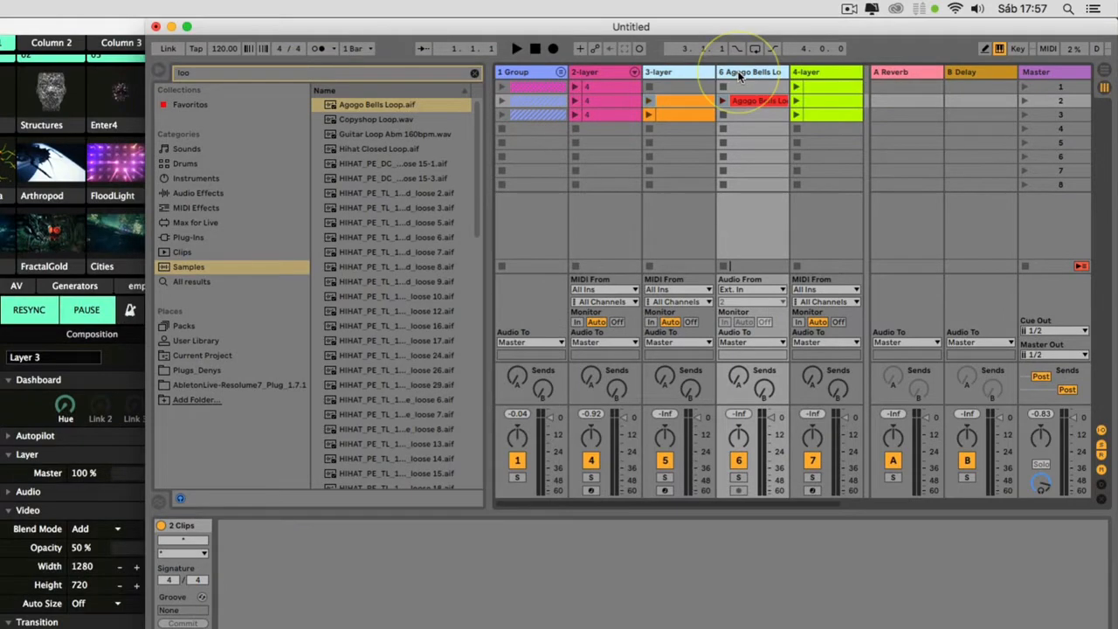
key(super+g)
click(708, 77)
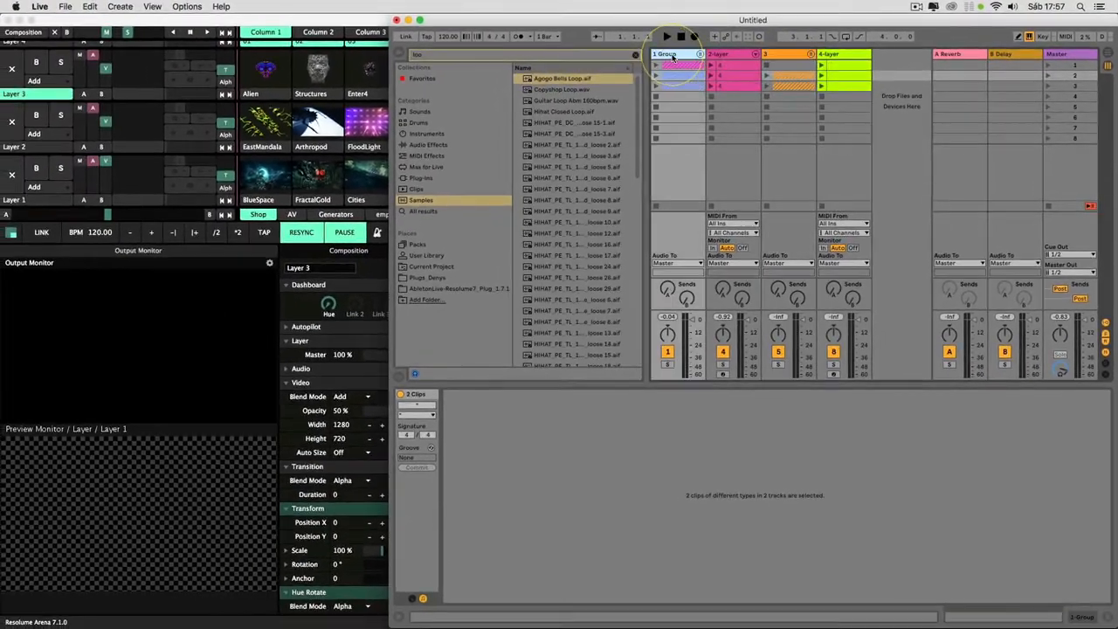
Insert two new audio tracks directly after the 4-layer track.
click(719, 57)
click(772, 55)
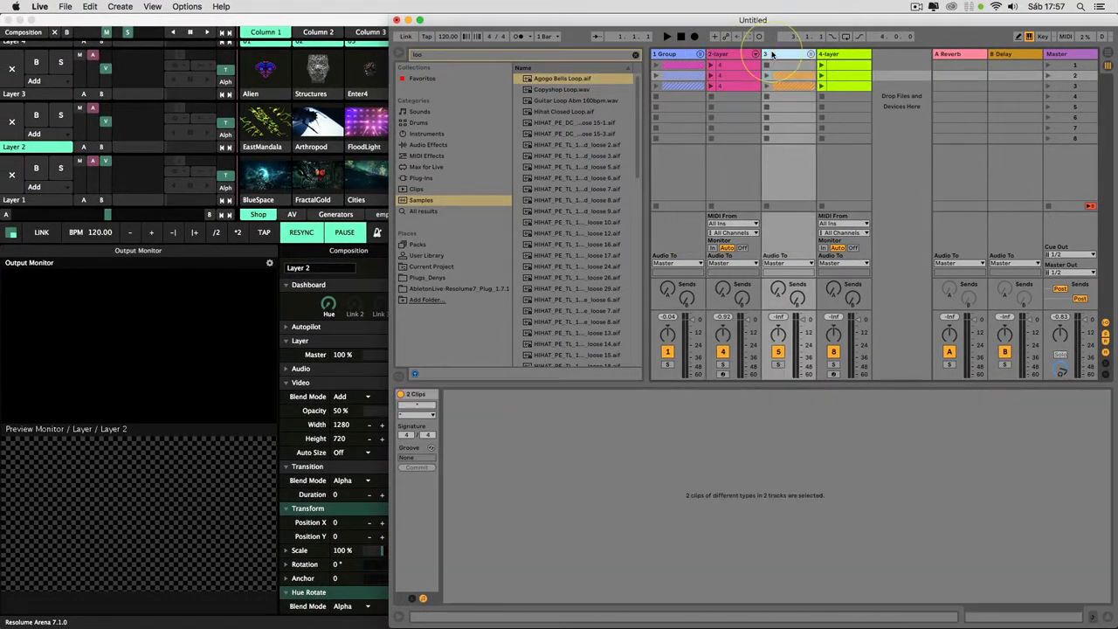
click(839, 55)
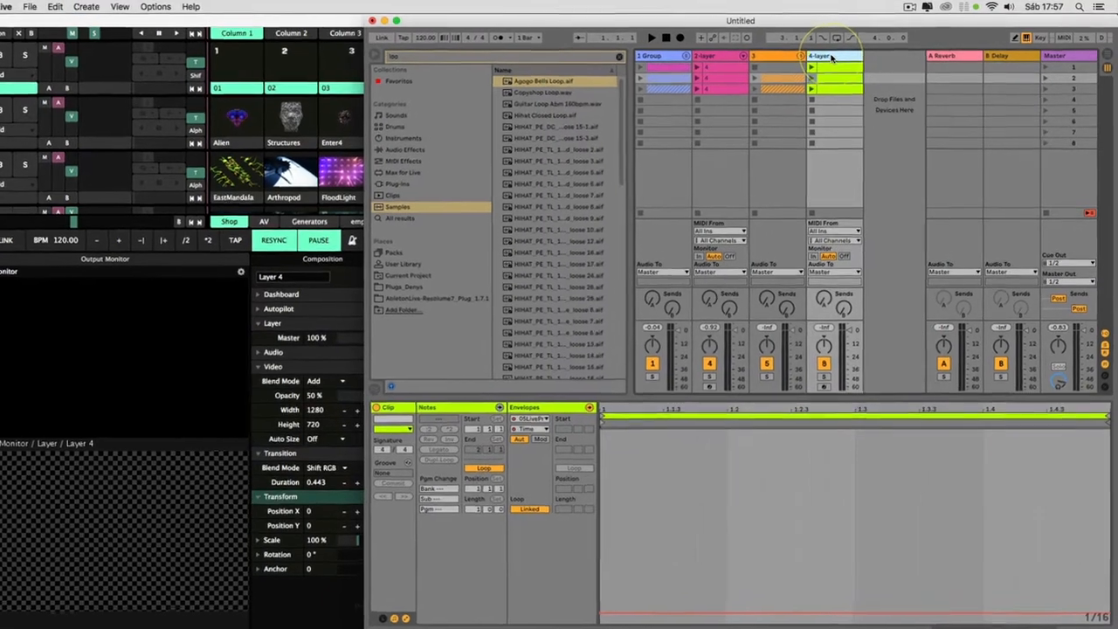
key(super+t)
key(super+t)
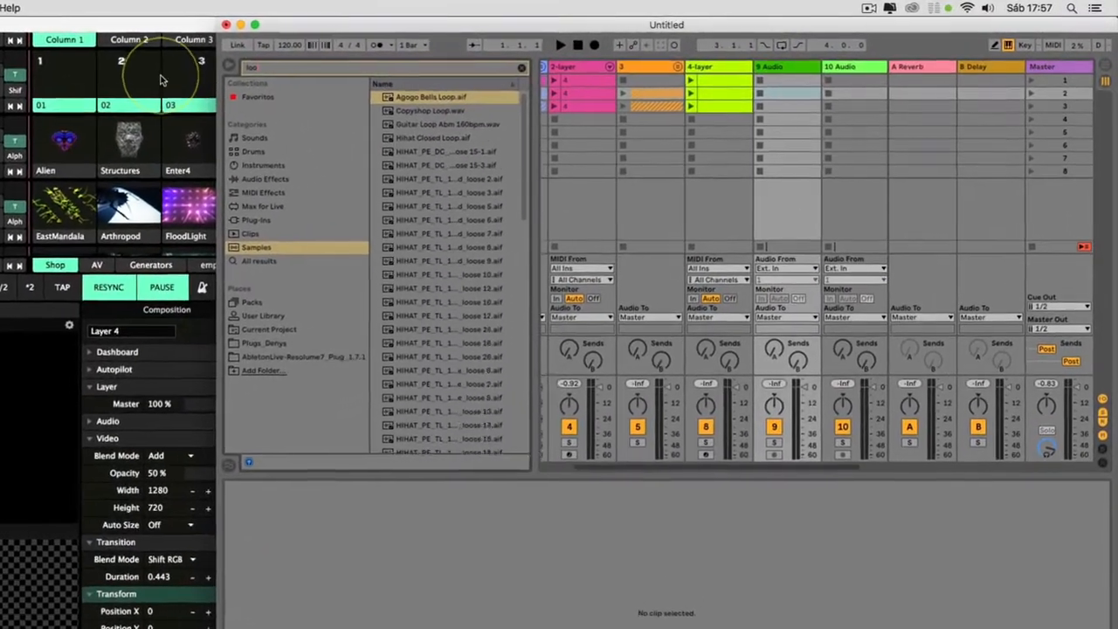
Search the samples for "bass", place Infected Bass - A1.aif in slot 1 of the first new audio track and enable Warp and Loop.
text(bass)
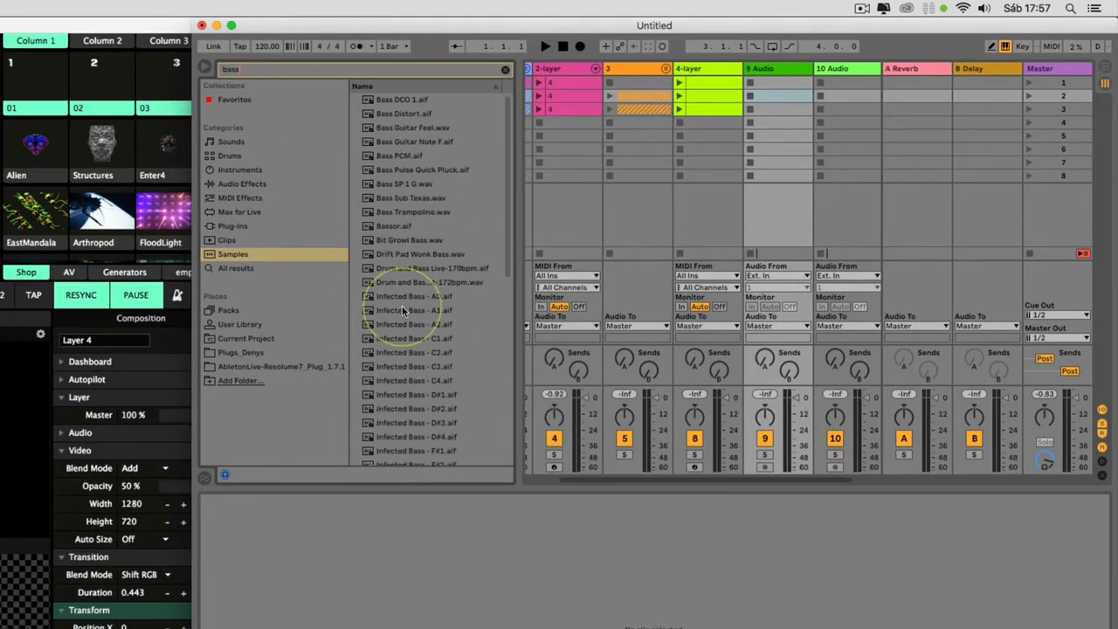
drag(818, 240, 709, 87)
click(351, 516)
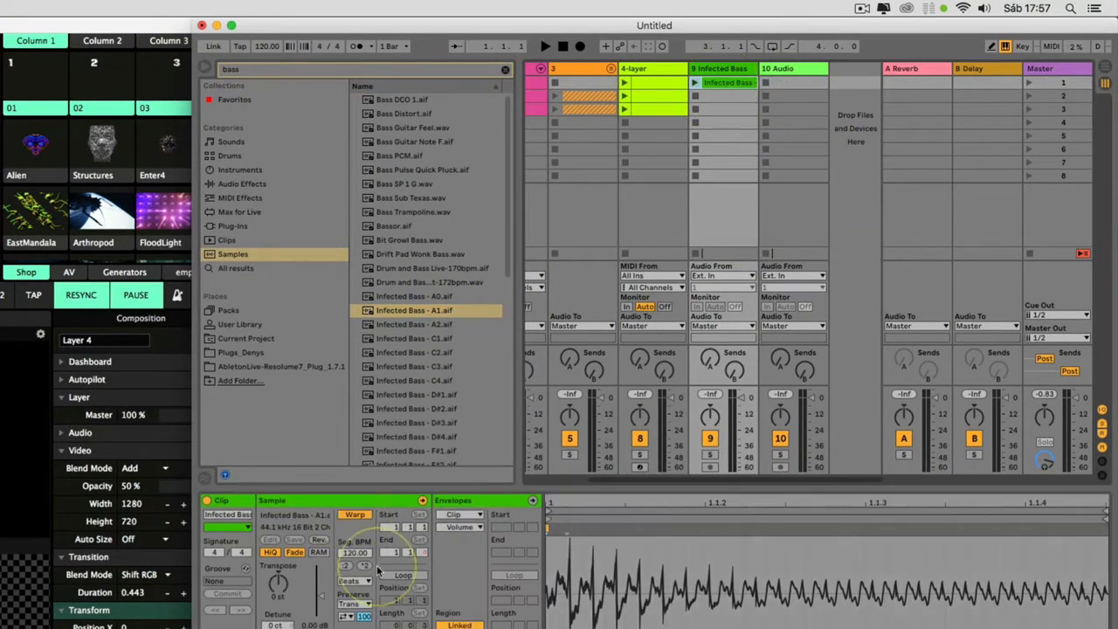
click(402, 577)
click(354, 580)
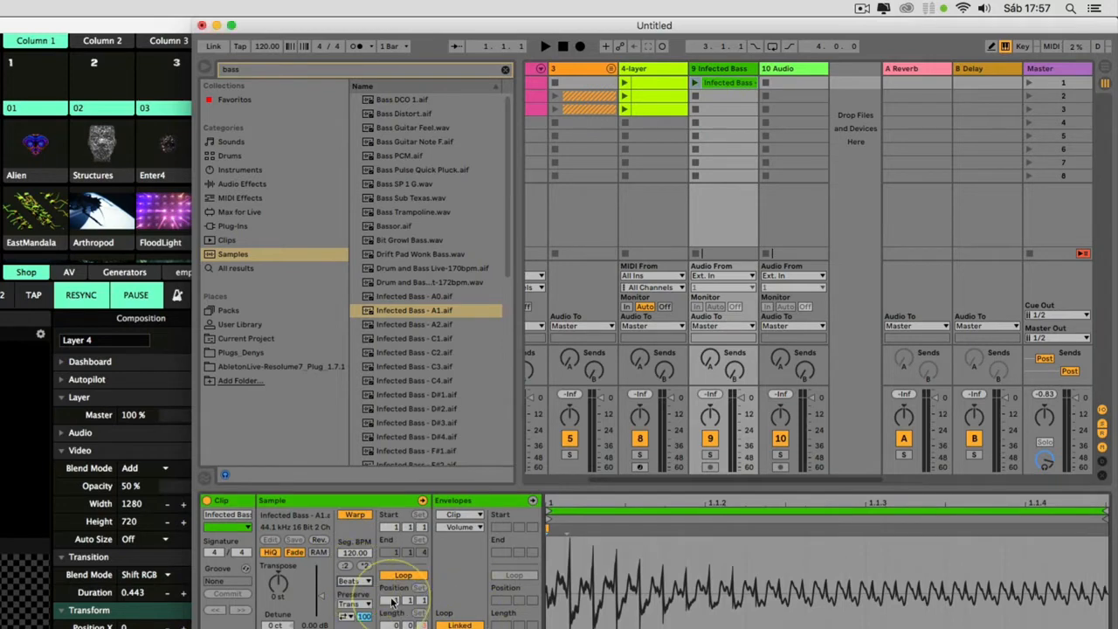
Copy the bass clip, with its loop ending at about 1.3, into slots 2 and 3 and shorten the third clip's loop to 1.2.
drag(394, 623, 395, 614)
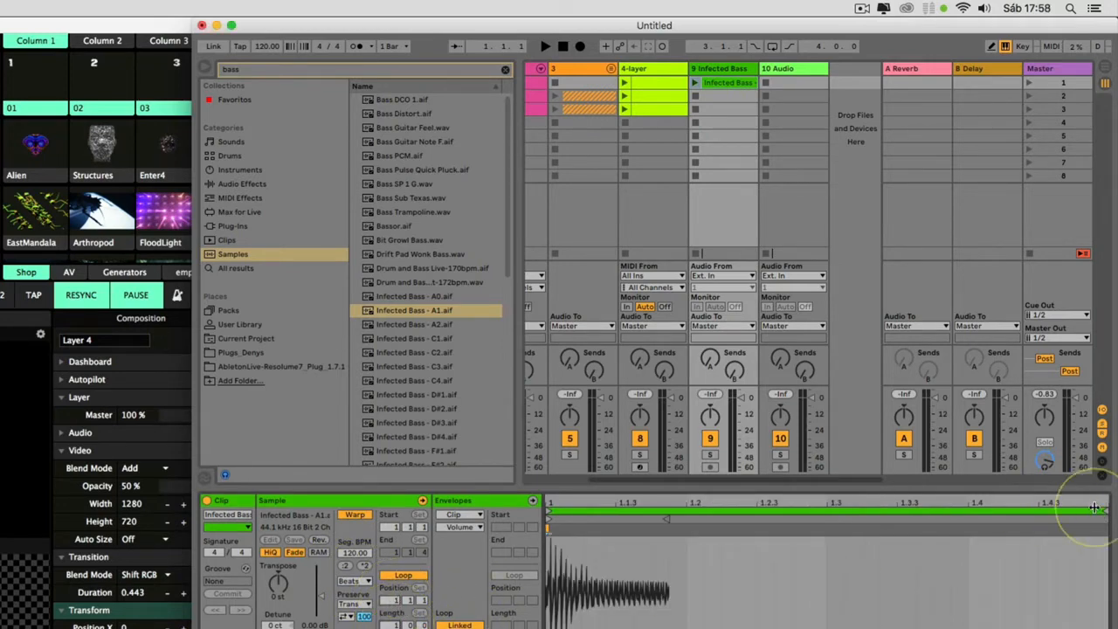
drag(1096, 509, 828, 510)
drag(714, 83, 720, 110)
drag(826, 510, 685, 502)
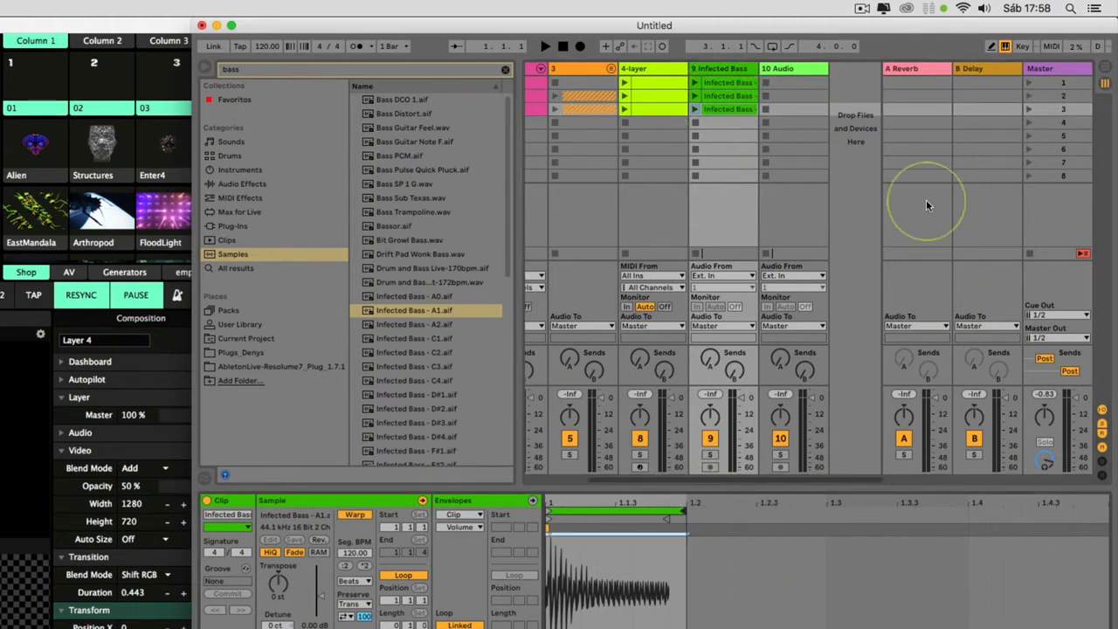
Search the samples for "drum" and place Drum and Bass Straight-172bpm.wav in slot 3 of the last audio track.
click(253, 69)
text(drum)
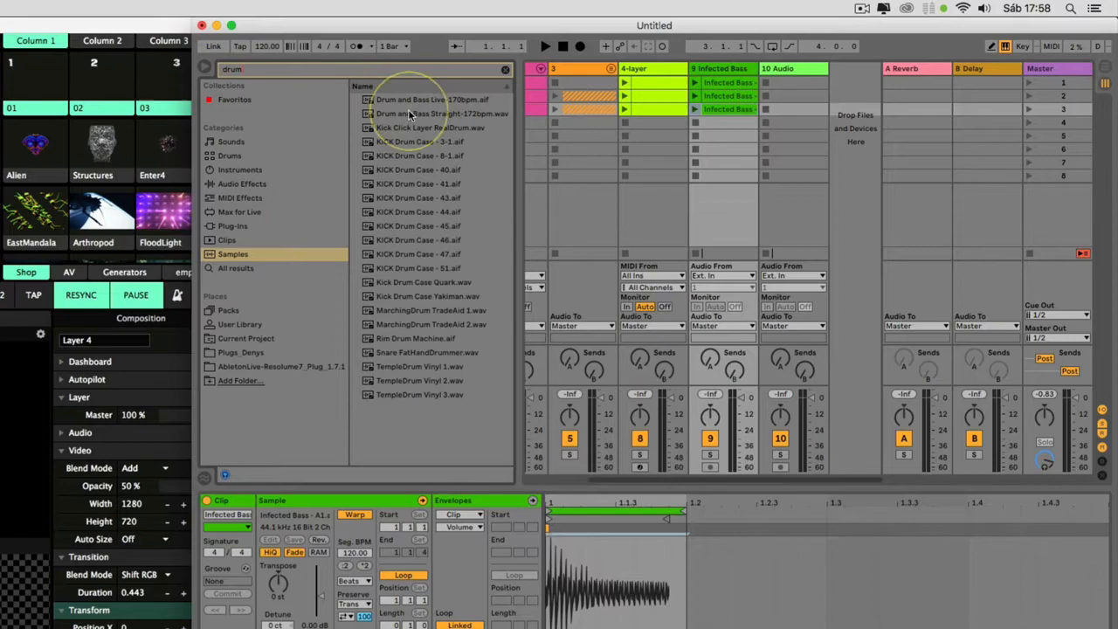
drag(408, 109, 784, 108)
Group the 4-layer track with the Infected Bass and Drum and Bass tracks and fold the group.
shift+click(661, 76)
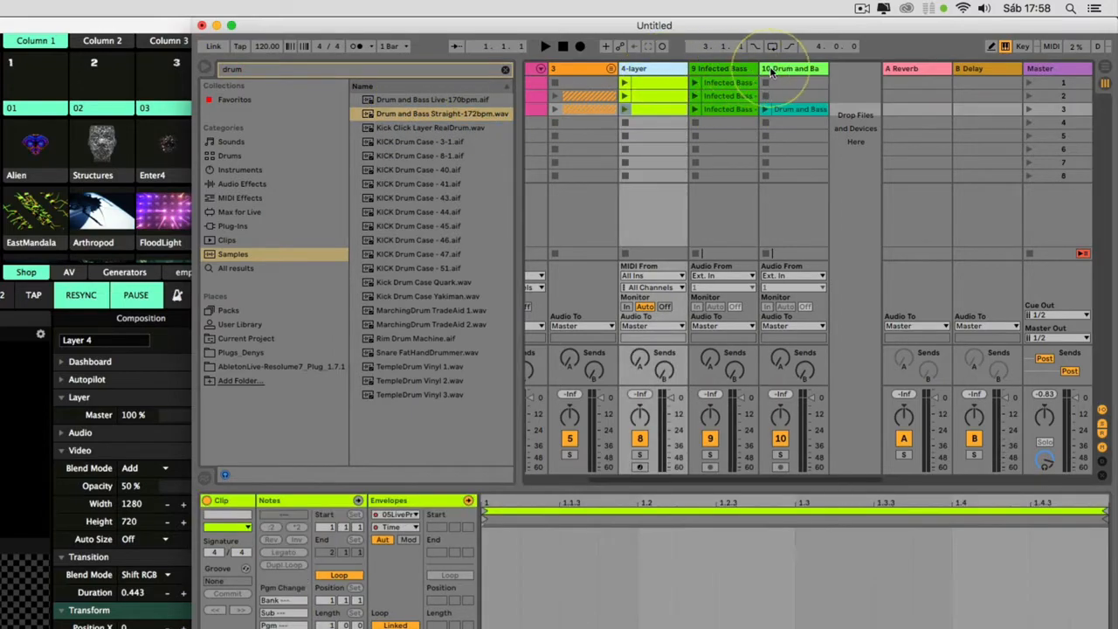
key(super+g)
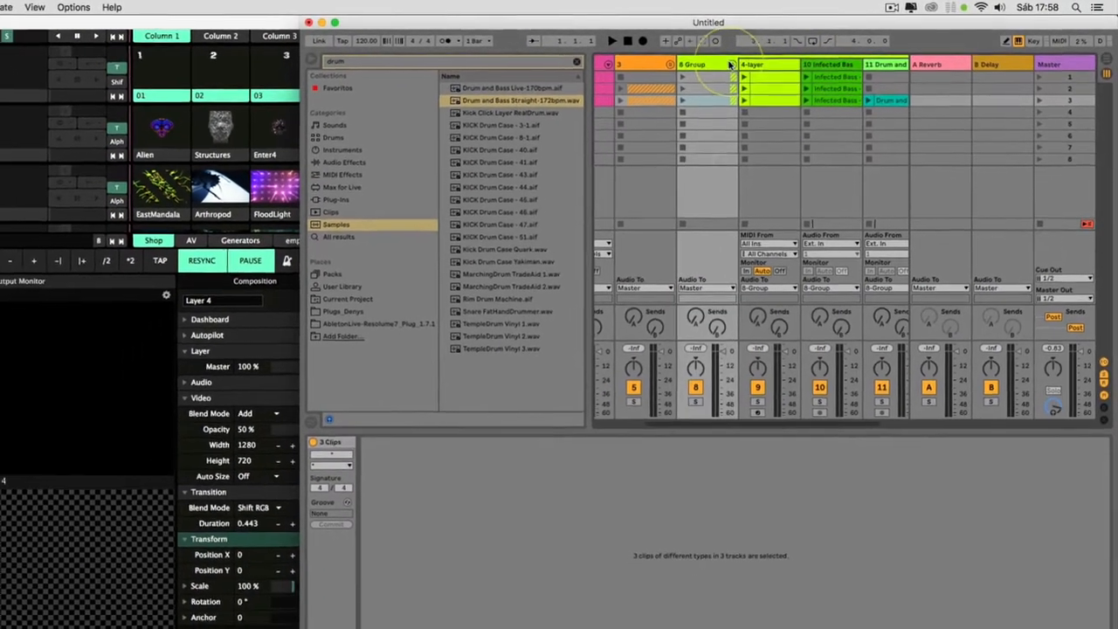
click(708, 68)
Launch scenes 1, 2 and 3 in turn to test the Resolume output, and stop all clips.
click(1041, 70)
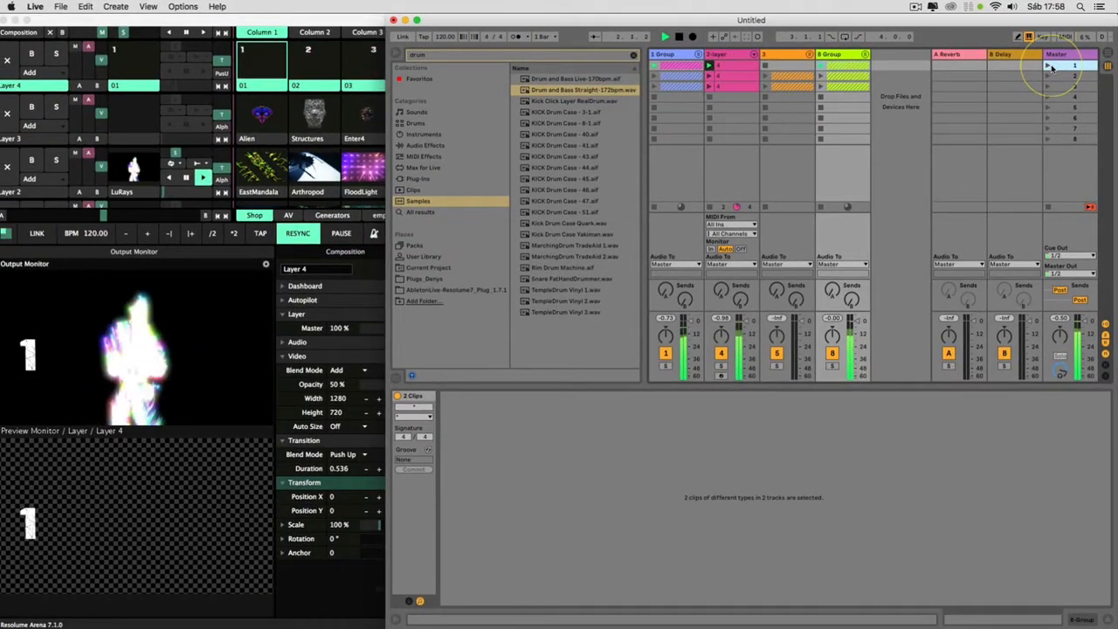
click(1049, 77)
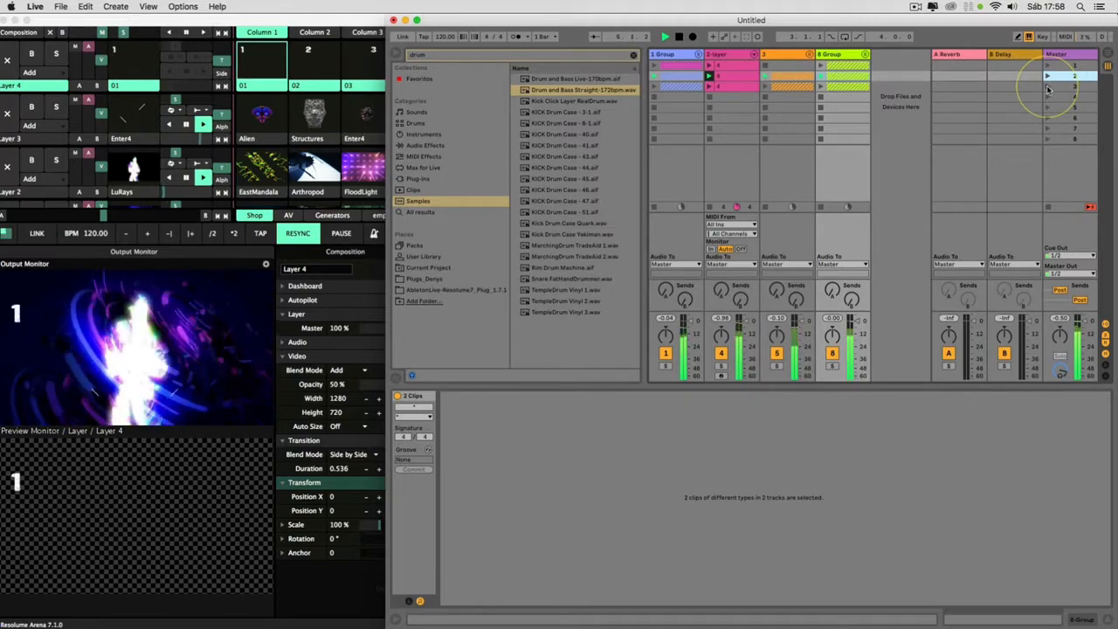
click(1049, 86)
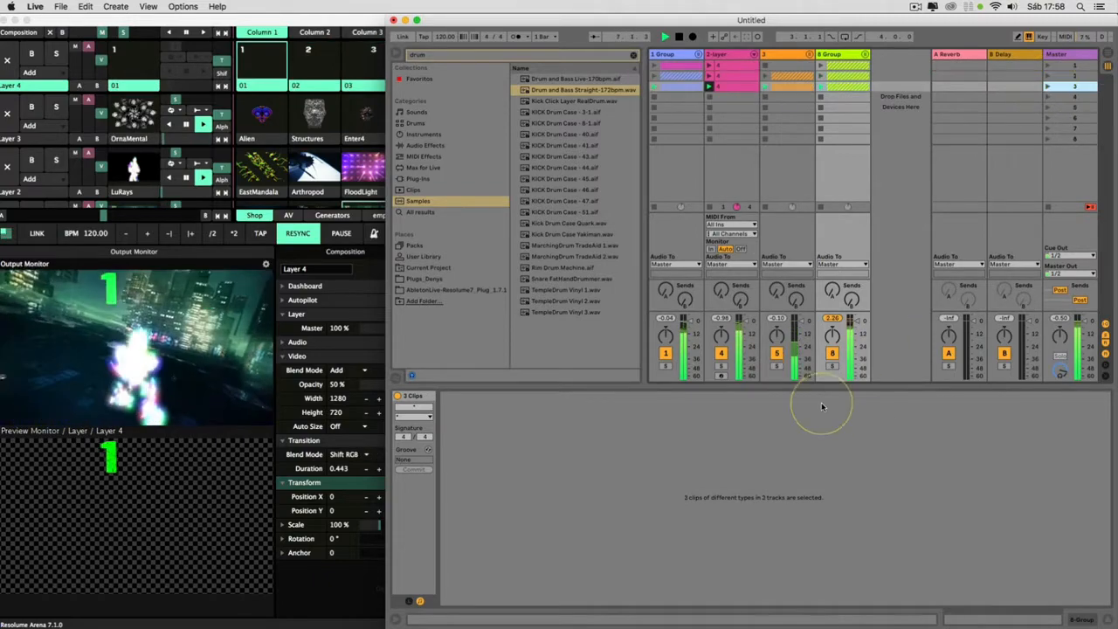
drag(774, 412, 774, 532)
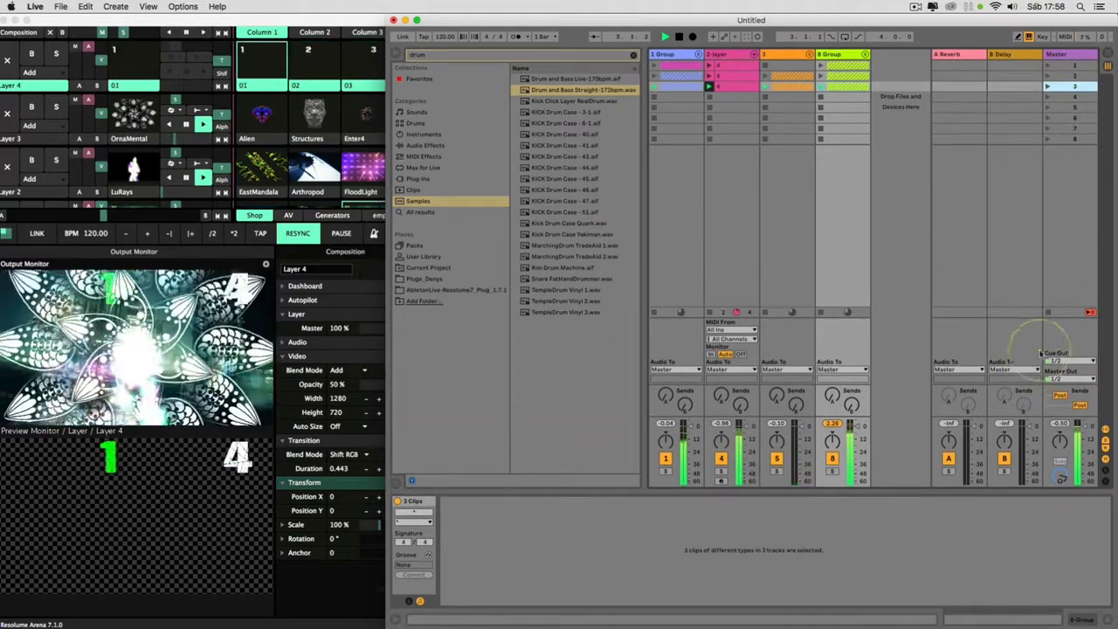
click(1047, 312)
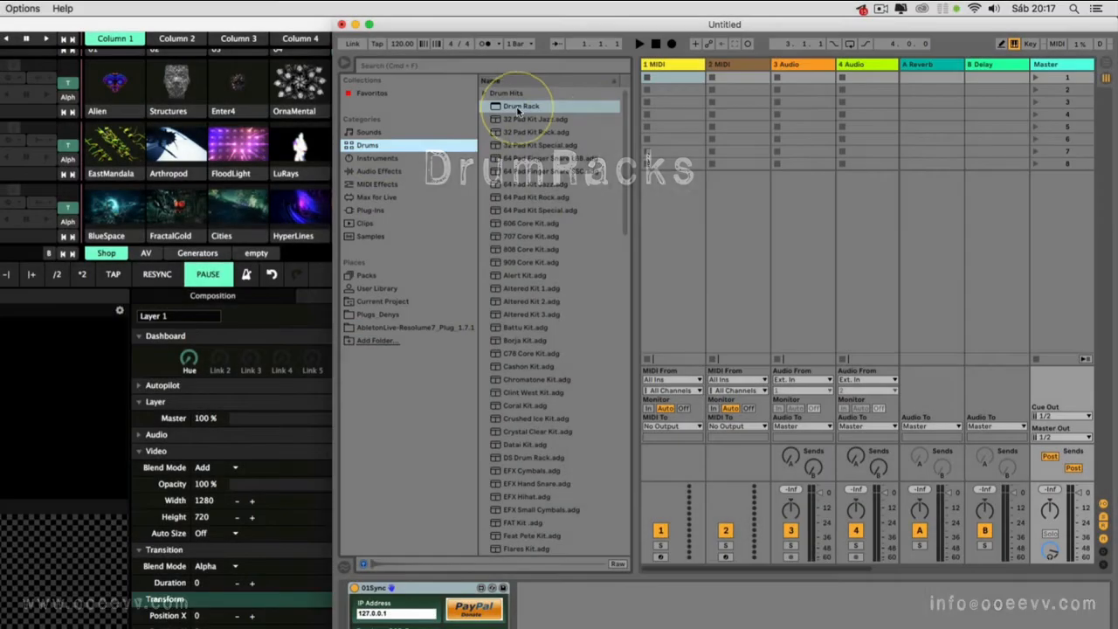
Add an empty Drum Rack to the first MIDI track and name the track 1-layer.
drag(494, 105, 669, 219)
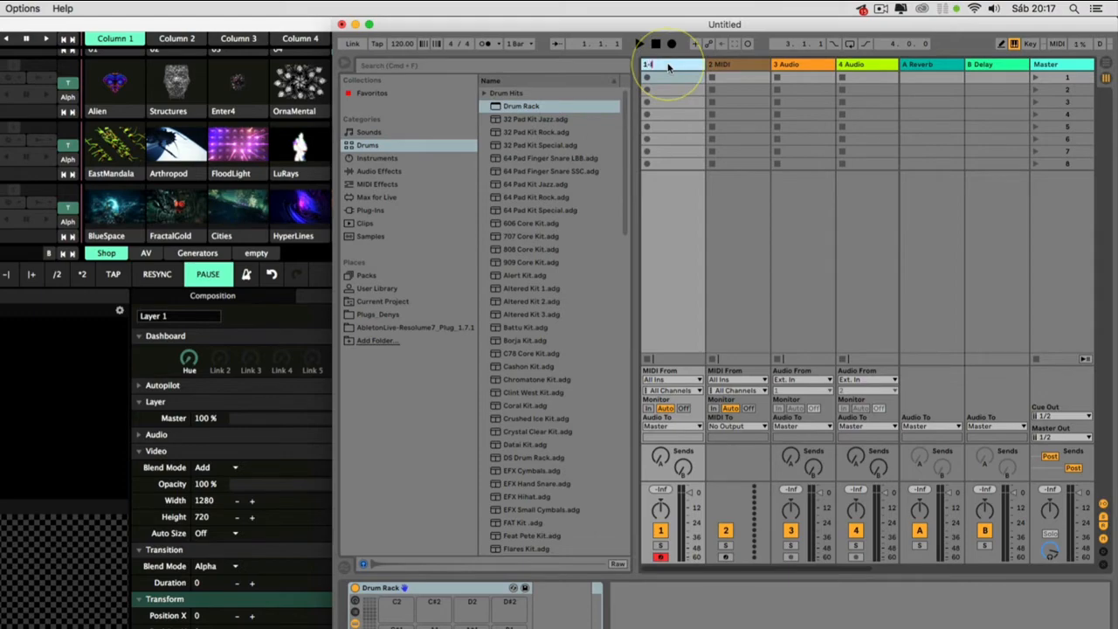
Load 01Resolume-DrumRackStop0 from the 13DrumRack_devices folder onto the Drum Rack's C1 pad and name the pad stop.
click(440, 322)
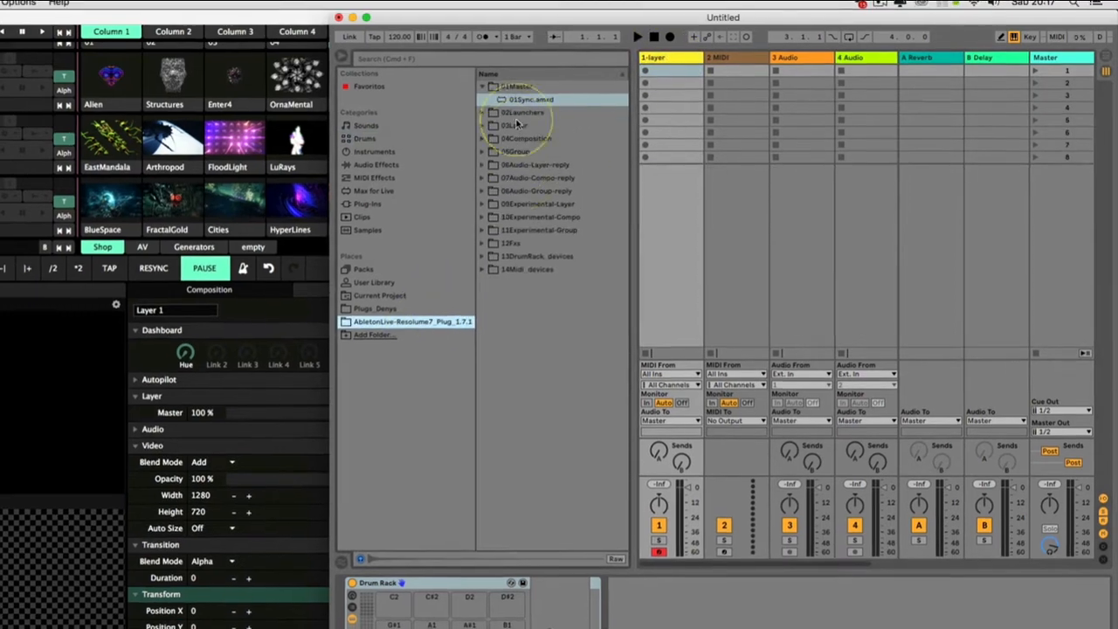
click(531, 250)
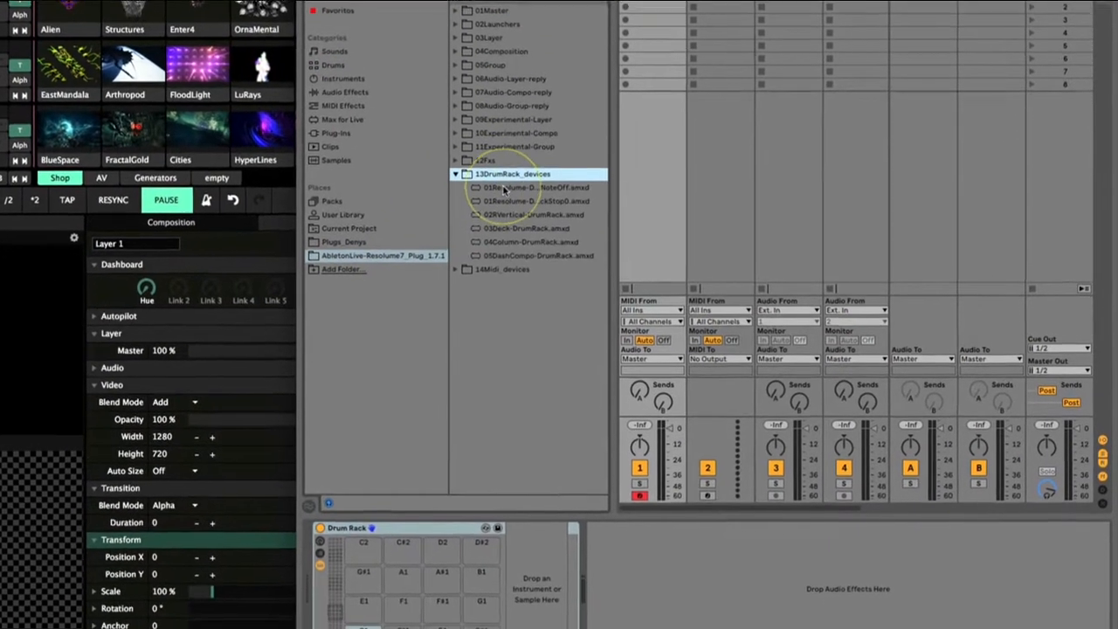
drag(524, 201, 365, 628)
click(330, 575)
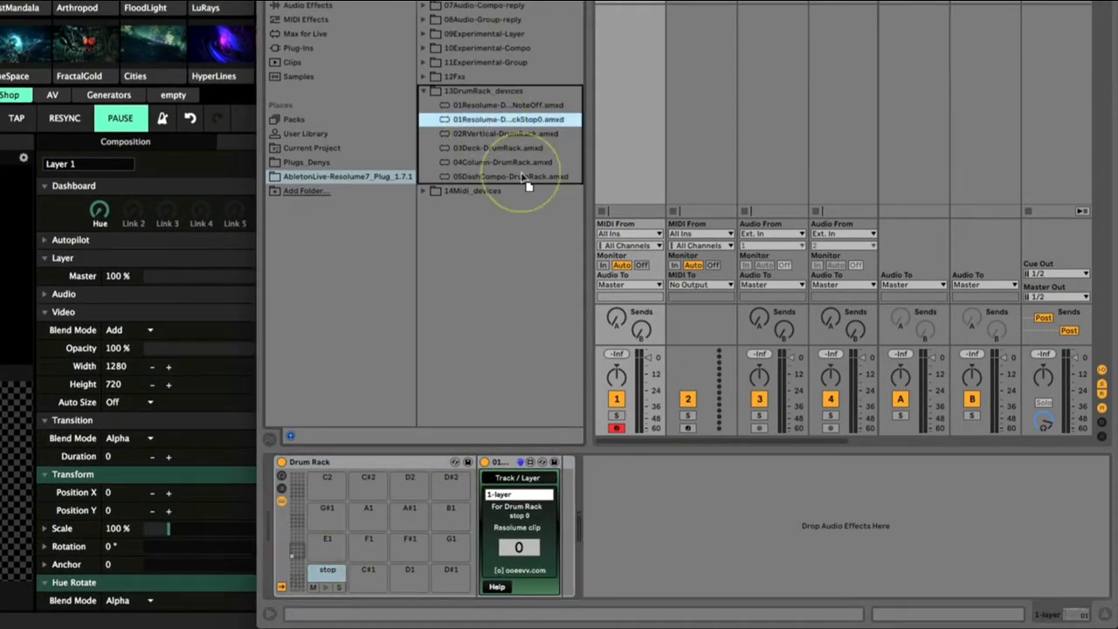
Load 01Resolume-DrumRackStop0 onto pad C#1 with Resolume clip 1, name the pad V1 and trigger the stop pad.
drag(511, 119, 361, 571)
drag(513, 552, 514, 547)
click(366, 572)
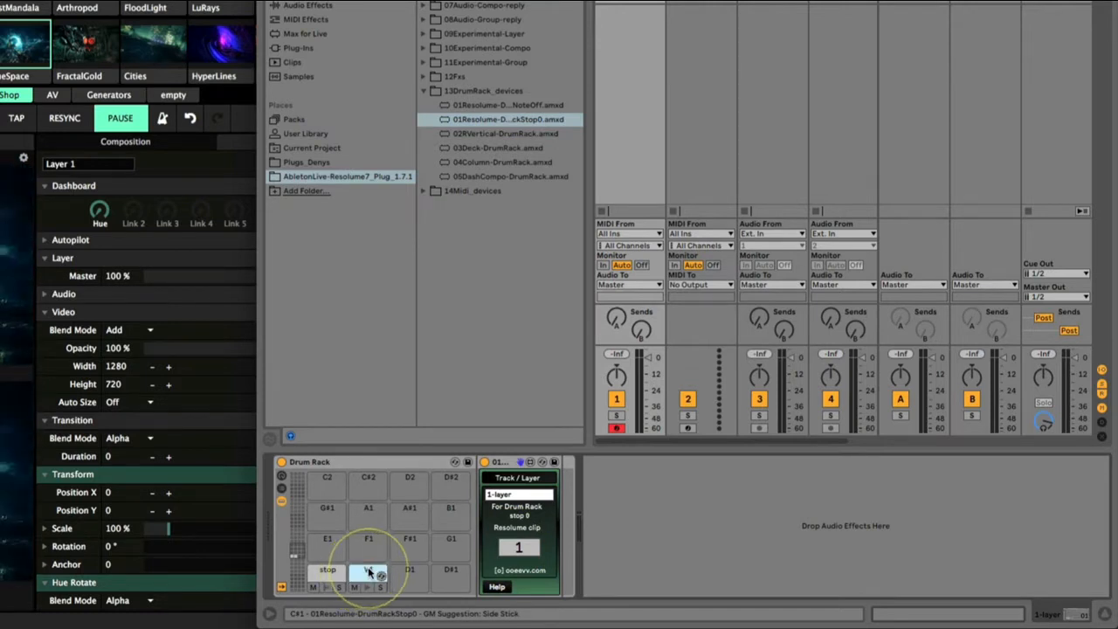
click(327, 570)
Load 01Resolume-DrumRackStop0 onto pad D1 with Resolume clip 2, name the pad V2 and trigger the stop pad.
drag(516, 118, 411, 573)
drag(508, 550, 508, 540)
click(414, 573)
click(408, 573)
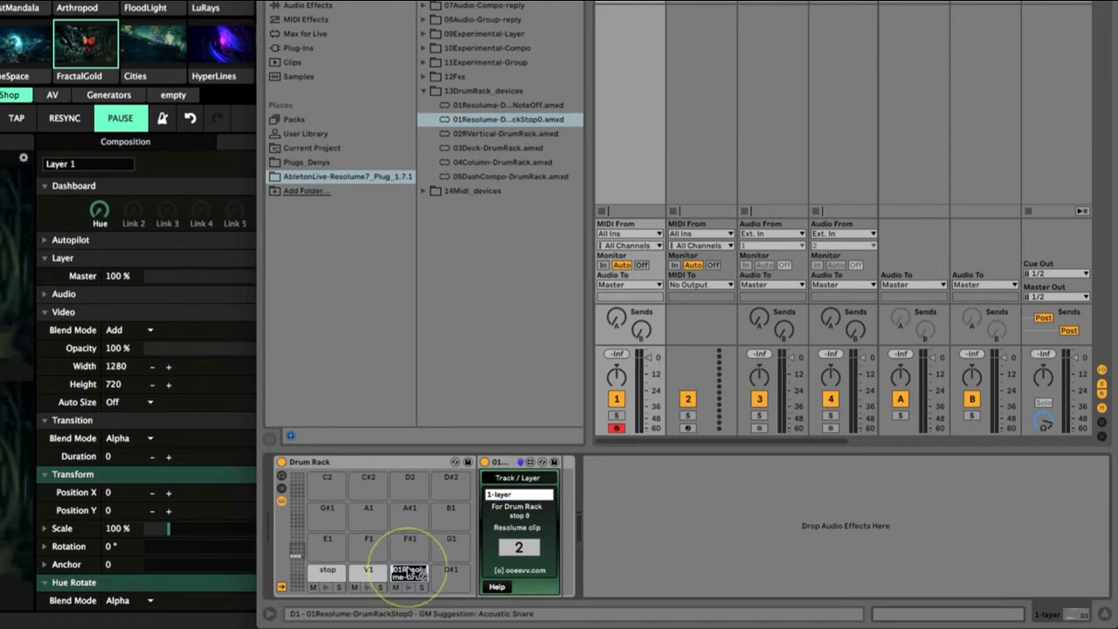
click(326, 572)
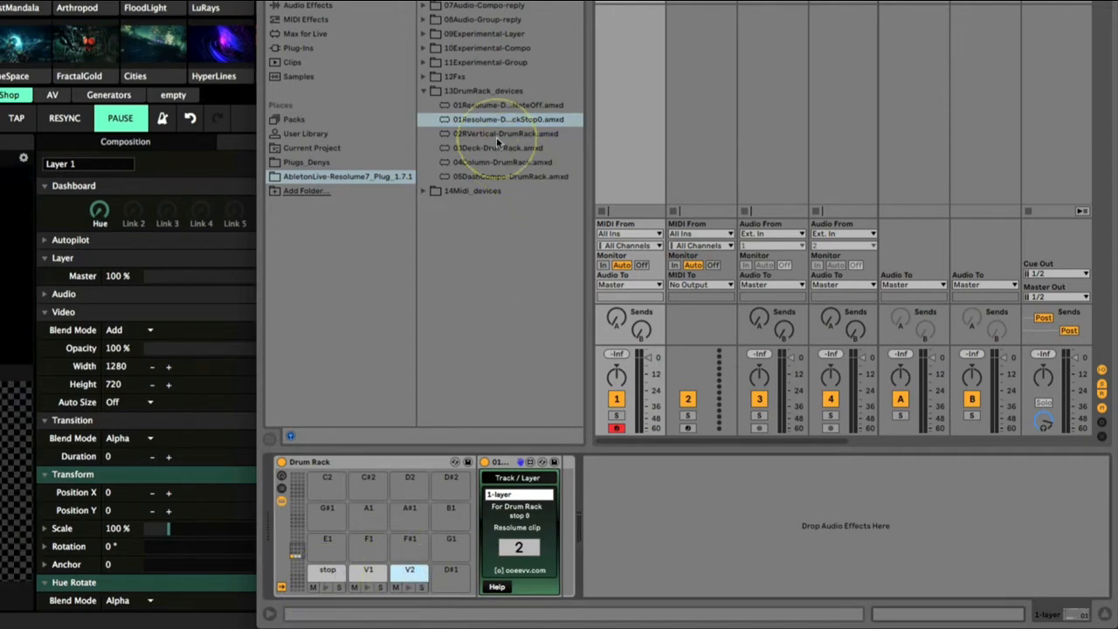
Load 01Resolume-DrumRackStop0 onto pad D#1, set its Resolume clip to 3 and name the pad V3.
drag(442, 581, 443, 579)
drag(518, 554, 519, 541)
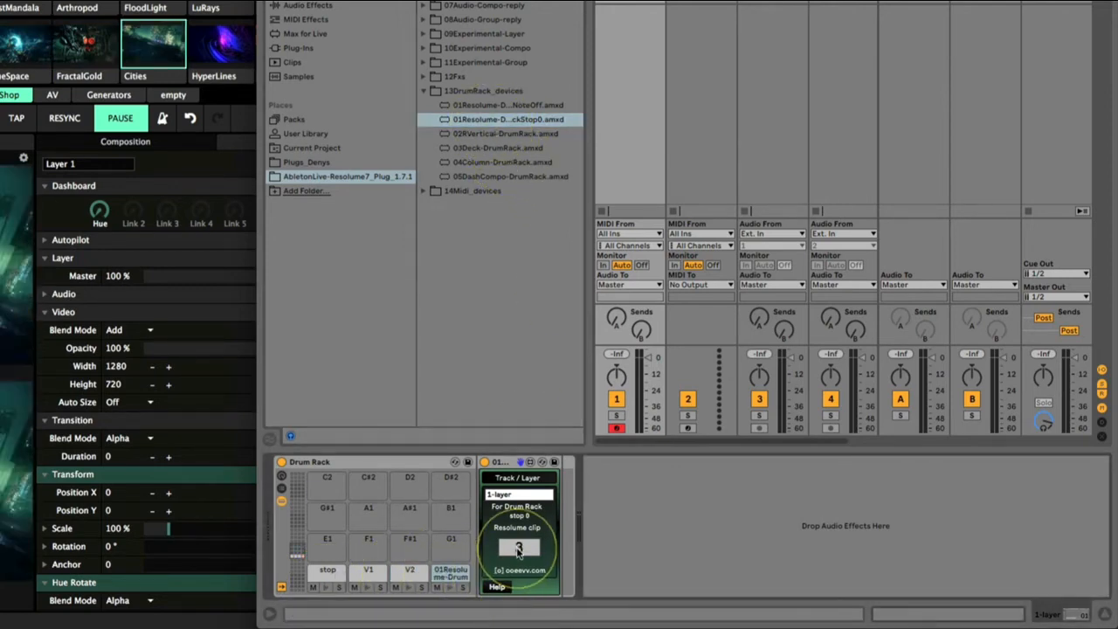
click(442, 573)
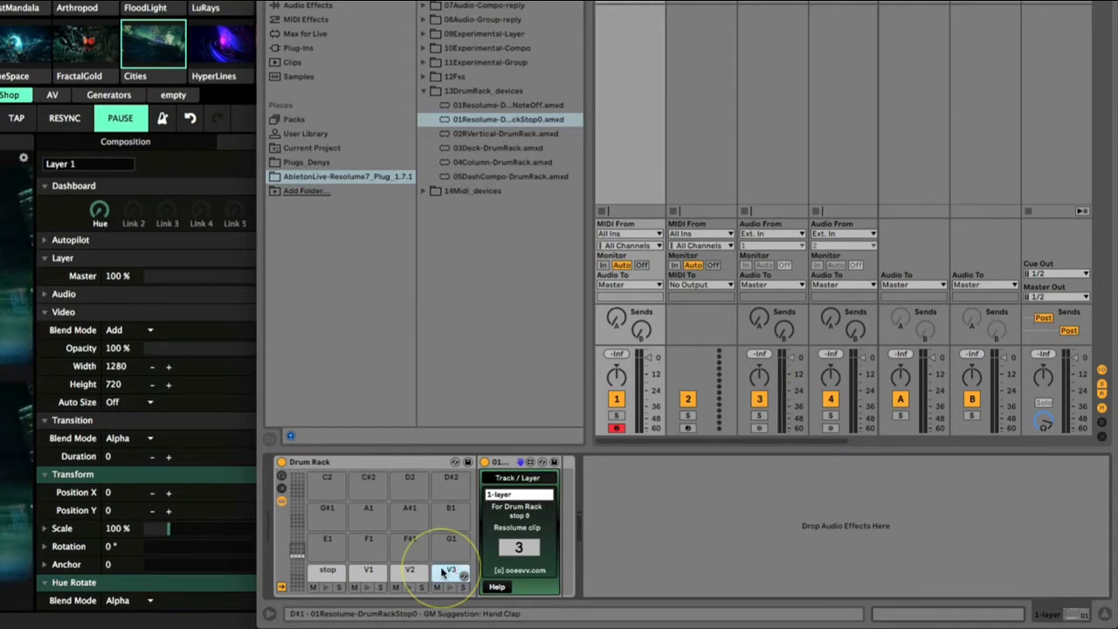
Load 01Resolume-DrumRackStop0 onto pad E1, set its Resolume clip to 4 and name the pad V4.
drag(502, 120, 325, 543)
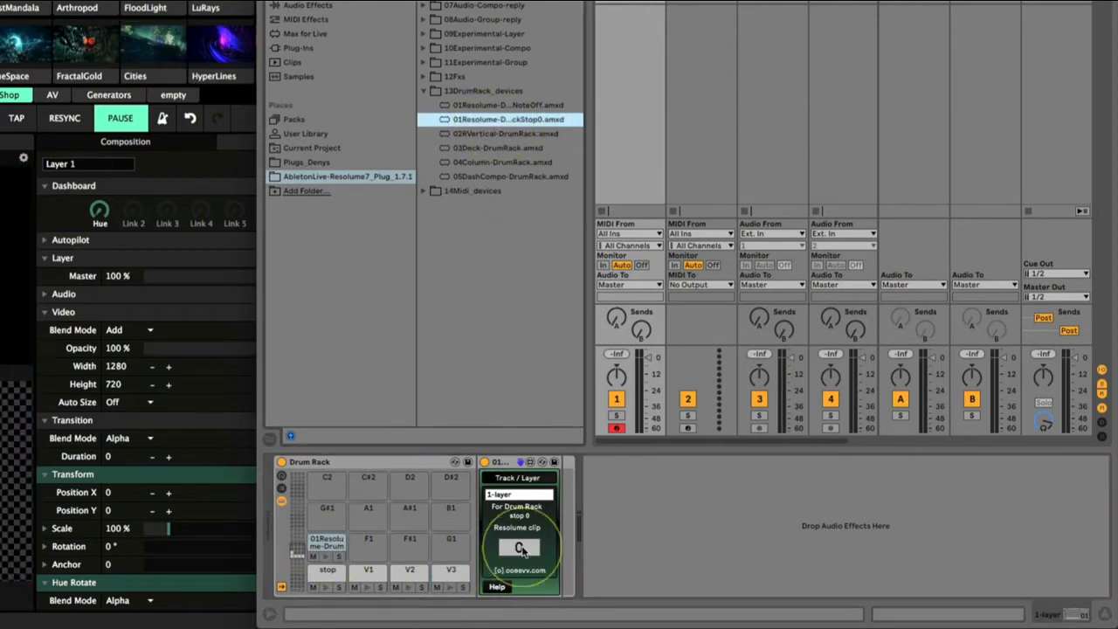
drag(523, 549, 521, 538)
click(327, 541)
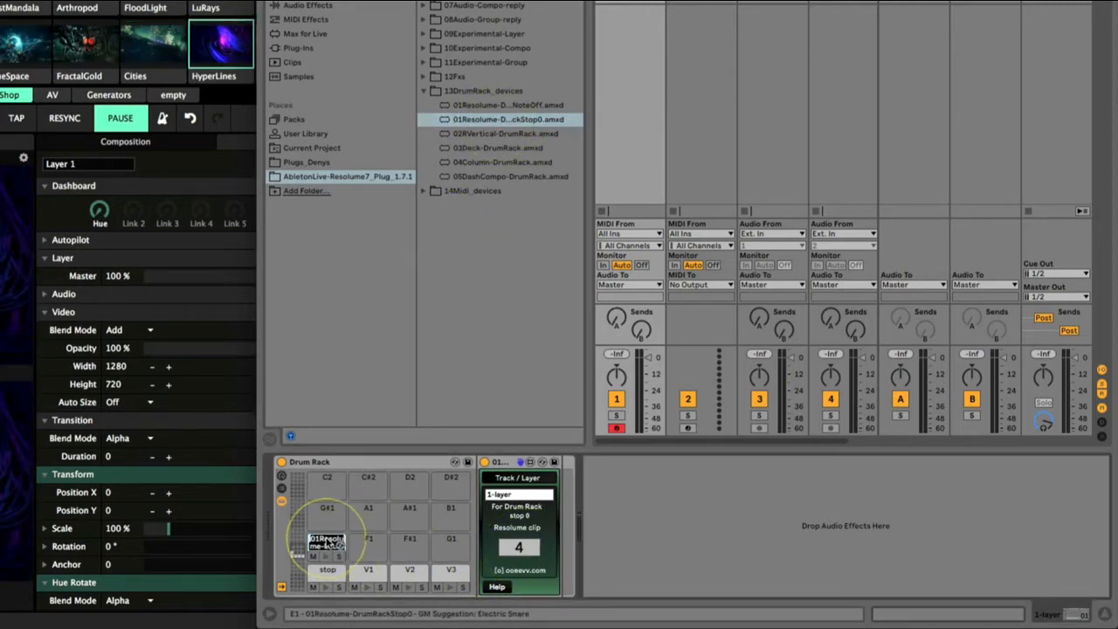
Create a MIDI clip in the layer track's first slot and add consecutive sixteenth notes on V1, V2, V3 and V4.
double_click(628, 3)
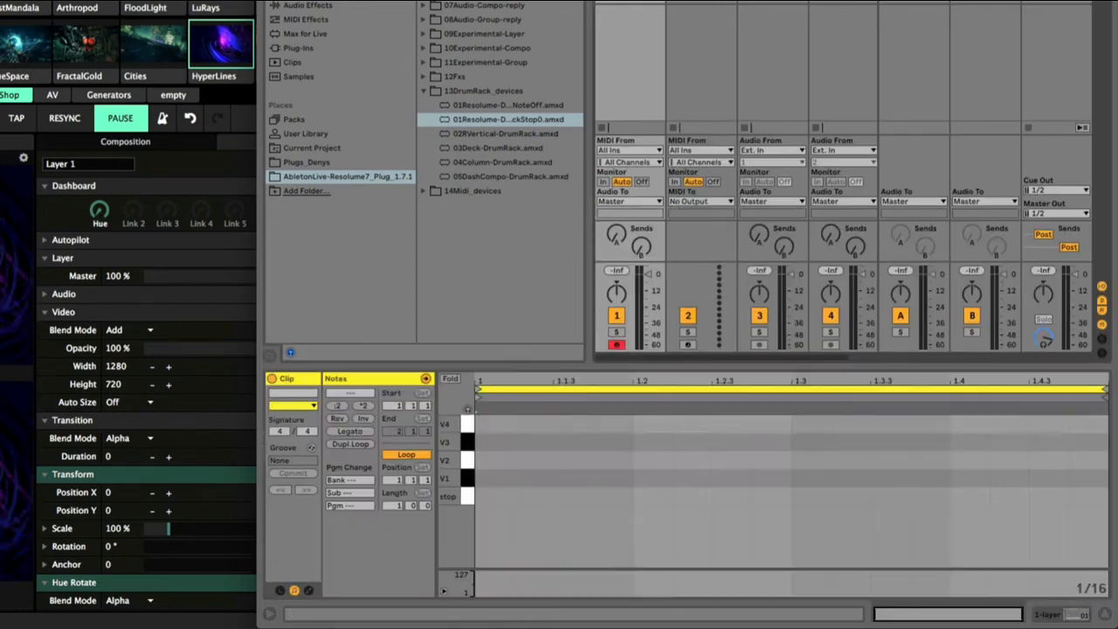
double_click(498, 475)
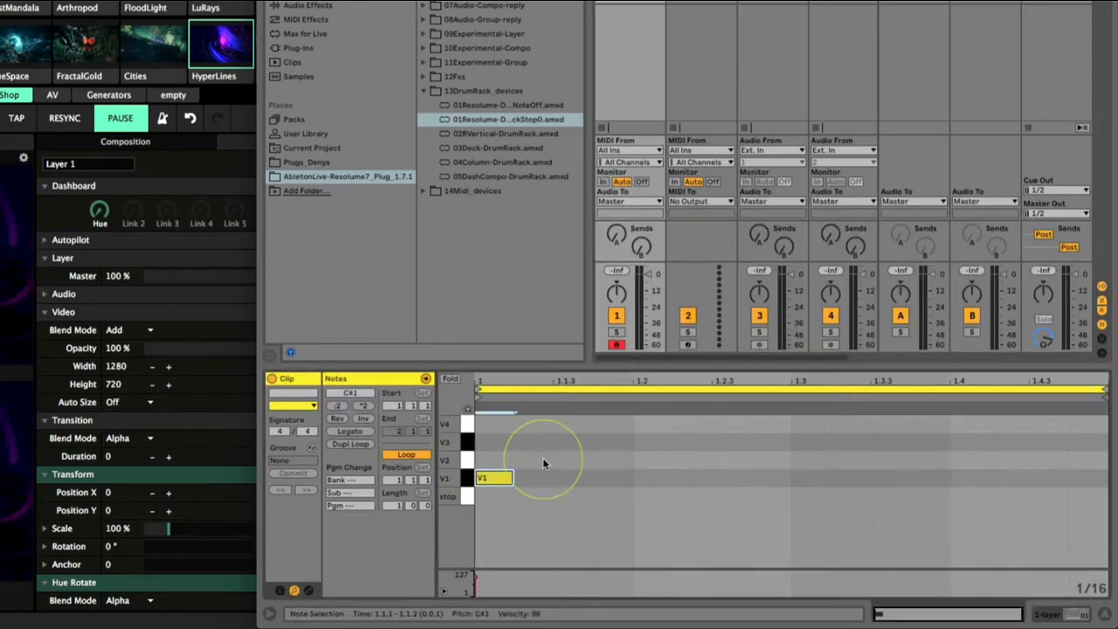
double_click(541, 460)
double_click(573, 442)
double_click(615, 425)
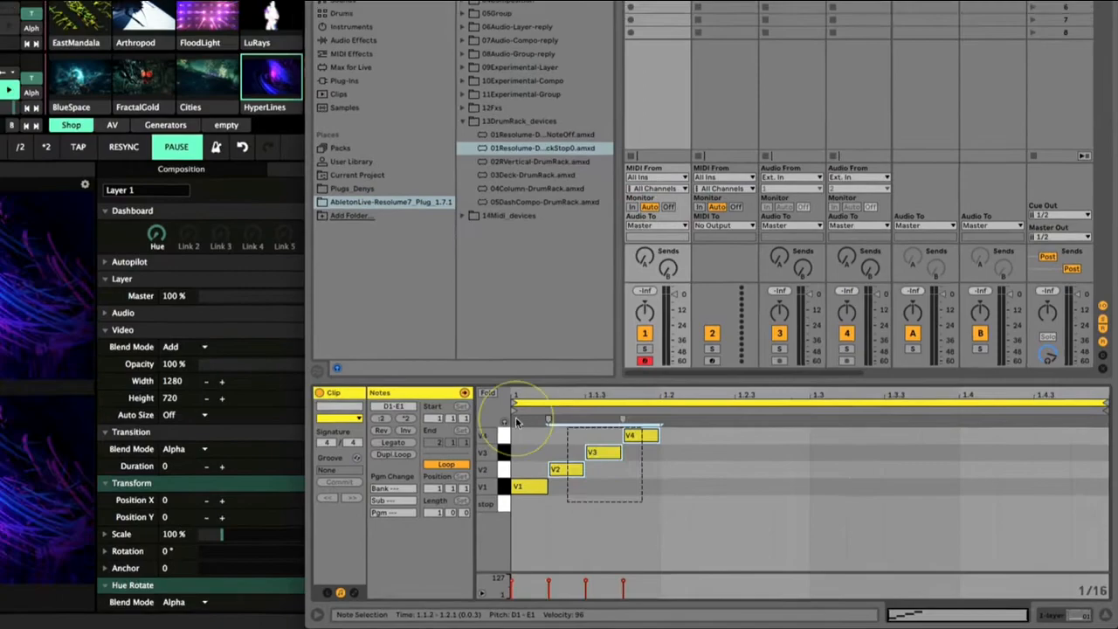
Duplicate the four-note V1 to V4 pattern three times to fill the bar and launch the clip.
drag(515, 422, 513, 424)
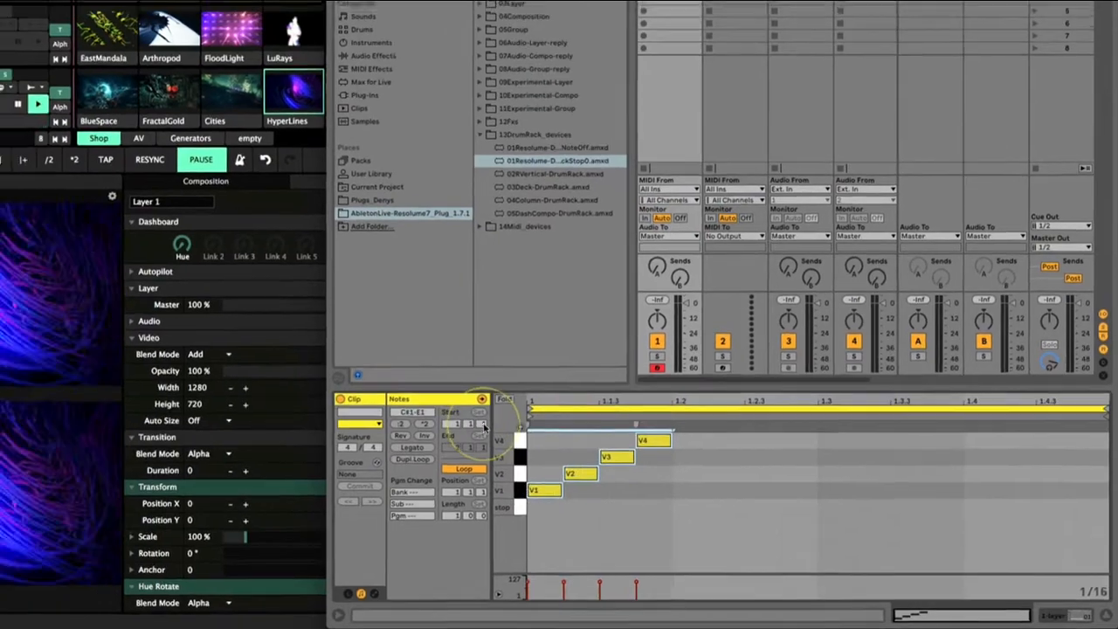
key(super+d)
key(super+d)
key(super+d)
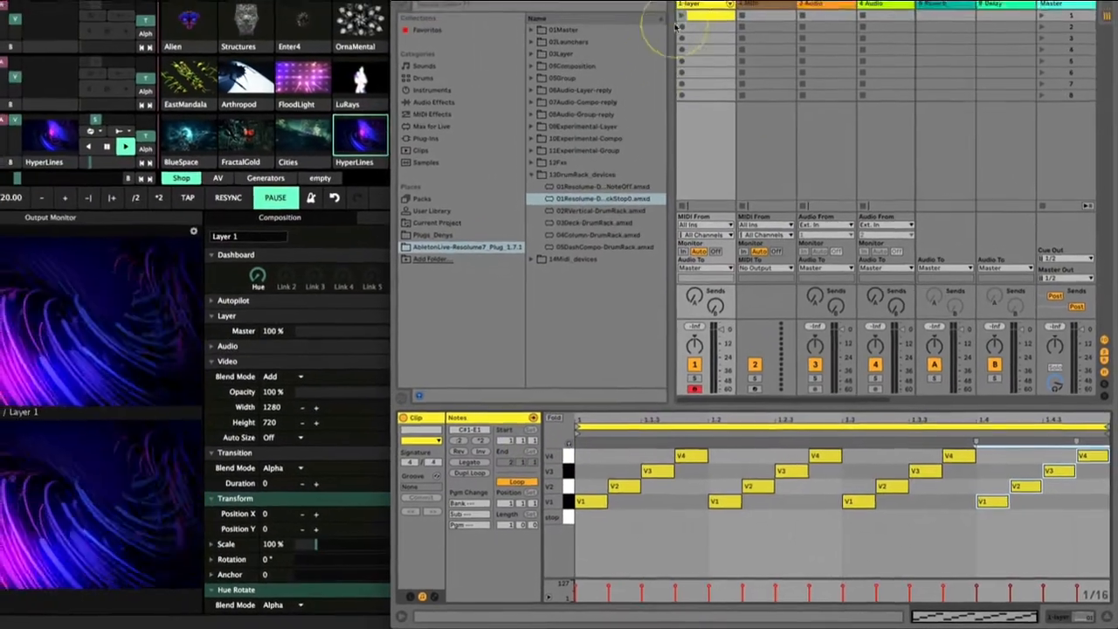
click(682, 15)
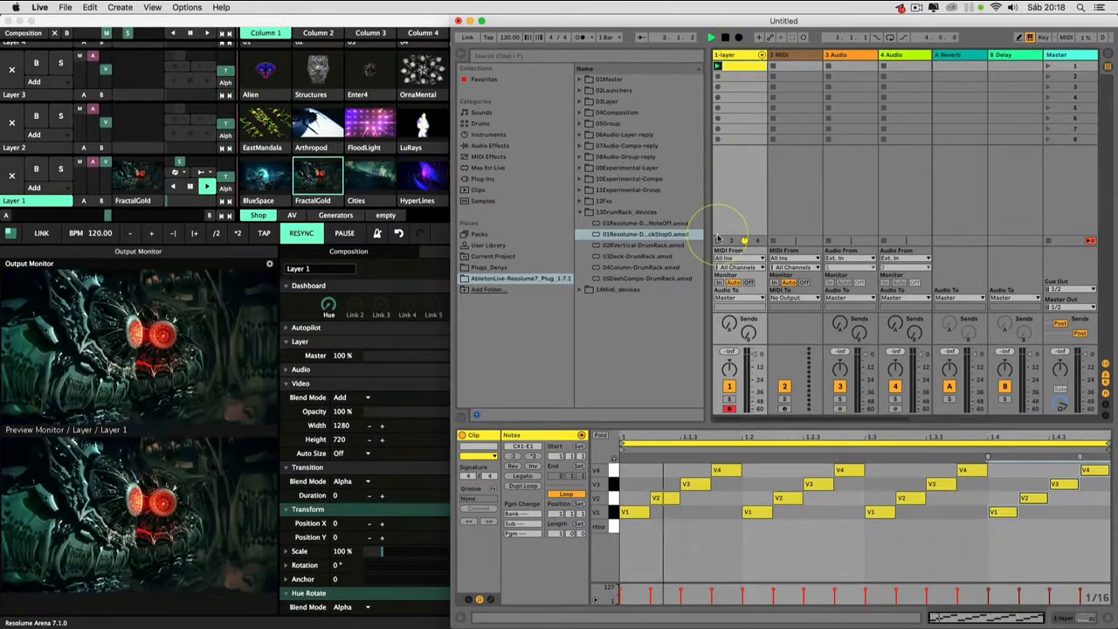
Create a clip in the track's second slot with a single stop note on the first sixteenth and launch it.
double_click(740, 76)
double_click(631, 524)
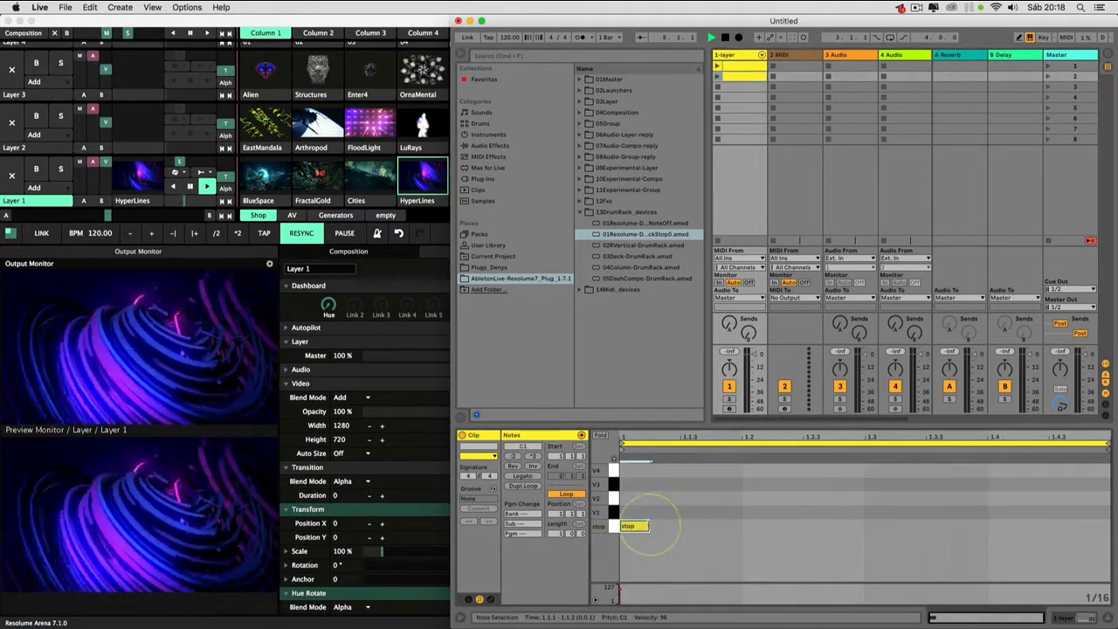
click(716, 76)
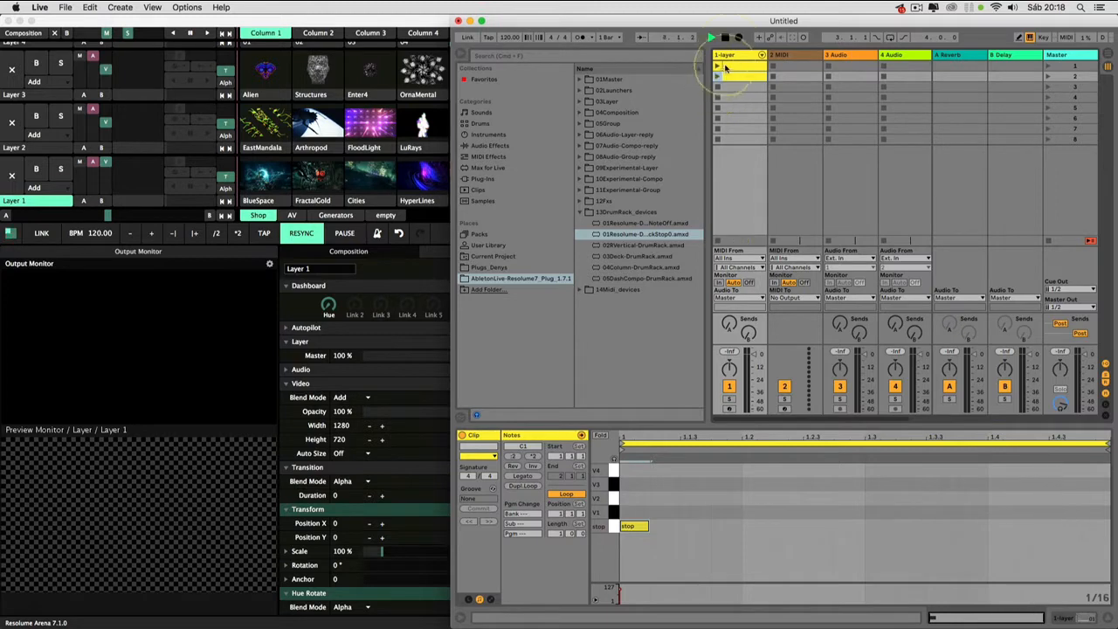
Show the Drum Rack's macro controls, chain list and input/output section for the layer track.
click(725, 58)
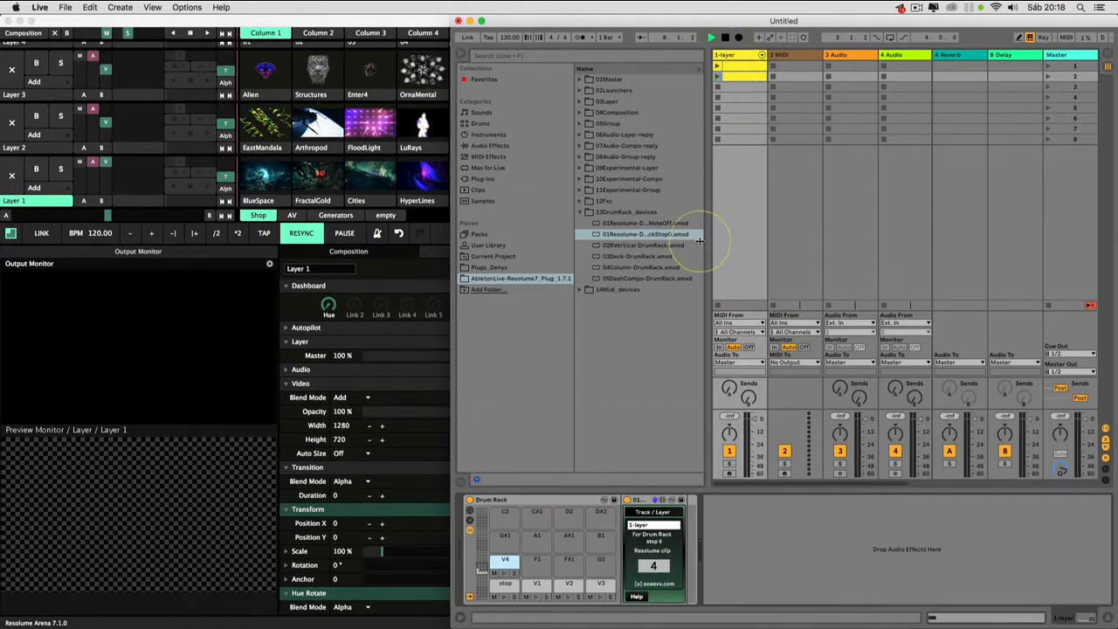
click(469, 519)
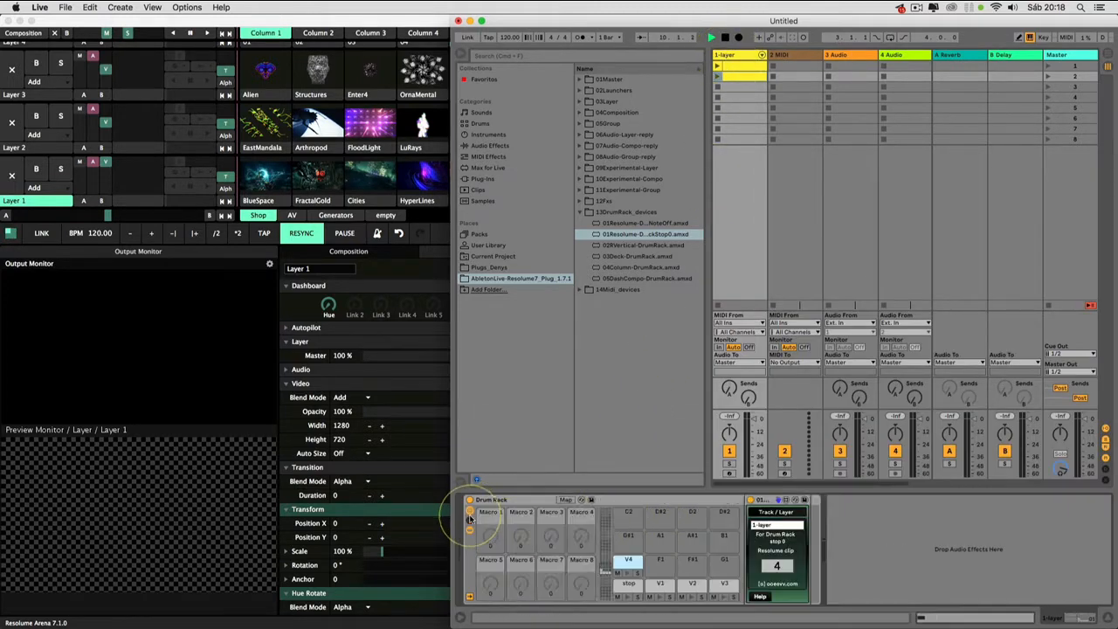
click(468, 521)
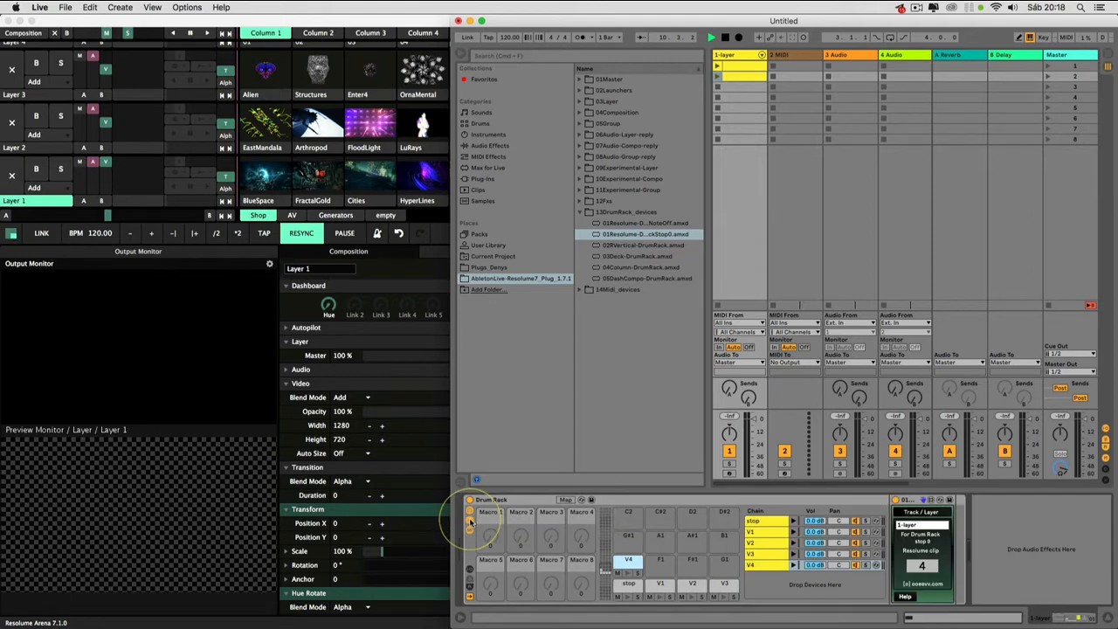
click(470, 569)
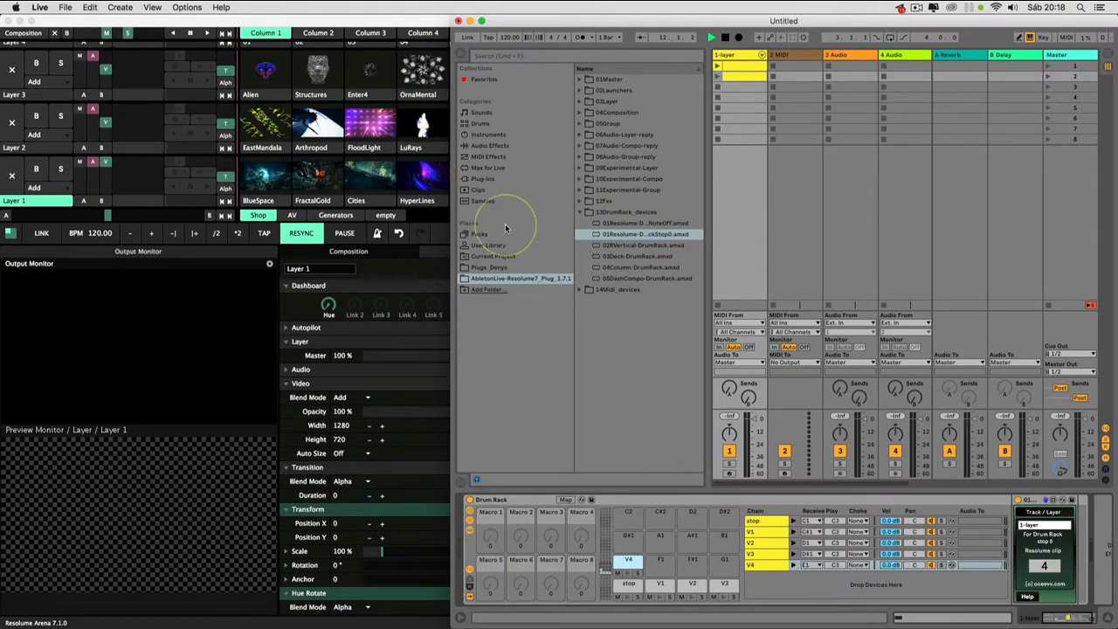
Add the sample A-Mid Tom Gretsch 1.aif as a new Drum Rack chain and set its receive note to C#1.
click(482, 202)
drag(619, 149, 774, 579)
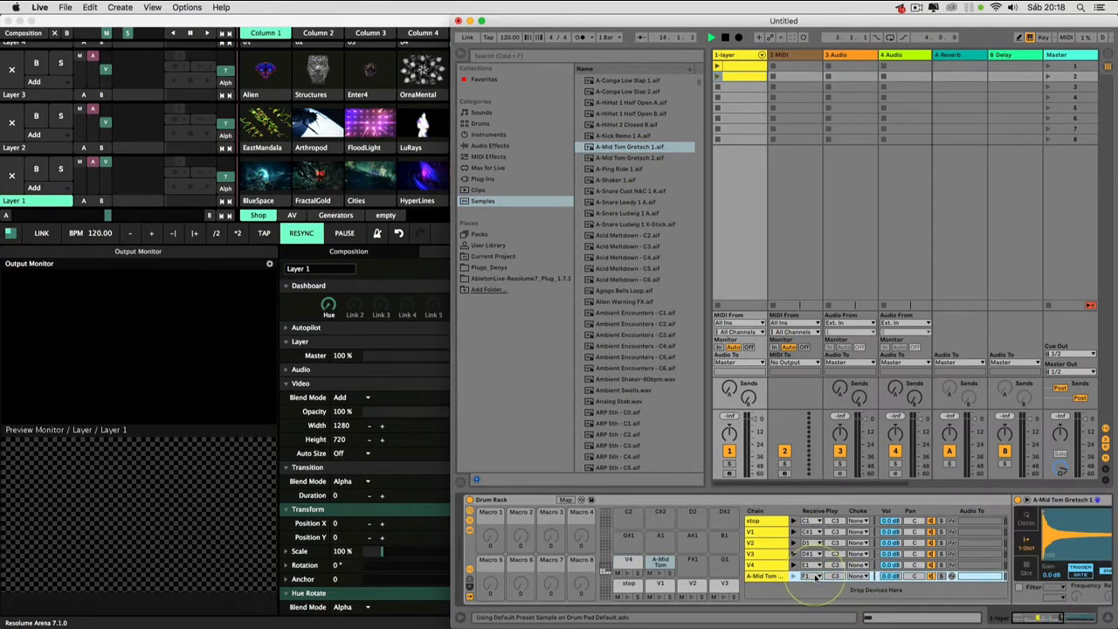
click(814, 578)
click(817, 238)
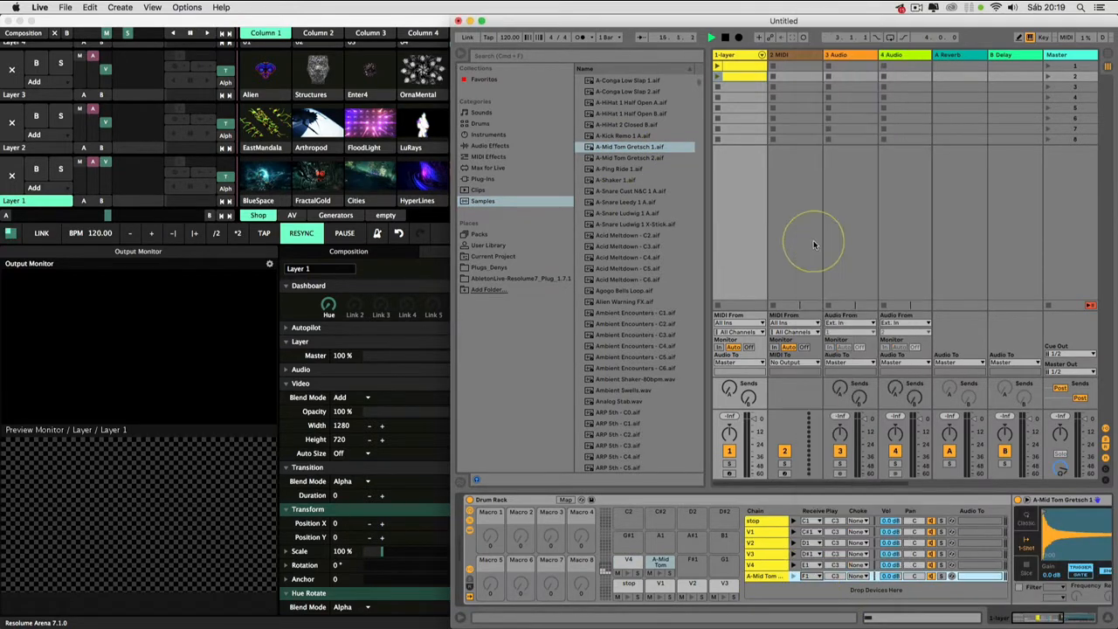
Add A-Mid Tom Gretsch 2, A-Snare Cust N&C 1 A and A-Snare Leedy 1 A as chains receiving D1, D#1 and E1.
drag(628, 158, 759, 587)
drag(621, 189, 748, 586)
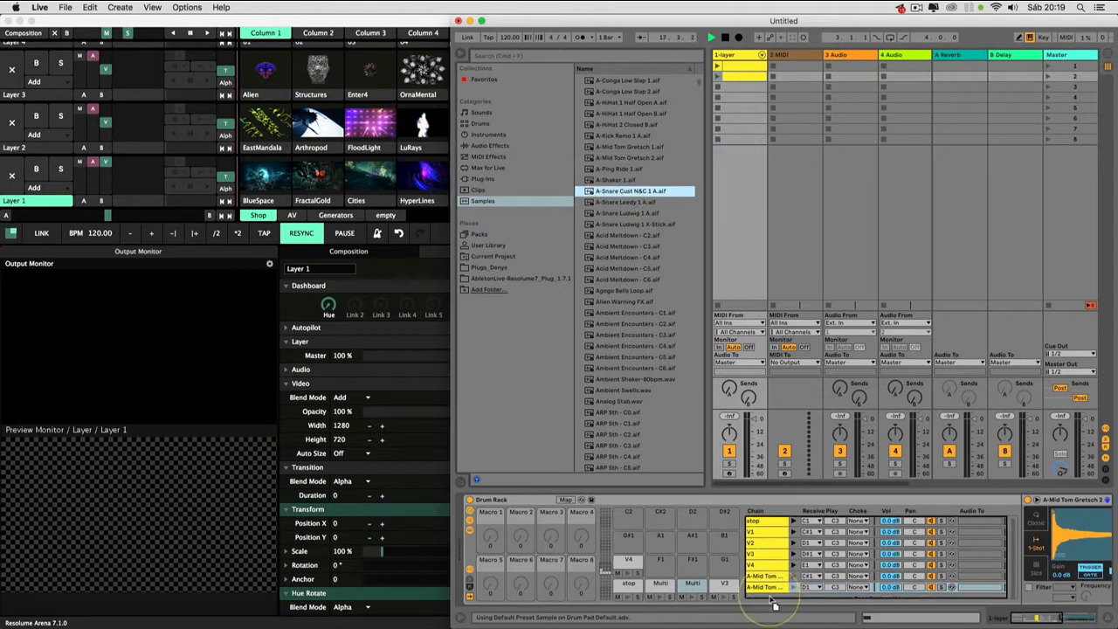
drag(625, 201, 760, 594)
Search the samples for splash and add SPLASH_PE_TW_08_edge_crash 4 as a Drum Rack chain receiving C1.
click(520, 55)
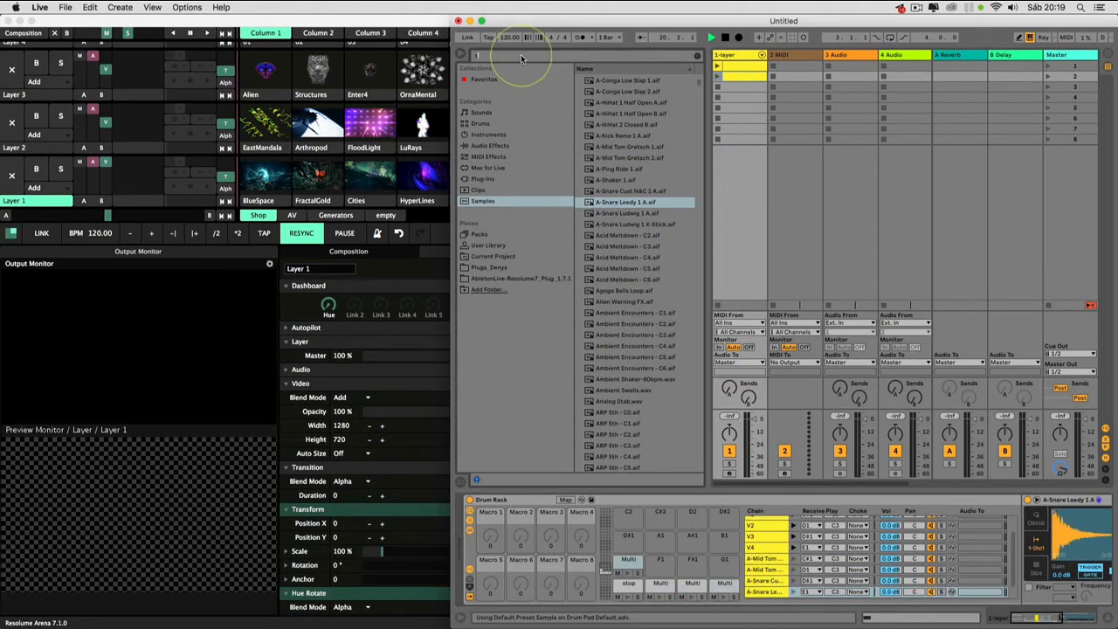
text(splash)
click(621, 145)
click(612, 158)
click(609, 169)
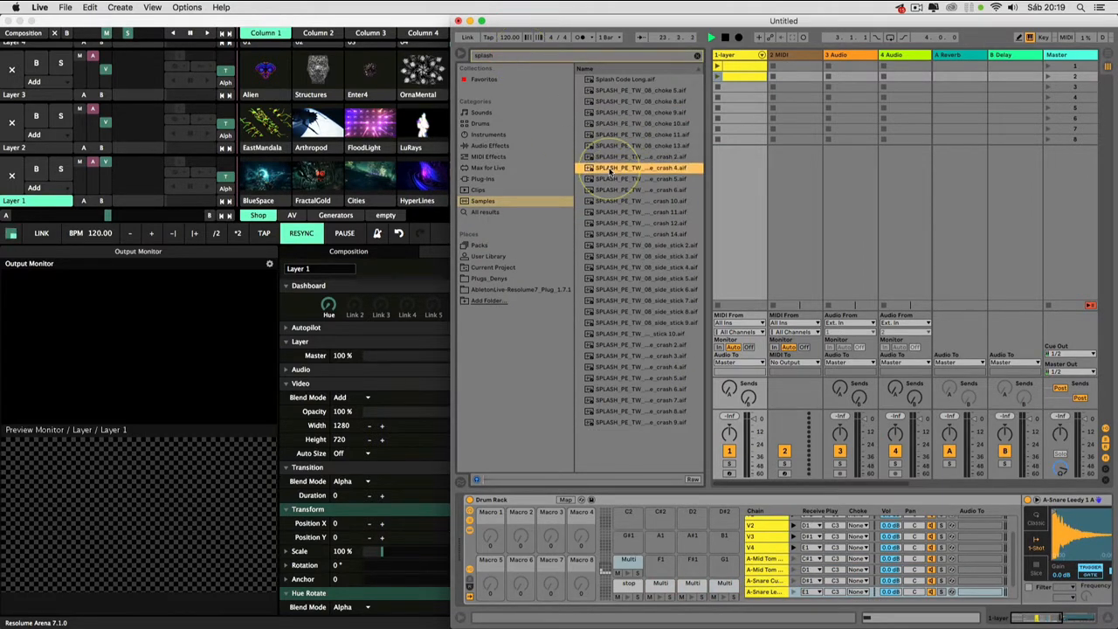
drag(611, 212, 783, 599)
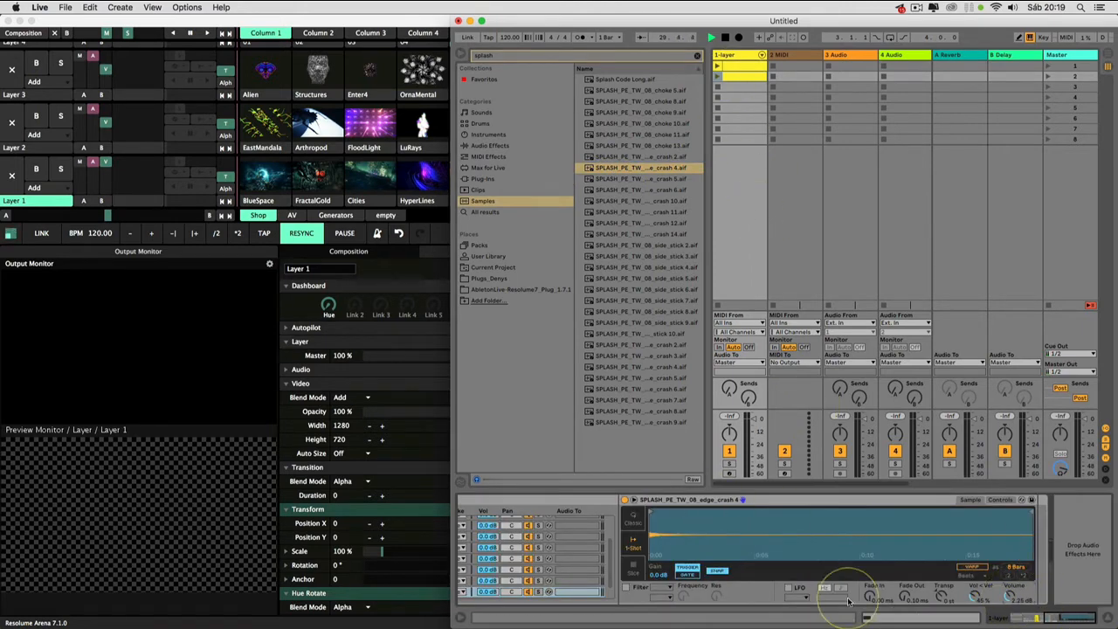
click(1011, 619)
click(813, 592)
click(811, 268)
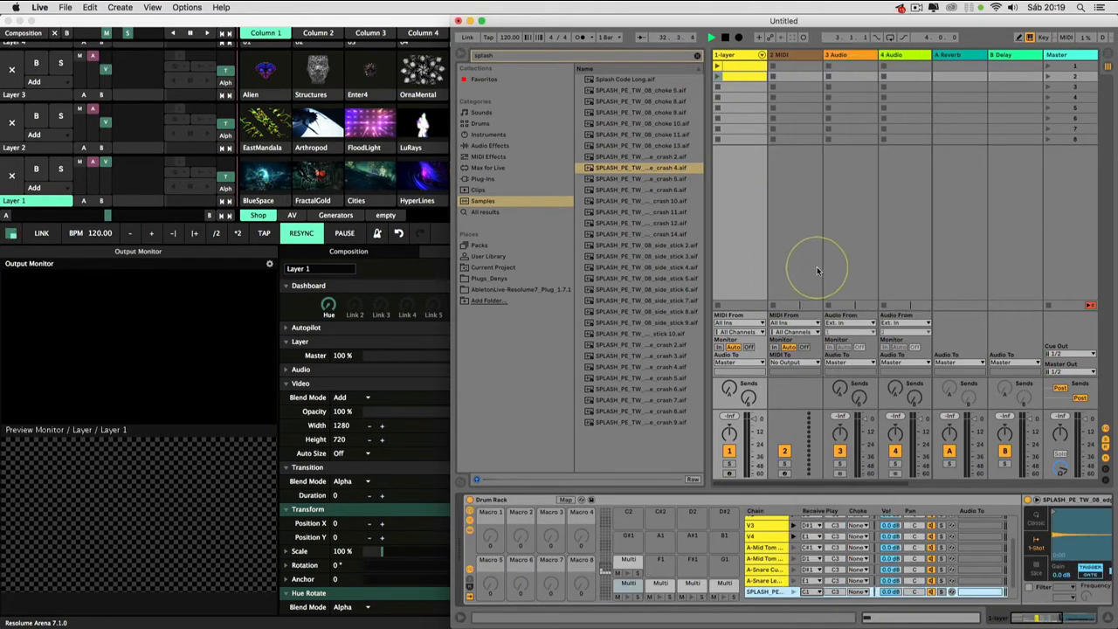
Play the V1 to V4 pattern clip, view its notes, and launch the stop clip in the second slot.
click(716, 68)
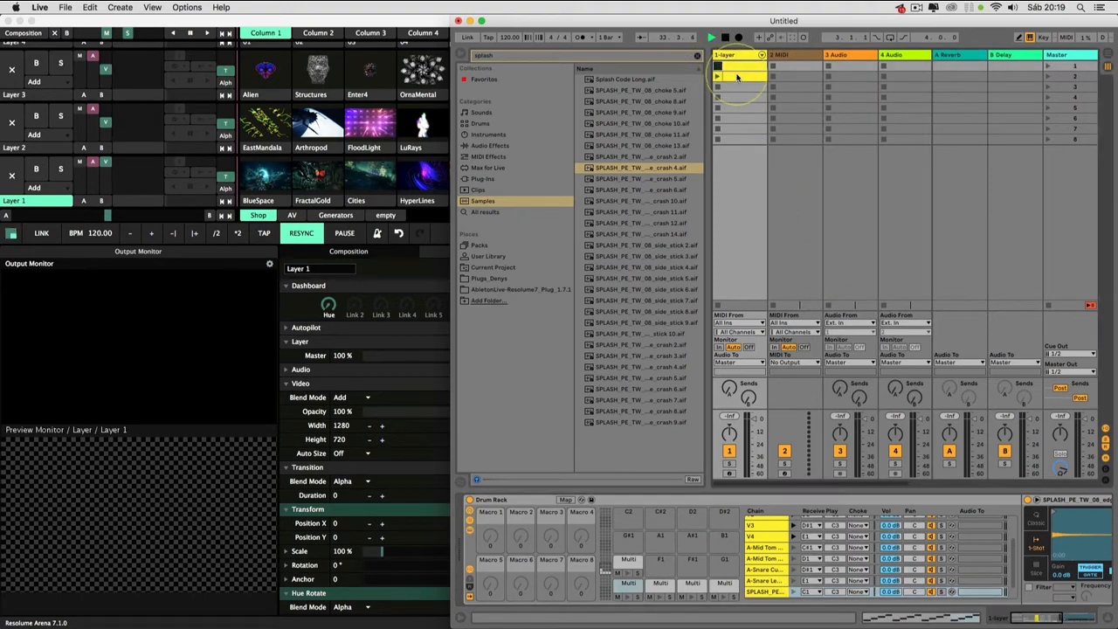
double_click(736, 55)
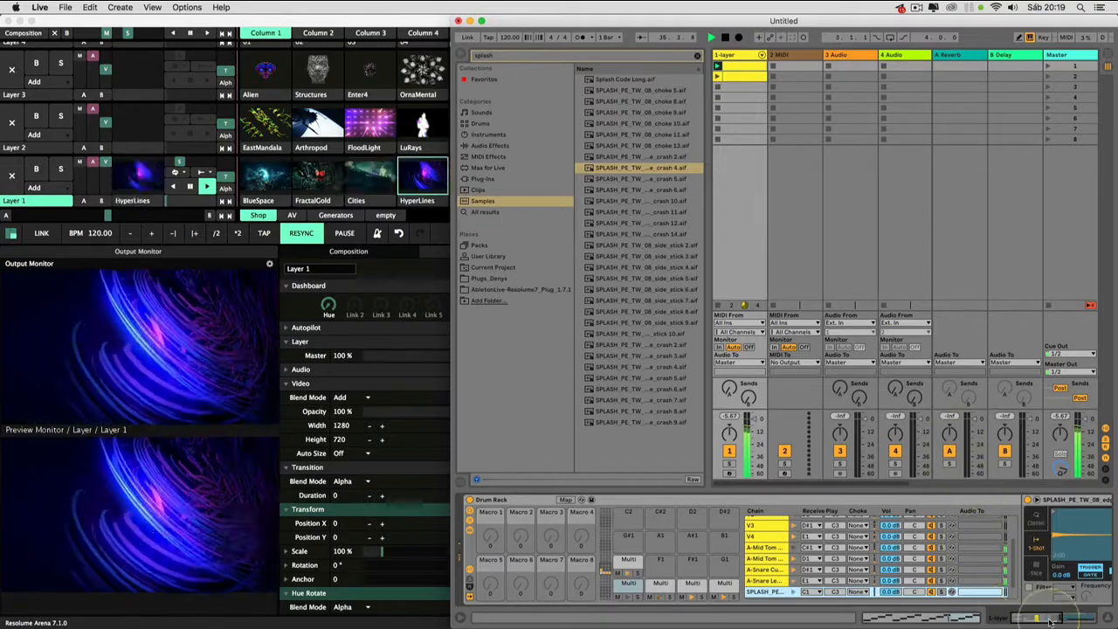
click(954, 617)
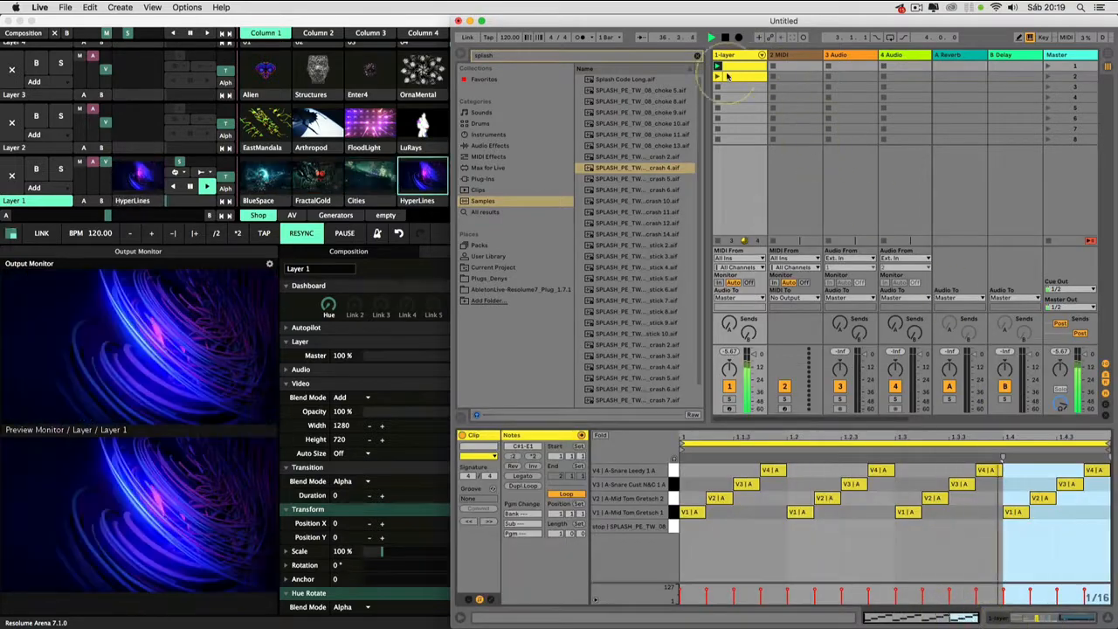
click(717, 76)
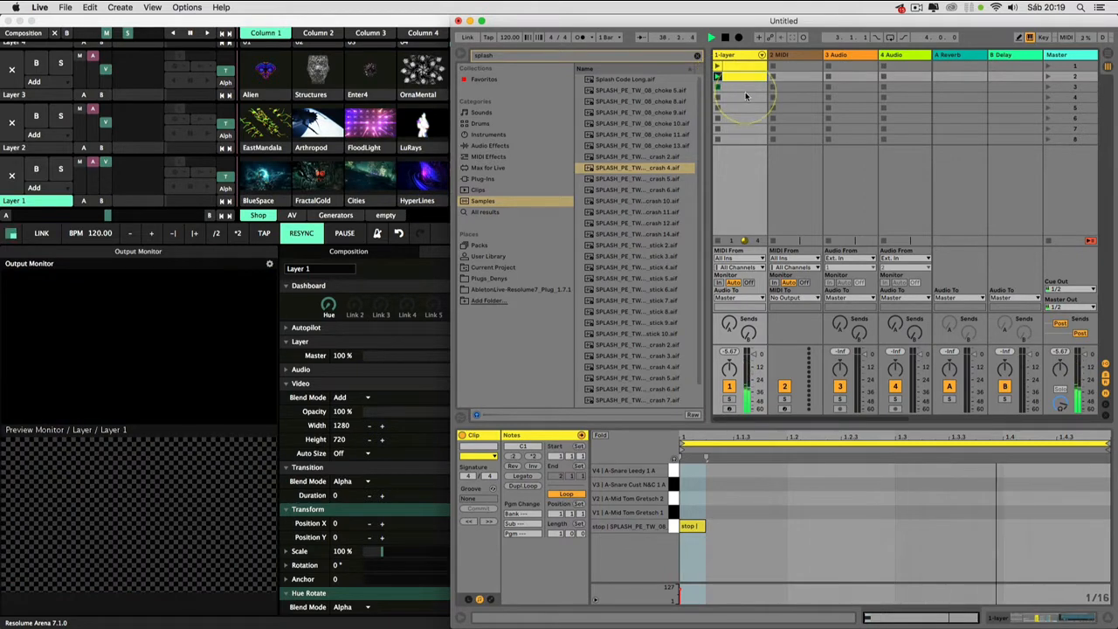
Hide the Drum Rack's input/output section and chain list.
click(733, 55)
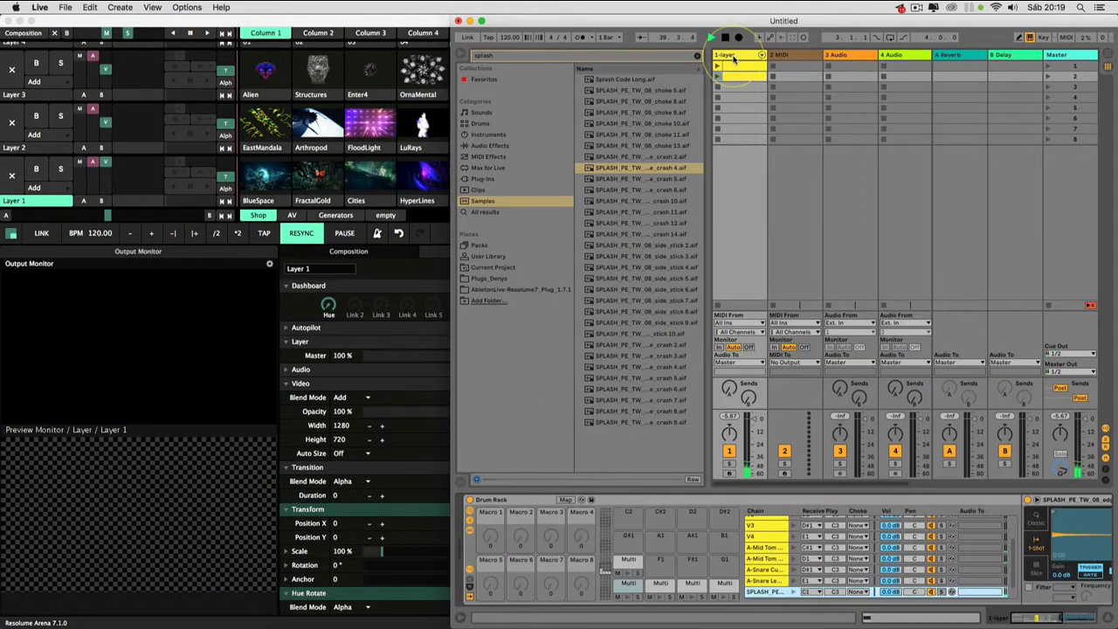
click(470, 546)
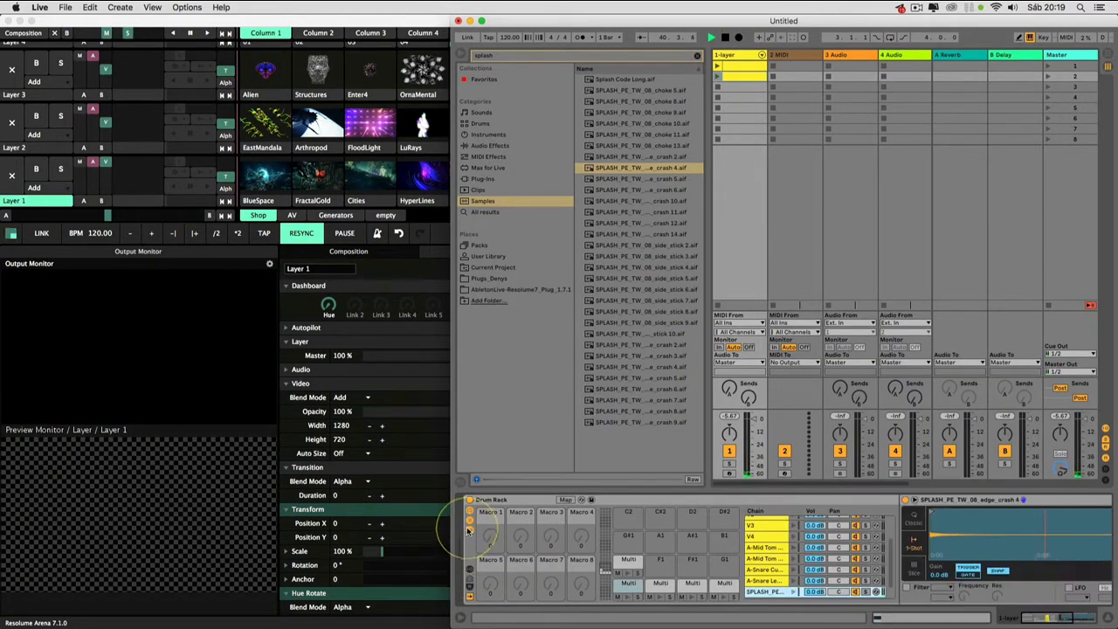
click(469, 521)
Save the Drum Rack to the User Library as a preset named 00111.
click(607, 503)
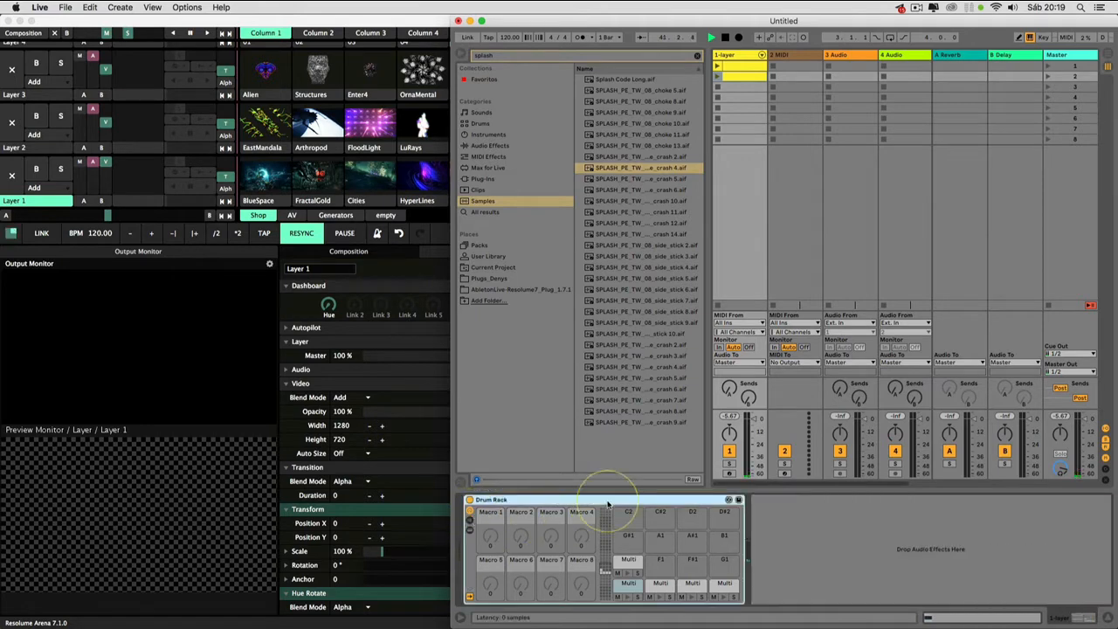
click(738, 501)
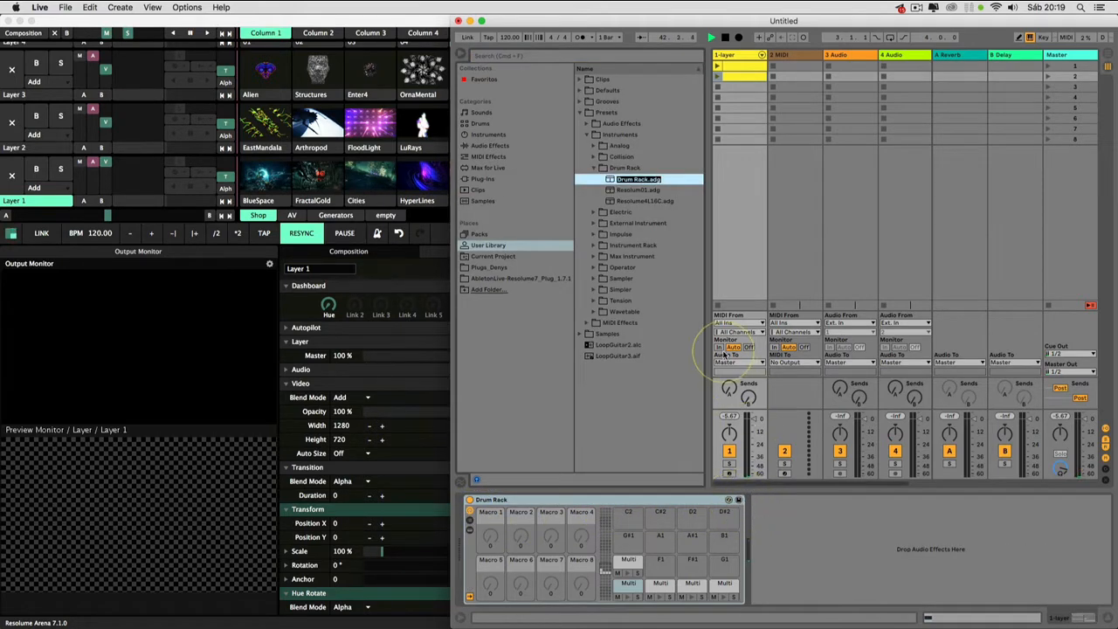
text(00111)
key(Return)
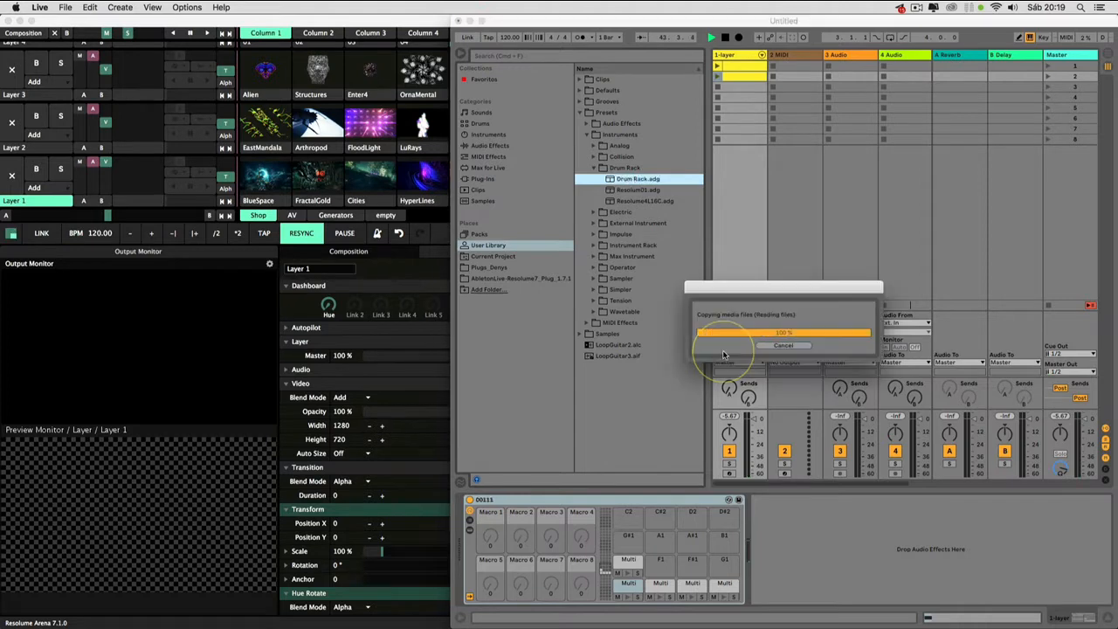
Delete the rack from the layer track, reload it from the 00111.adg preset and trigger the track's clips.
click(655, 502)
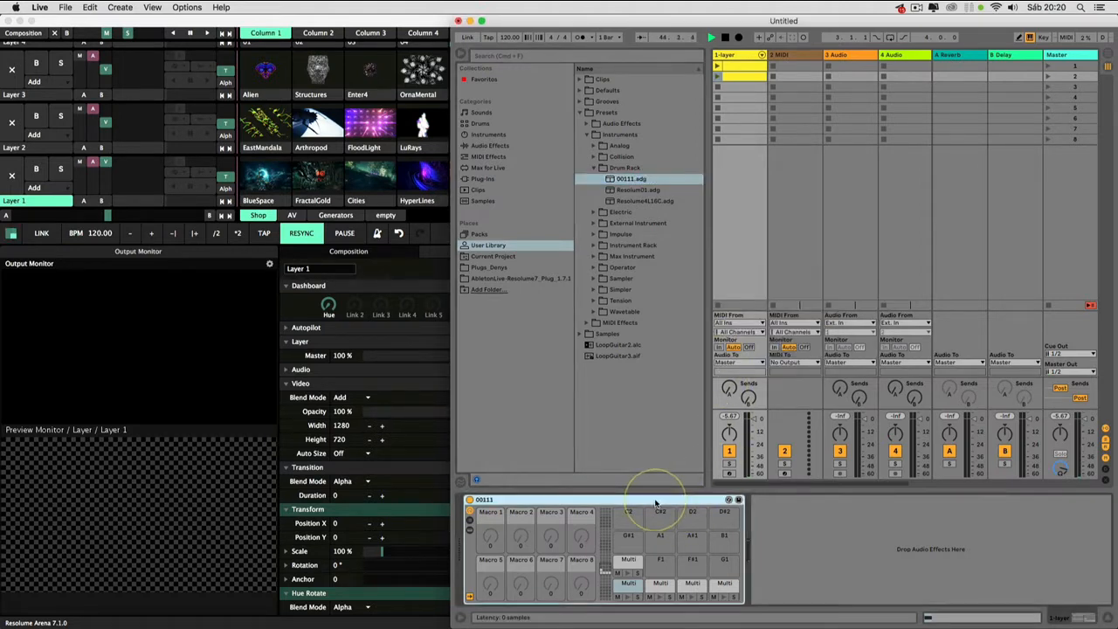
key(Delete)
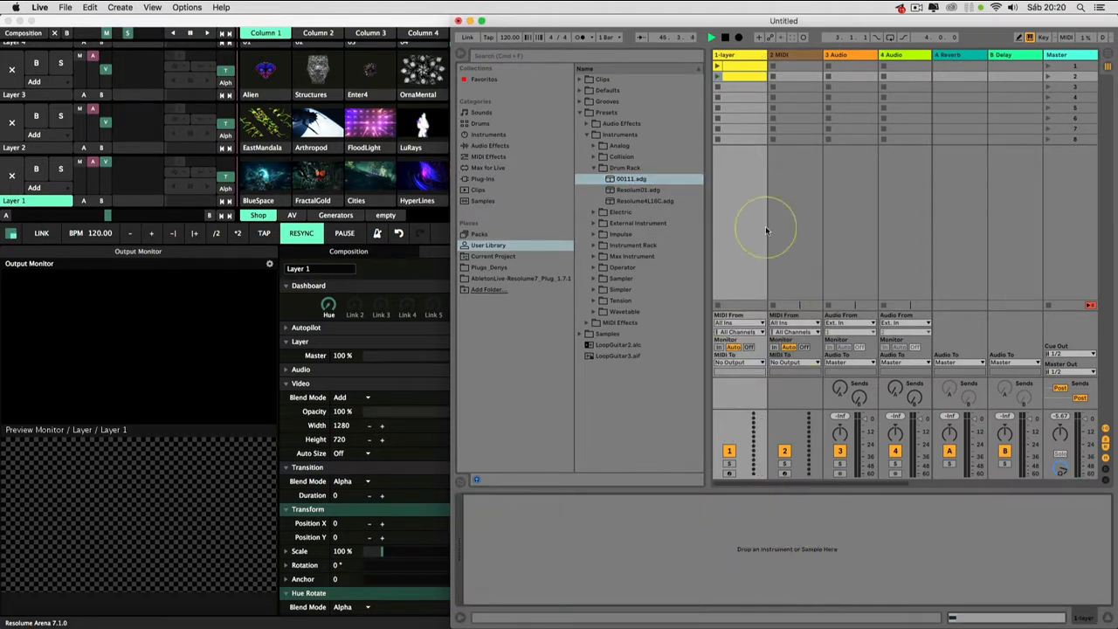
drag(630, 184, 742, 105)
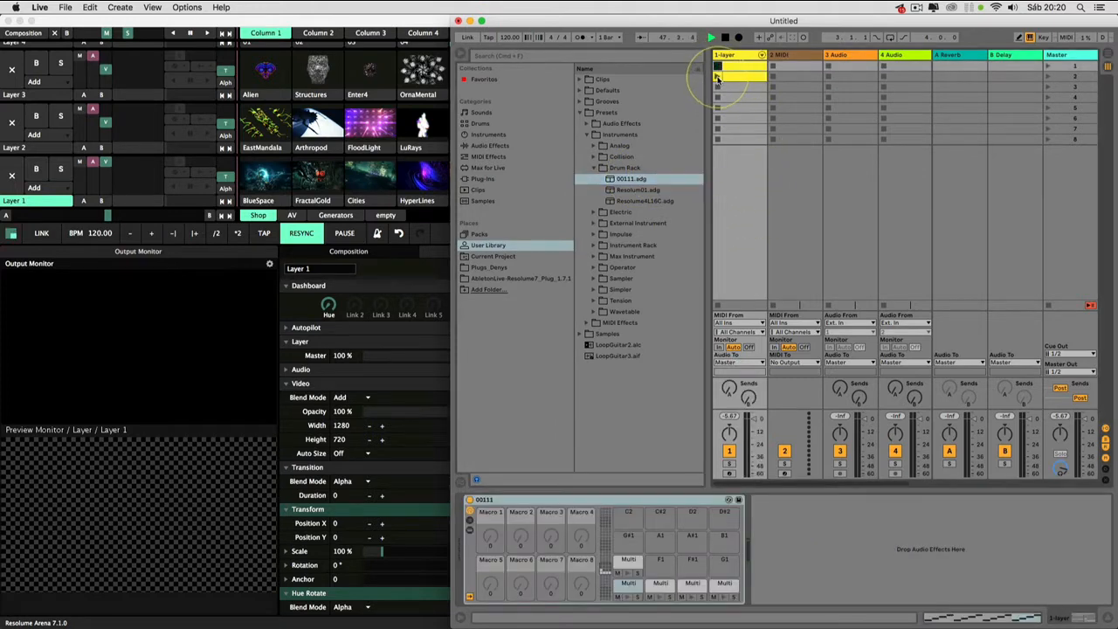
click(717, 75)
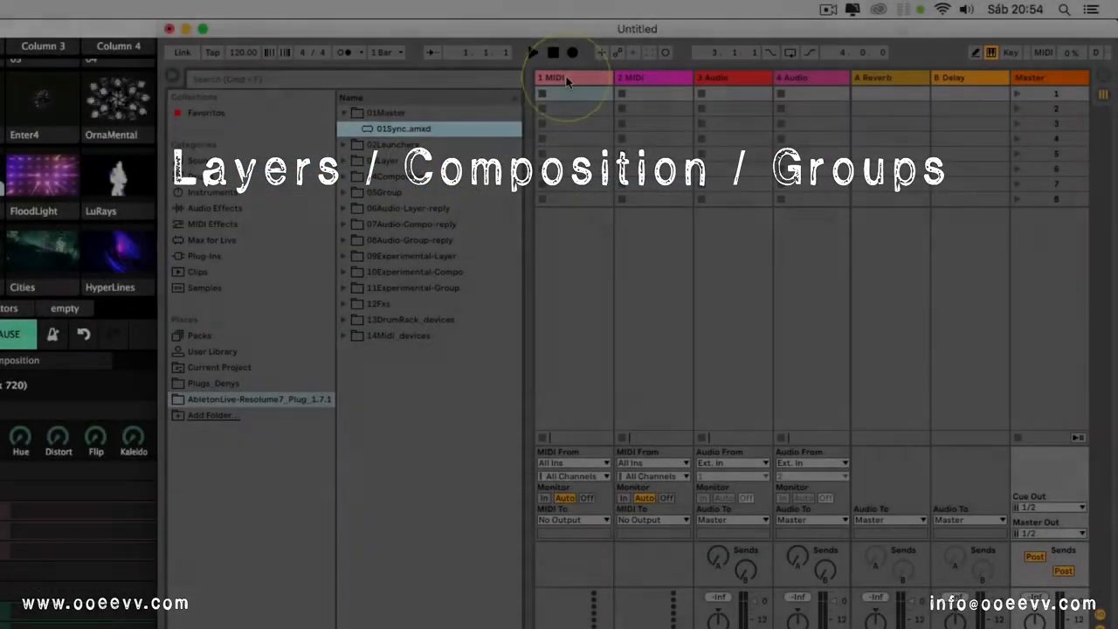
Rename the first MIDI track as 1-layer.
click(566, 81)
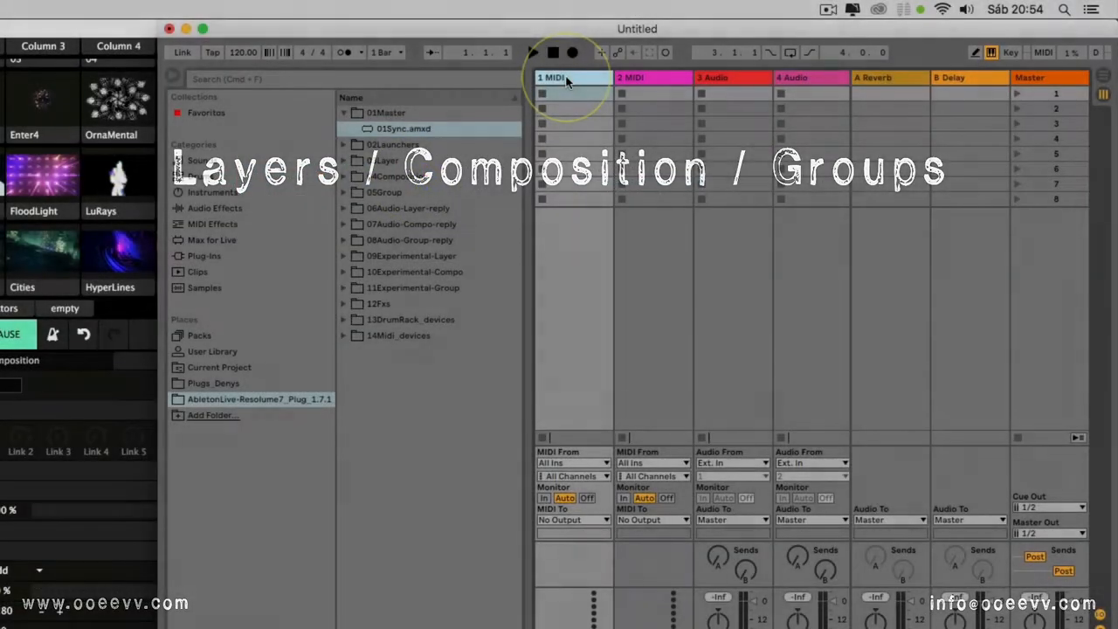
key(super+r)
text(1)
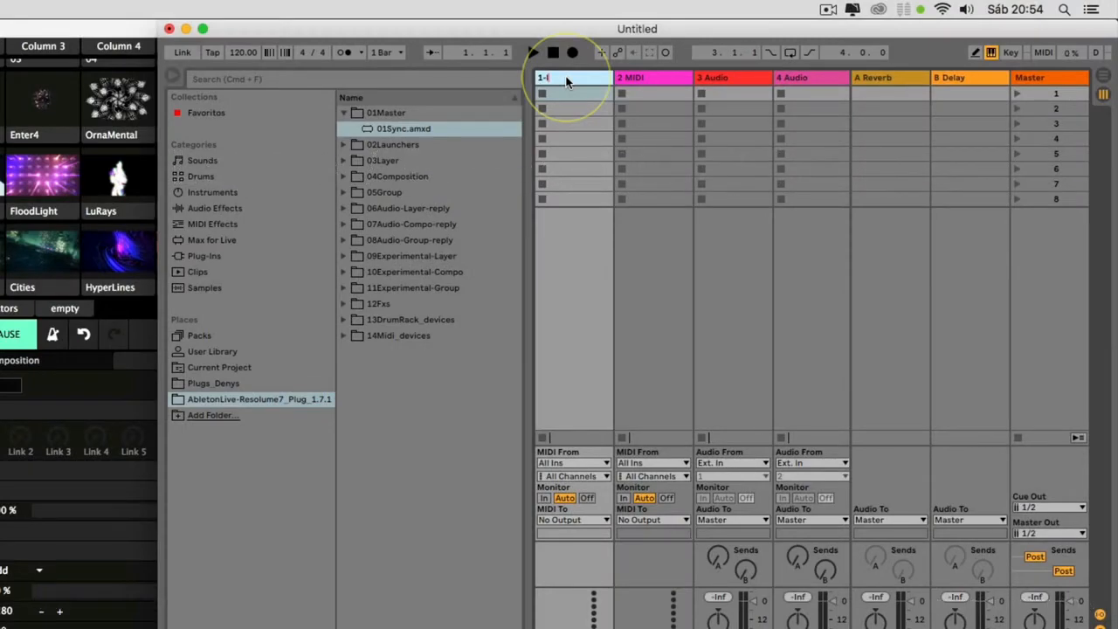
key(Return)
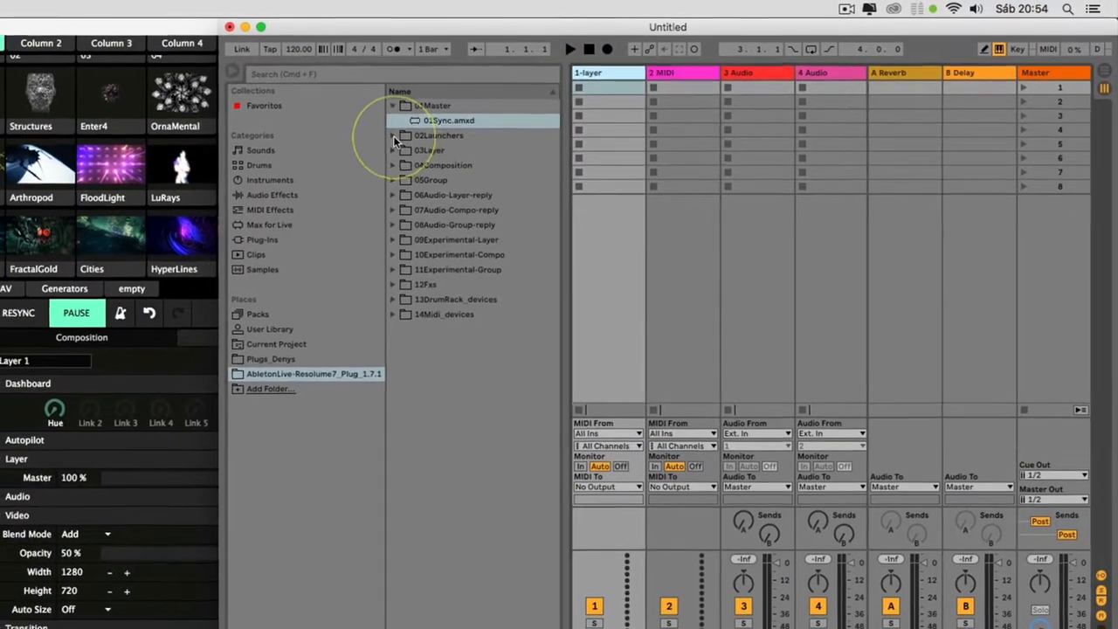
Load 01ByNumberName.amxd from 02Launchers onto the 1-layer track, create a clip named 1 in its first slot and launch it.
click(393, 136)
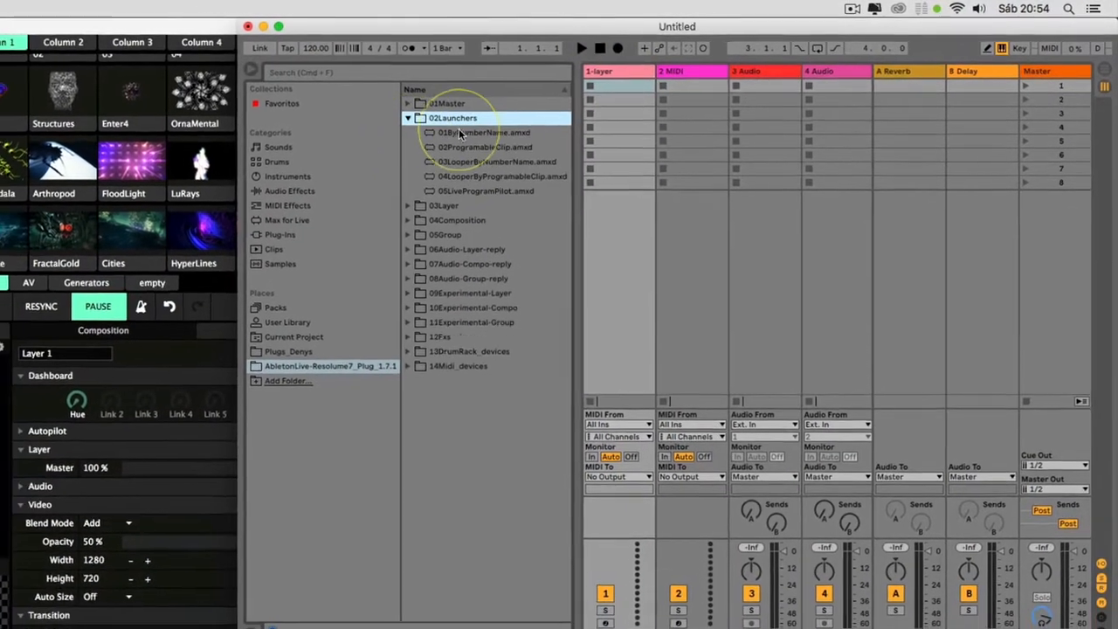
drag(445, 136, 630, 253)
click(608, 88)
double_click(649, 82)
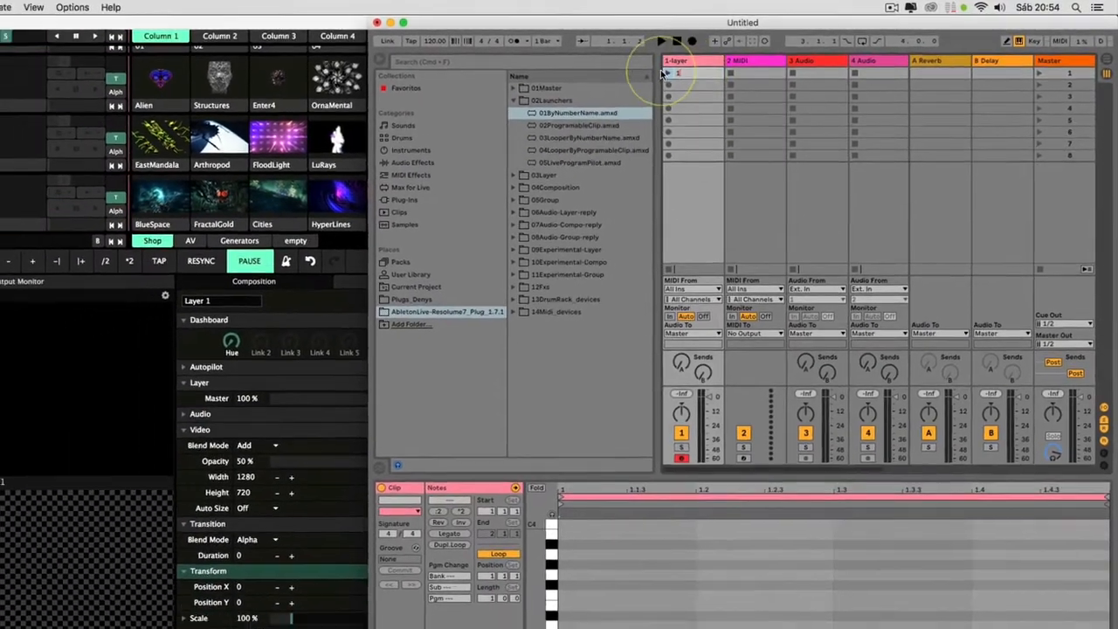
click(663, 74)
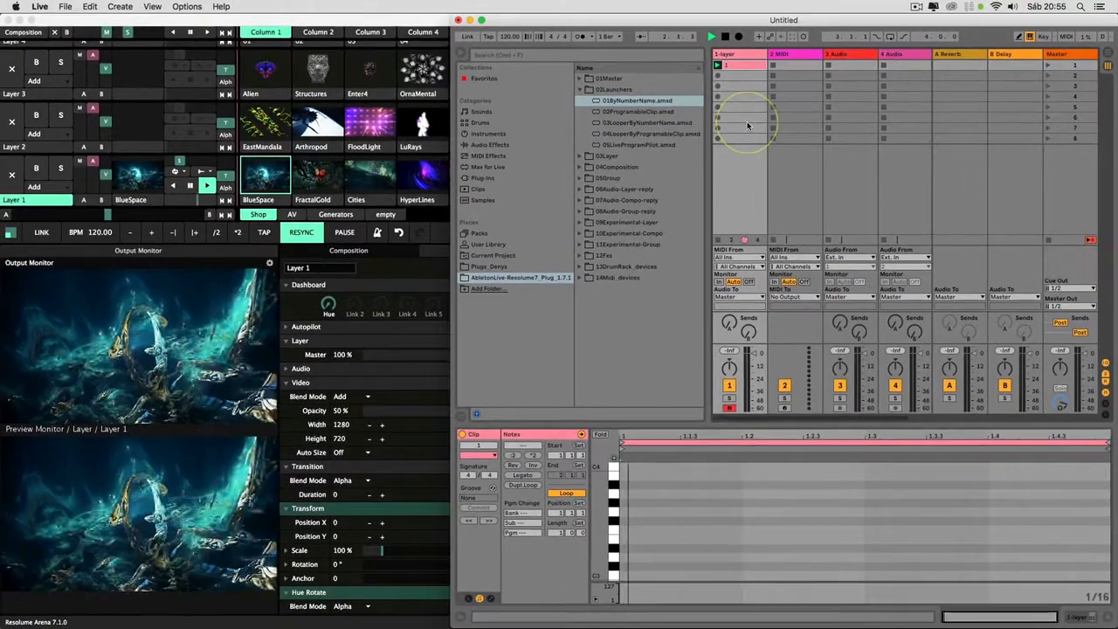
Add the 01Layer-Dashboard.amxd device from 03Layer after the launcher on the 1-layer track.
click(579, 156)
click(730, 54)
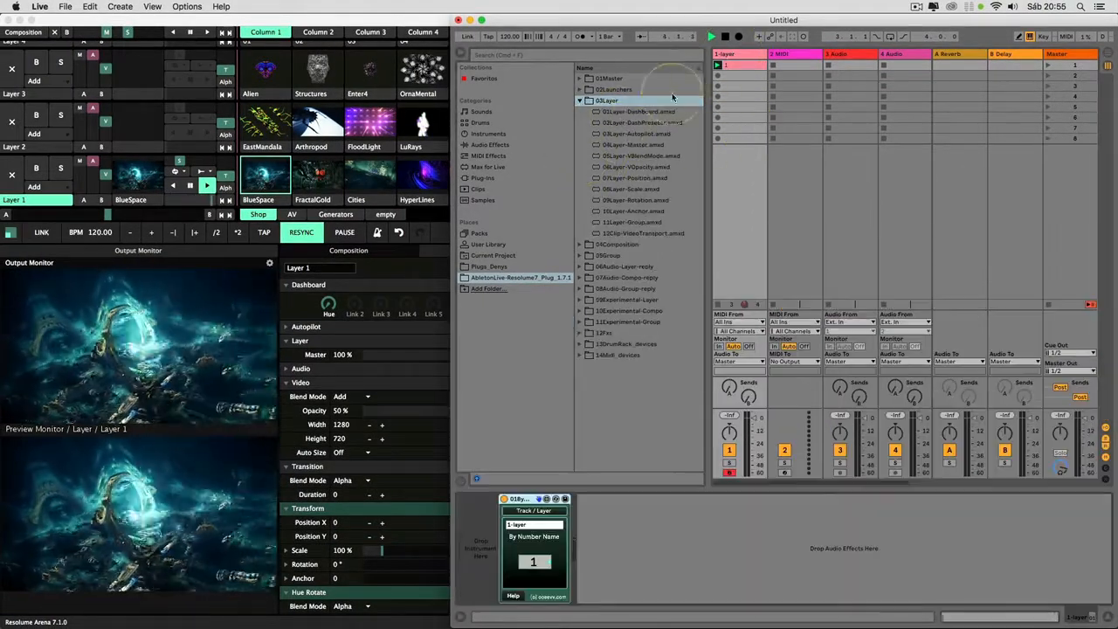
drag(630, 112, 756, 552)
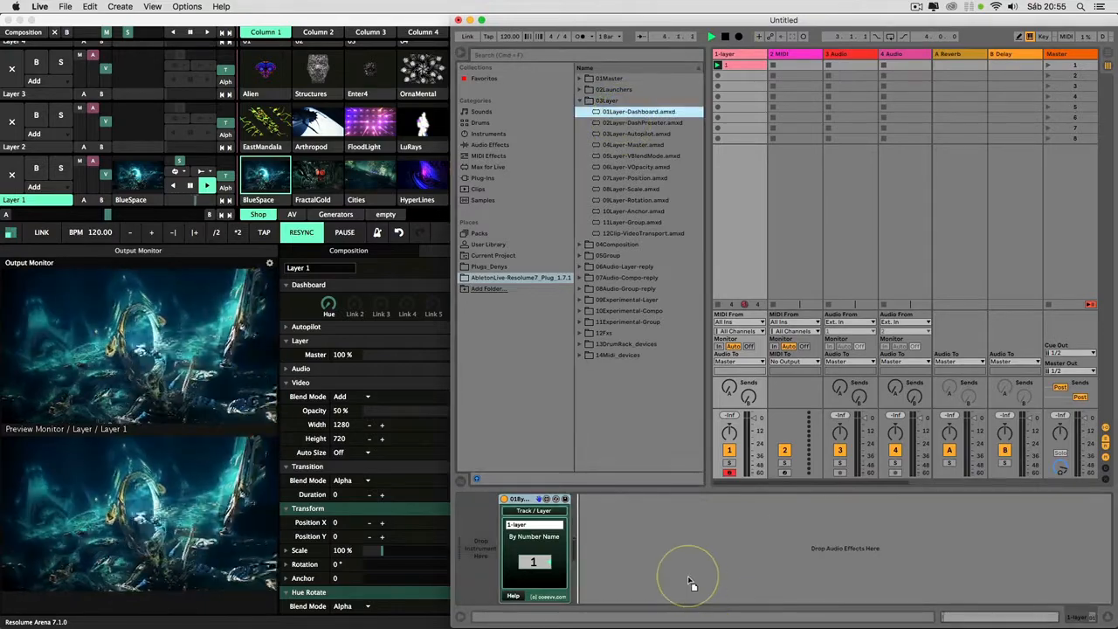
drag(690, 581, 689, 579)
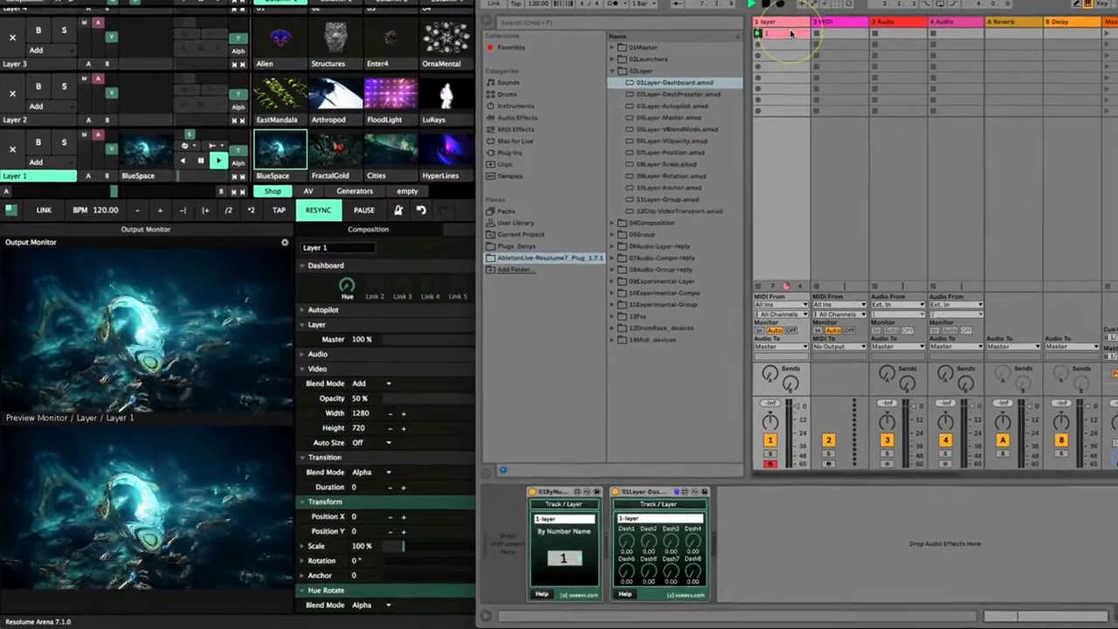
Show the envelopes of clip 1 and choose the Dash1 parameter of 01Layer-Dashboard.
double_click(745, 66)
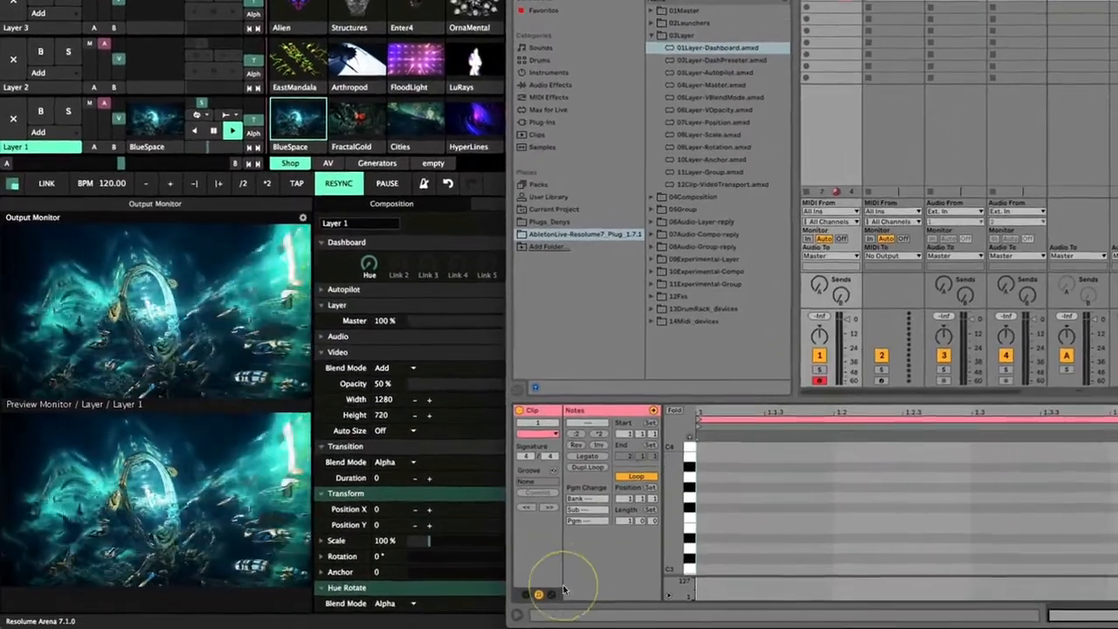
click(552, 593)
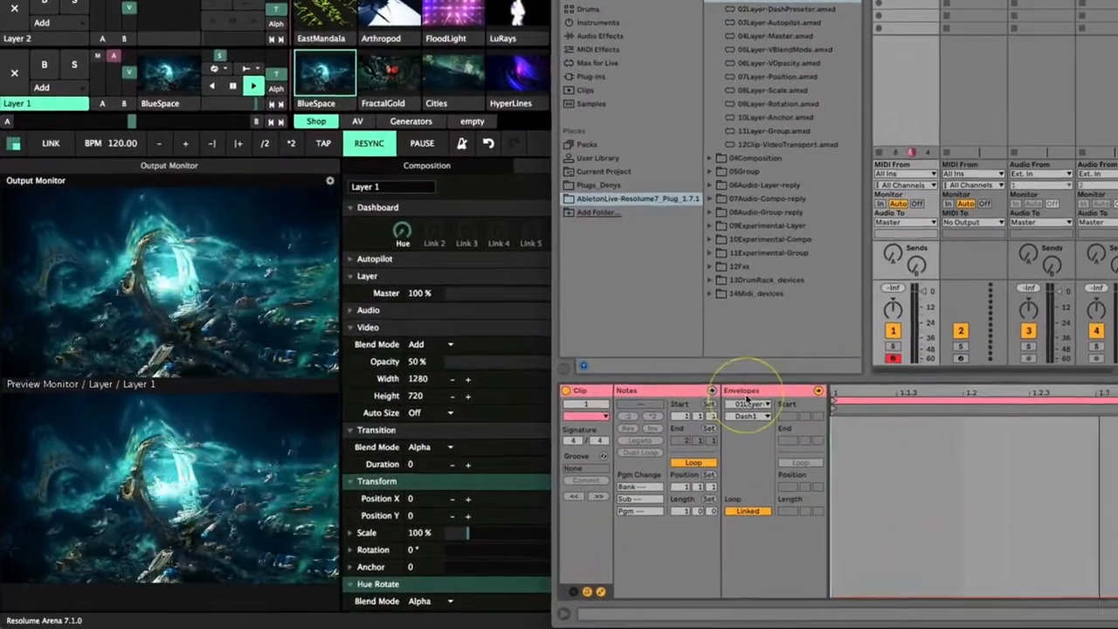
click(687, 422)
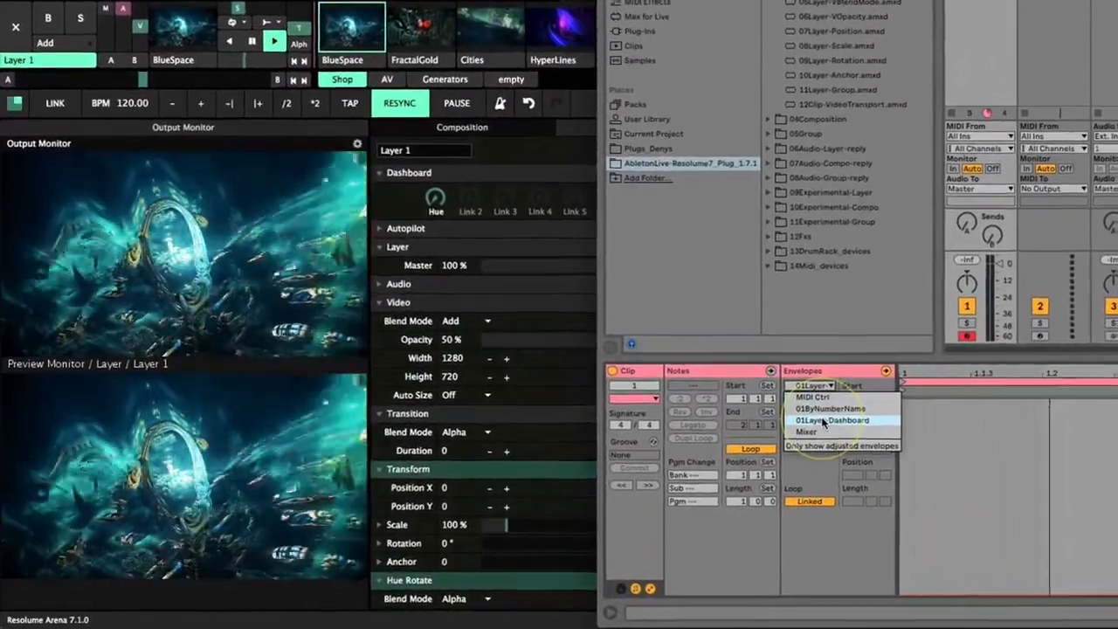
click(789, 431)
click(767, 411)
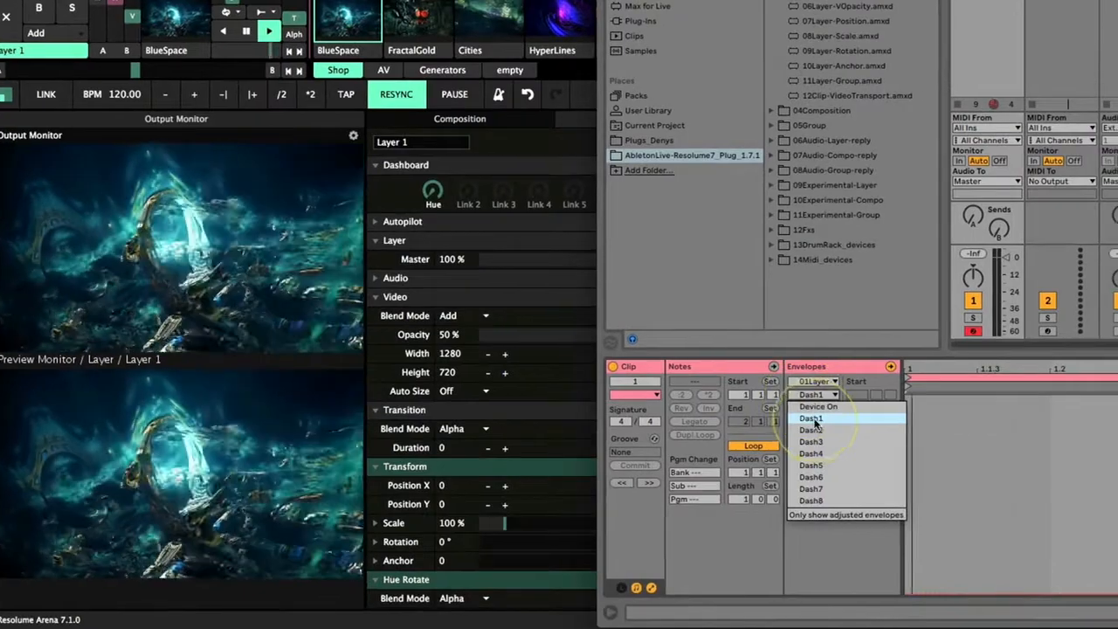
click(821, 417)
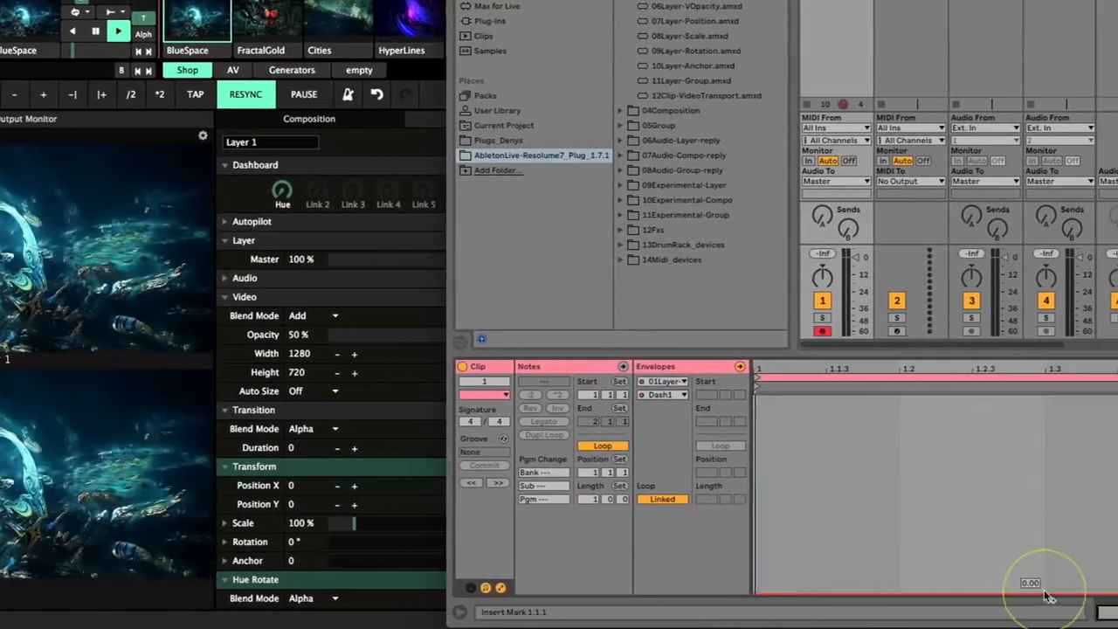
Draw a triangular Dash1 envelope rising from 0 to maximum at beat 1.3 and falling back, and return to the track's devices.
drag(1069, 594, 1068, 399)
drag(956, 400, 1107, 592)
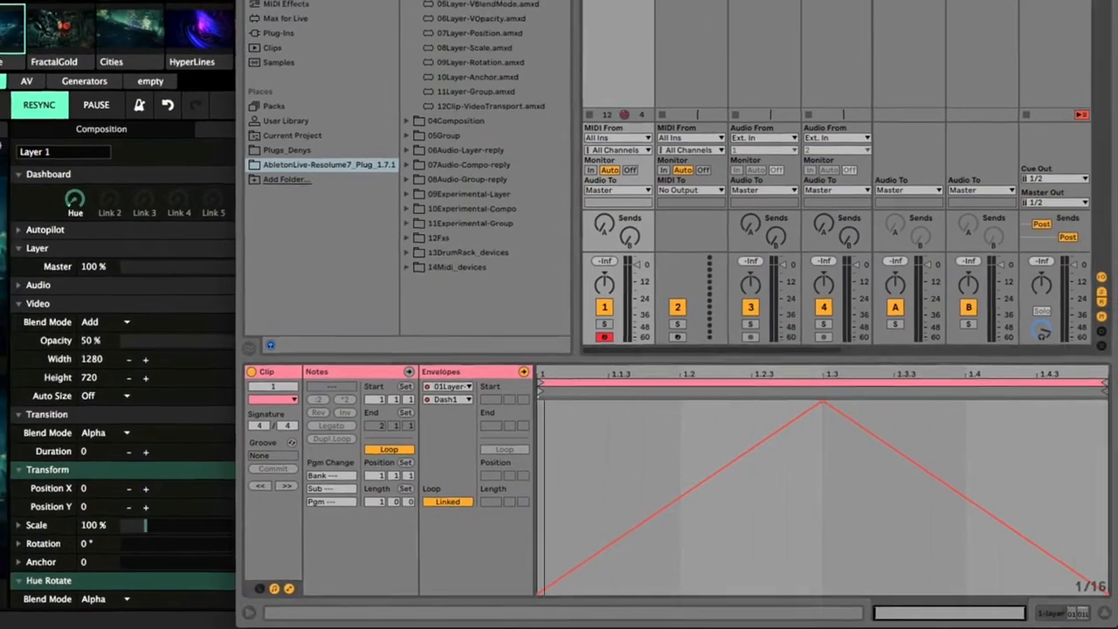
click(1055, 613)
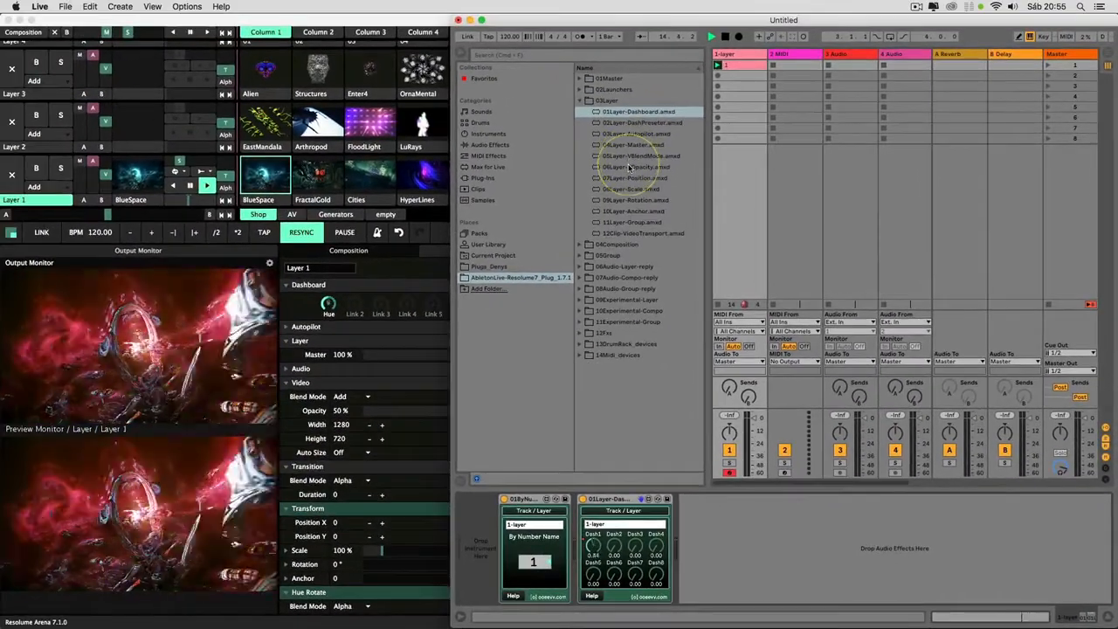
Add 06Layer-VOpacity.amxd to the 1-layer track and set Video Opacity to 0.12.
drag(629, 167, 721, 275)
drag(713, 556, 713, 577)
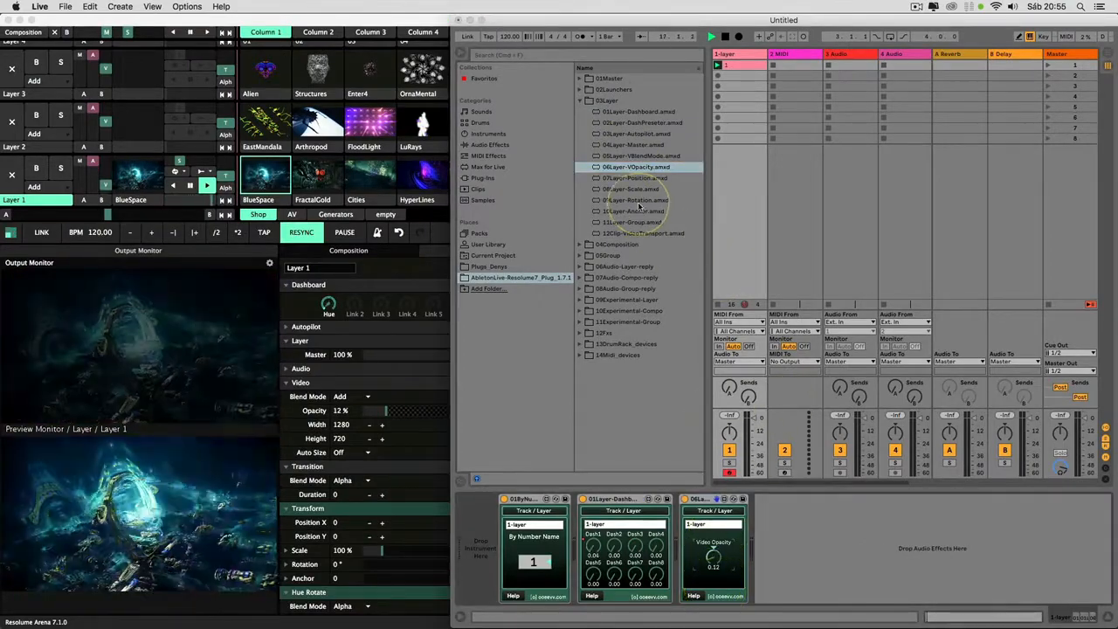
Add 09Layer-Rotation.amxd with RotX set to 0.60, and delete the 06Layer-VOpacity device.
drag(639, 202, 847, 585)
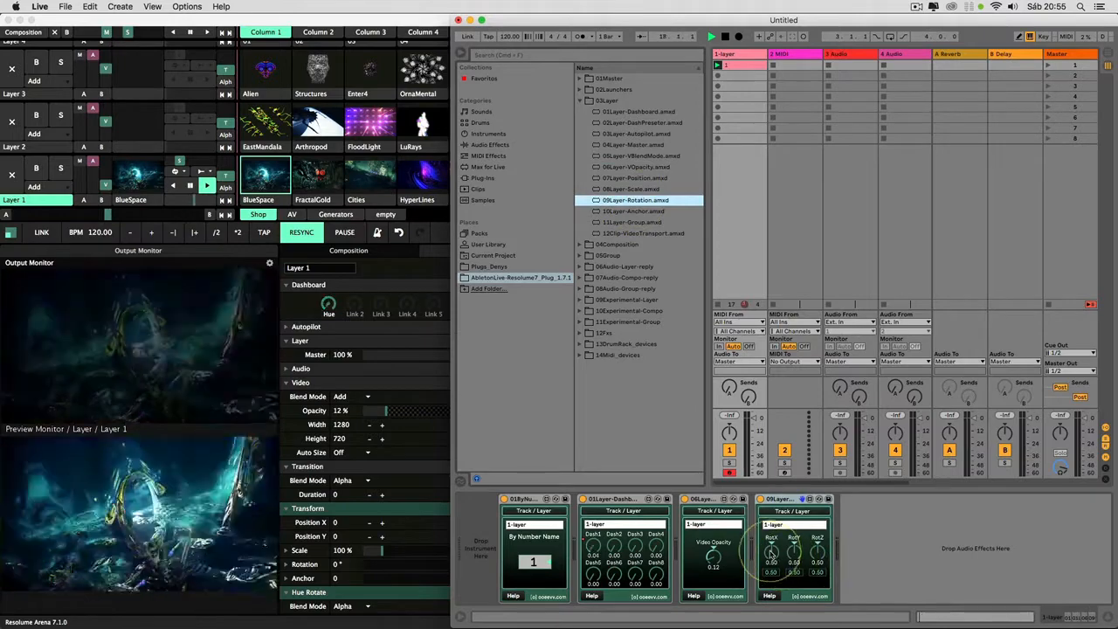
drag(771, 554, 770, 542)
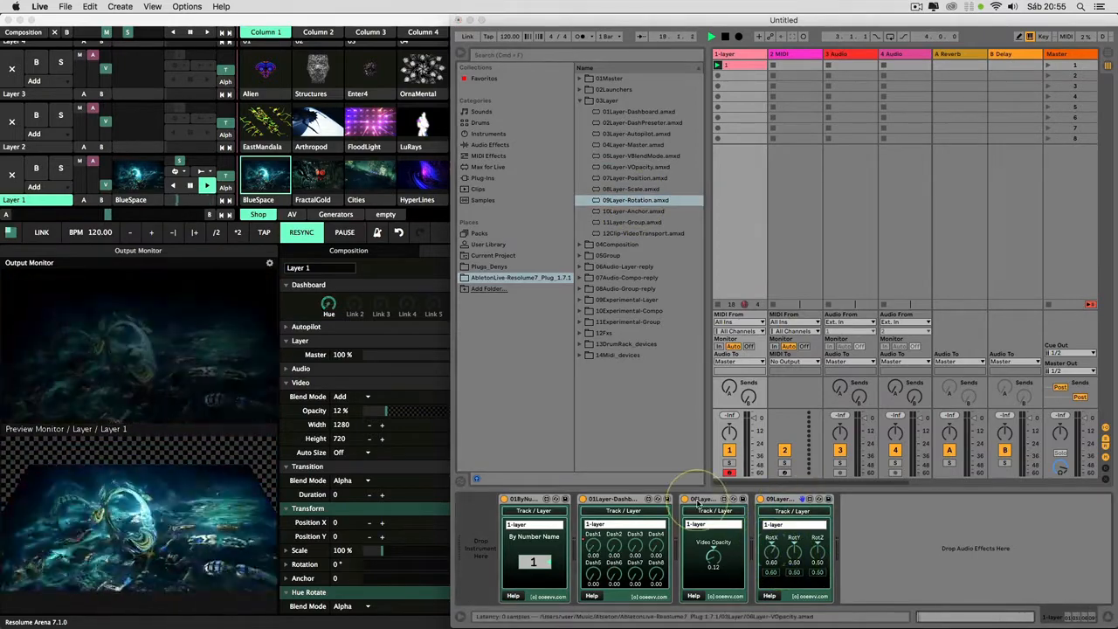
key(Delete)
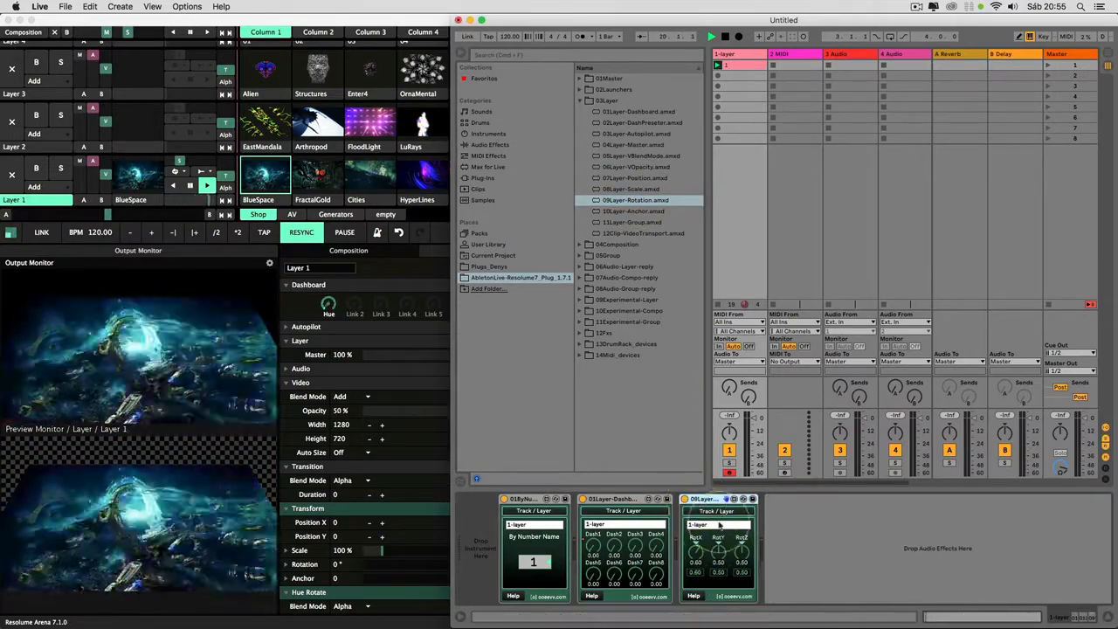
Add 08Layer-Scale.amxd with Scale set to 0.23 and 07Layer-Position.amxd with PositionX set to 0.53.
drag(632, 188, 712, 212)
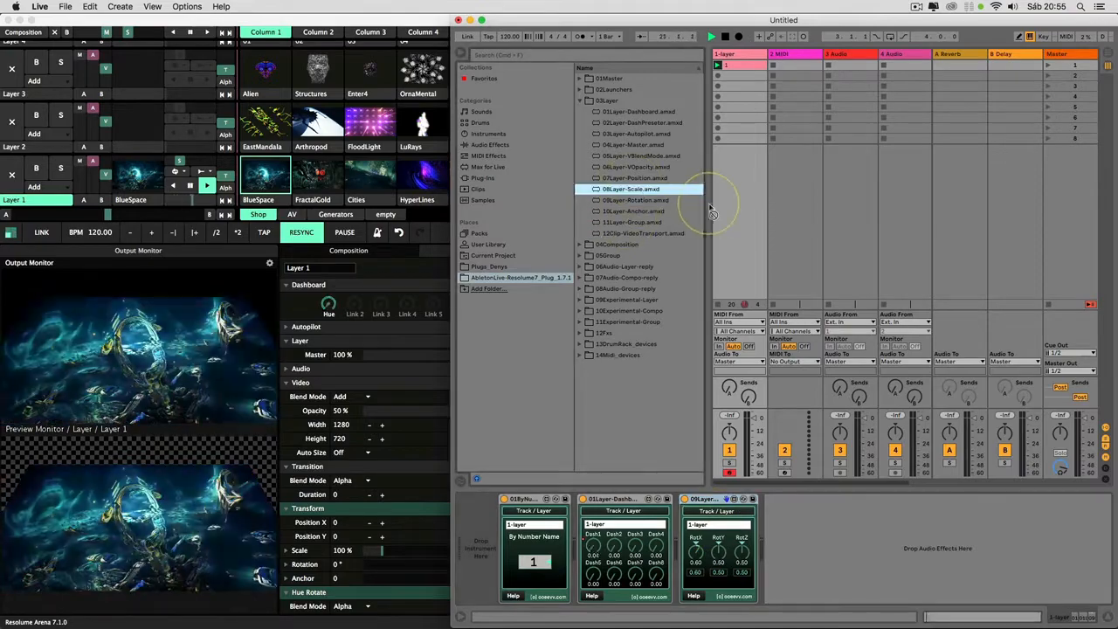
drag(747, 250, 805, 545)
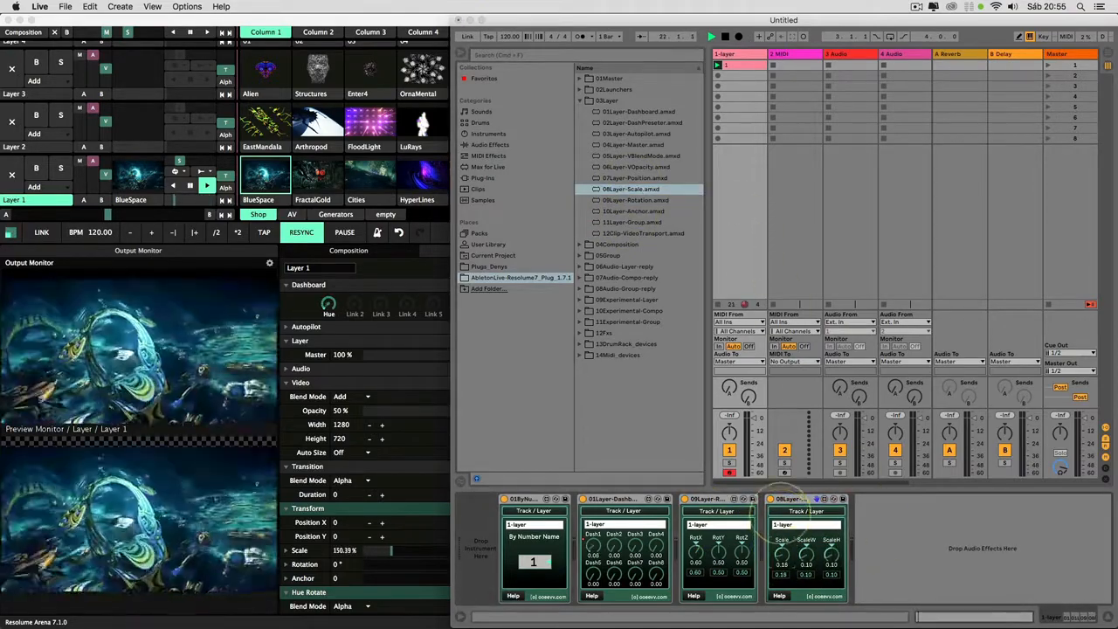
click(633, 177)
drag(853, 492, 880, 543)
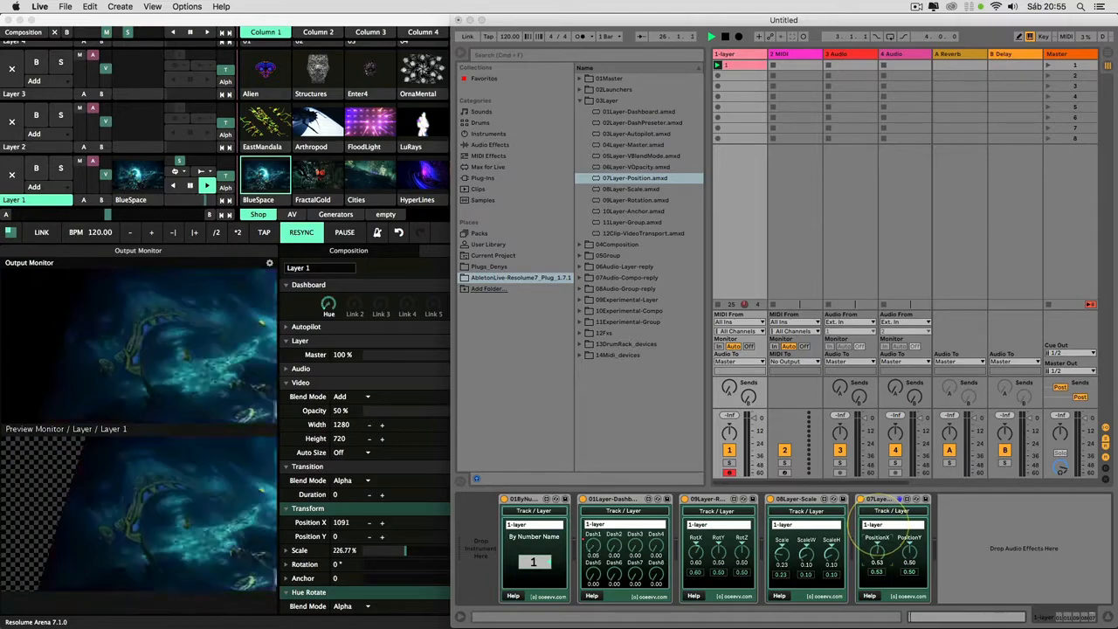
Delete the Position, Scale, Rotation and Dashboard devices from the 1-layer track, keeping only the By Number Name launcher.
click(882, 505)
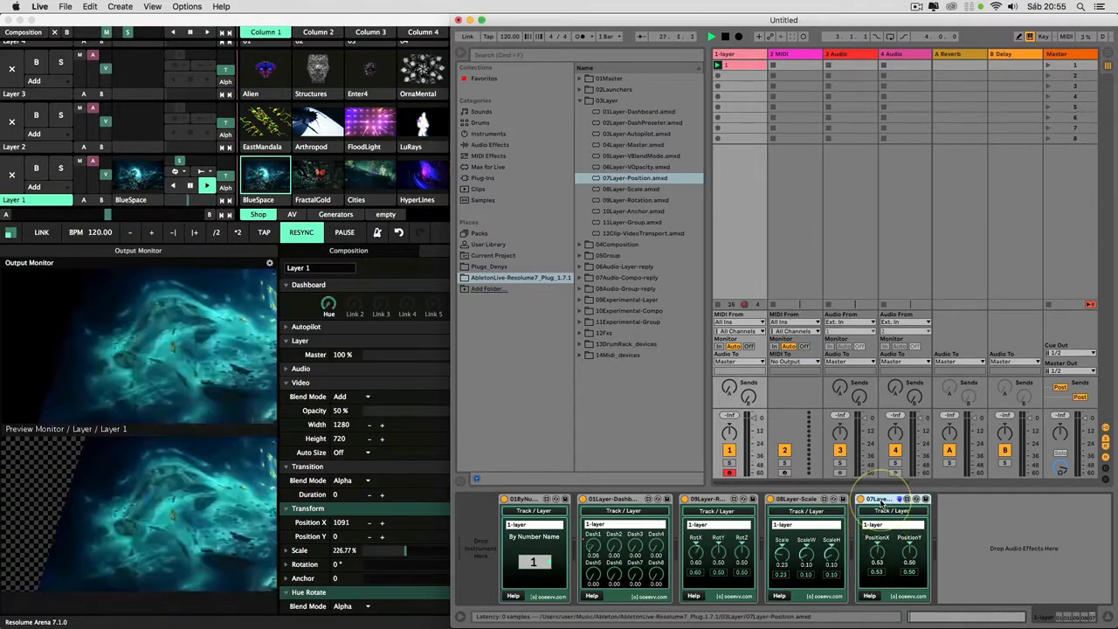
key(Delete)
key(Delete)
key(Delete)
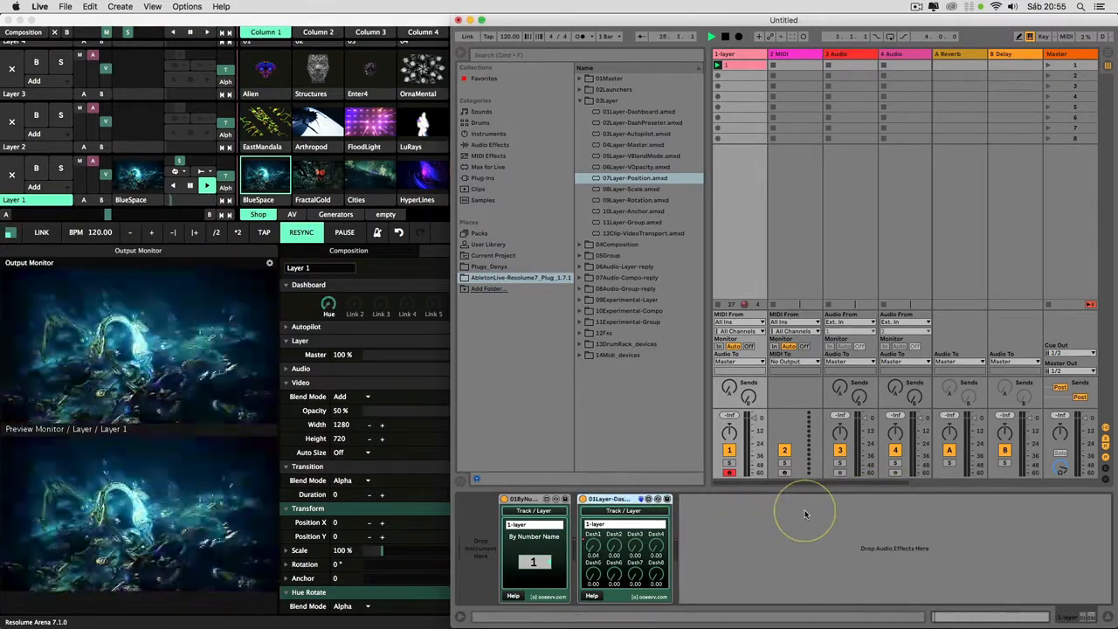
key(Delete)
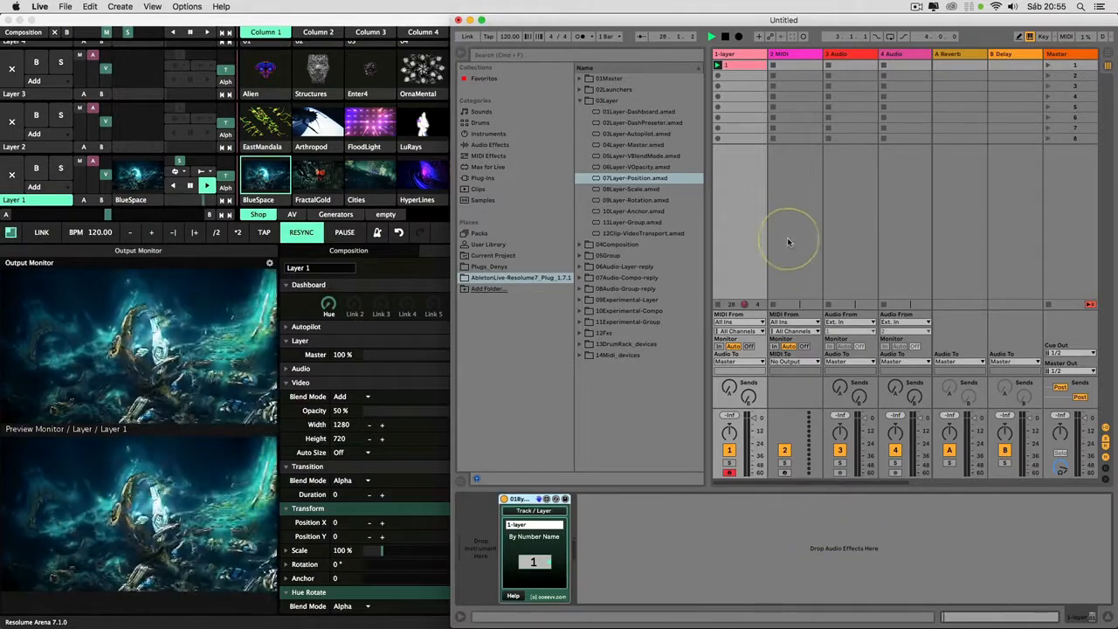
Add 01Compo-Dash.amxd from 04Composition to the 1-layer track, show the Composition settings in Resolume Arena and switch back to Ableton Live.
click(578, 102)
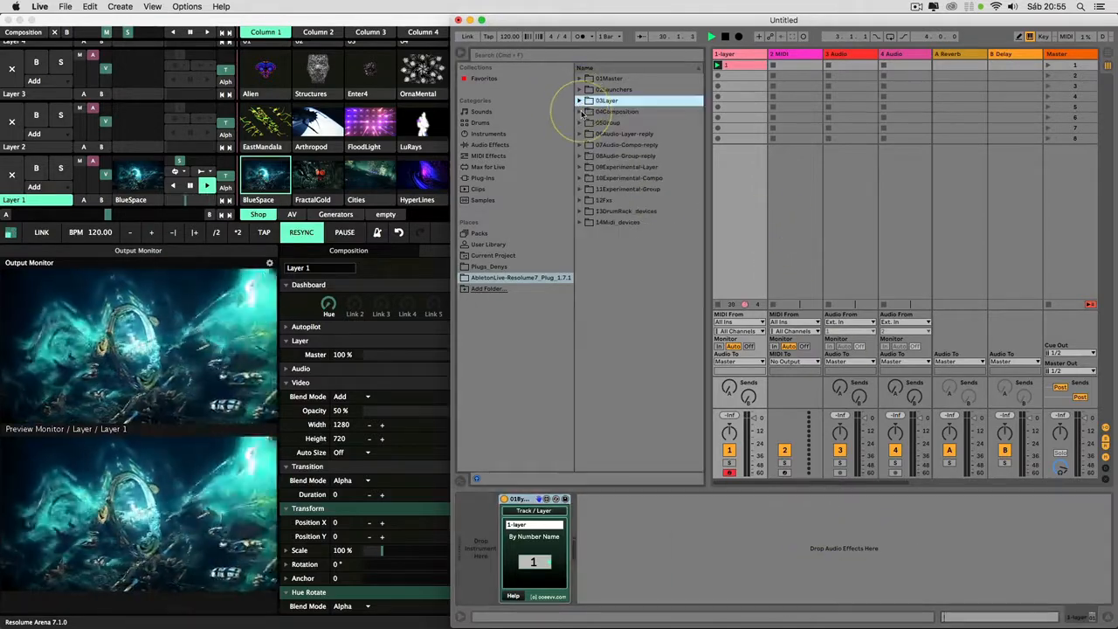
click(580, 112)
drag(633, 124, 684, 491)
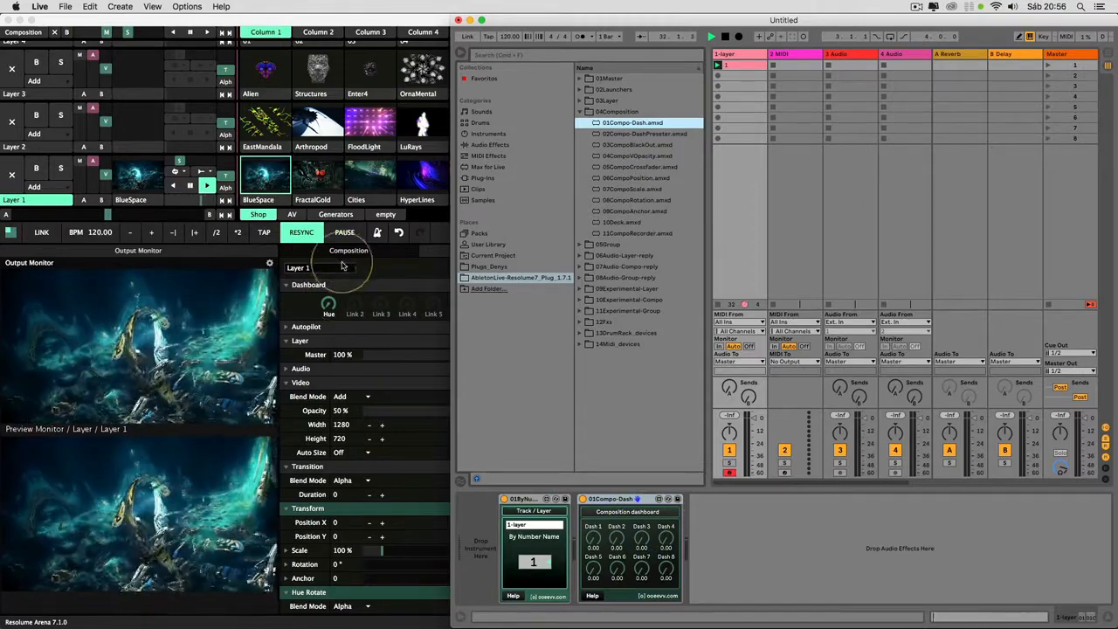
click(352, 256)
key(super+Tab)
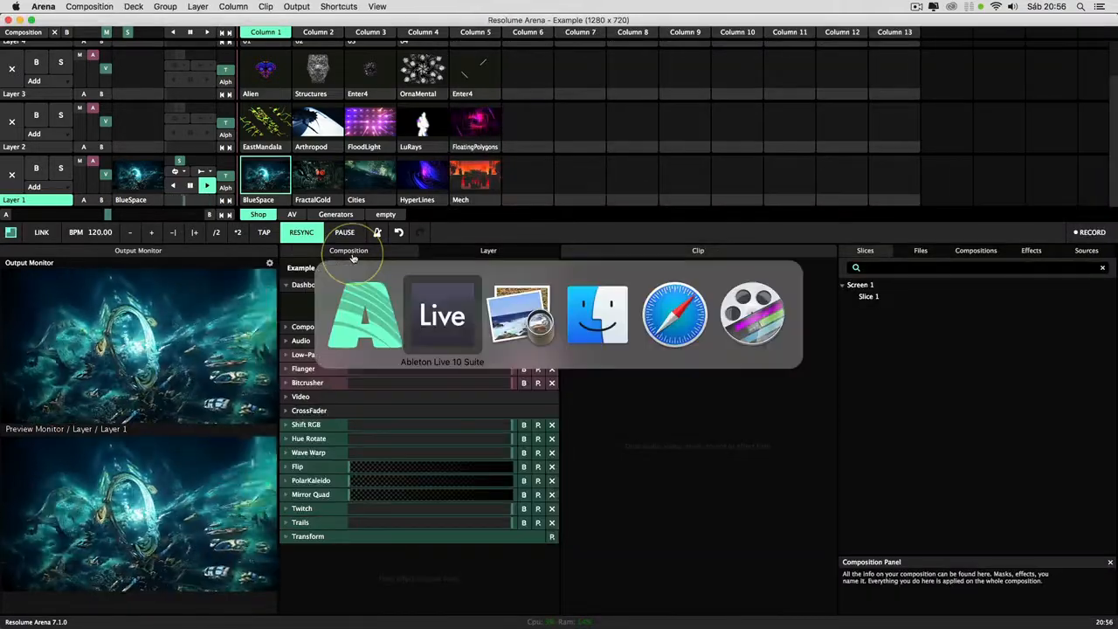
Set the Composition dashboard's Dash 1 to 8 to 0.85, 0.46, 0.60, 0.42, 0.82, 0.40, 0.47 and 0.02.
drag(593, 555, 594, 498)
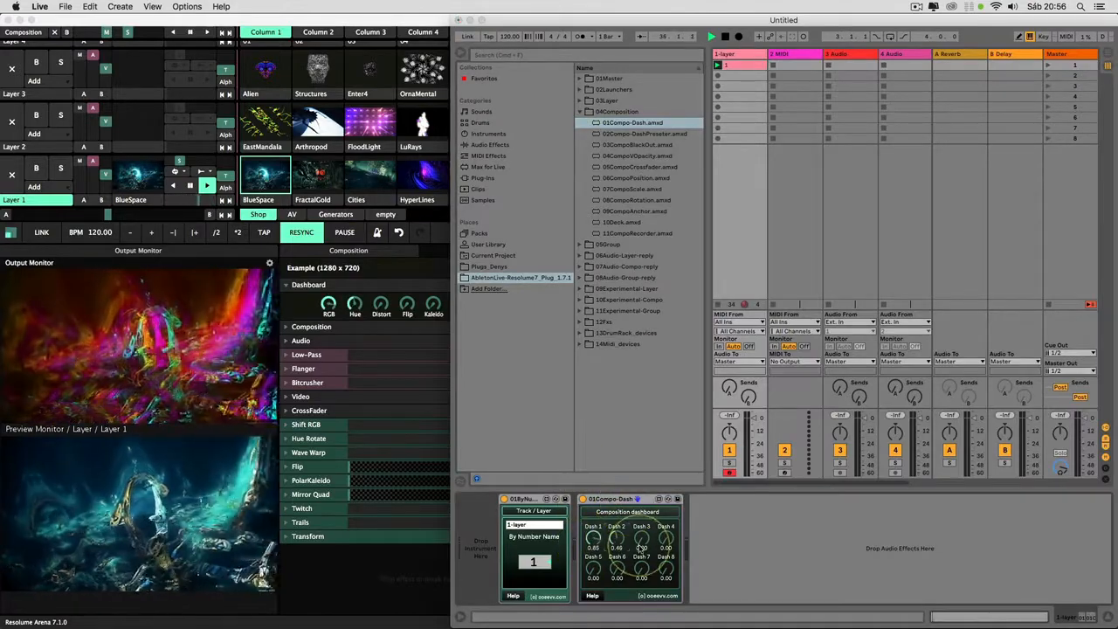
drag(653, 499, 654, 497)
drag(665, 541, 668, 511)
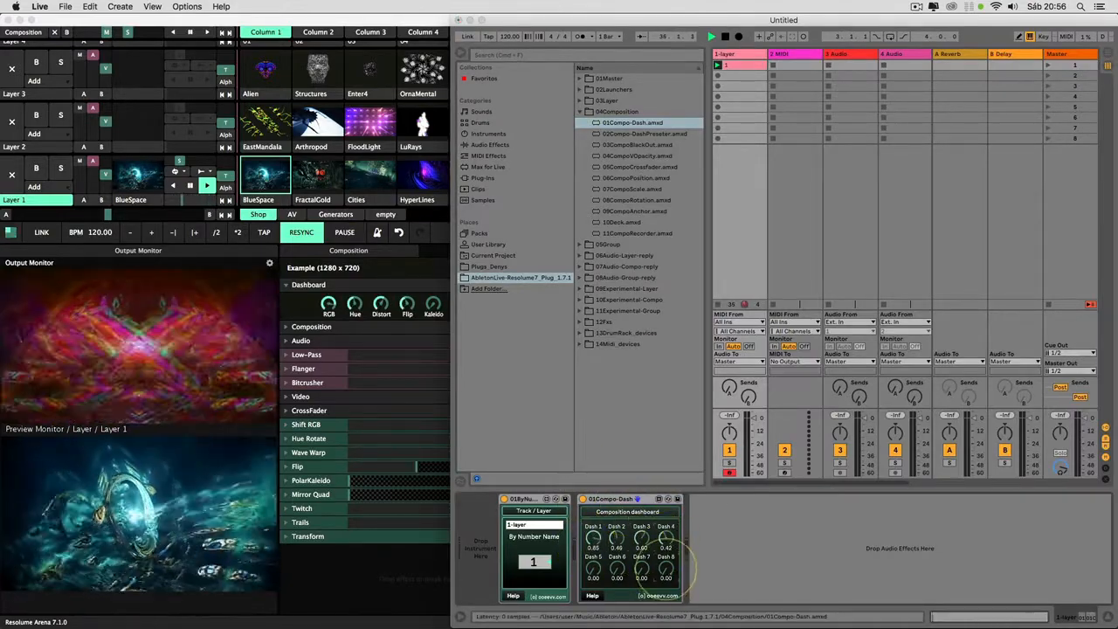
drag(668, 599, 646, 577)
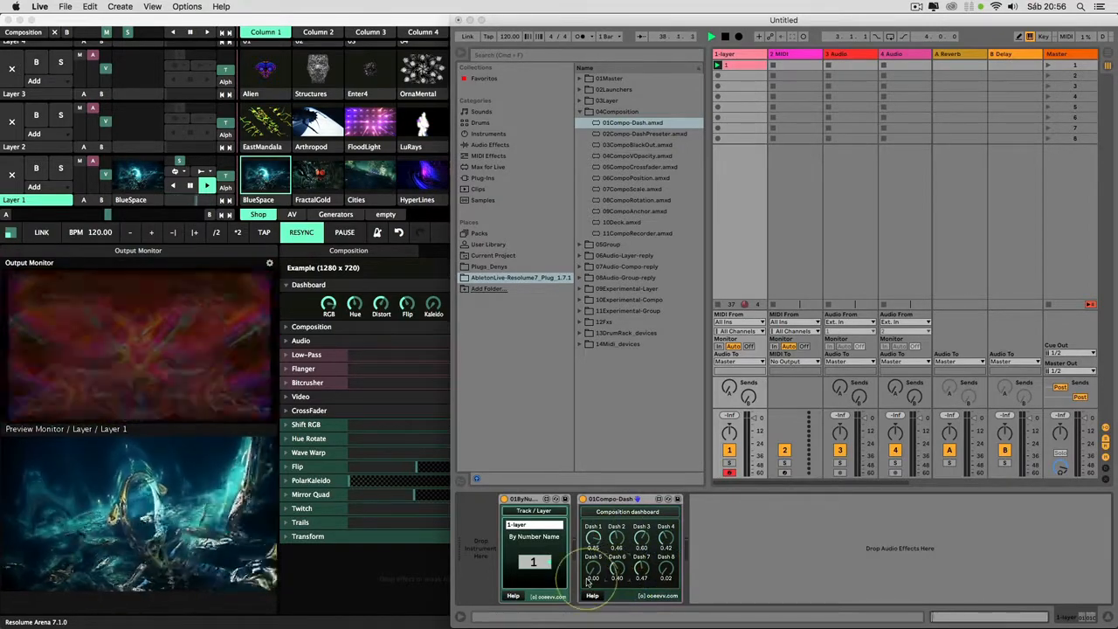
drag(596, 573, 596, 511)
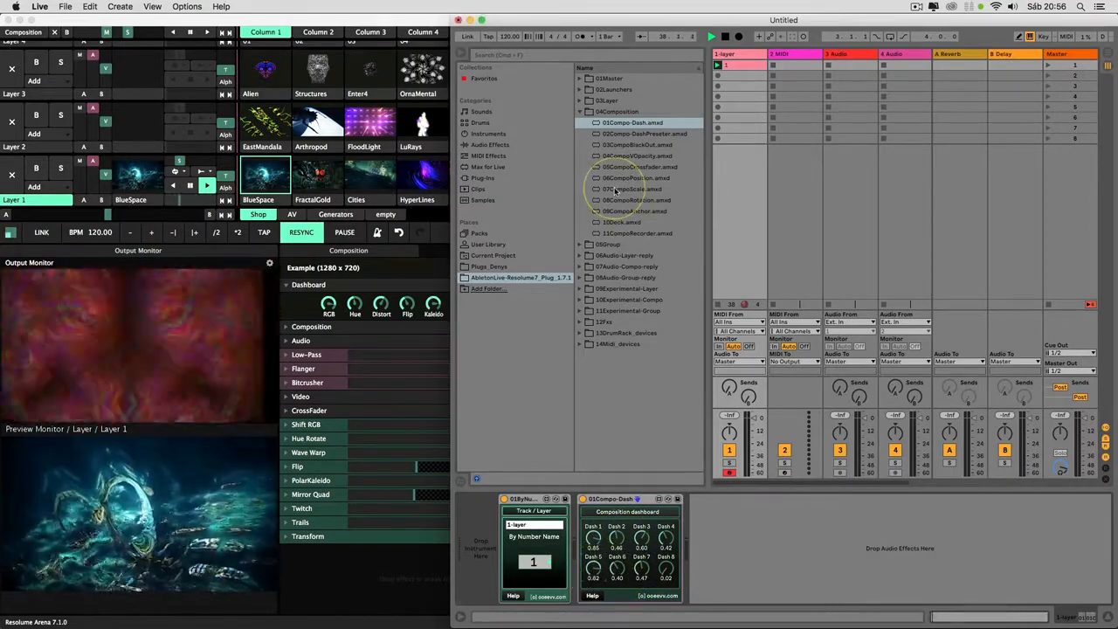
Add 07CompoScale.amxd to the 1-layer track with Scale set to 0.25, and open the device's help.
drag(616, 189, 723, 217)
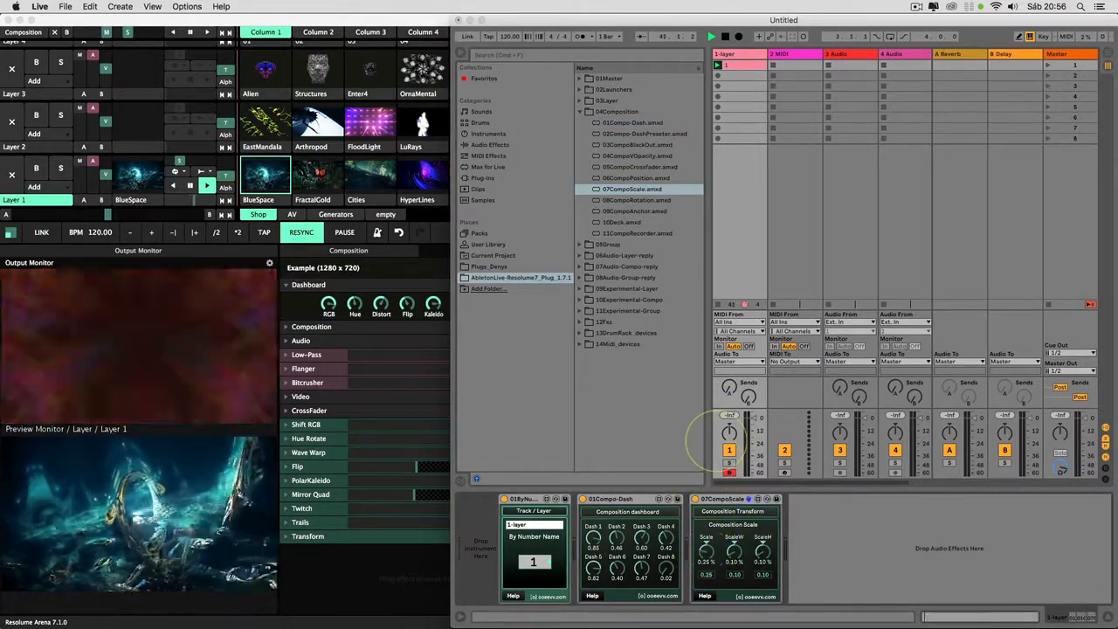
click(704, 596)
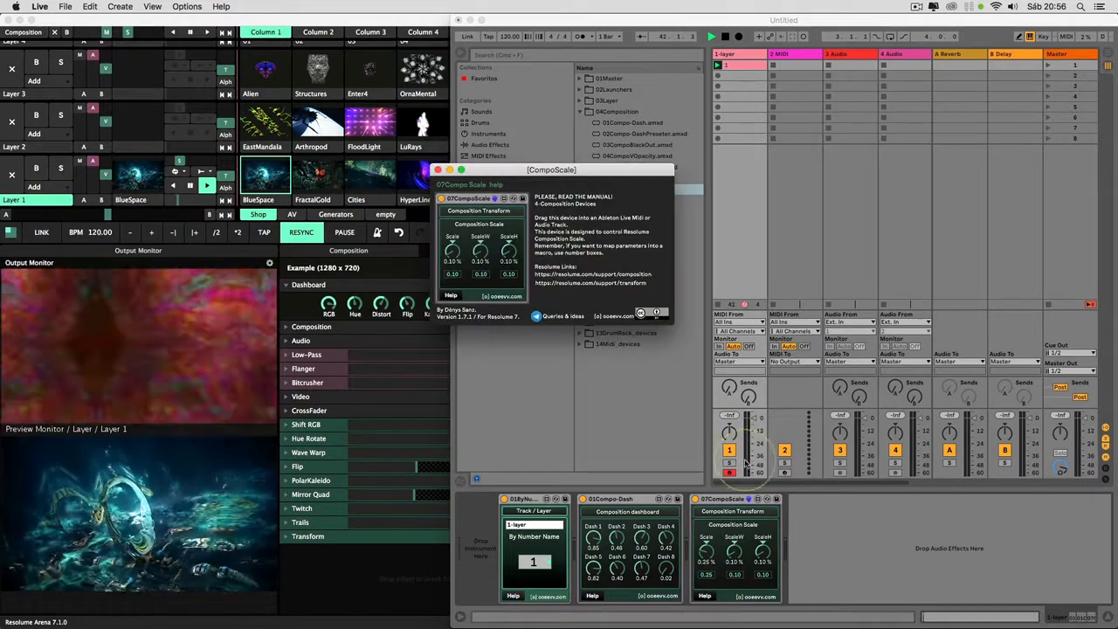
View the Resolume composition and transform support pages linked from the CompoScale help, closing both pages and the help window.
click(590, 276)
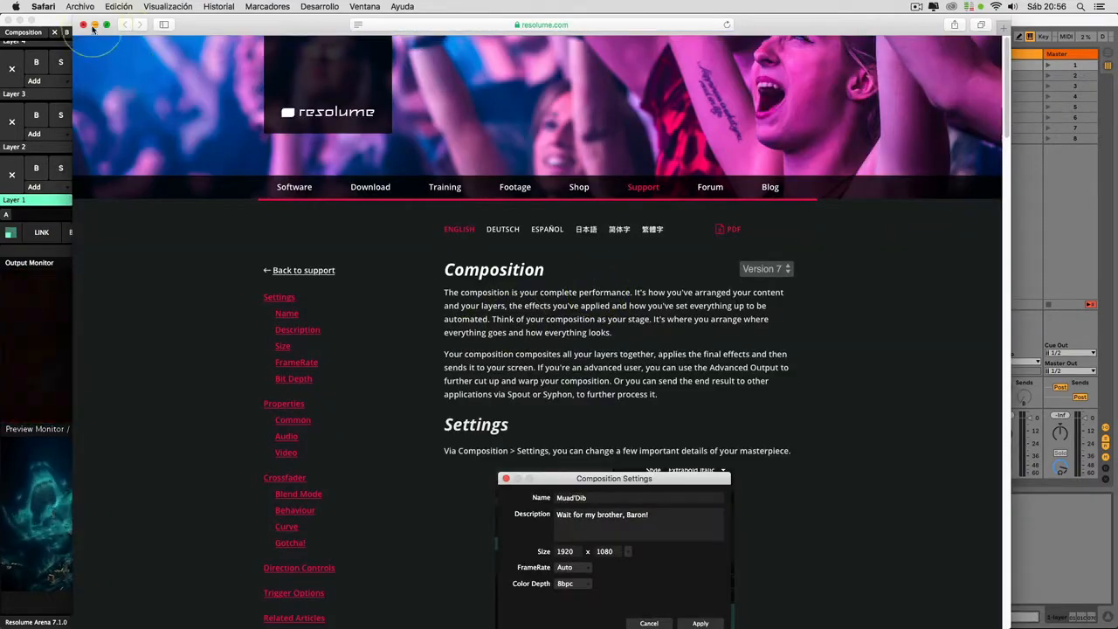
click(82, 24)
click(573, 287)
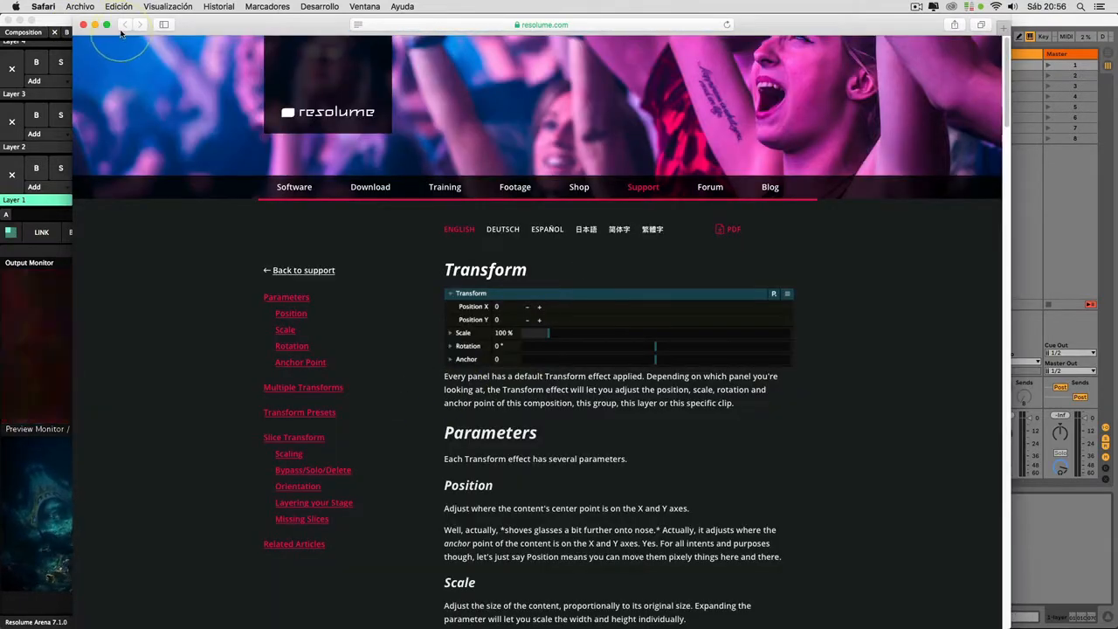
click(83, 25)
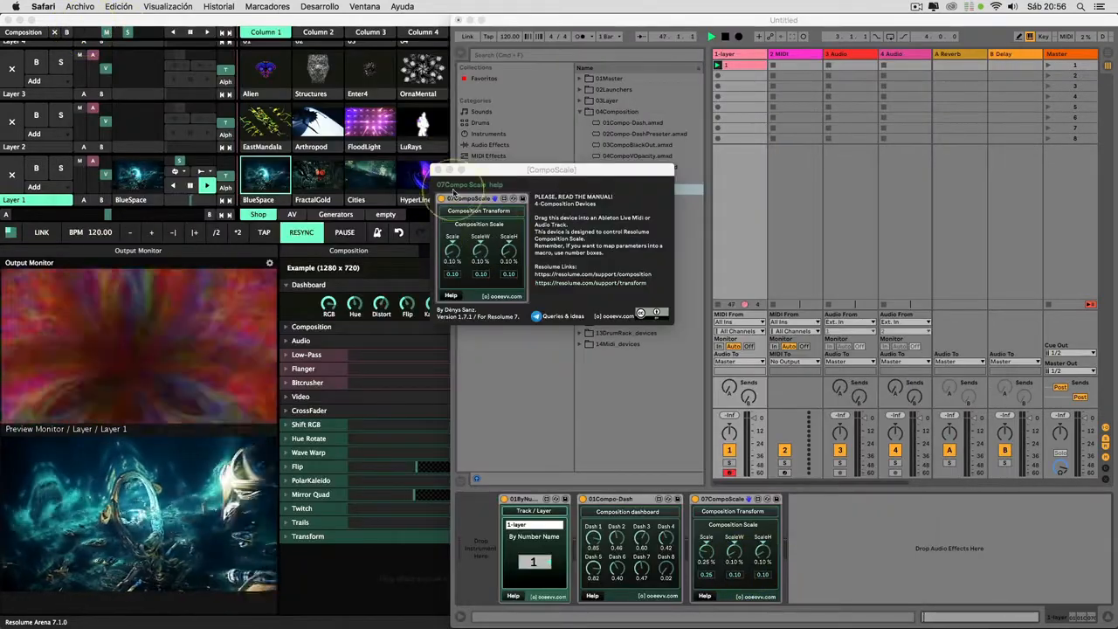
click(438, 170)
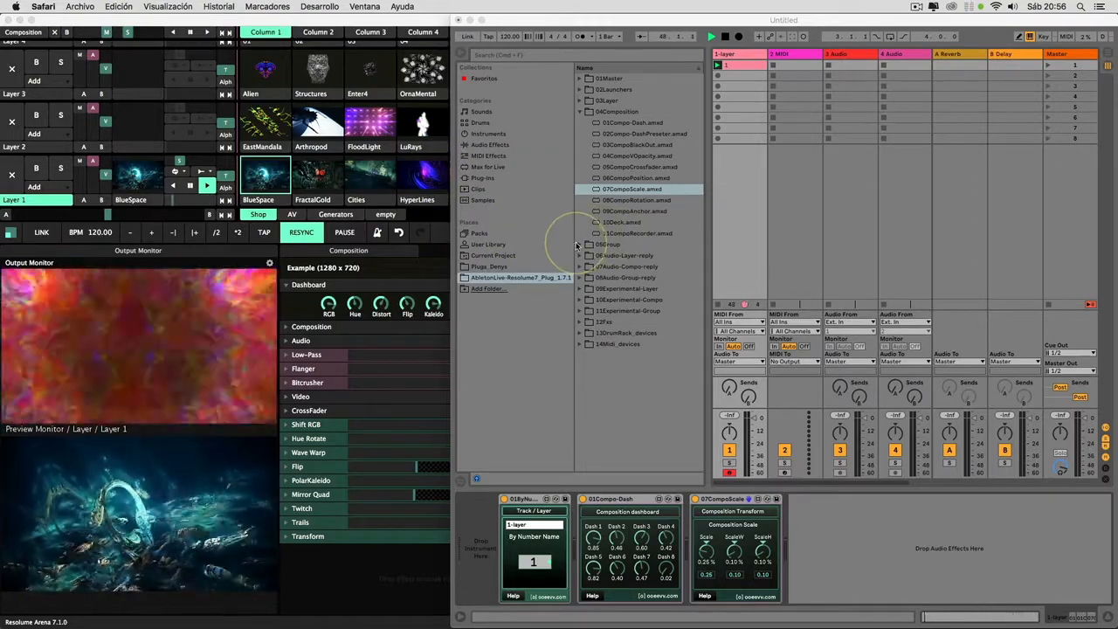
Add 04VideoGroup.amxd and 07GroupRotation.amxd from the 05Group folder to the 1-layer track.
click(576, 245)
click(578, 245)
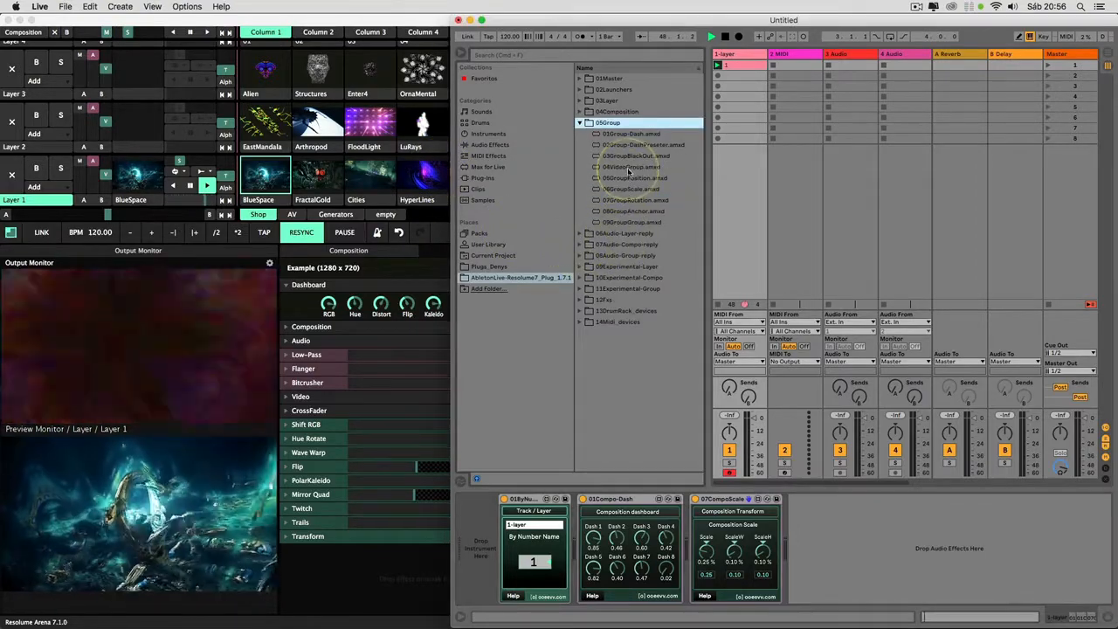
drag(627, 172, 838, 524)
drag(661, 200, 976, 558)
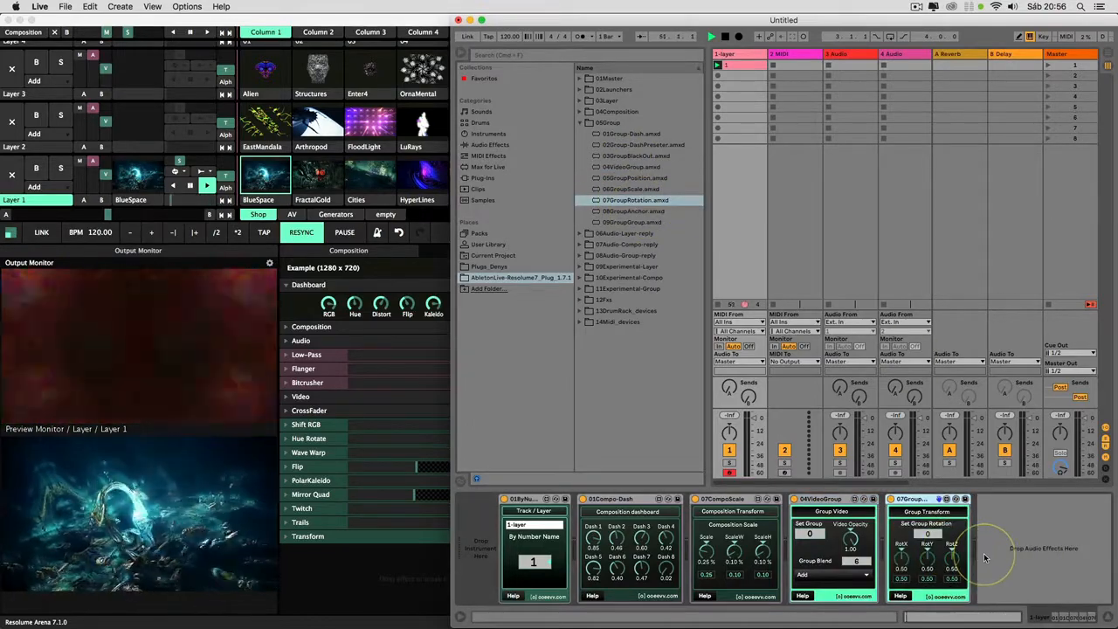
Delete the Group Rotation, Video Group, CompoScale and Compo-Dash devices from the 1-layer track, keeping only the By Number Name launcher.
click(933, 503)
key(Delete)
click(829, 500)
key(Delete)
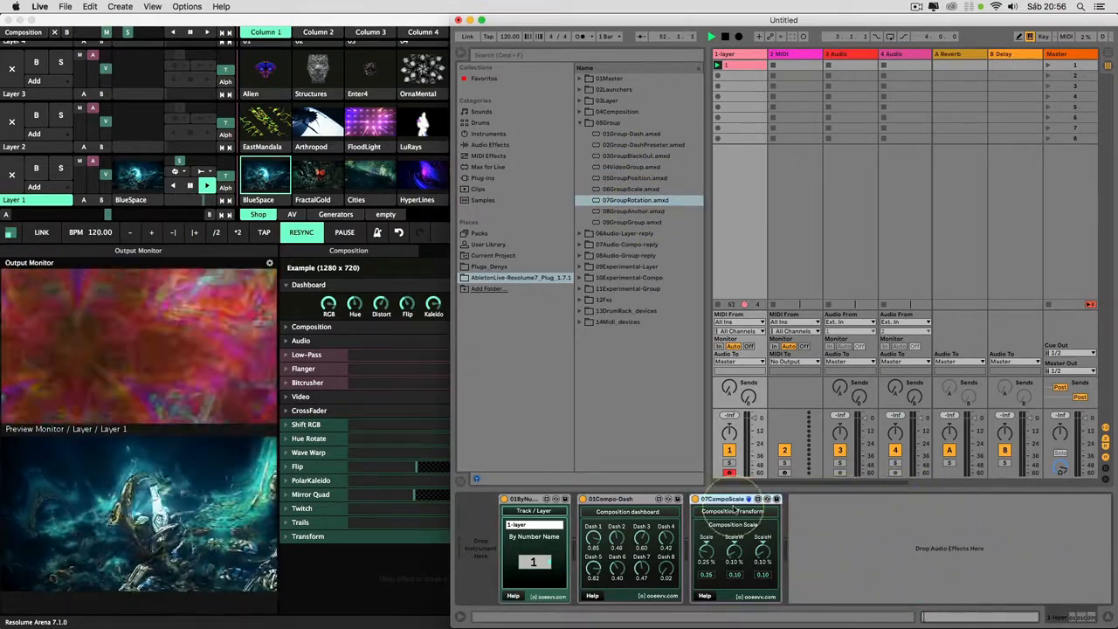
click(726, 505)
key(Delete)
key(Delete)
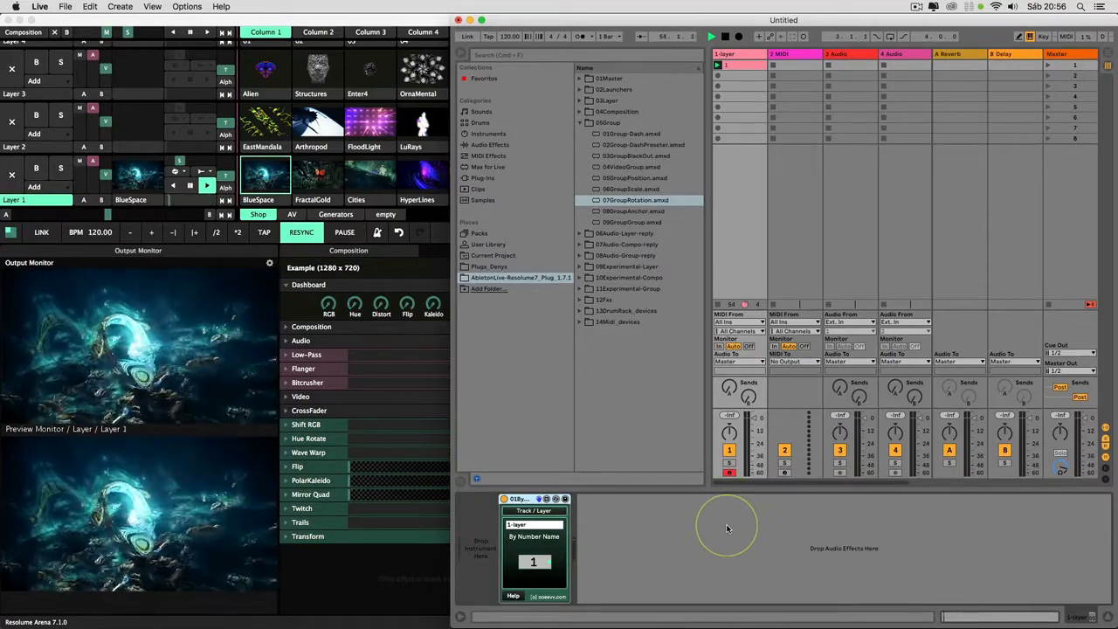
Switch to Preview to show the plug-in's MANUAL.pdf.
key(super+Tab)
key(super+Tab)
key(super+Tab)
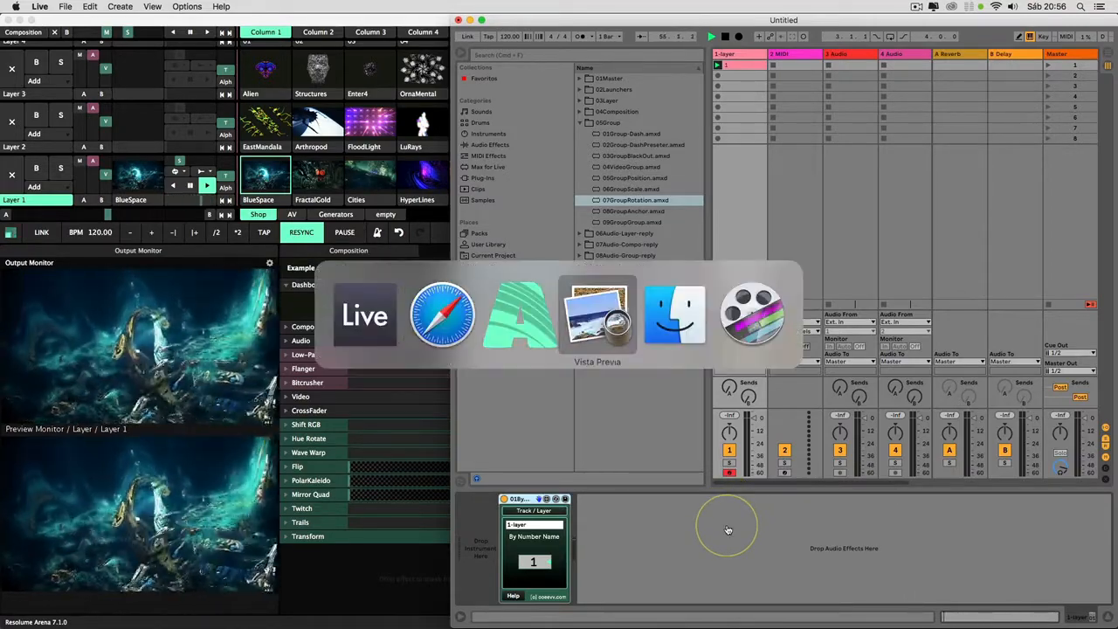
key(super+Tab)
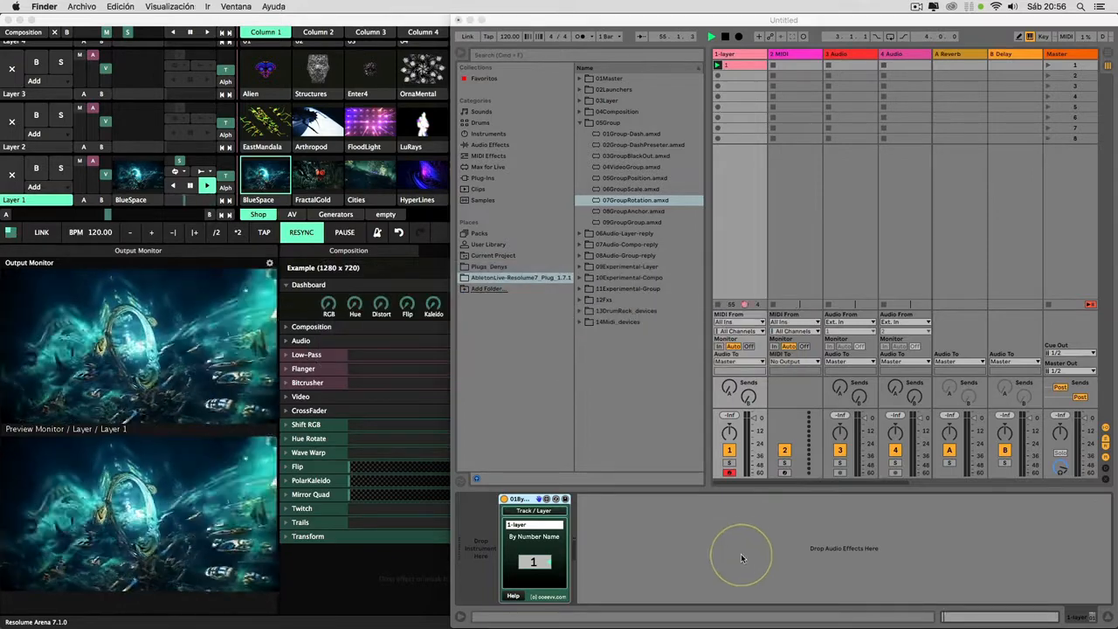
key(super+Tab)
key(super+Tab)
key(super+Tab)
key(super+Tab)
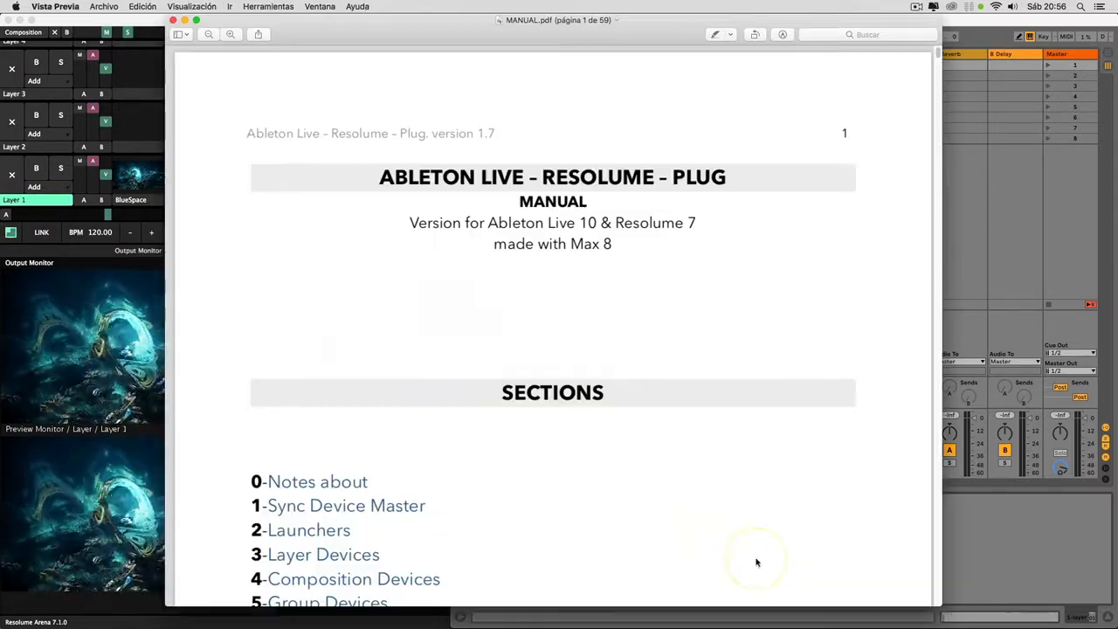
Go to the manual's 5-Group Devices section from its list of sections, read the notes there and close the manual.
scroll(631, 499, down, 6)
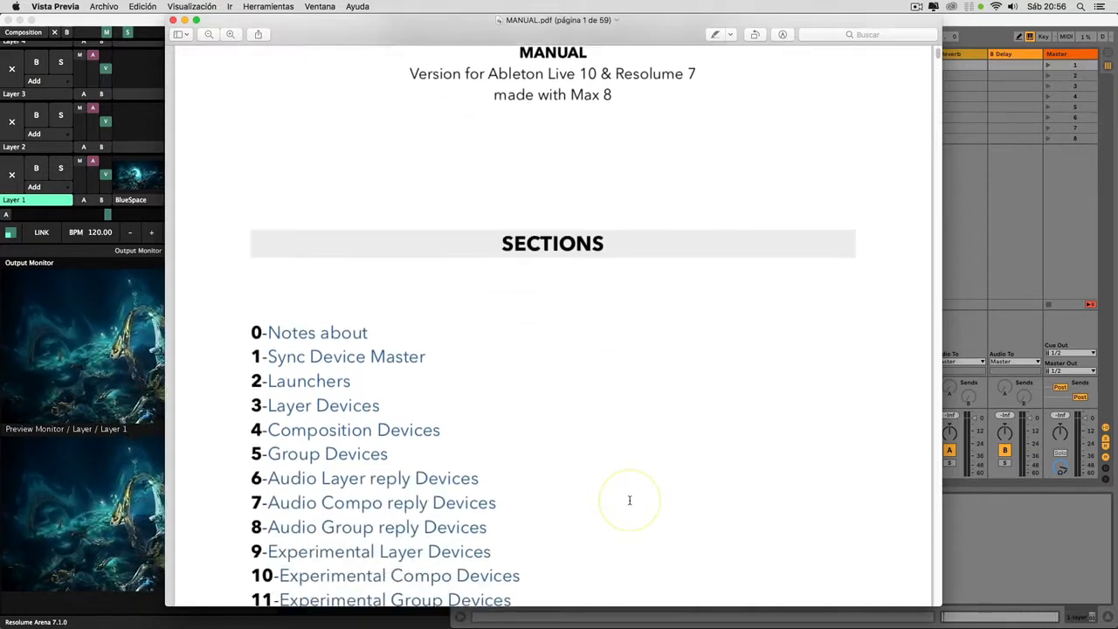
scroll(632, 492, down, 1)
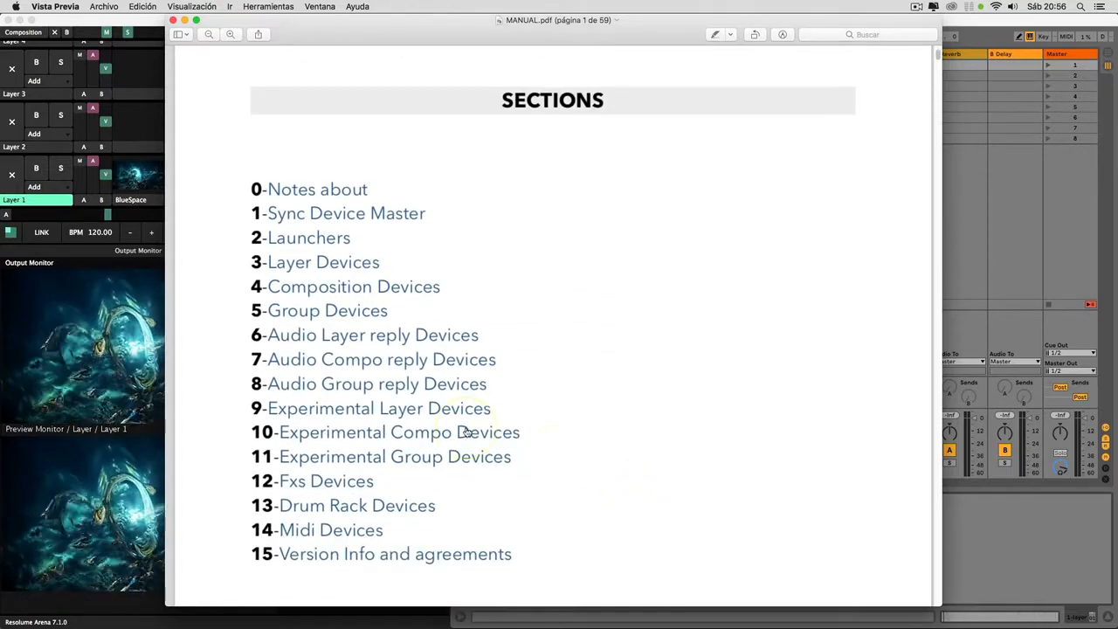
click(321, 313)
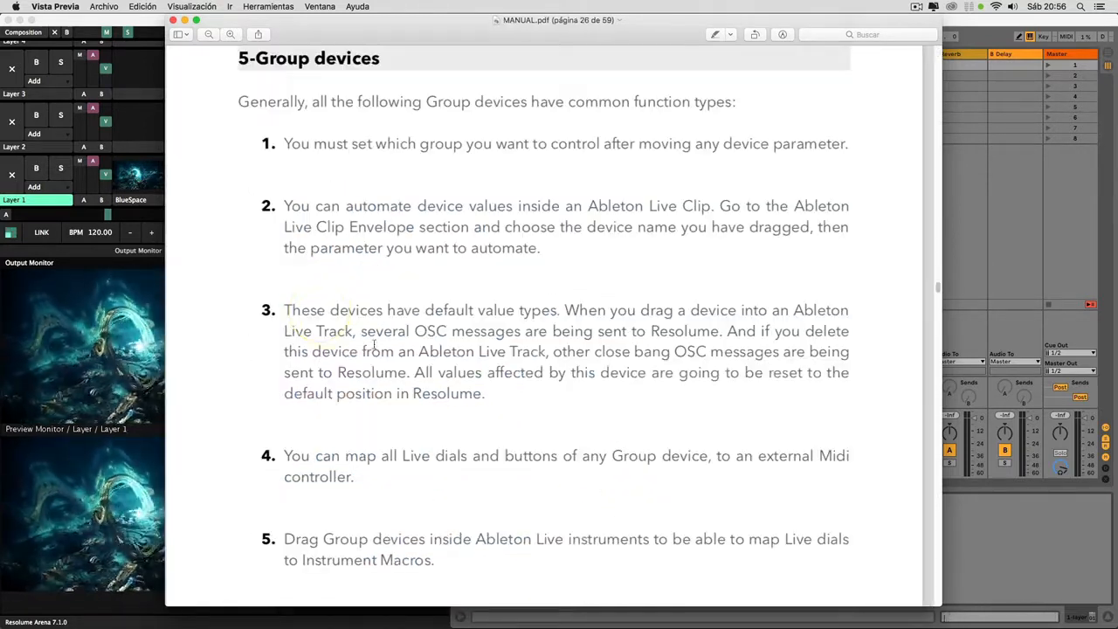
scroll(374, 344, down, 7)
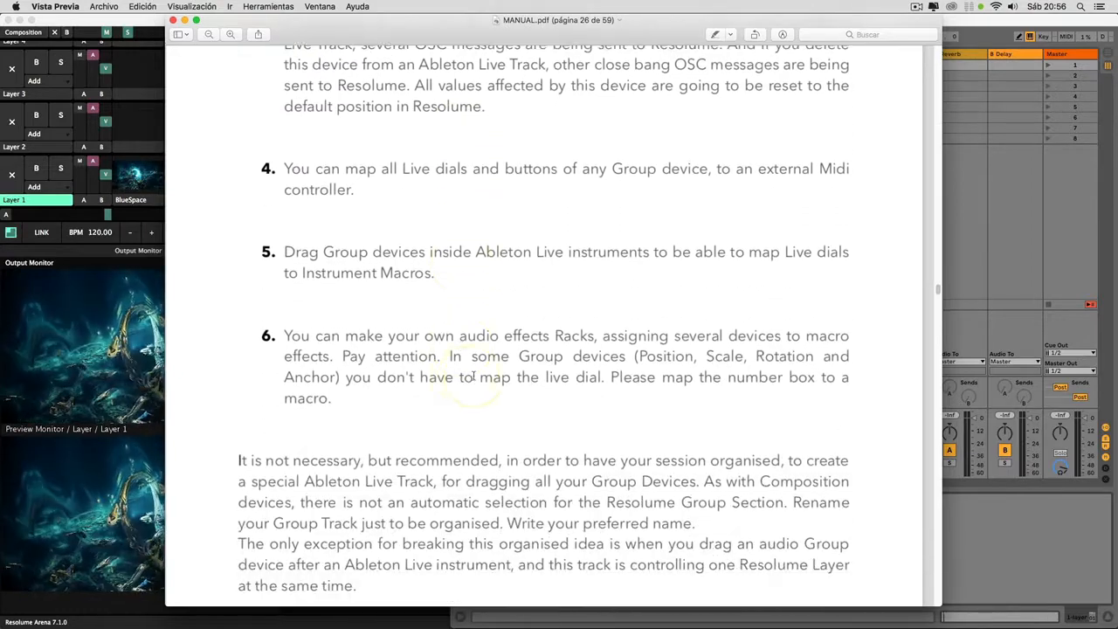
click(173, 20)
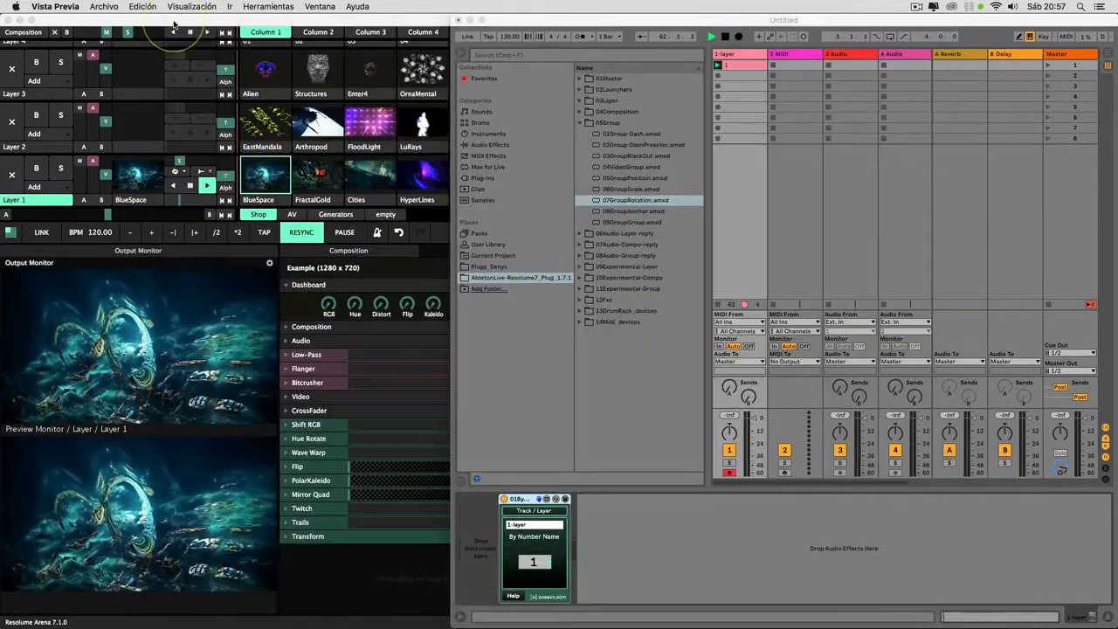
Stop the clip running on the 1-layer track and stop Ableton Live's playback.
click(717, 305)
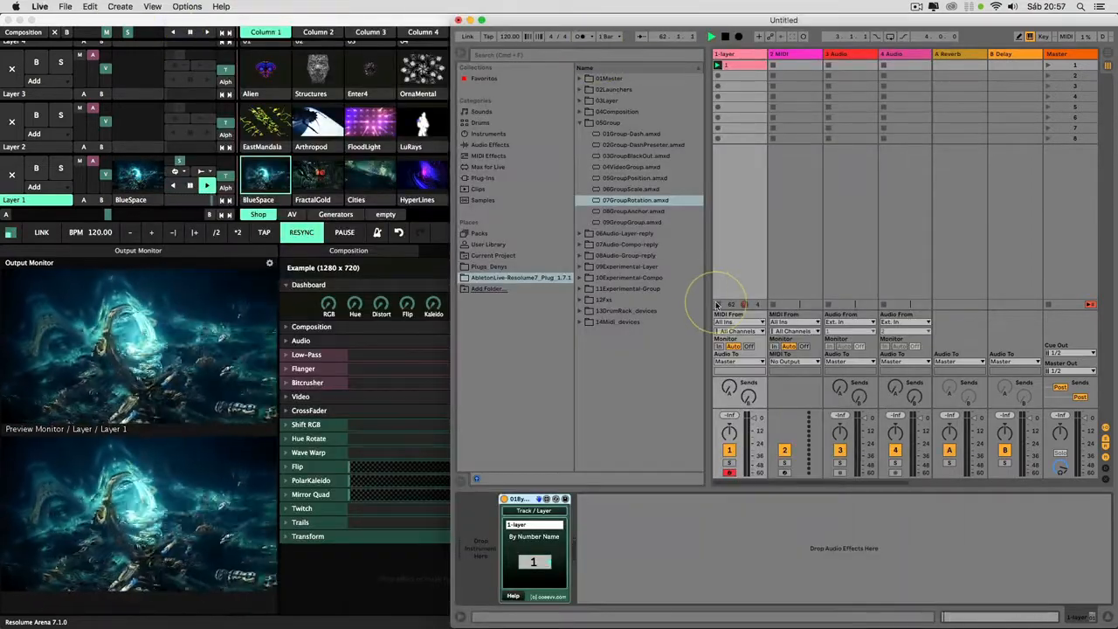
click(726, 35)
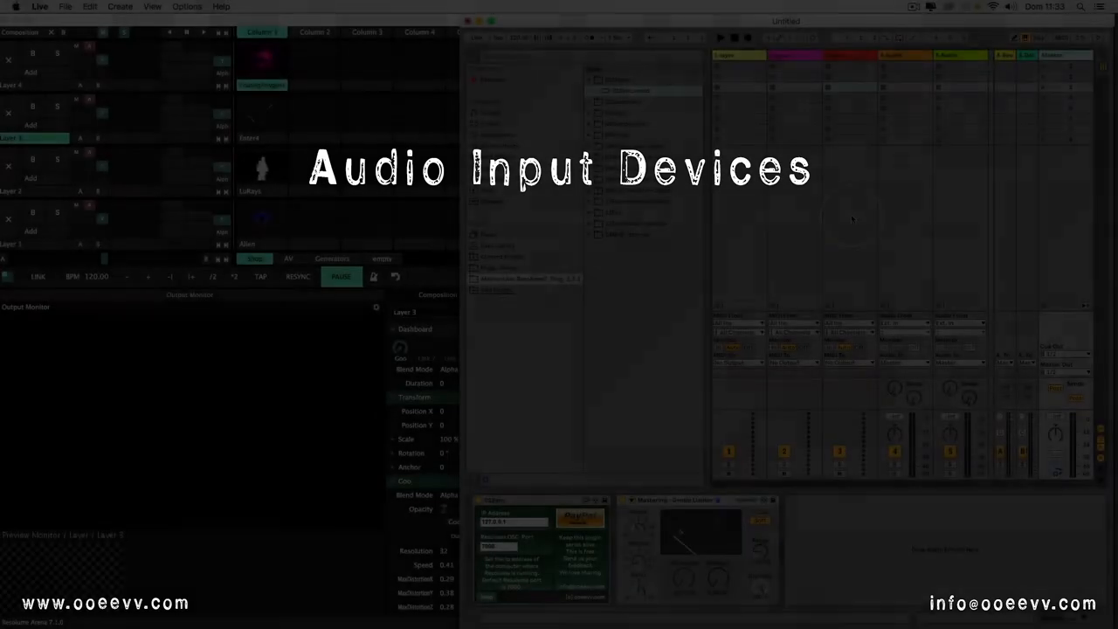
Select the 1-layer, 2-layer and 3-layer tracks in turn to check the matching layer selection in Resolume Arena.
click(738, 56)
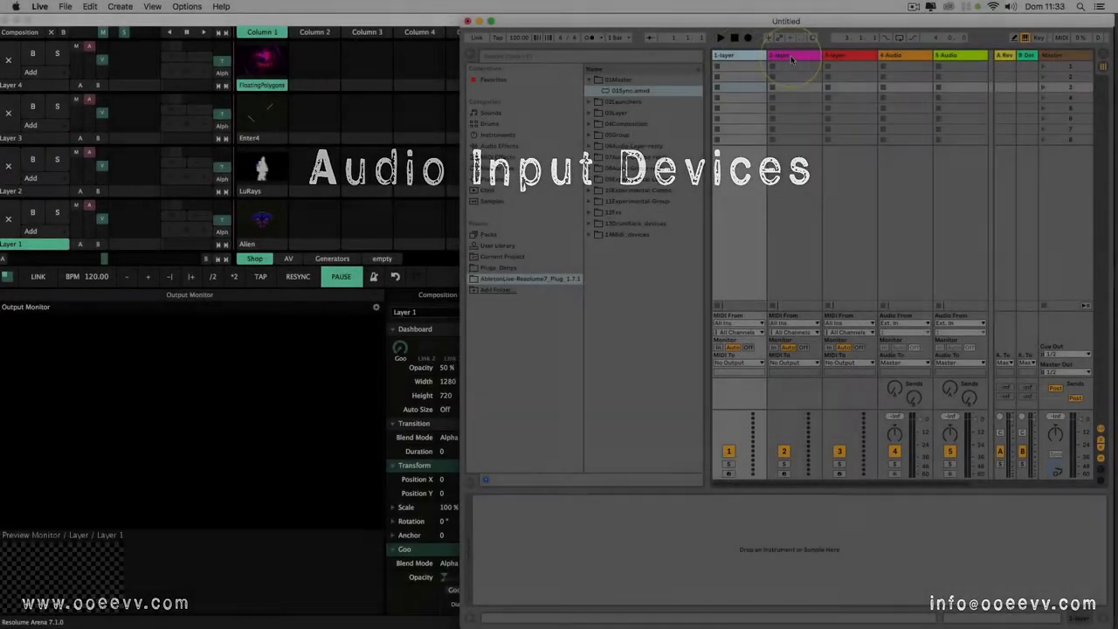
click(791, 56)
click(840, 57)
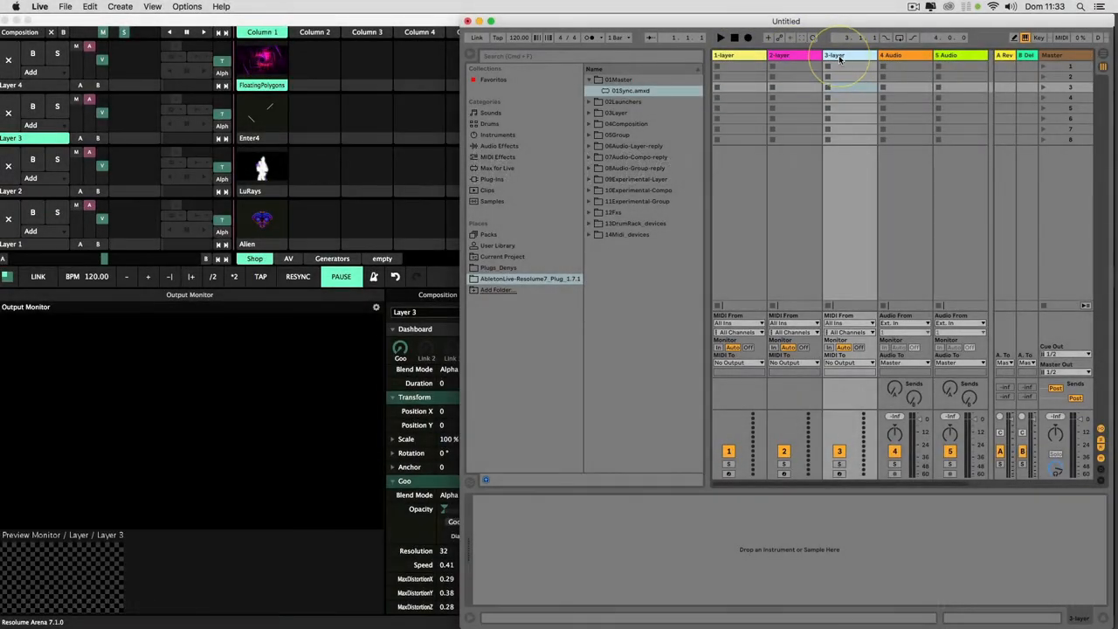
Load the User Library drum racks Kick.adg on 1-layer, Snare.adg on 2-layer and Hh.adg on 3-layer.
click(491, 245)
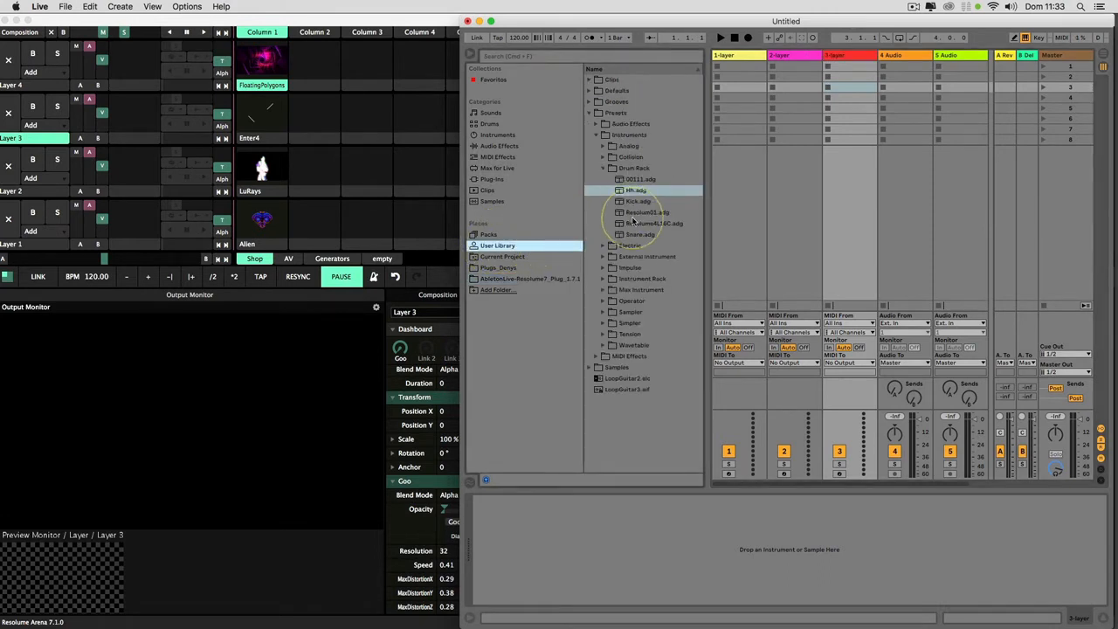
drag(637, 202, 726, 219)
drag(639, 234, 789, 228)
drag(635, 190, 845, 212)
Audition the Kick, Snare and Hh drum rack pads on the 1-layer, 2-layer and 3-layer tracks.
click(748, 80)
click(514, 598)
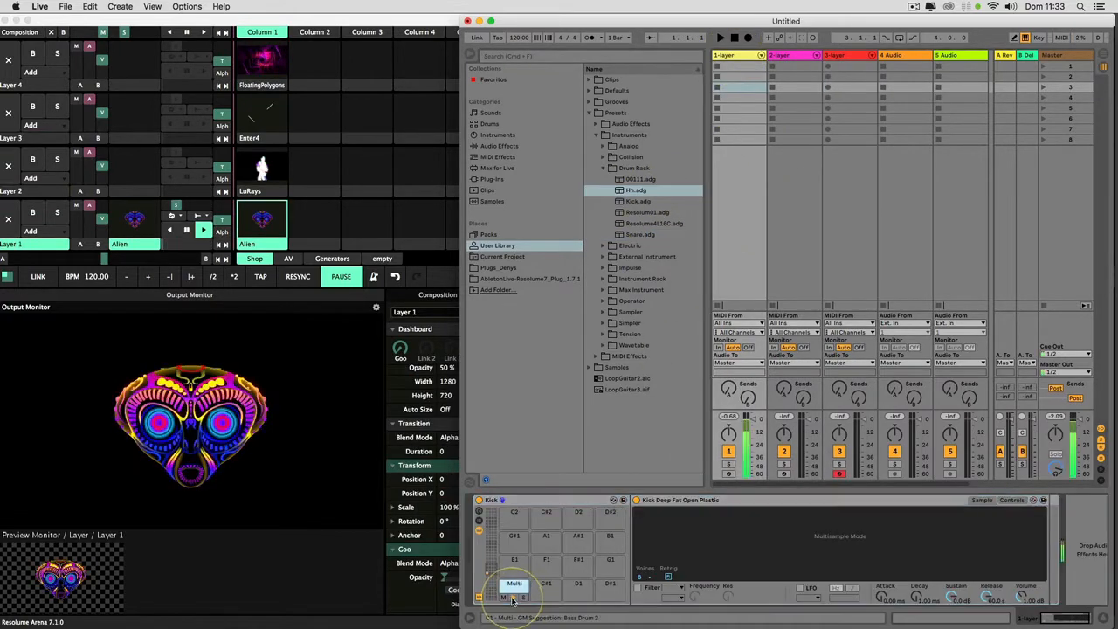
click(793, 59)
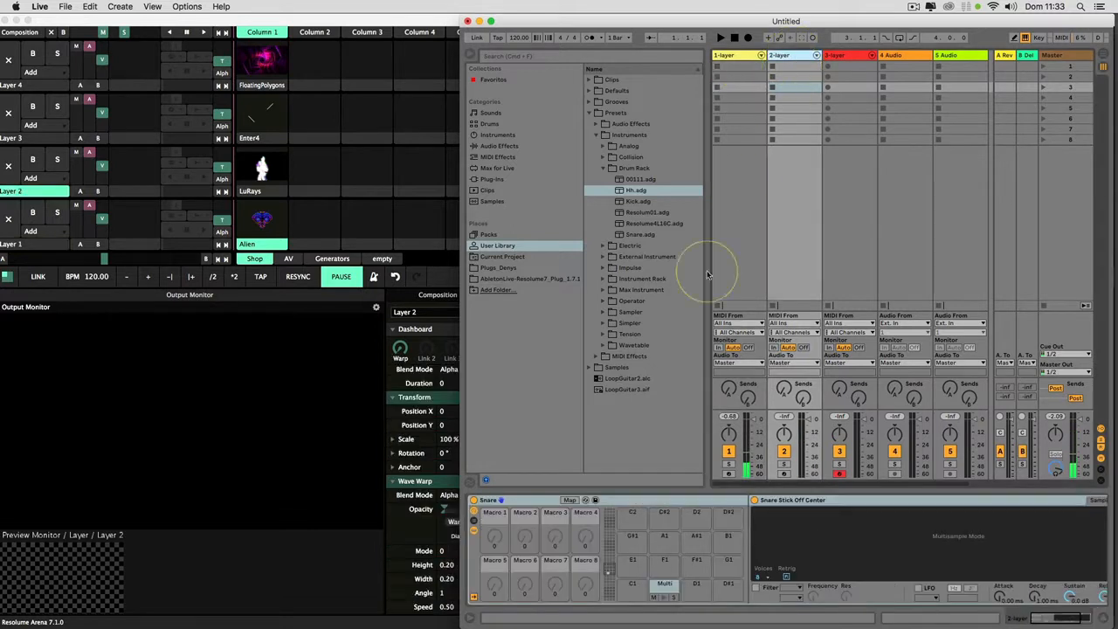
click(663, 598)
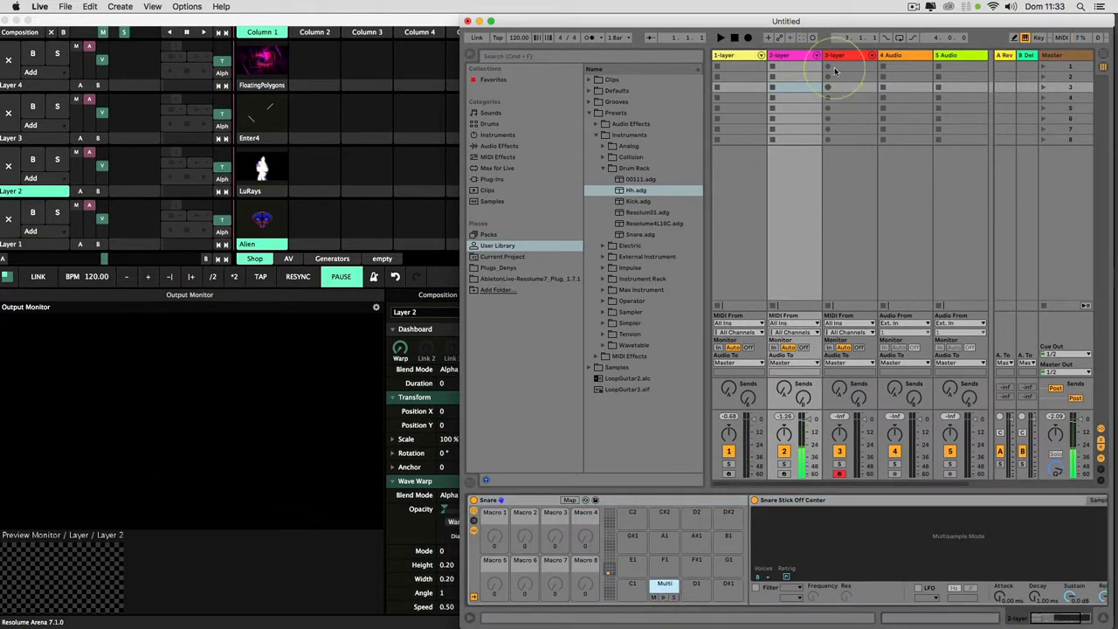
click(843, 59)
click(694, 599)
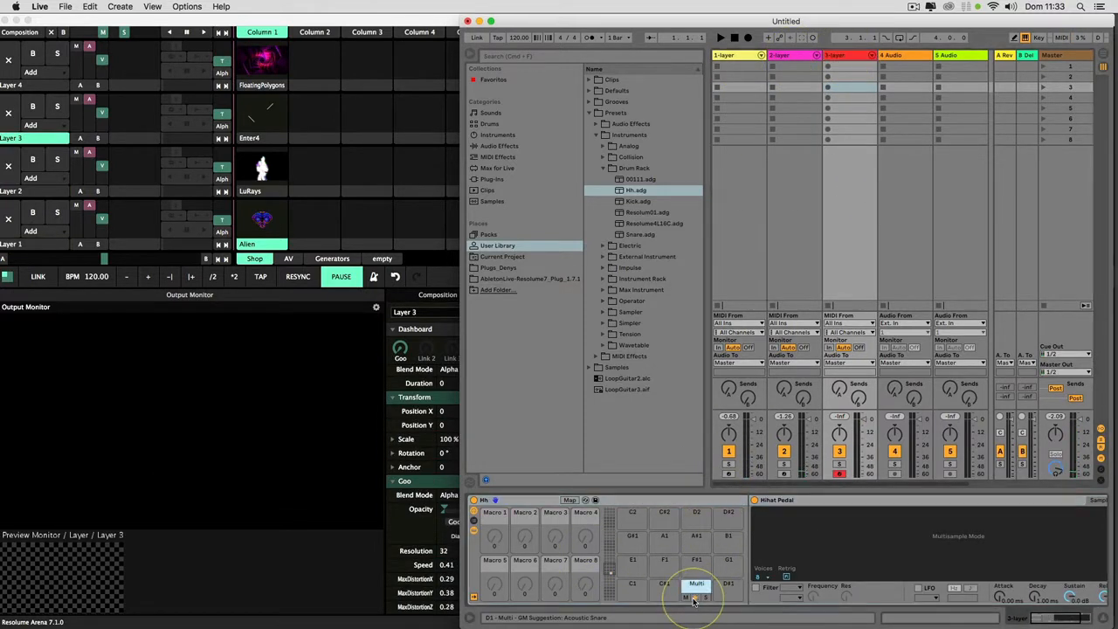
Collapse the drum rack devices, going from the 3-layer track back to the Kick rack on 1-layer.
click(736, 262)
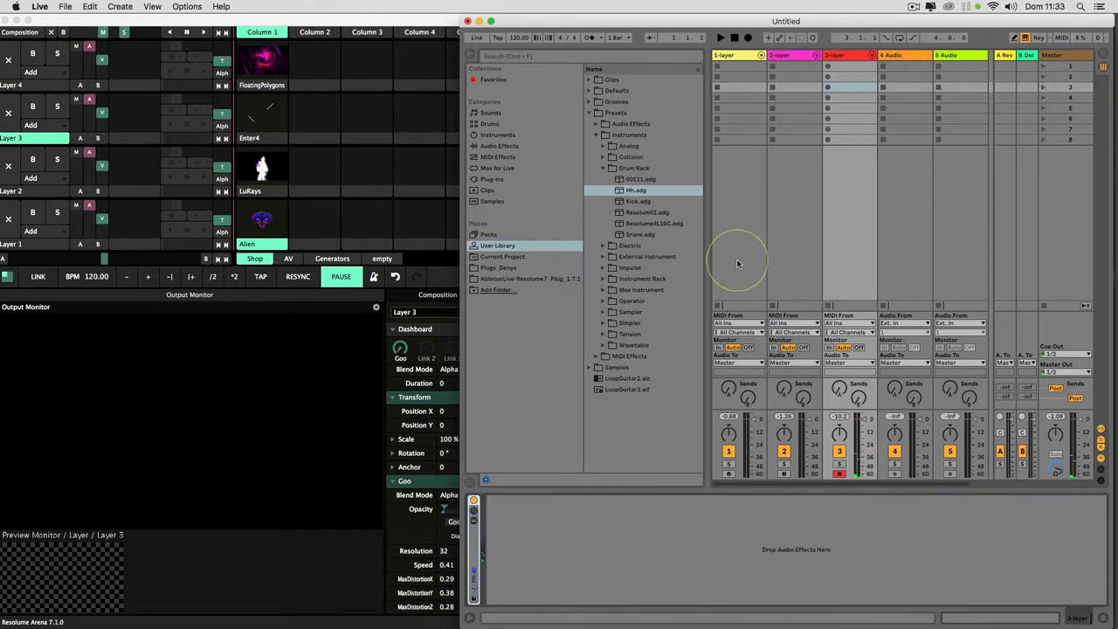
click(789, 58)
click(742, 65)
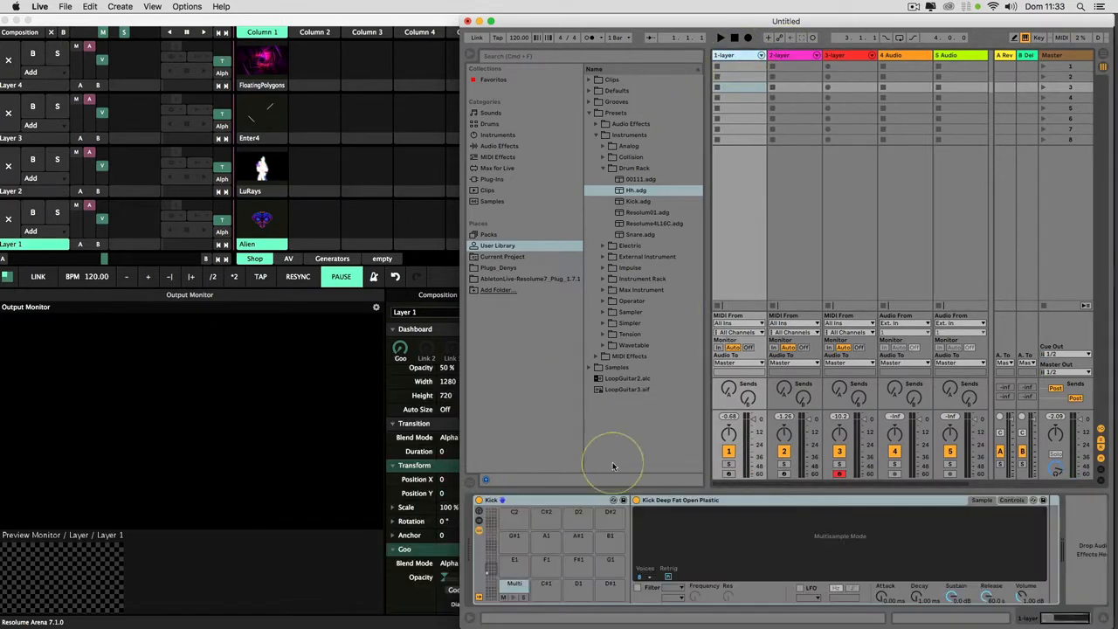
double_click(543, 501)
Create a MIDI clip in 1-layer's first slot with a kick note starting at 1.1.1 and extended to 1.2.3.
double_click(740, 66)
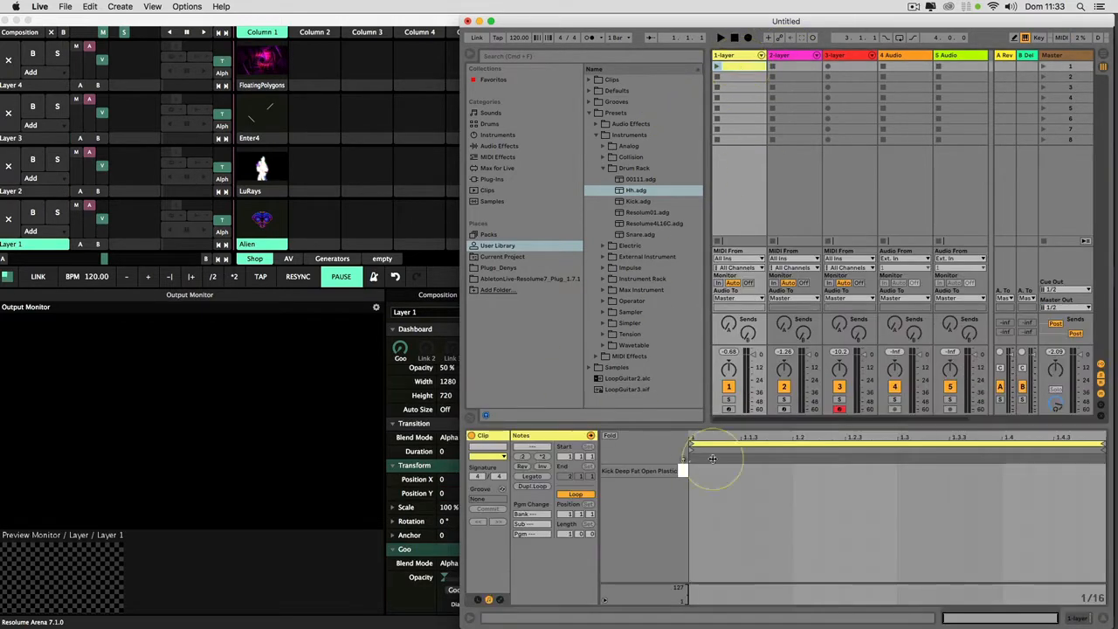
double_click(699, 469)
drag(714, 470, 844, 470)
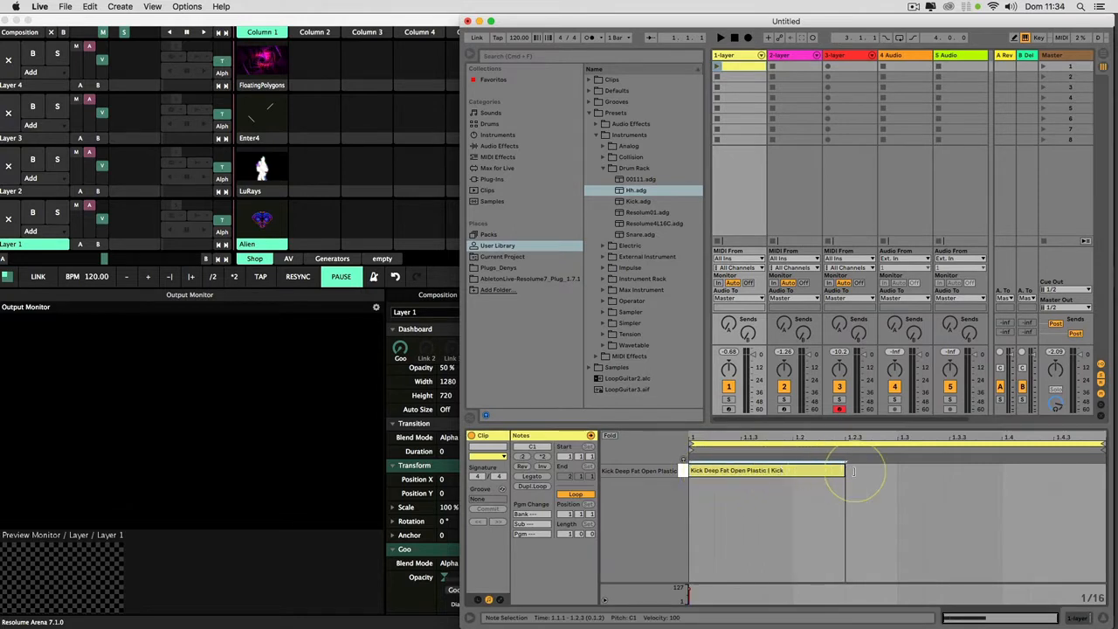
Create a MIDI clip in 2-layer's first slot with lengthened snare notes on beats 2 and 4.
double_click(793, 66)
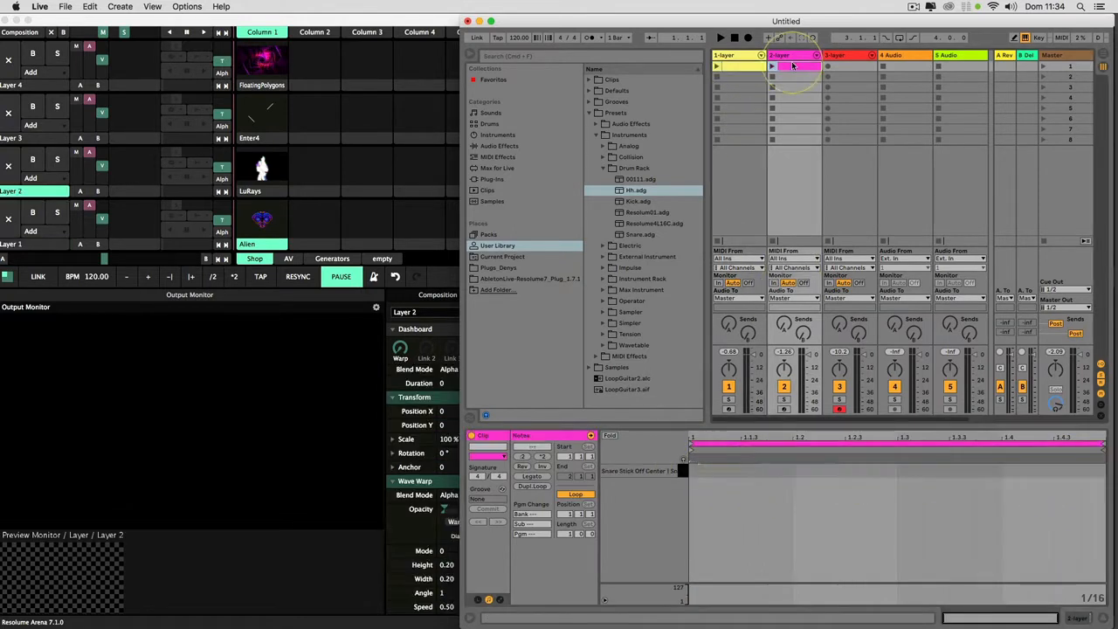
double_click(798, 471)
drag(805, 470, 867, 469)
drag(834, 471, 1043, 472)
Create a MIDI clip in 3-layer's first slot with hi-hat notes on all four beats, using velocity 47 on beats 2 and 4.
double_click(845, 66)
double_click(715, 471)
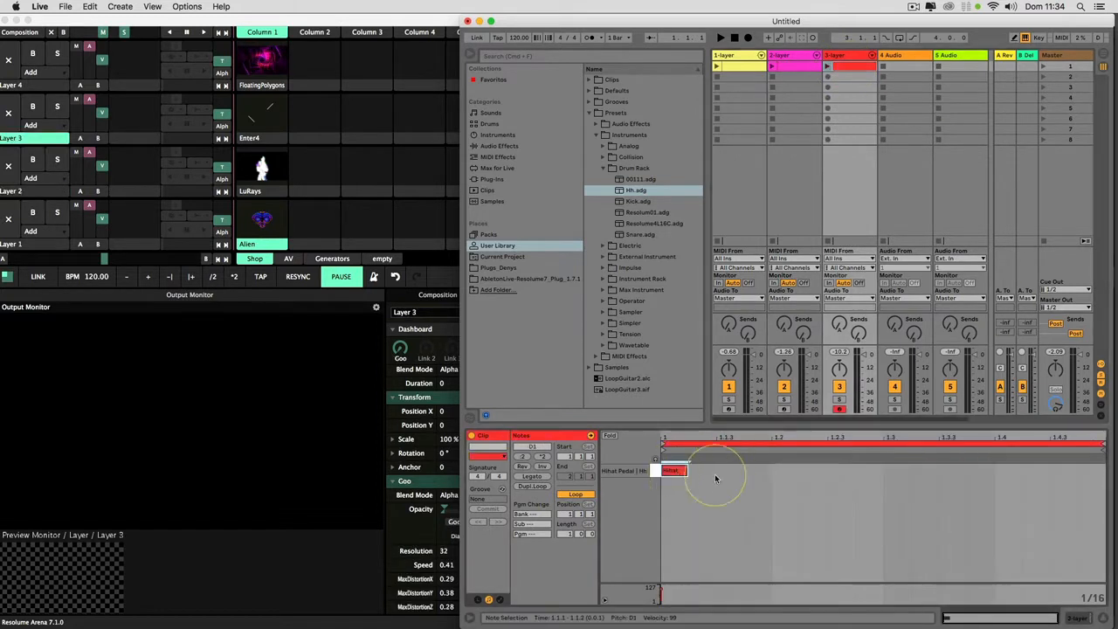
double_click(894, 471)
double_click(790, 471)
click(773, 591)
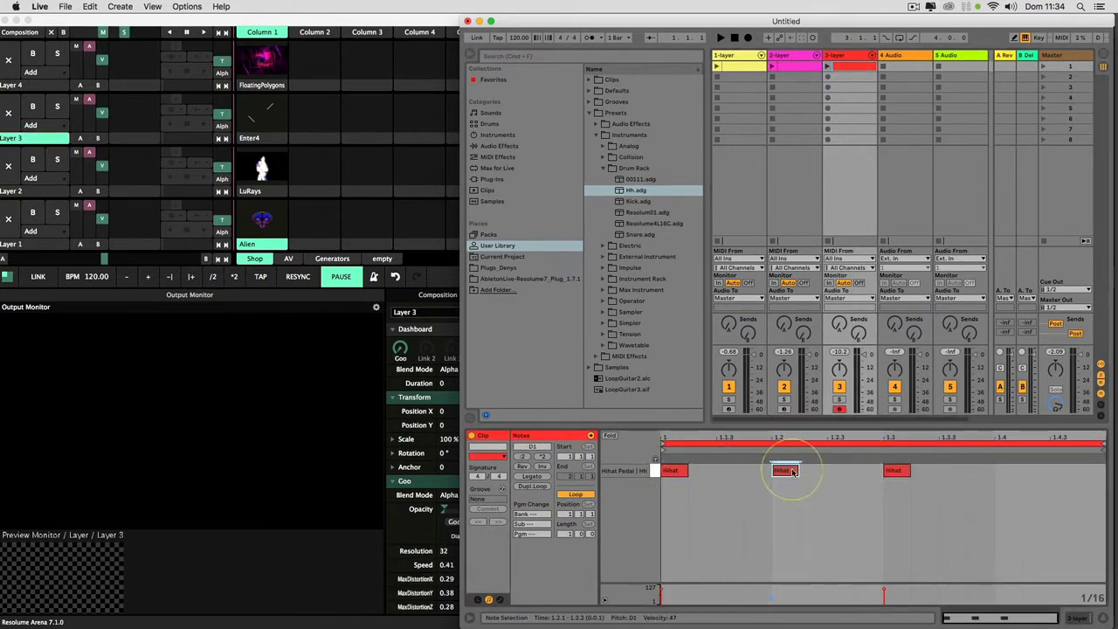
drag(792, 471, 1006, 470)
Launch scene 1 to audition the three drum clips together, stop playback and show the 3-layer track's devices.
click(1043, 67)
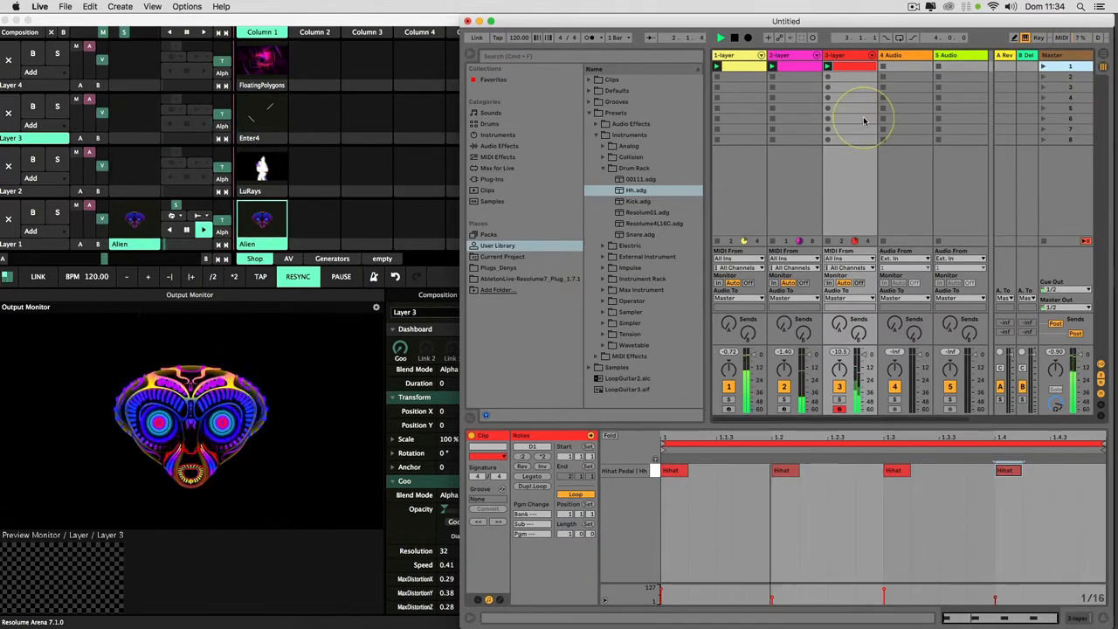
key(space)
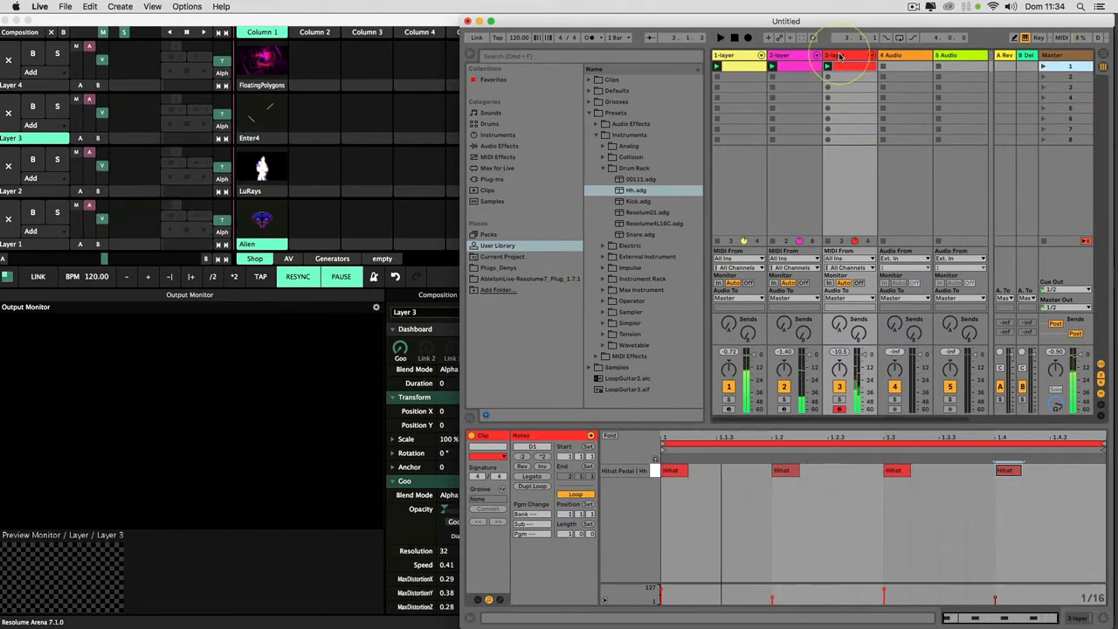
click(840, 56)
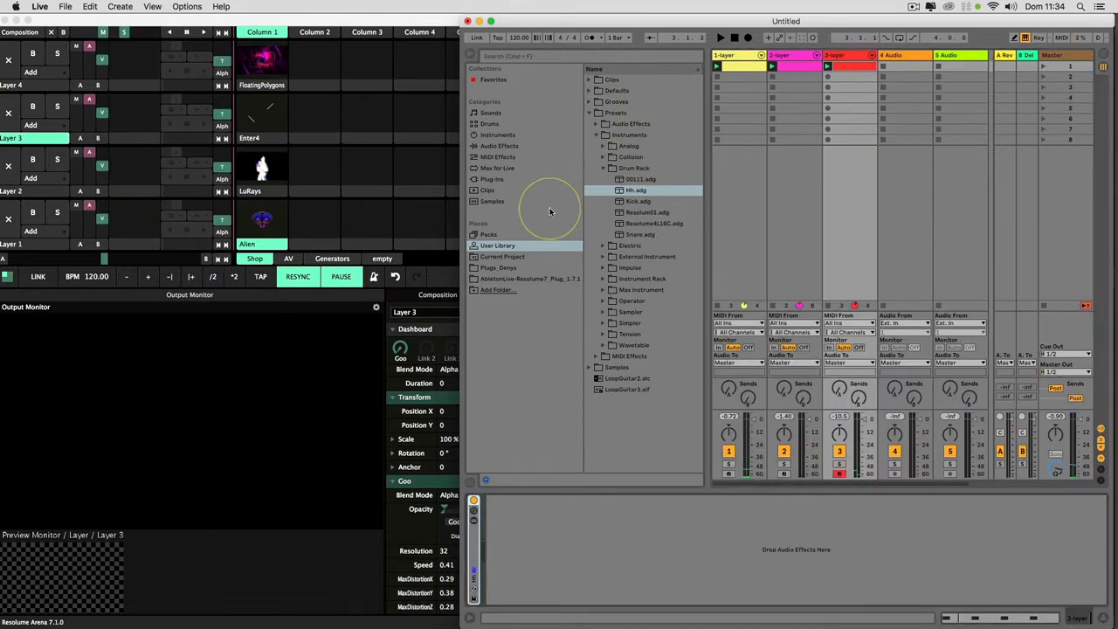
Load 08Layer-Scale.amxd from the plug-in library's 03Layer folder onto the 3-layer track, audition its first clip and stop playback.
click(497, 277)
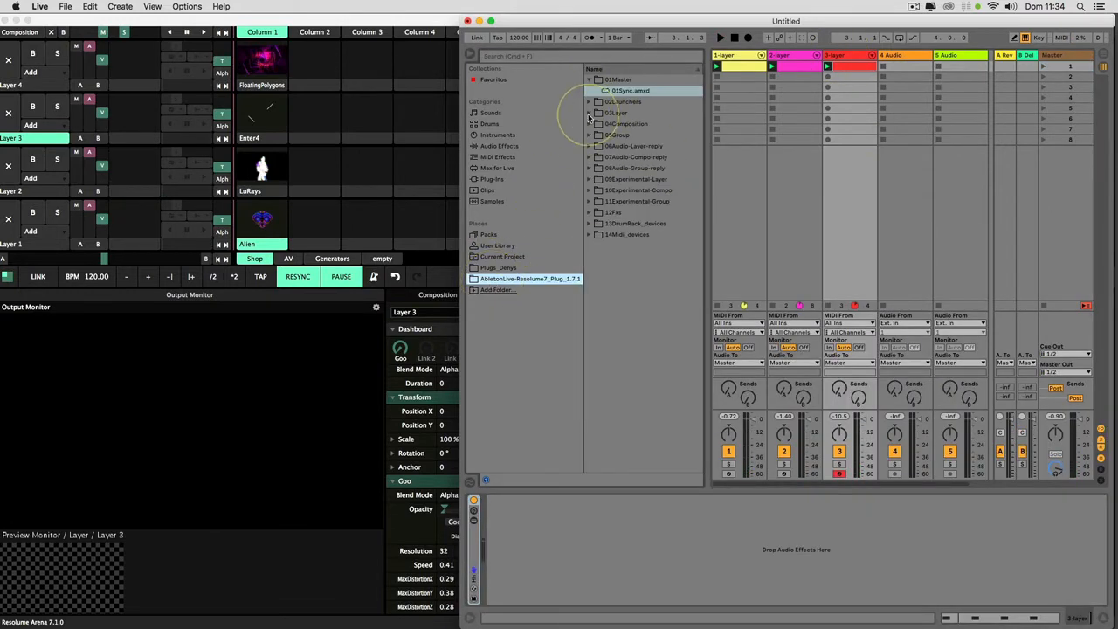
click(589, 114)
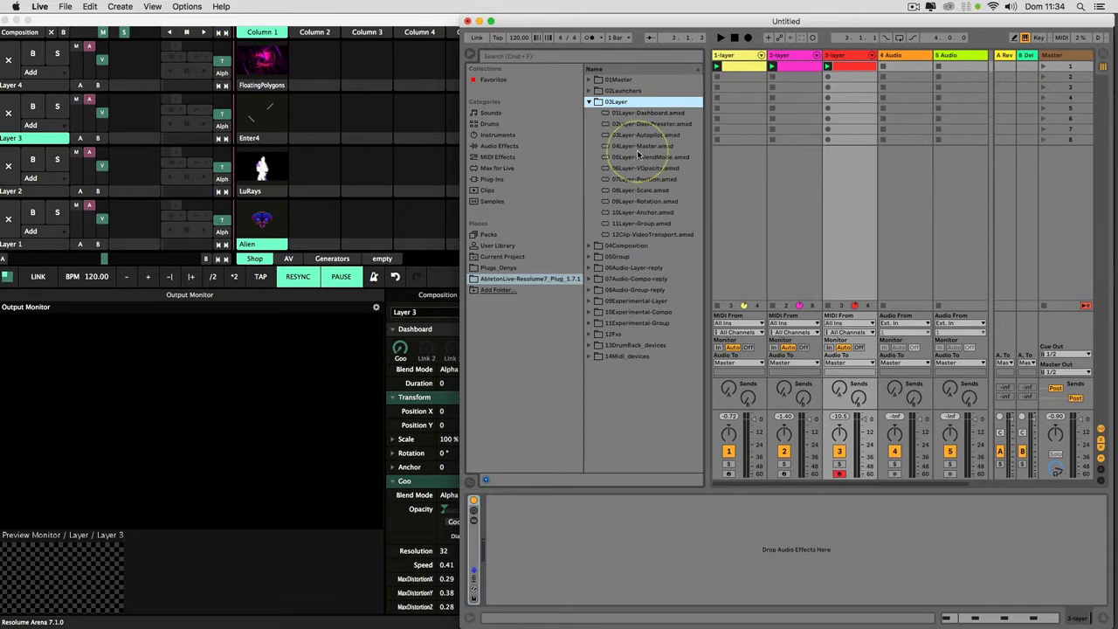
drag(637, 192, 853, 232)
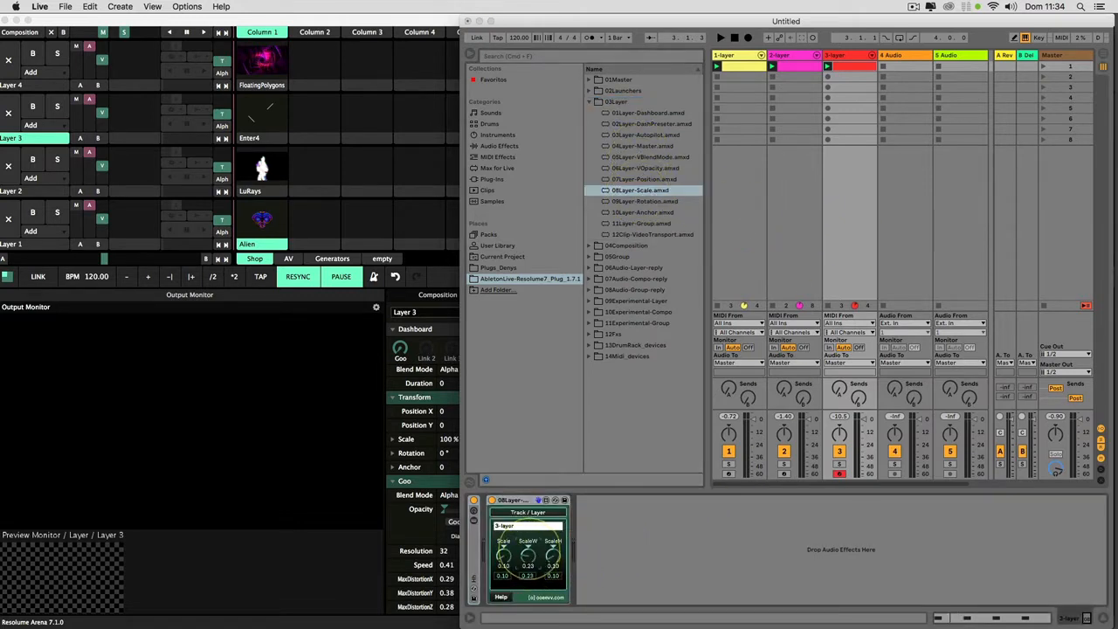
click(827, 68)
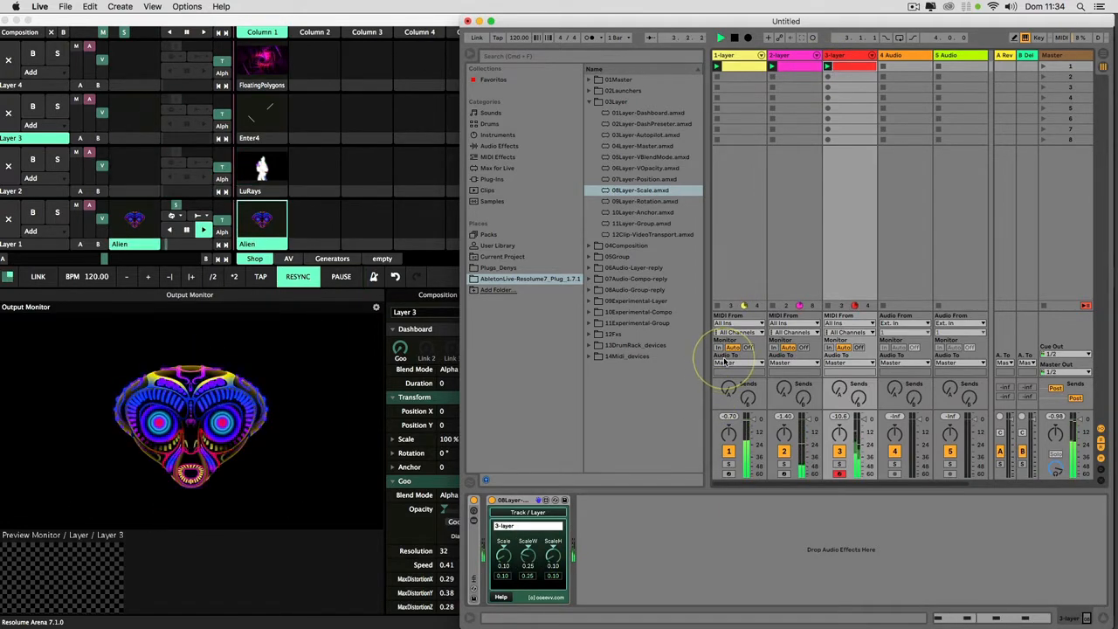
key(space)
Load 04Audio-Layer-Opacity.amxd from the 06Audio-Layer-reply folder onto the 1-layer track, audition its first clip and stop playback.
click(733, 56)
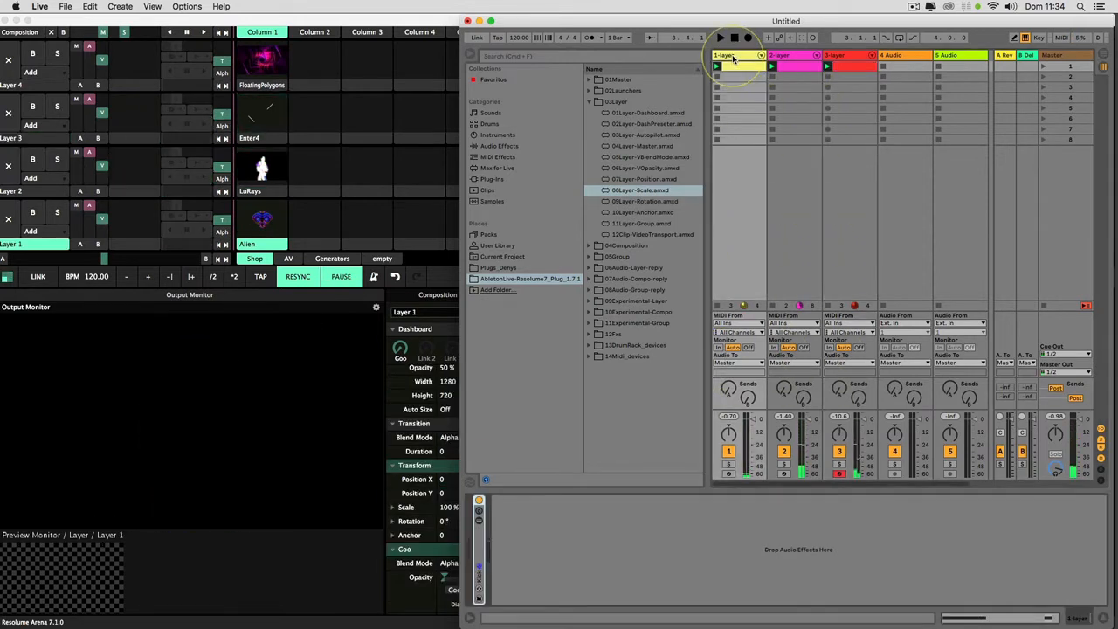
click(590, 102)
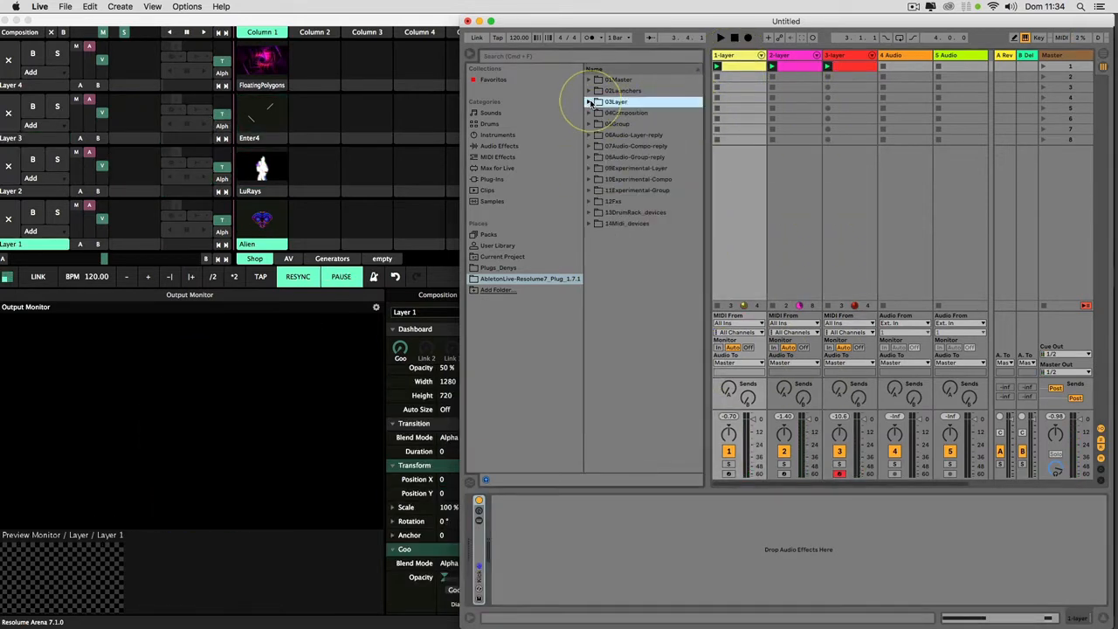
click(643, 135)
click(589, 135)
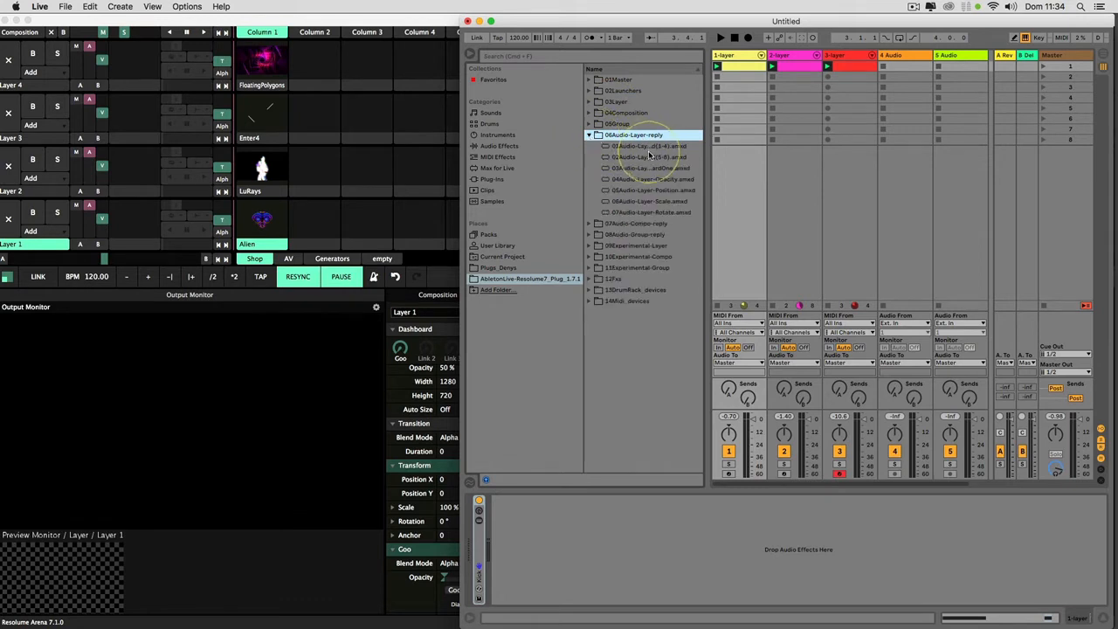
drag(648, 180, 749, 232)
click(717, 65)
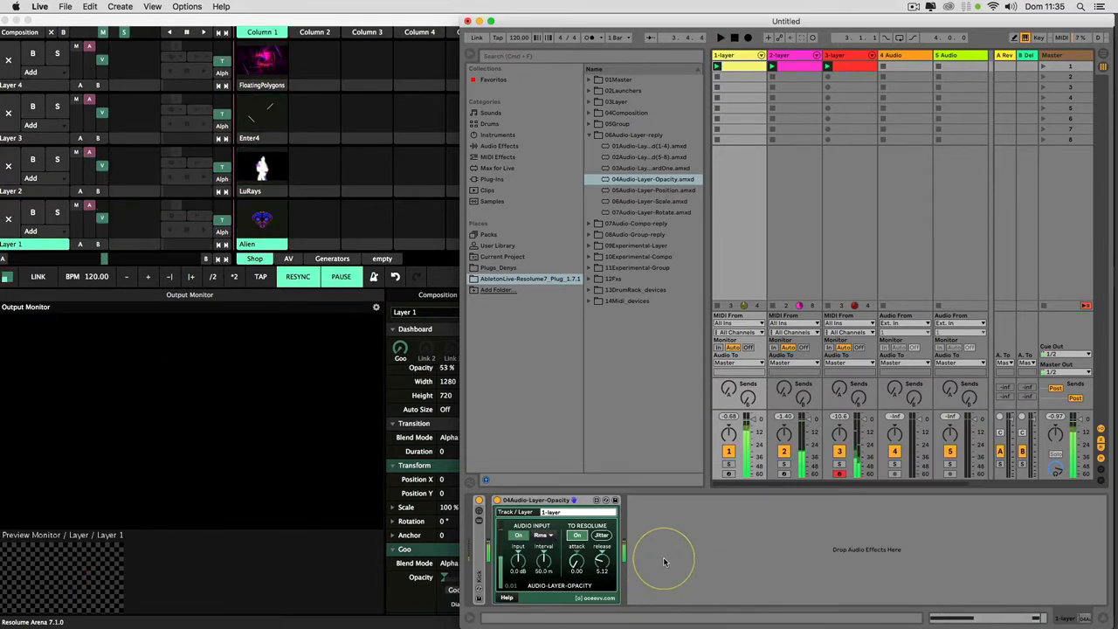
key(space)
Switch the opacity device's To Resolume output off, back on and off again.
click(576, 537)
click(571, 501)
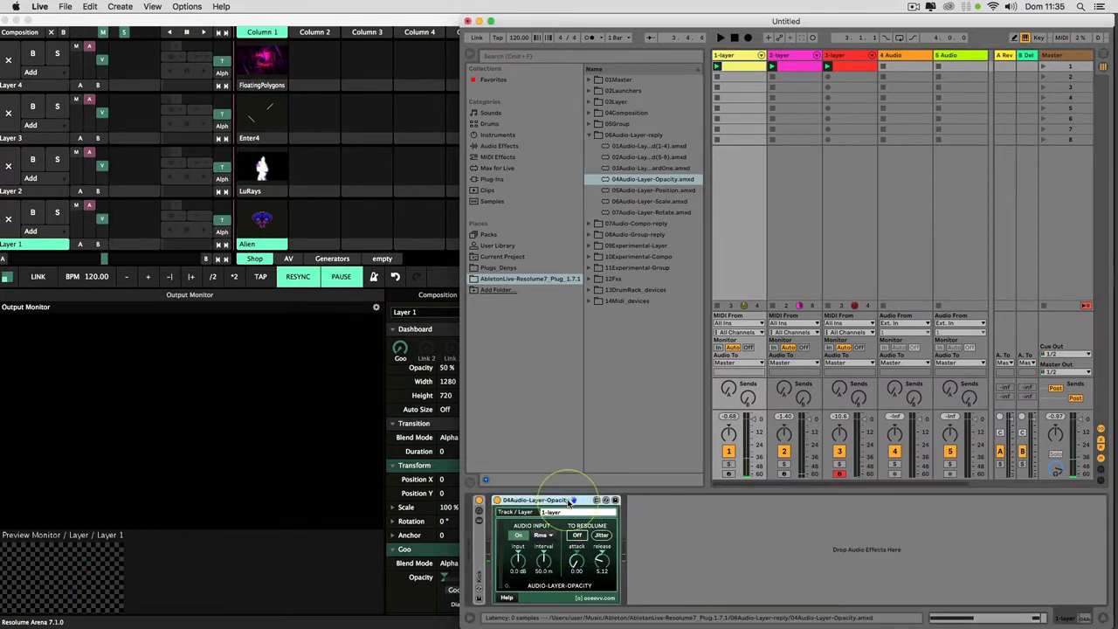
click(582, 537)
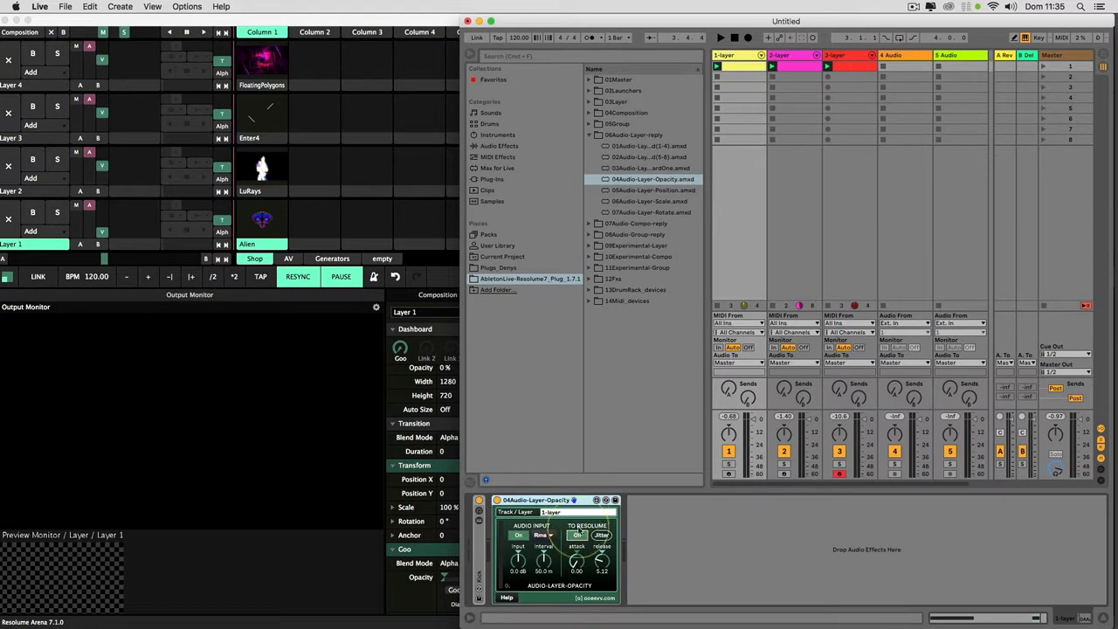
click(579, 538)
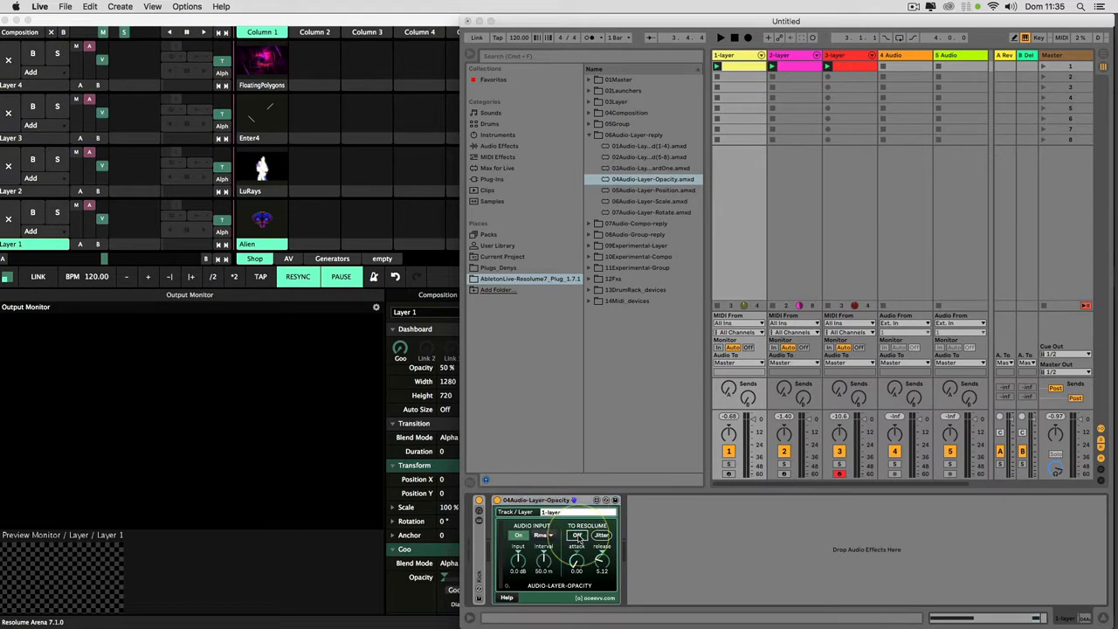
Switch to Resolume Arena and expand the incoming traffic list in its OSC preferences.
click(101, 56)
click(44, 6)
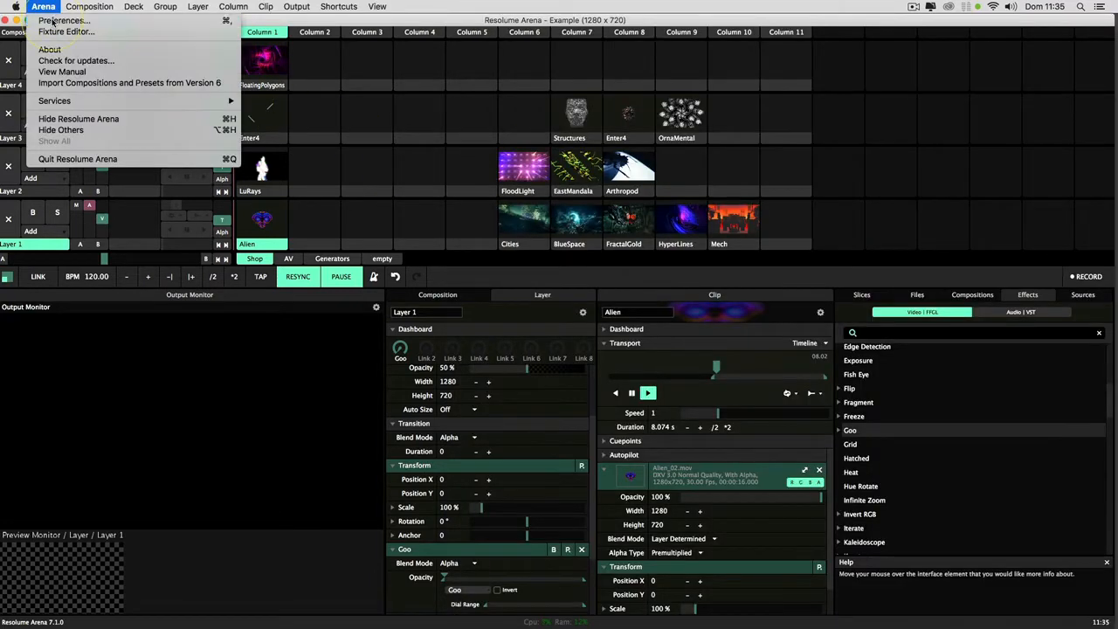
click(54, 20)
drag(479, 128, 103, 55)
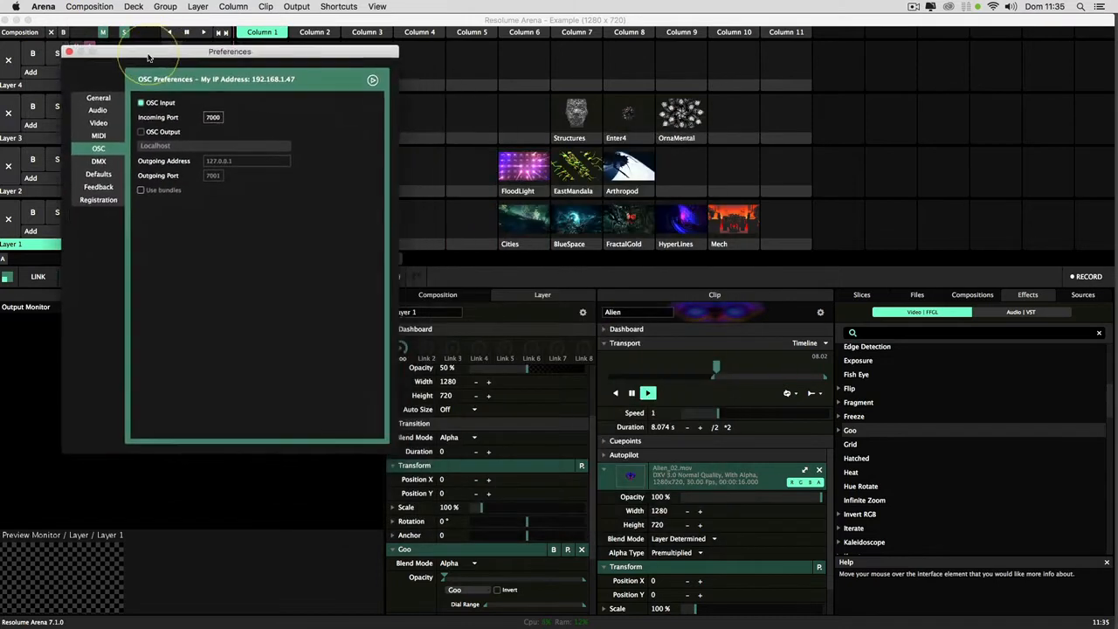
click(321, 78)
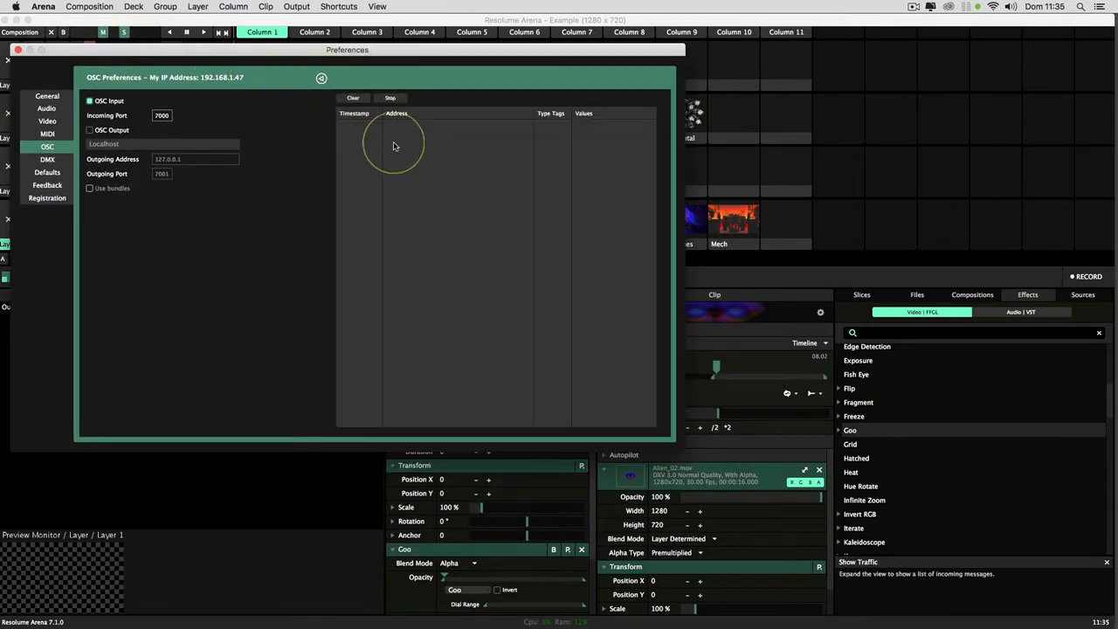
Toggle the opacity device's To Resolume output in Live while watching Resolume's OSC traffic, then clear the list, close the preferences and return to Live.
key(super+Tab)
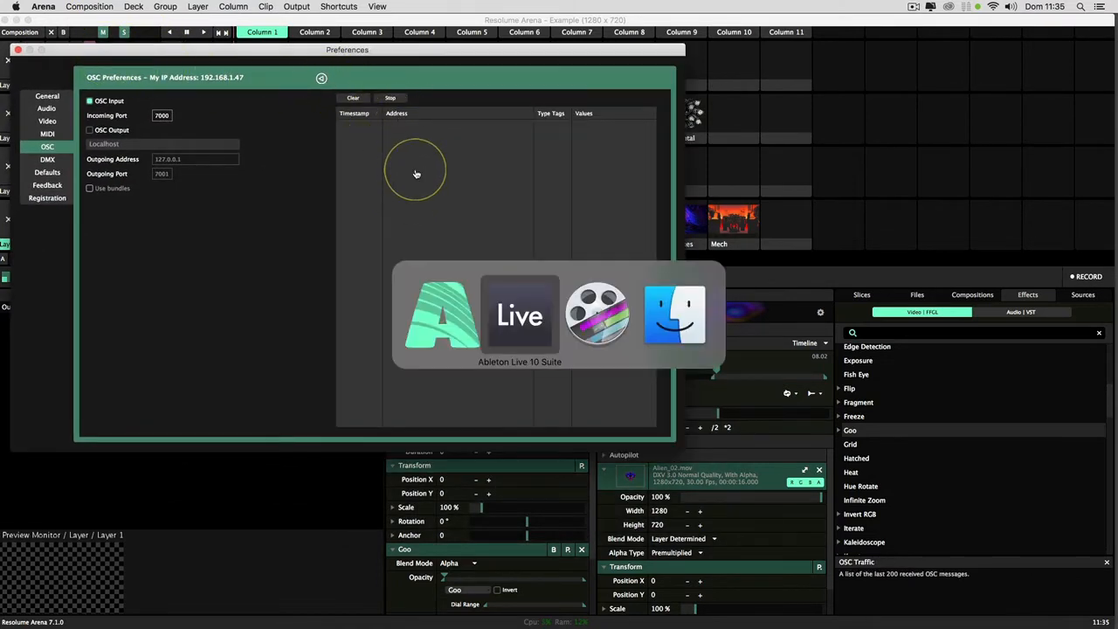
click(577, 535)
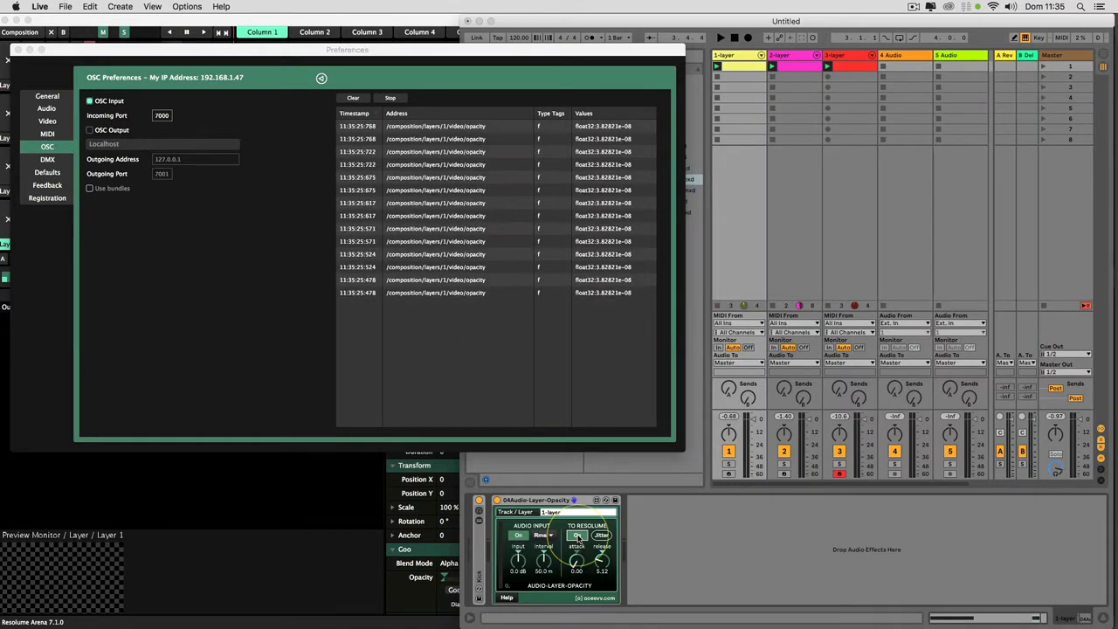
click(577, 535)
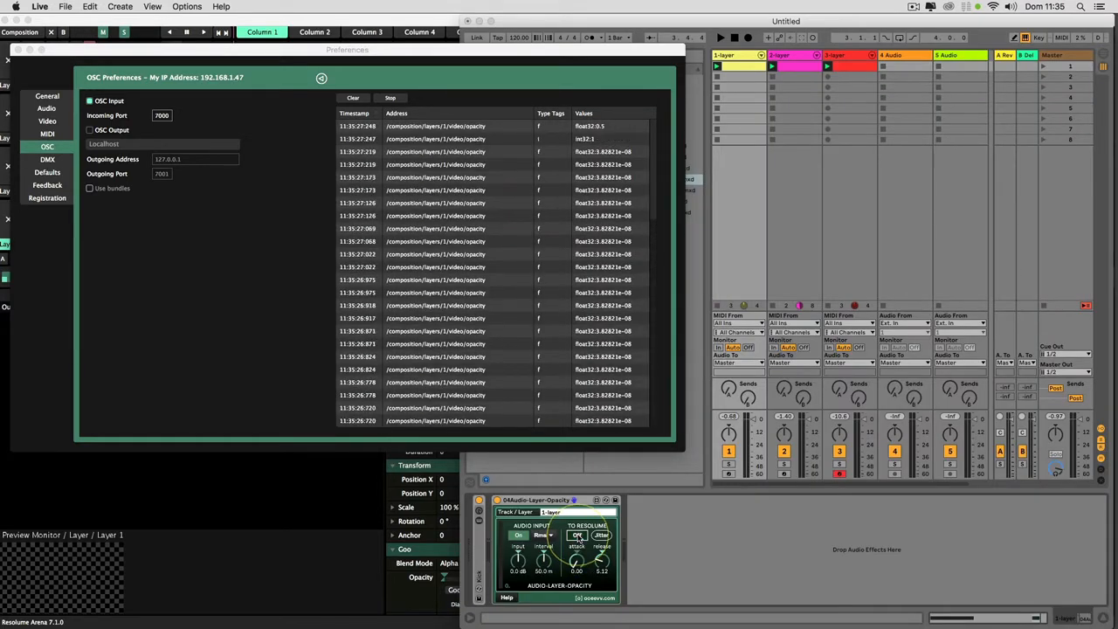
click(577, 535)
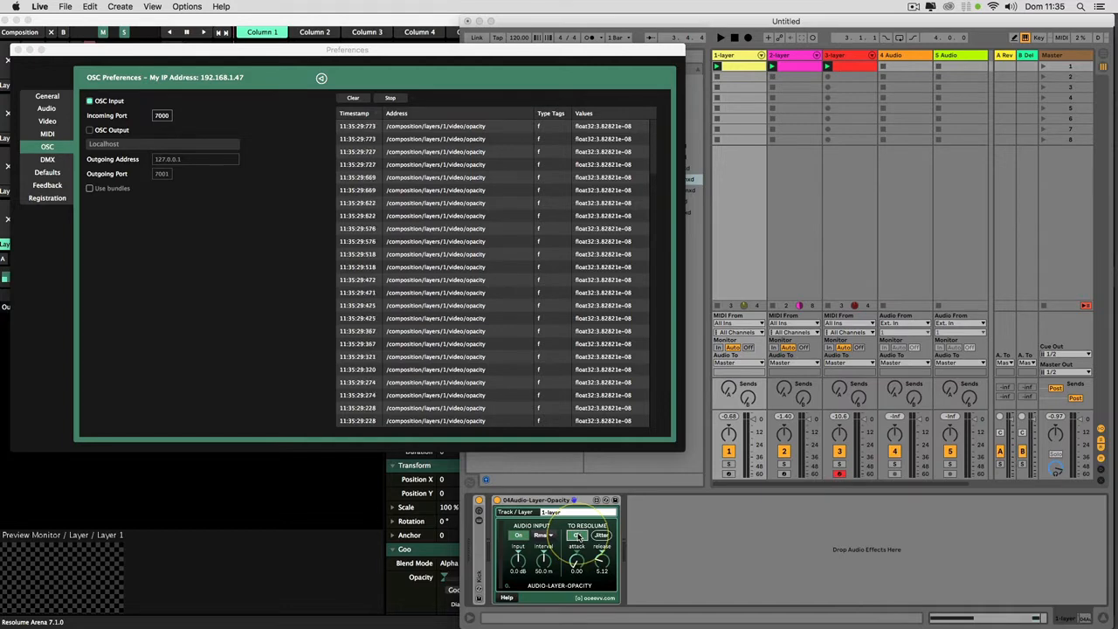
click(577, 535)
click(353, 98)
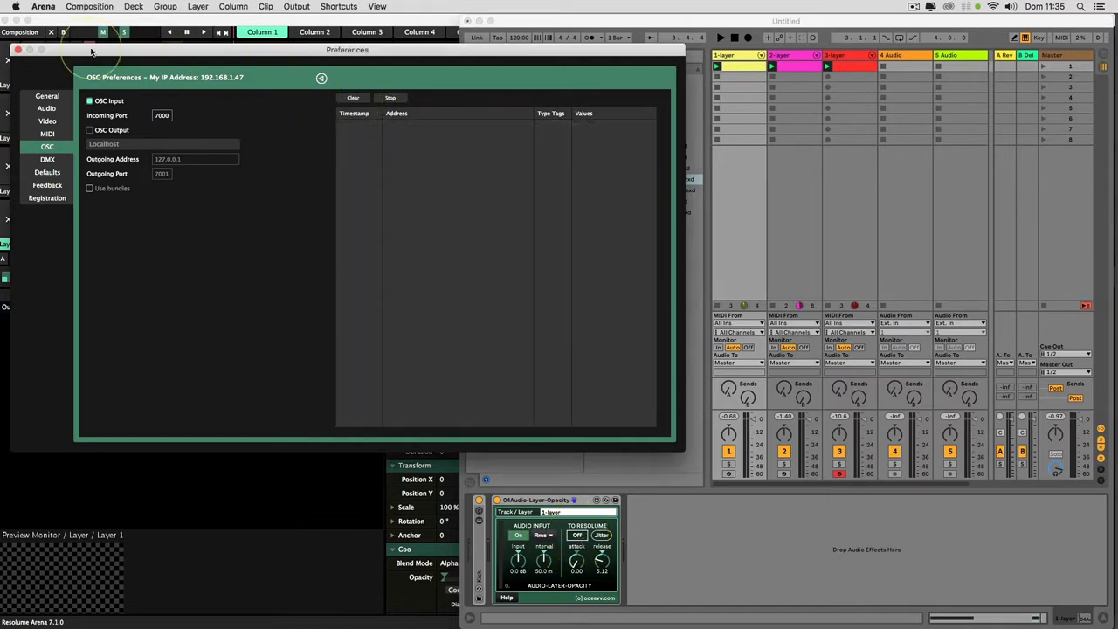
click(18, 50)
key(super+Tab)
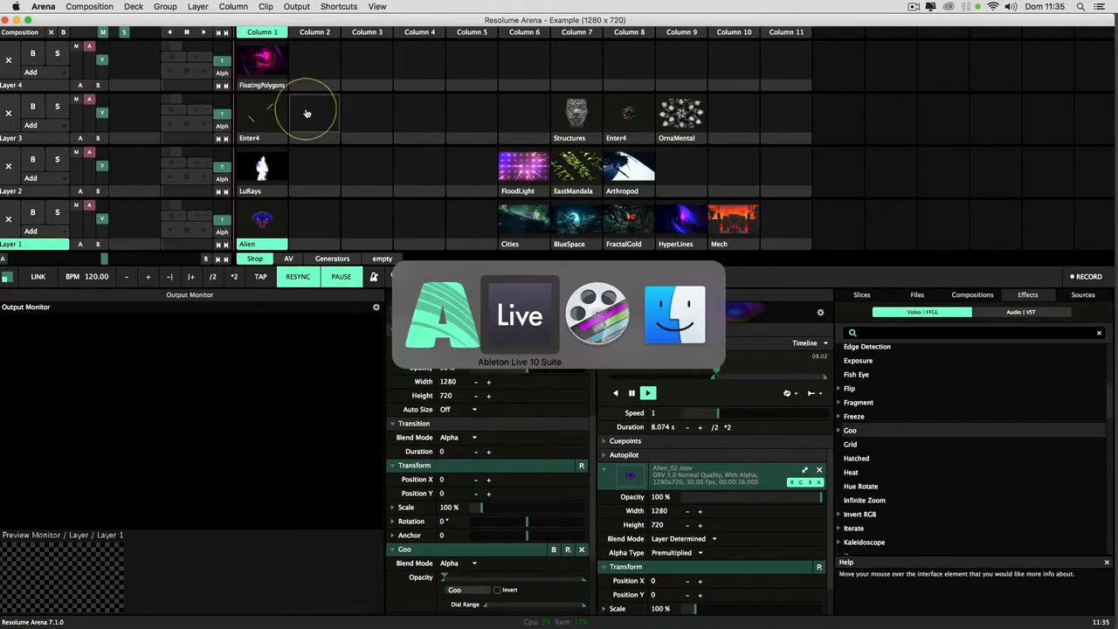
Shape the 04Audio-Layer-Opacity OffOnOpacity envelope in 1-layer's first clip so it is off from about 1.2.4 to 1.4.2 and on elsewhere.
click(690, 595)
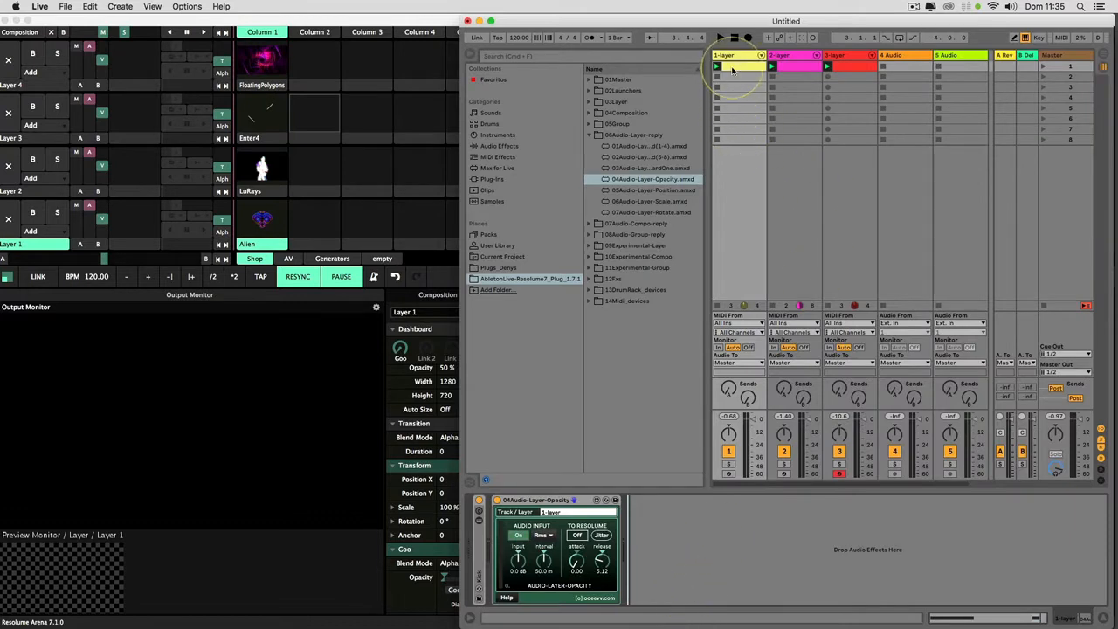
double_click(731, 68)
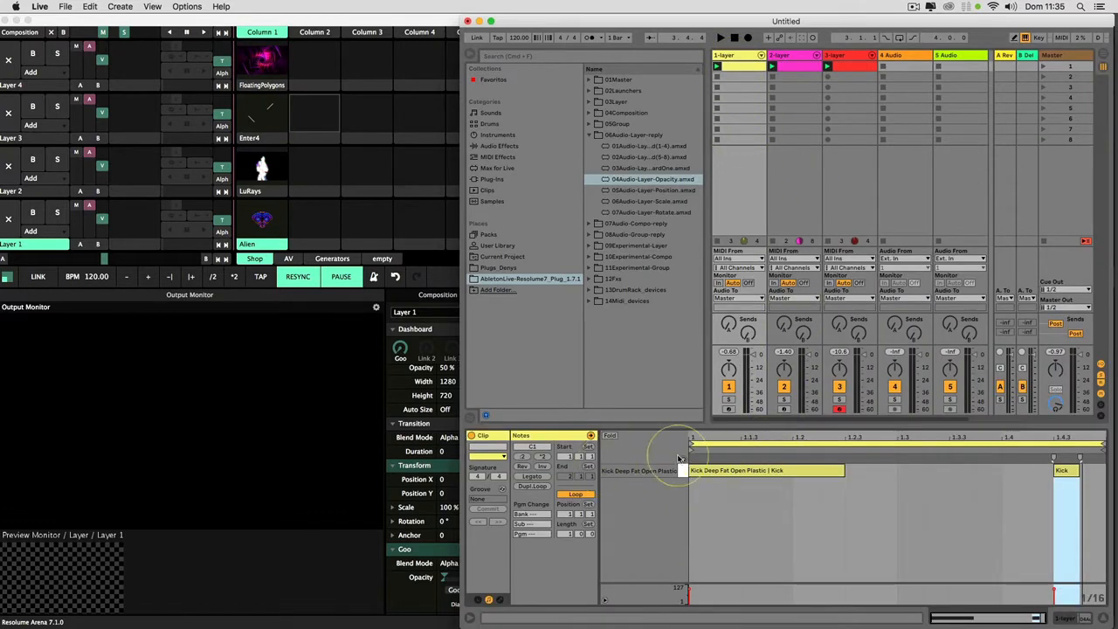
click(502, 599)
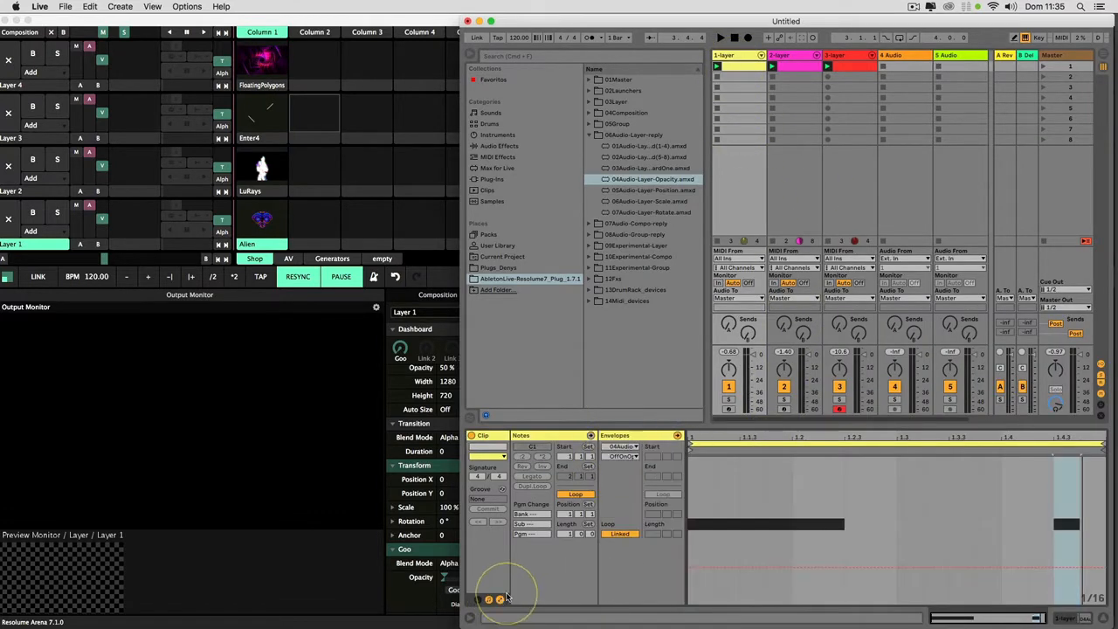
click(623, 446)
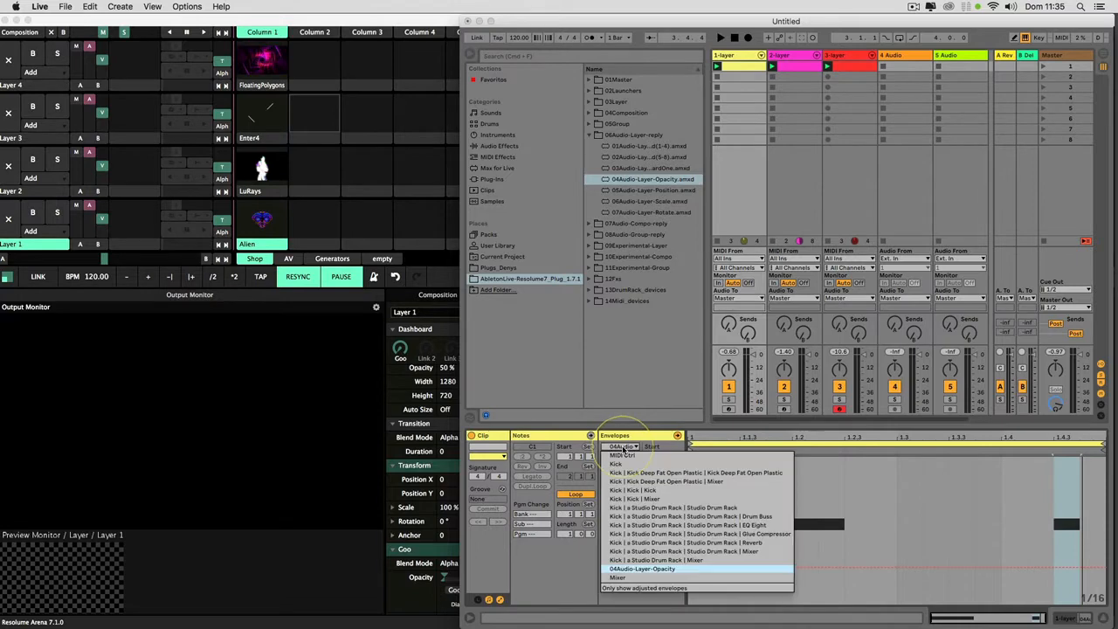
click(642, 568)
click(623, 457)
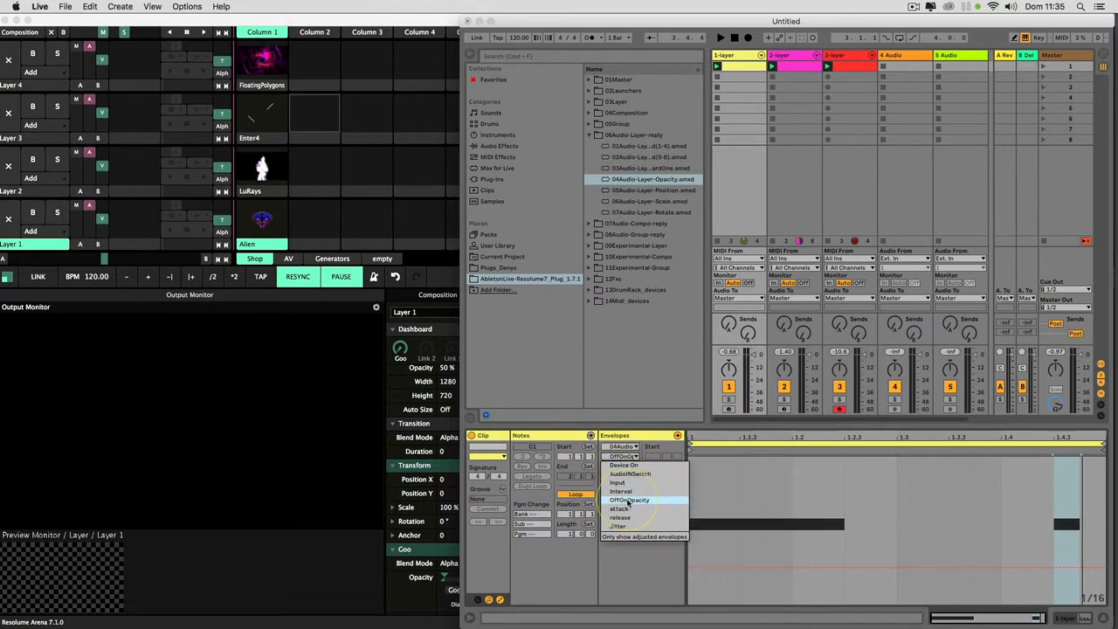
click(628, 499)
click(872, 568)
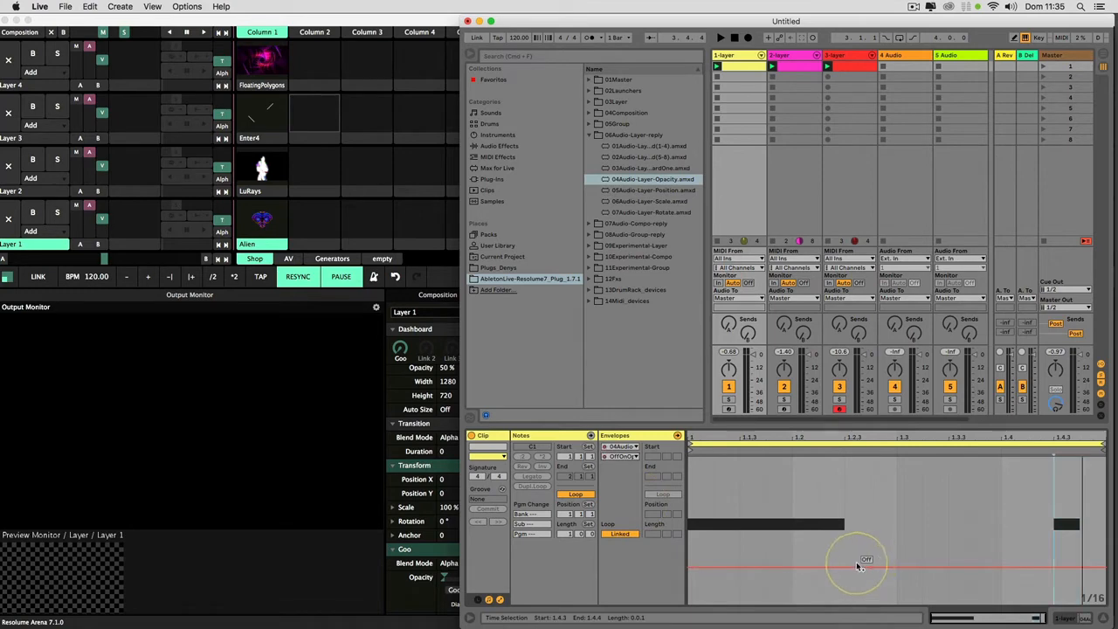
drag(856, 566, 856, 494)
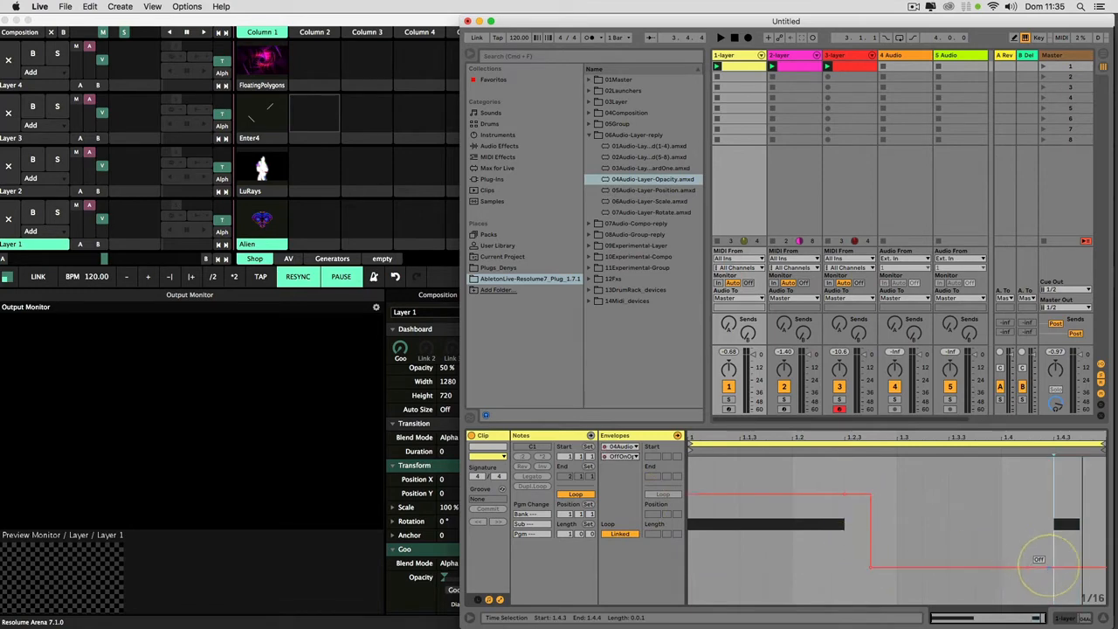
drag(1048, 566, 1027, 495)
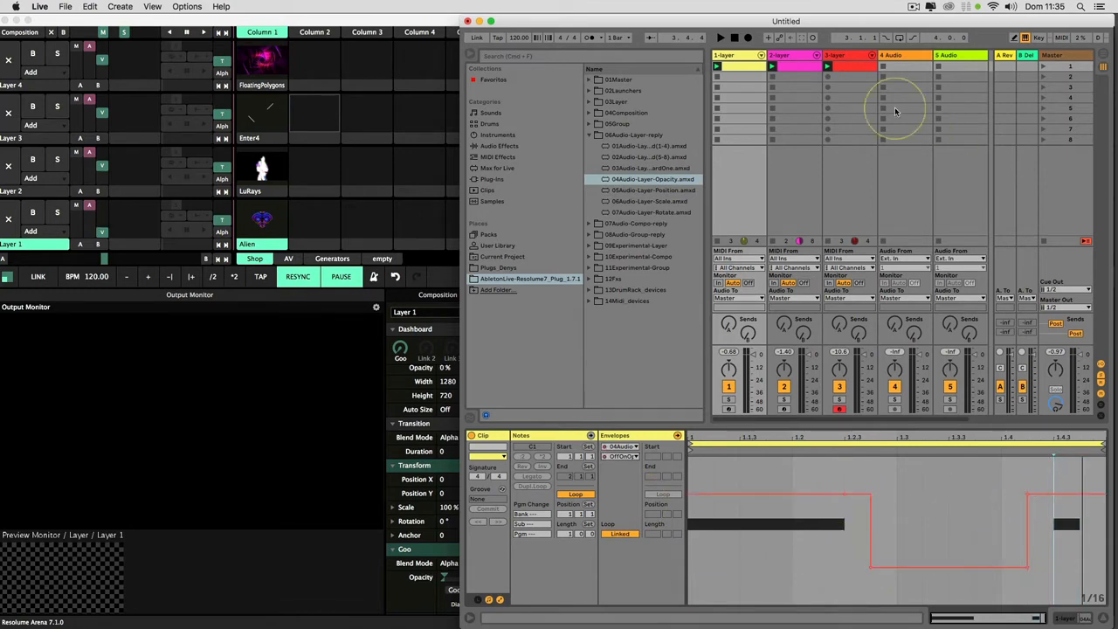
Load 06Audio-Layer-Scale.amxd after the opacity device on the 1-layer track and switch its Scale output on.
click(738, 58)
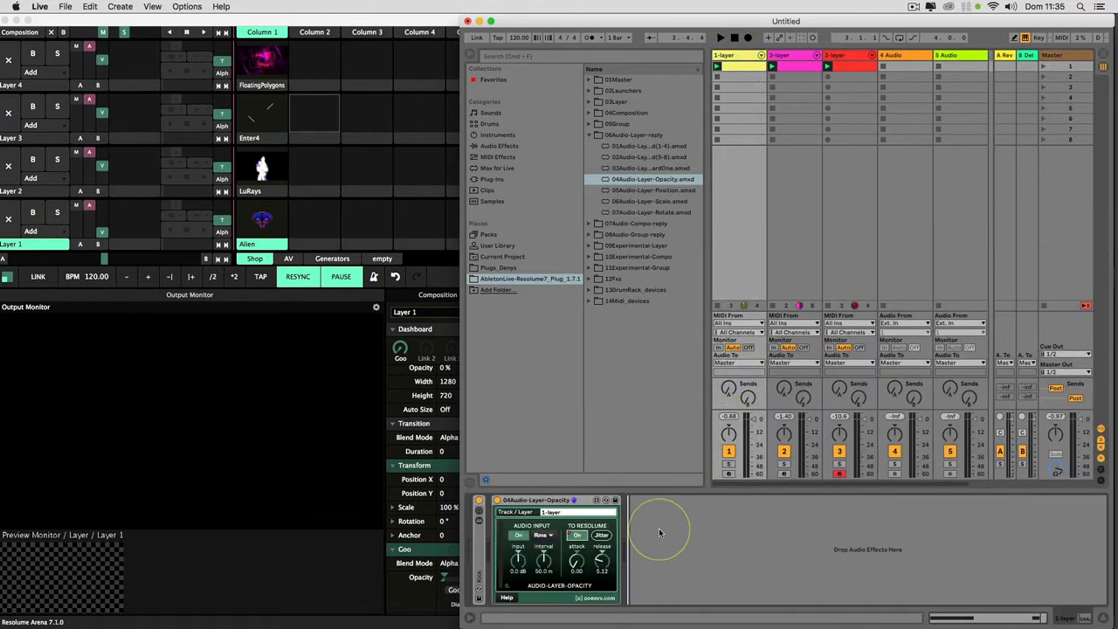
drag(635, 202, 729, 531)
click(745, 540)
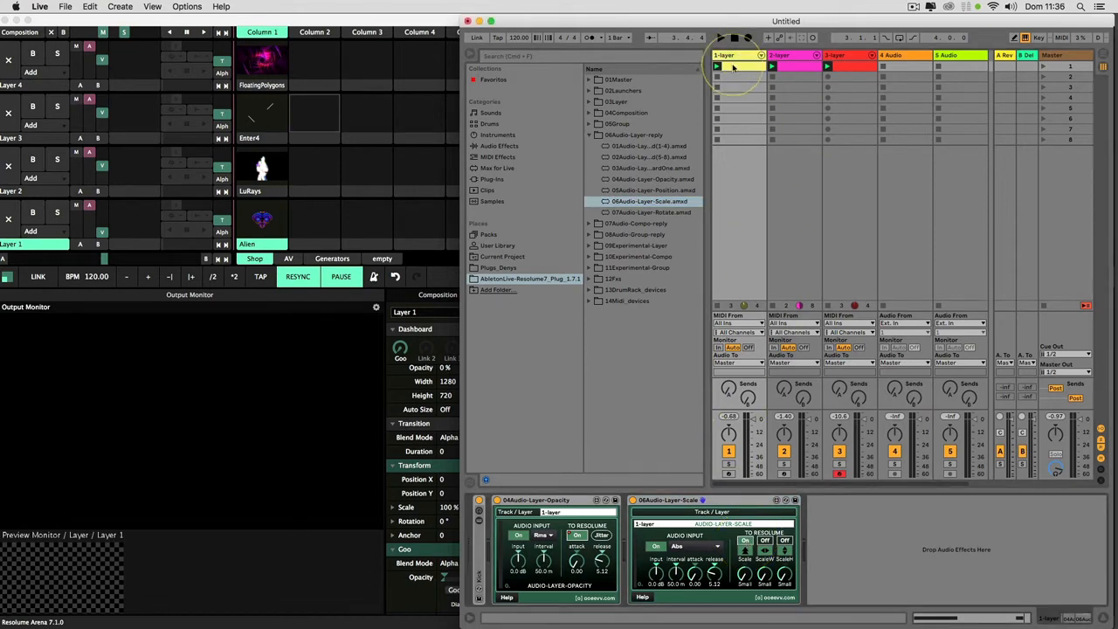
Shape the 06Audio-Layer-Scale on/off envelope in 1-layer's first clip so it is off from about 1.2.4 to 1.4.2 and on elsewhere.
click(733, 68)
click(622, 446)
click(636, 580)
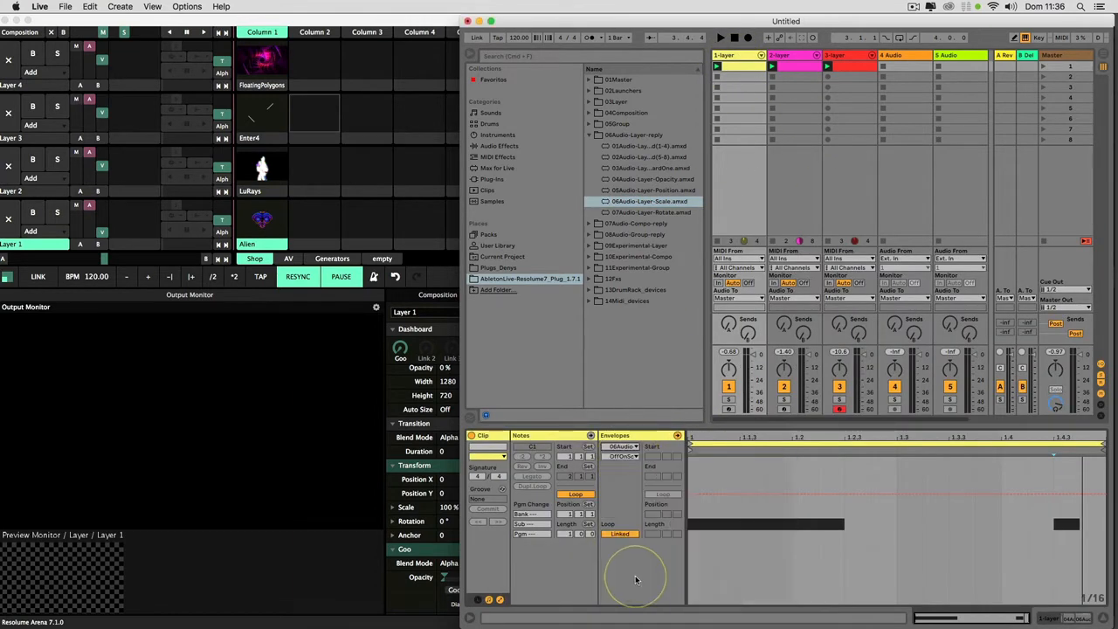
click(622, 458)
click(624, 476)
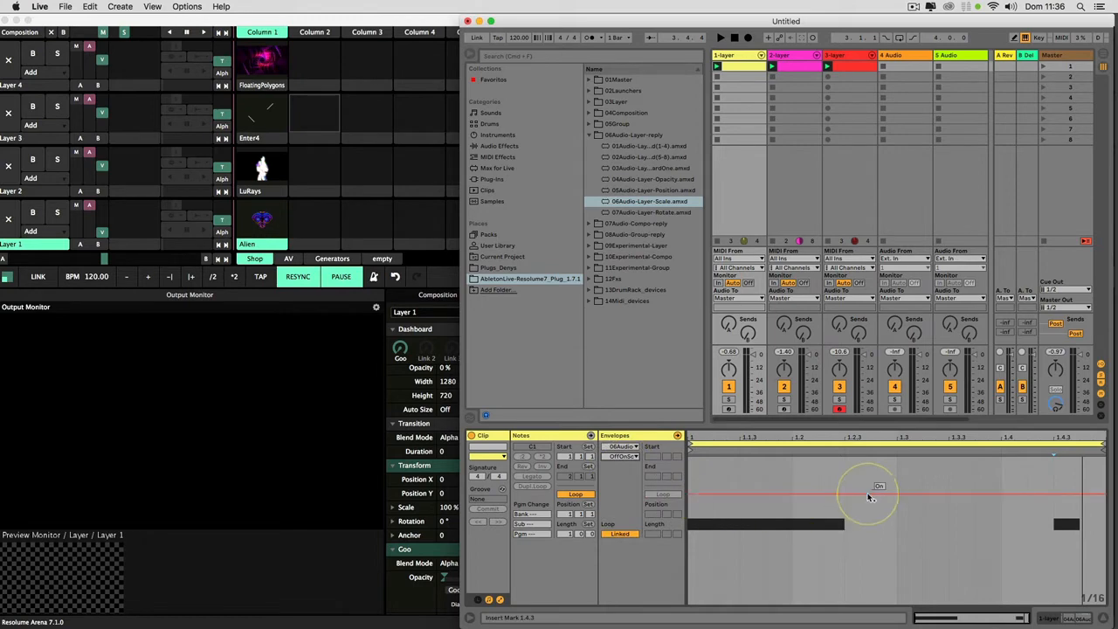
mouse_move(869, 497)
mouse_down()
mouse_move(978, 489)
mouse_move(873, 561)
mouse_move(1040, 561)
mouse_move(793, 37)
mouse_up()
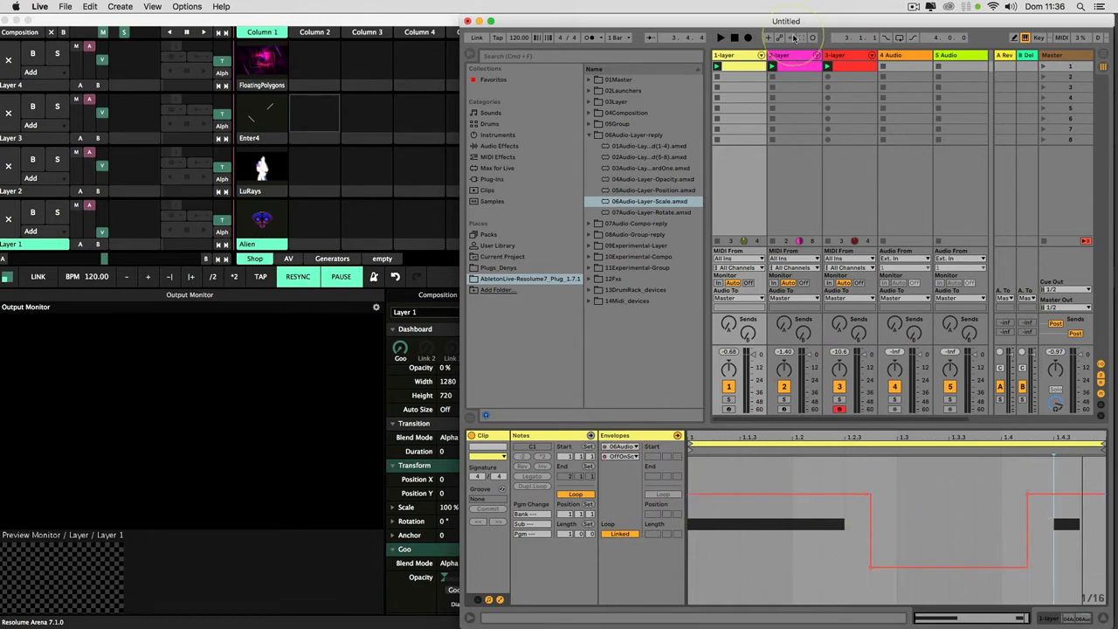
Launch scene 1 to audition the automated devices, stop all clips and show the 2-layer track's devices.
click(1042, 67)
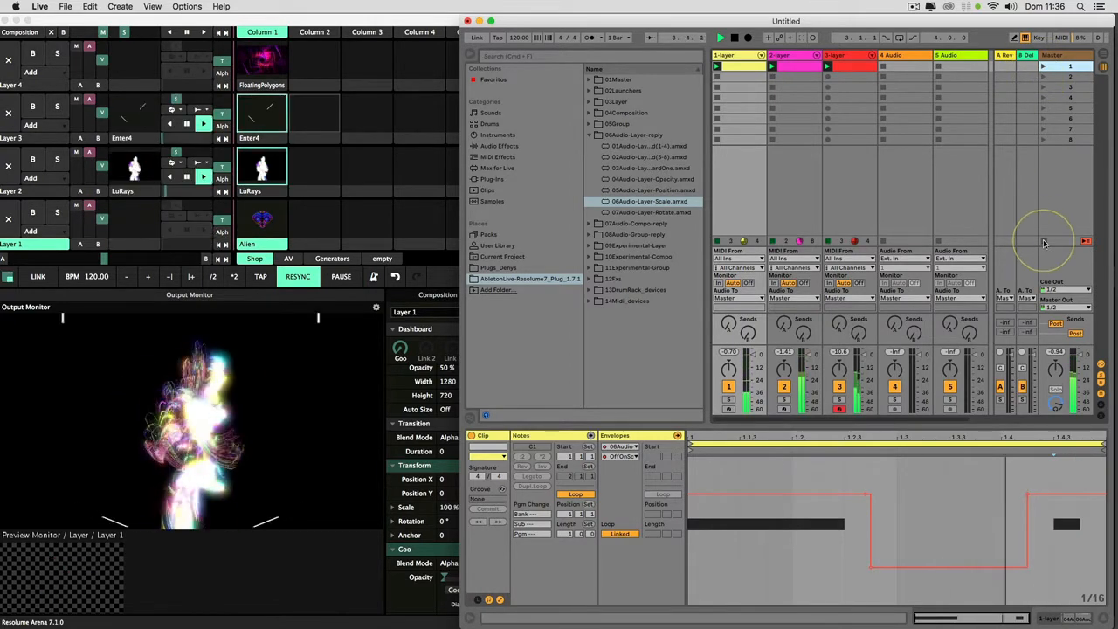
click(1043, 242)
click(784, 56)
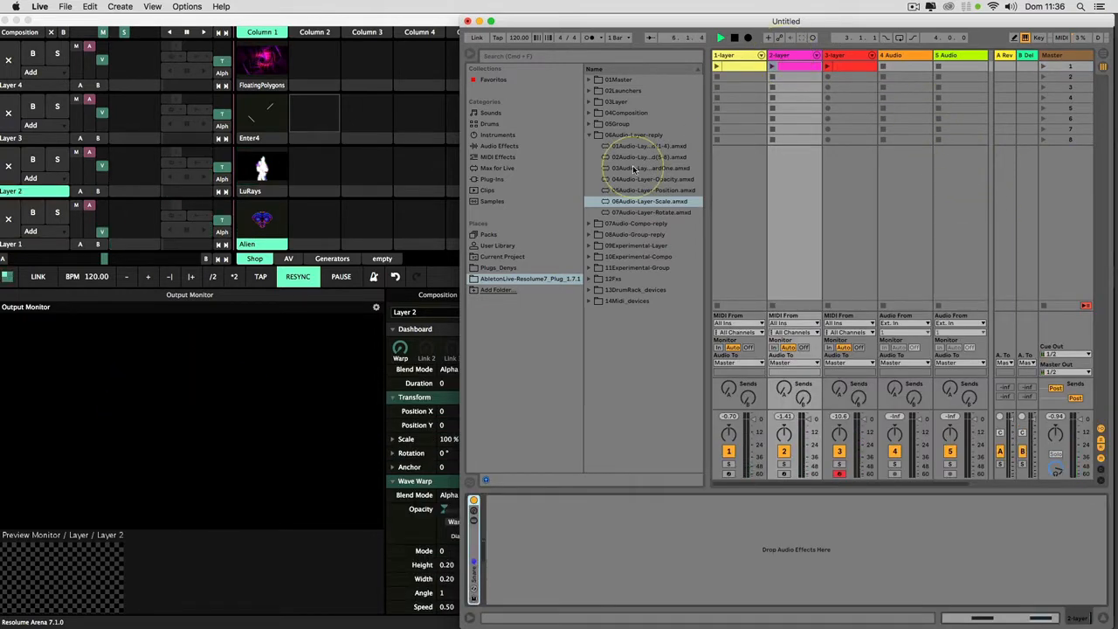
Load 04Audio-Layer-Opacity.amxd on the 2-layer track and switch its output to Resolume on.
click(631, 179)
drag(806, 218, 806, 220)
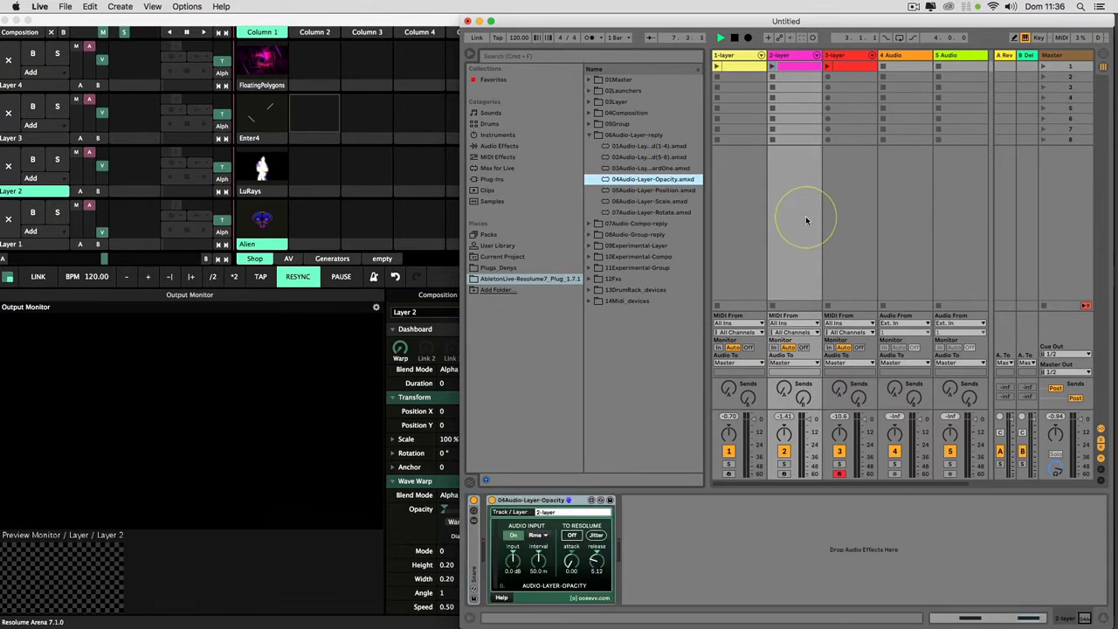
click(572, 534)
click(842, 200)
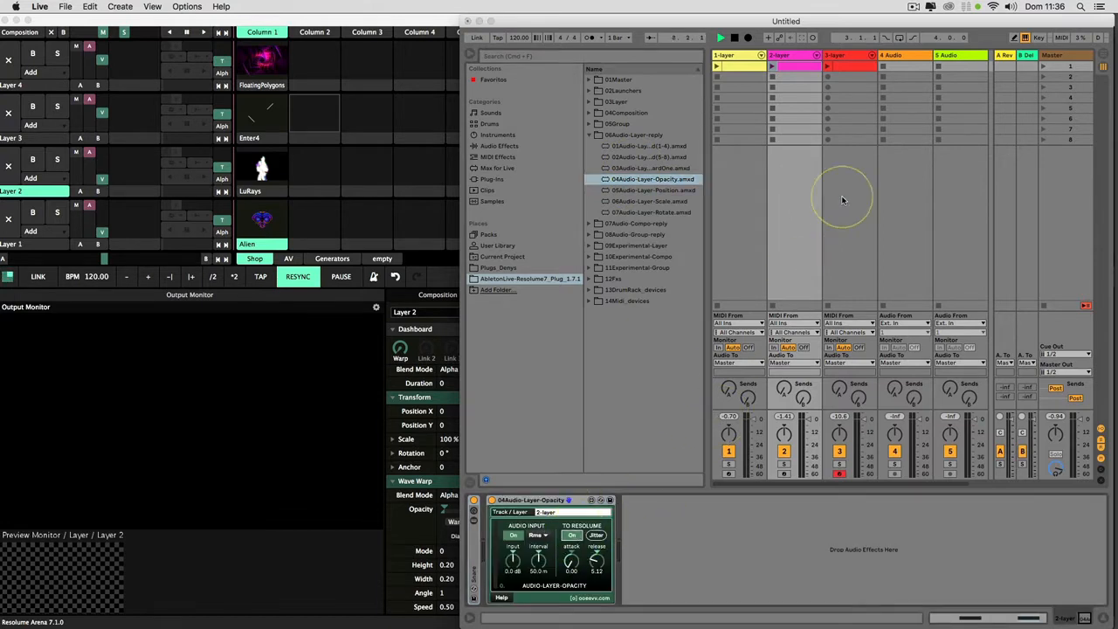
Shape the 04Audio-Layer-Opacity OffOnOpacity envelope in 2-layer's first clip so it is on only from about 1.2.4 to 1.4.4 and from 2.2.4 onward.
click(787, 67)
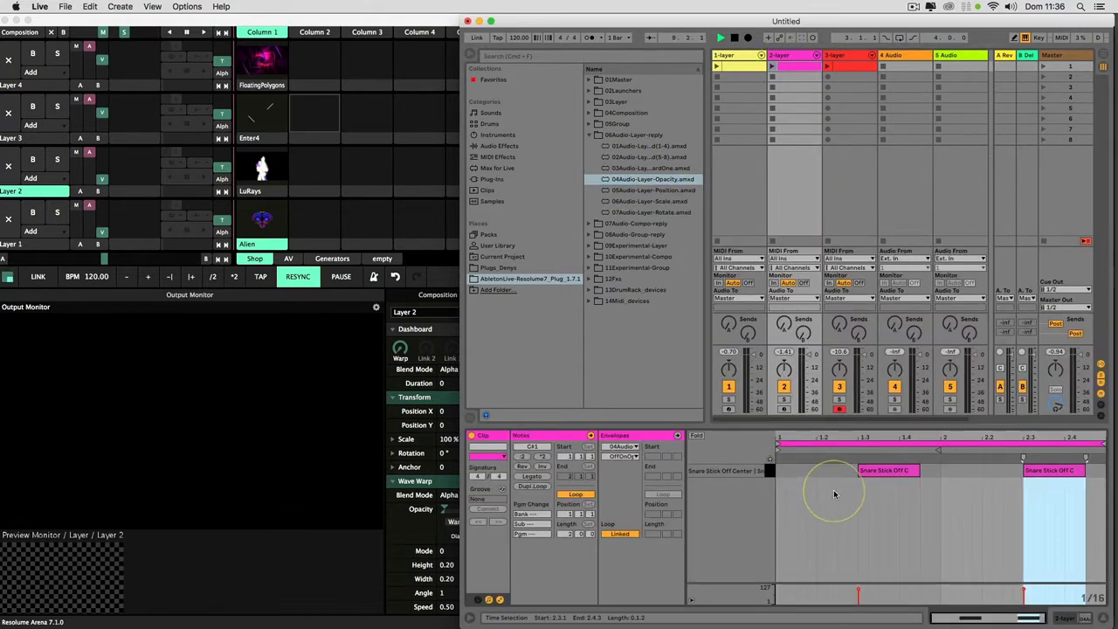
click(624, 456)
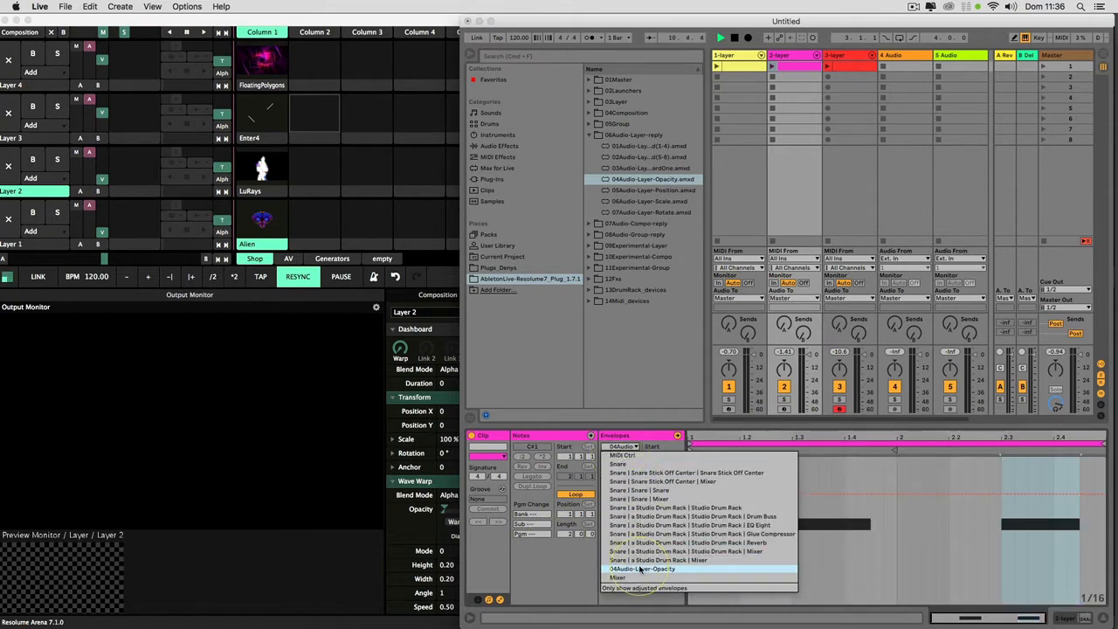
click(785, 494)
drag(784, 494, 890, 492)
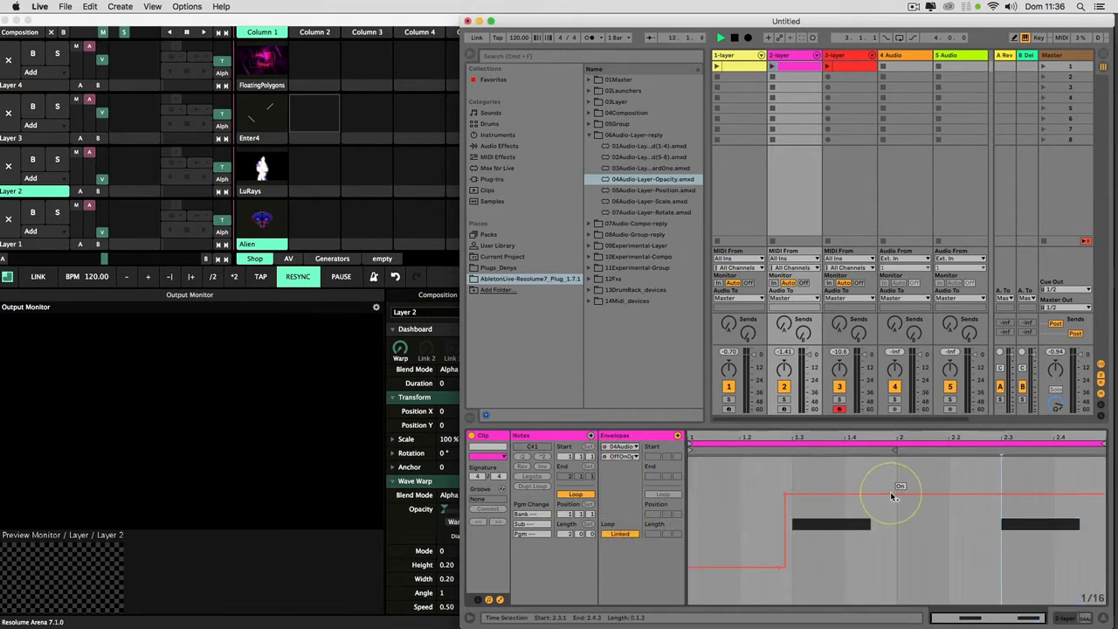
drag(990, 568, 1009, 494)
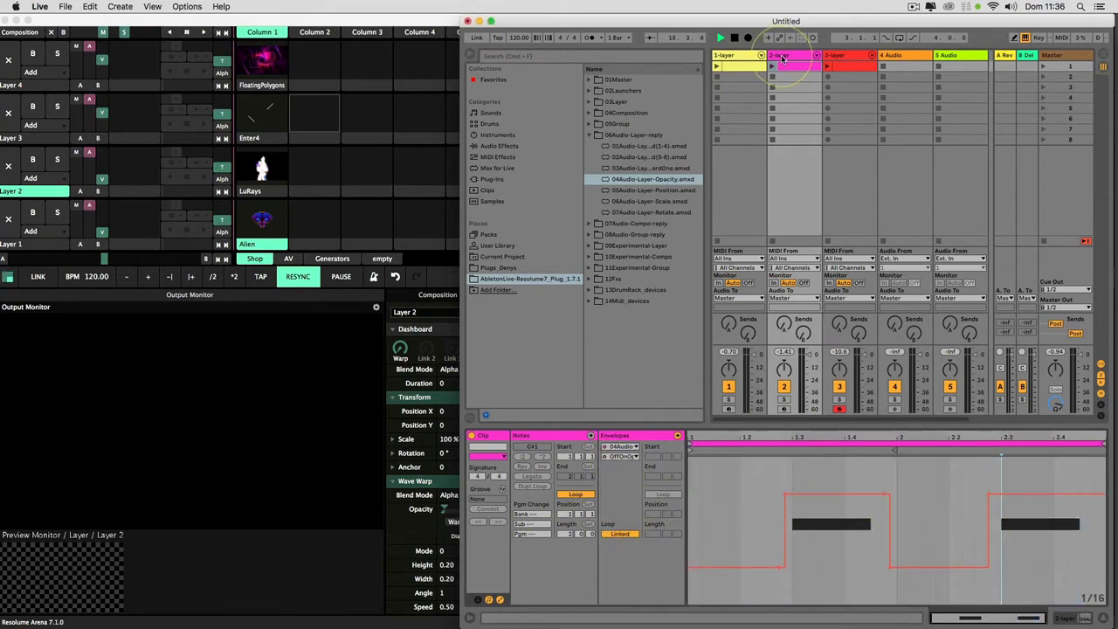
Load 03Audio-Layer-DashboardOne.amxd after the opacity device on the 2-layer track and set its dash number to 1.
click(783, 58)
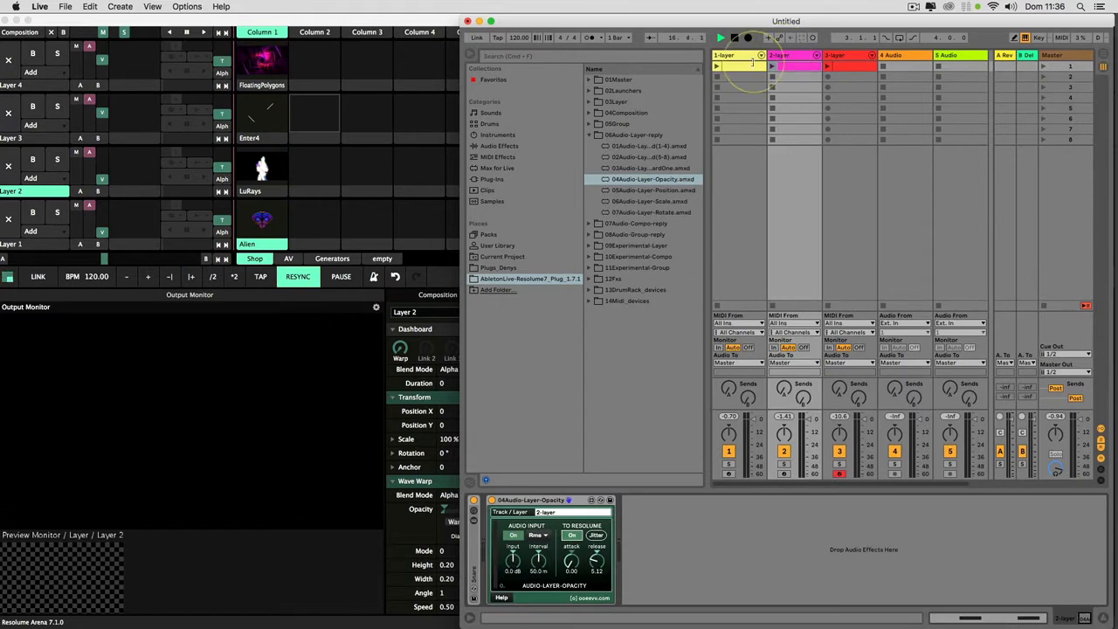
drag(633, 169, 788, 249)
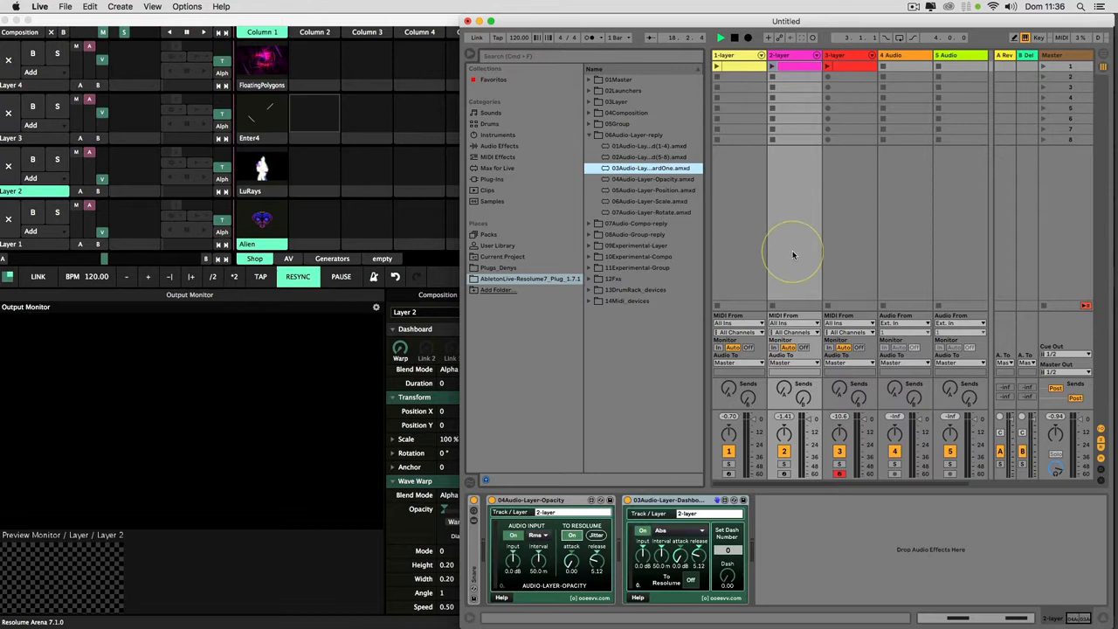
click(729, 549)
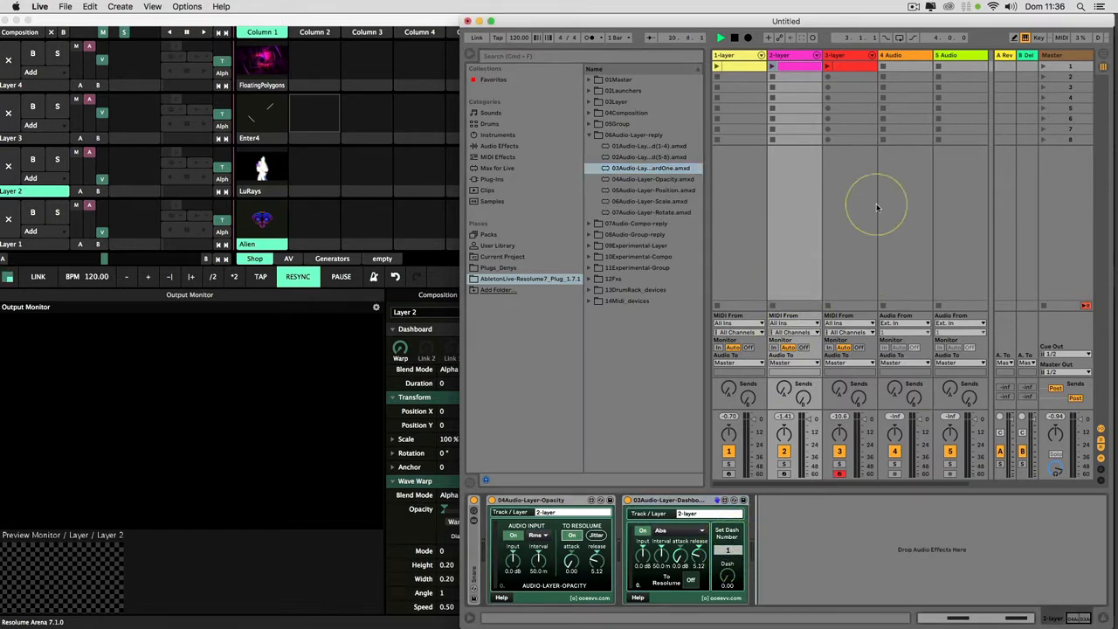
Shape the DashboardOne OffOnDash1 envelope in 2-layer's first clip so it is off until about 2.2.4 and on from there.
click(792, 67)
click(618, 446)
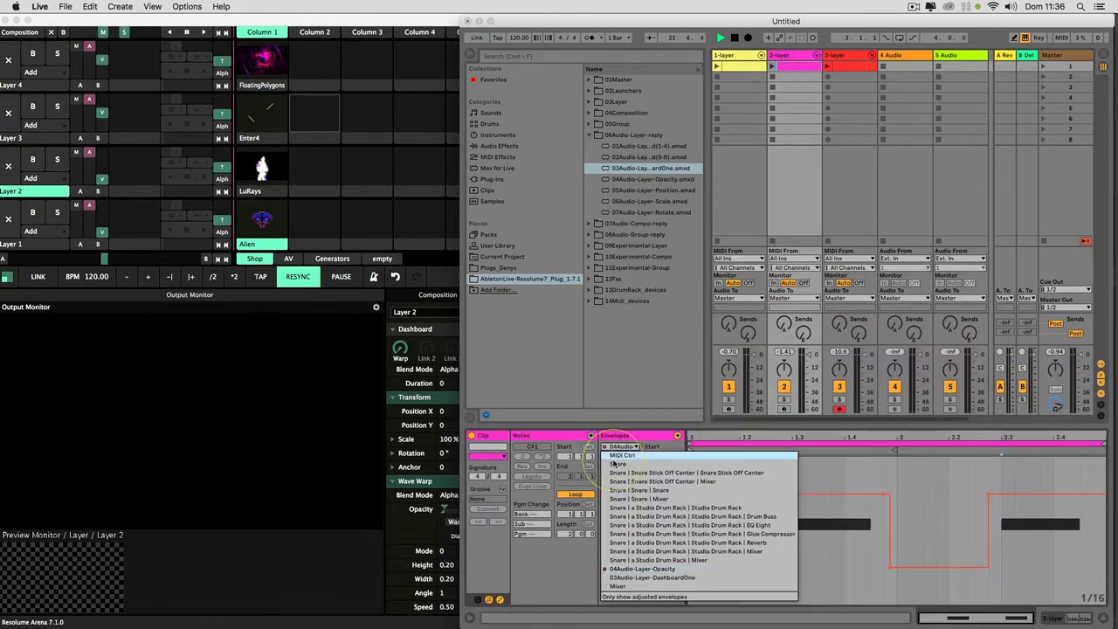
click(633, 577)
click(621, 456)
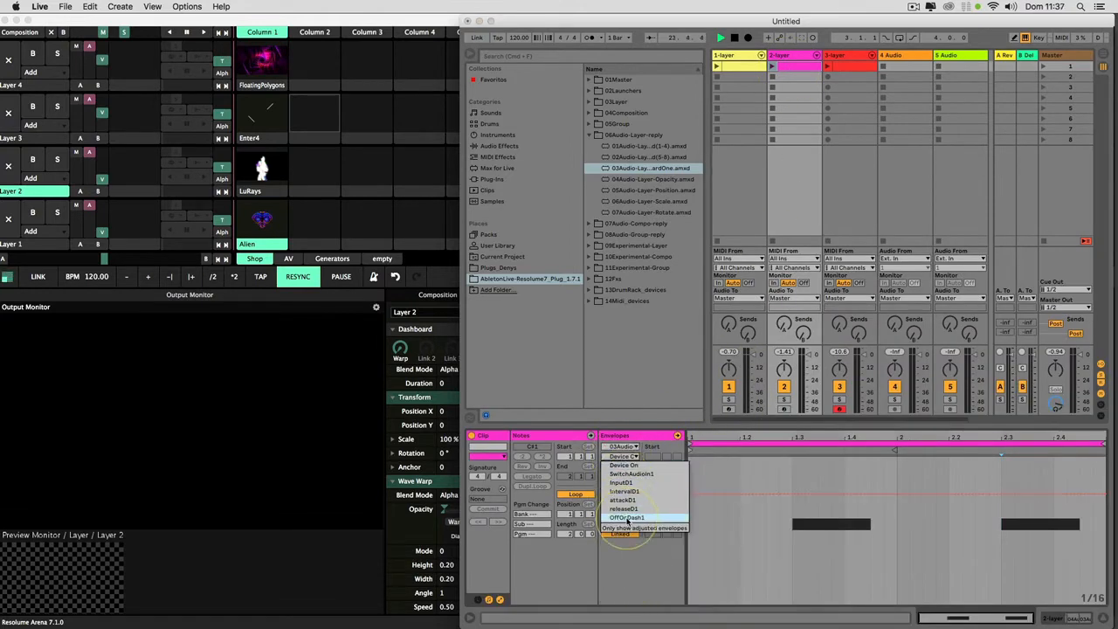
click(626, 517)
drag(779, 494, 987, 494)
With scene 1 playing, set the 2-layer DashboardOne device's input to 21 dB and release to 7.01, and stop playback.
click(1048, 68)
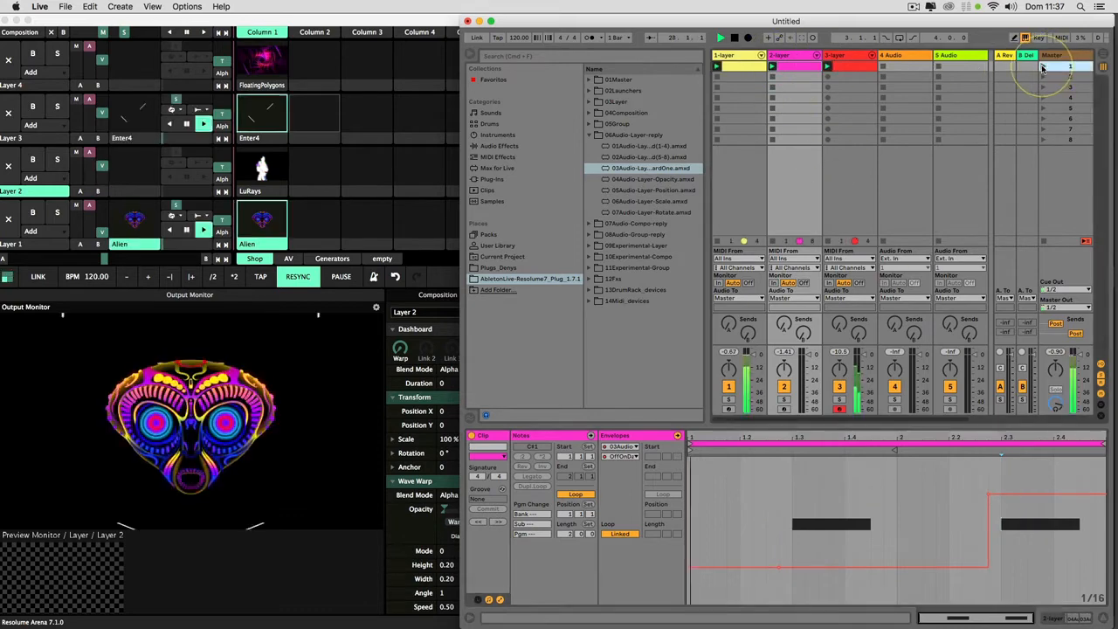
click(791, 58)
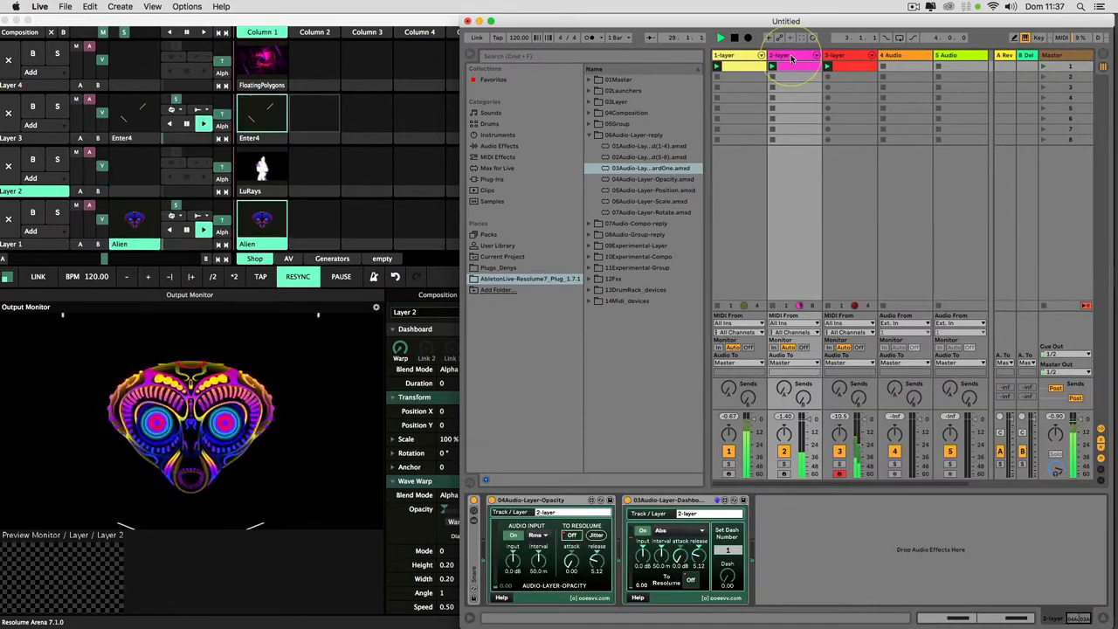
click(690, 580)
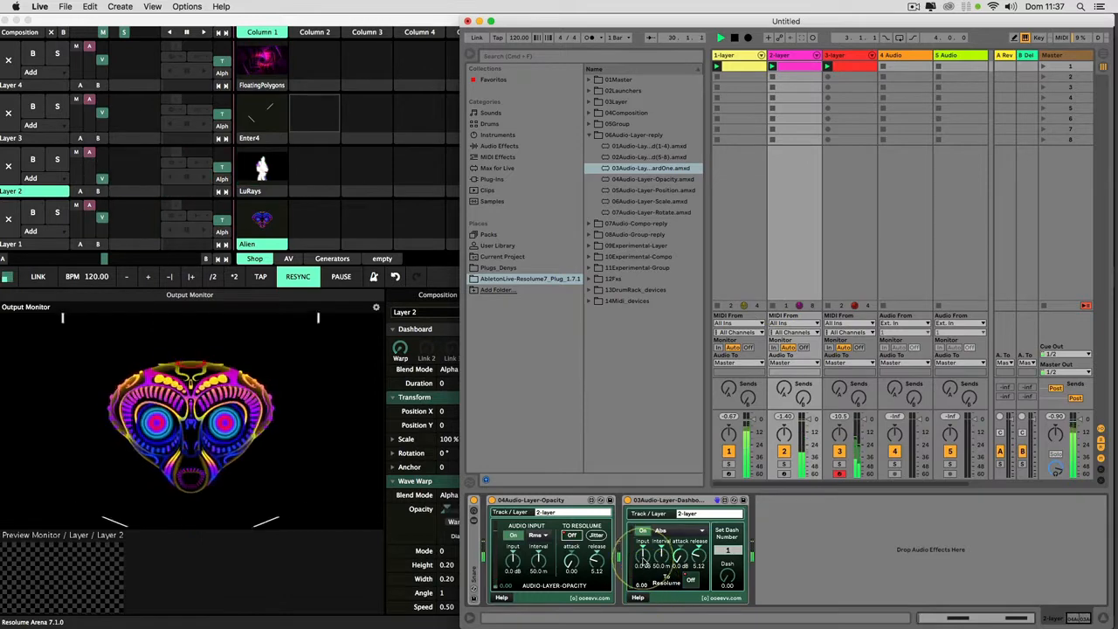
mouse_move(644, 559)
mouse_down()
mouse_move(644, 545)
mouse_move(644, 556)
mouse_up()
click(690, 579)
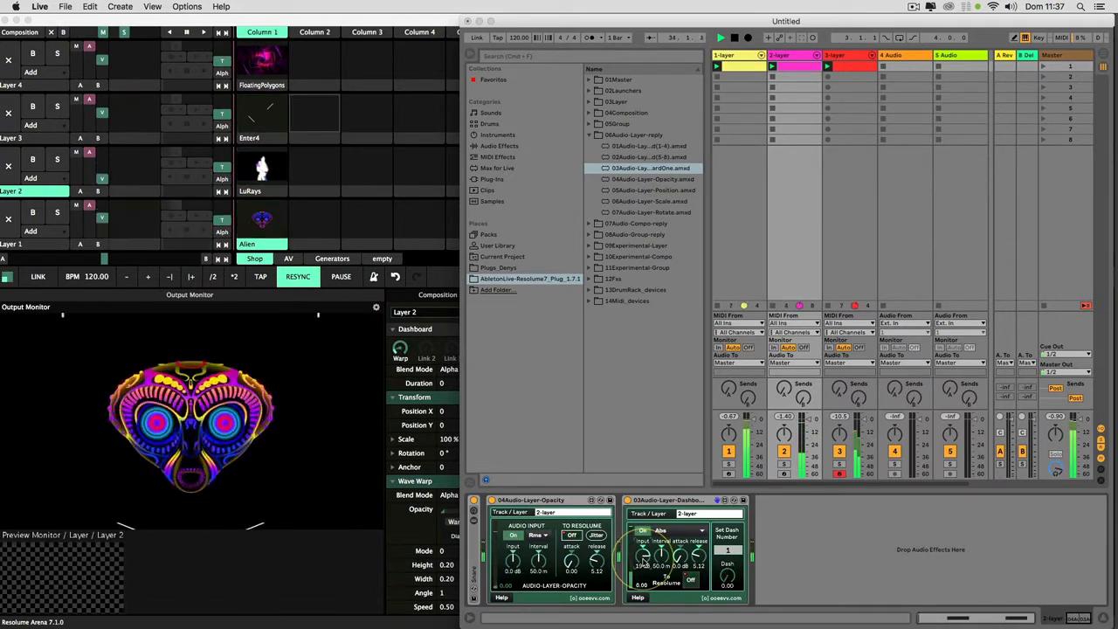
drag(644, 561, 644, 557)
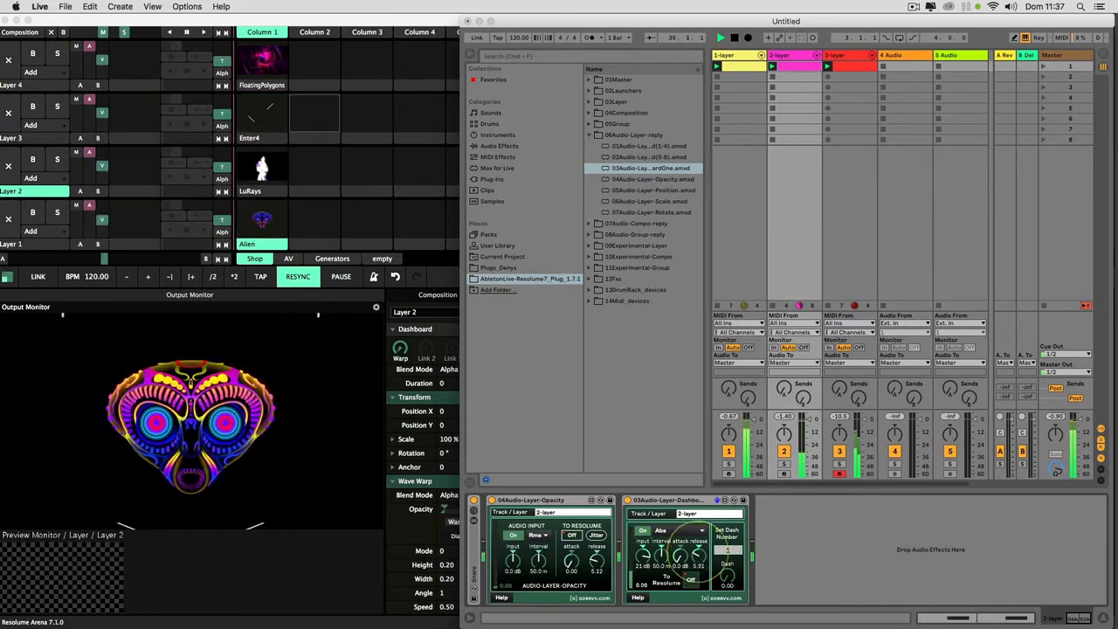
drag(696, 559, 698, 557)
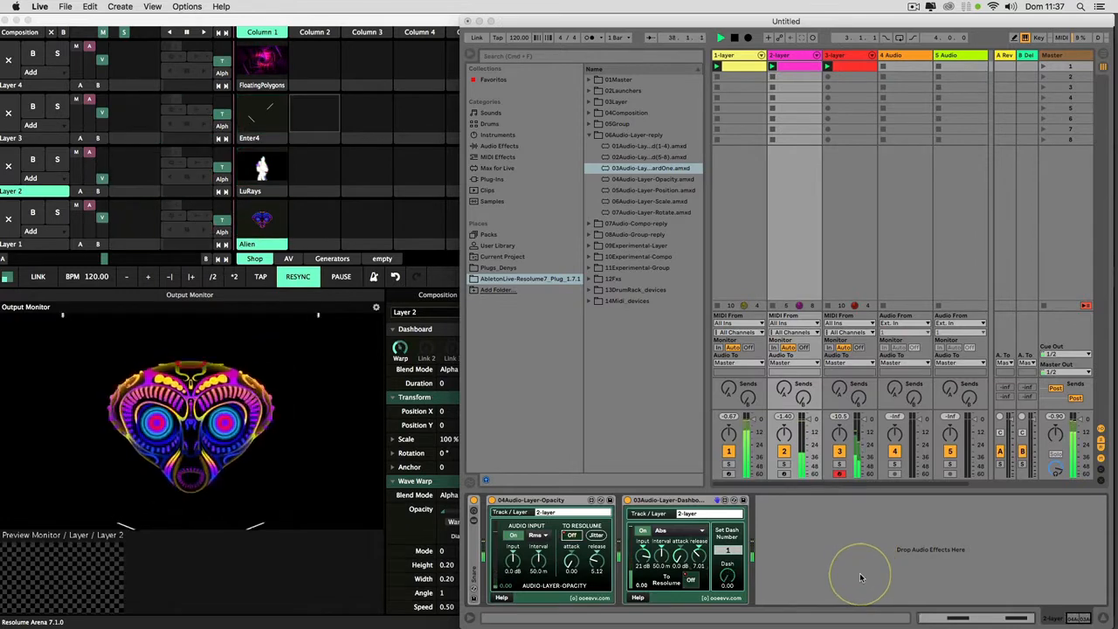
key(space)
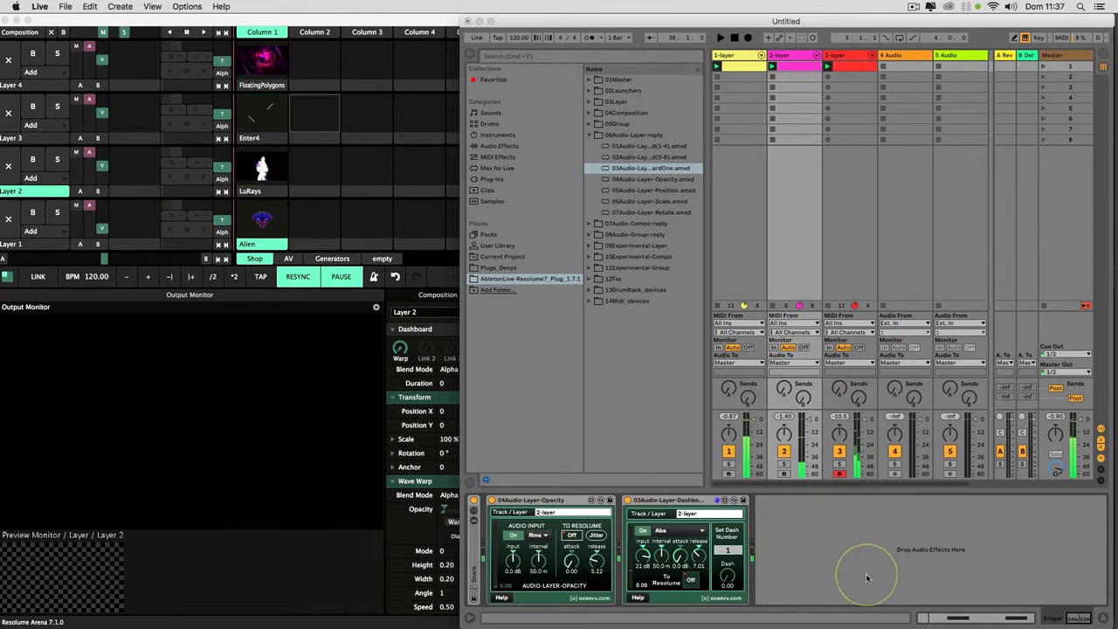
Load 03Audio-Layer-DashboardOne.amxd after the scale device on the 3-layer track and set its dash number to 1.
click(840, 56)
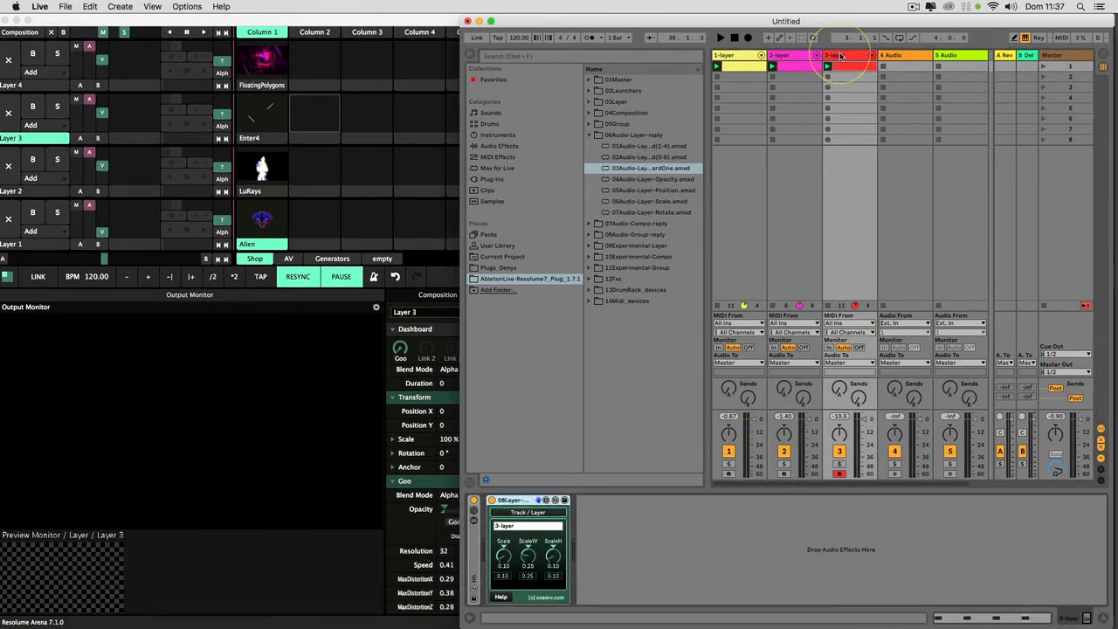
click(625, 179)
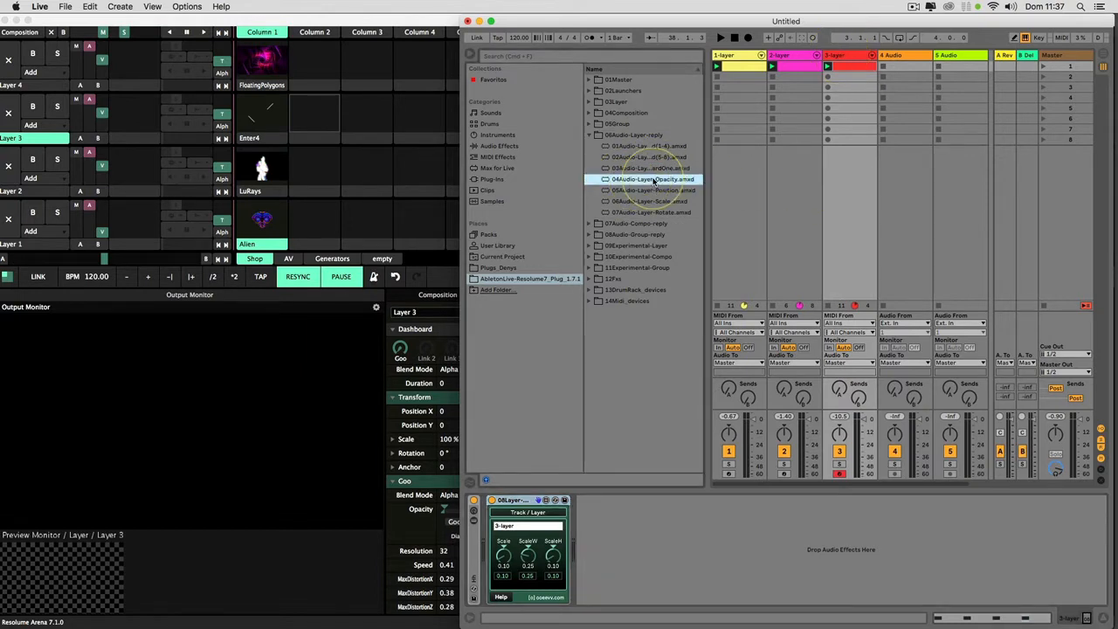
drag(650, 167, 854, 211)
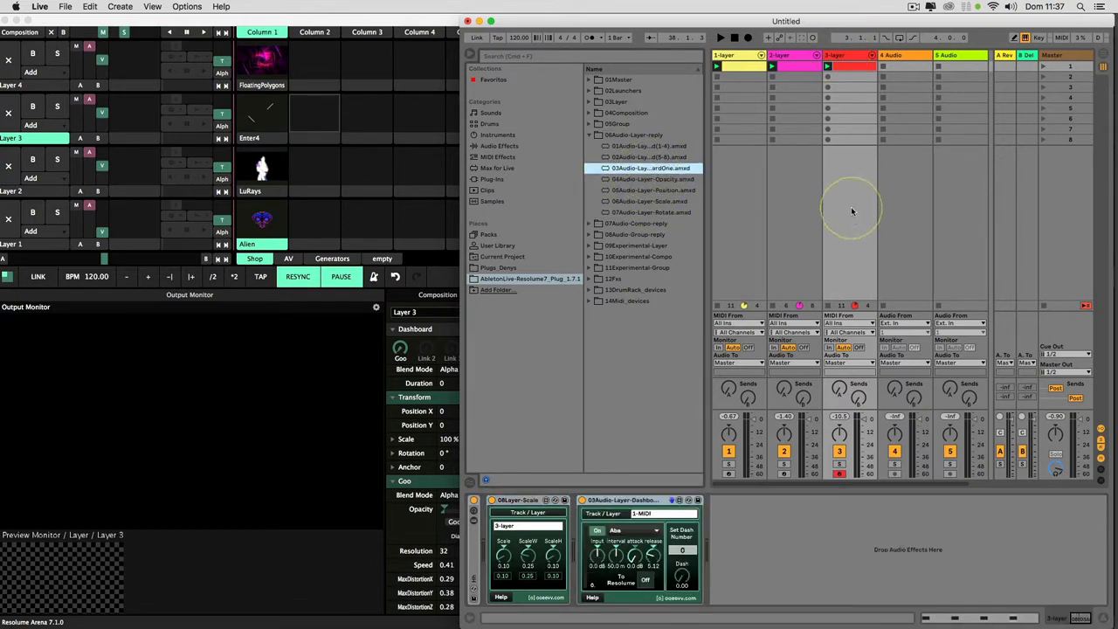
click(687, 552)
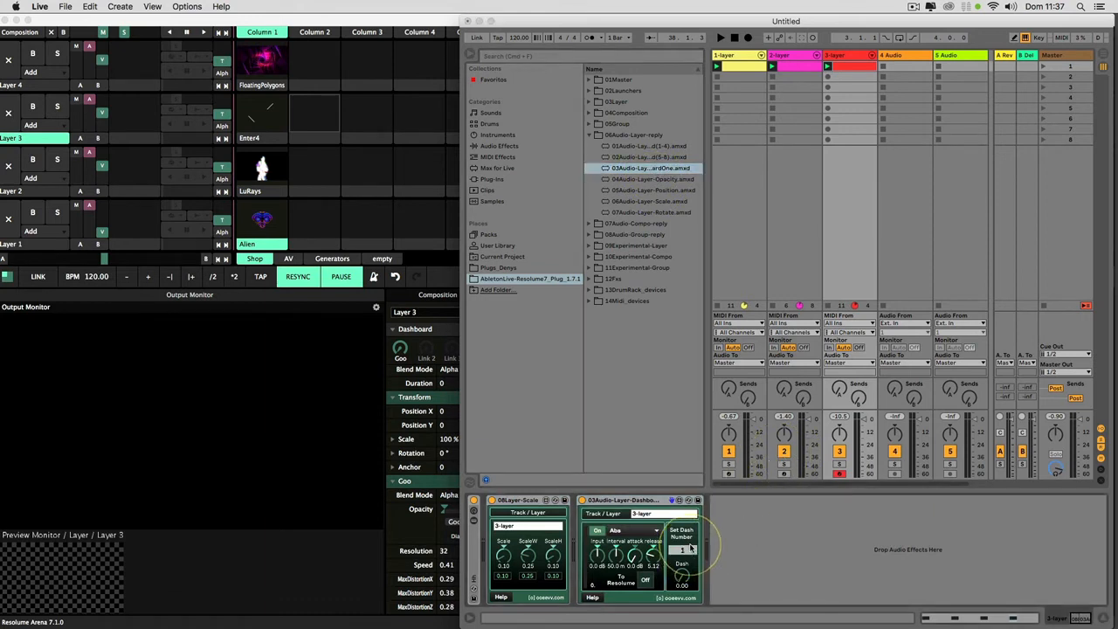
click(844, 55)
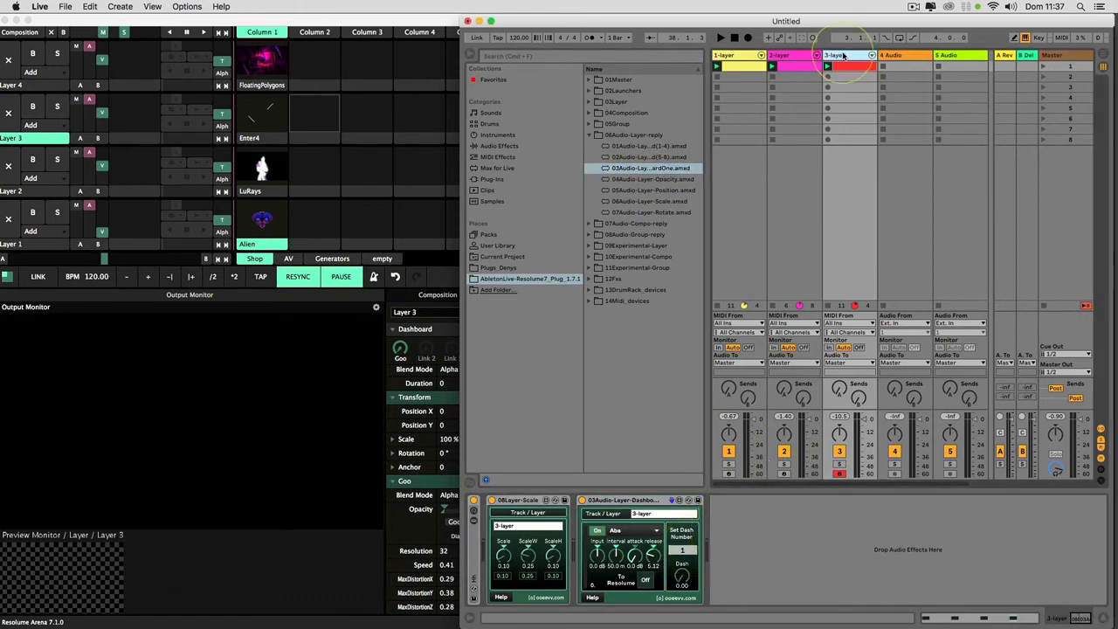
click(791, 57)
click(838, 56)
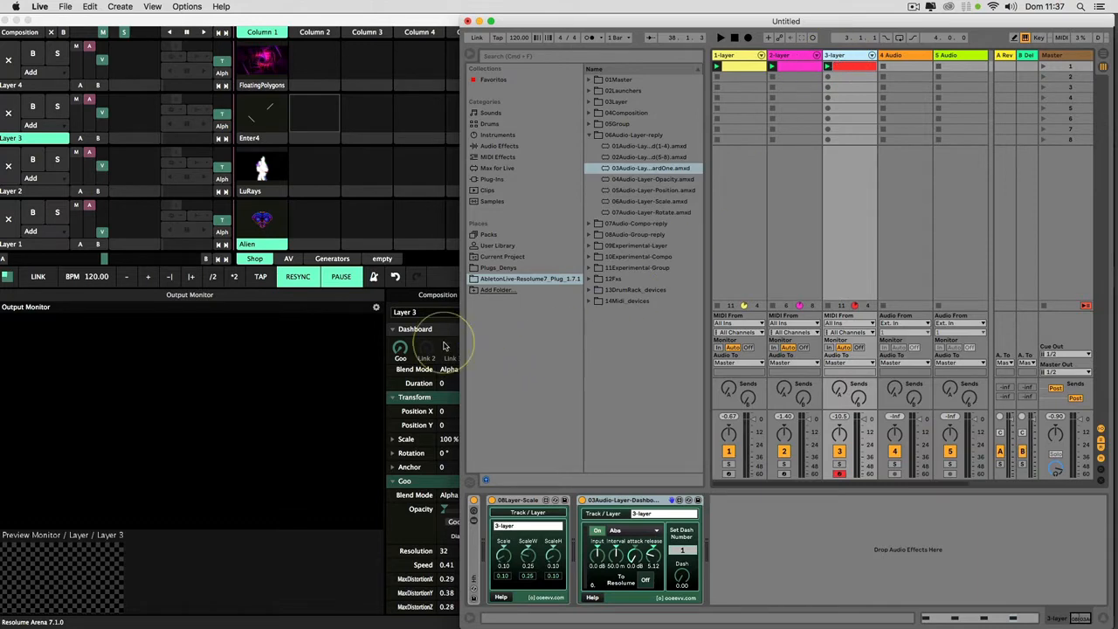
With scene 1 playing, switch on the 3-layer DashboardOne device's output to Resolume and set its input to 27 dB.
click(846, 65)
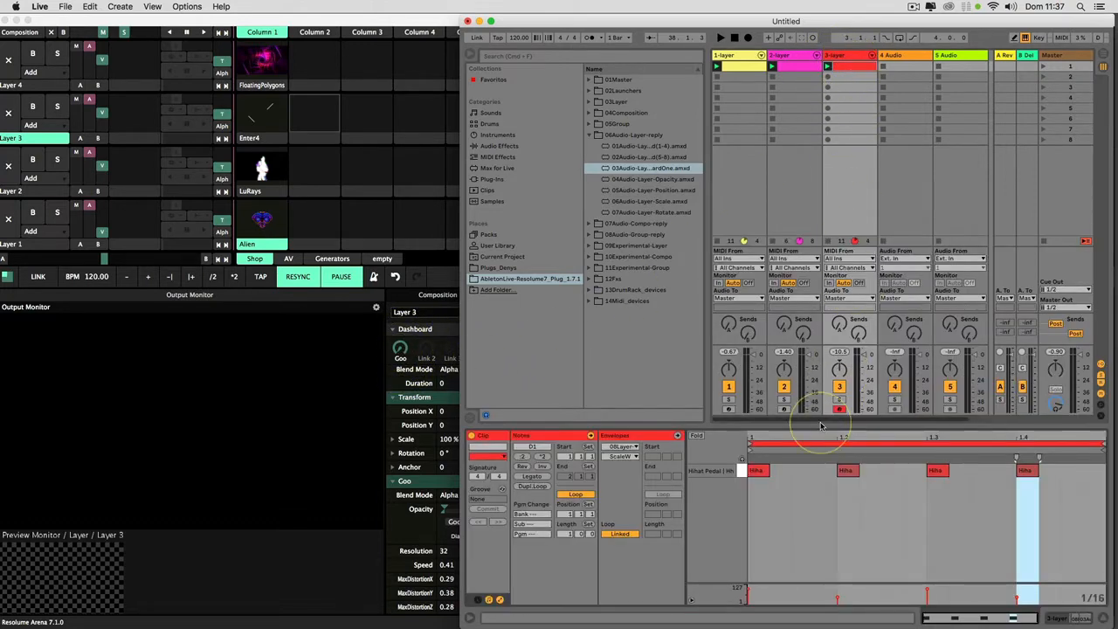
click(1042, 69)
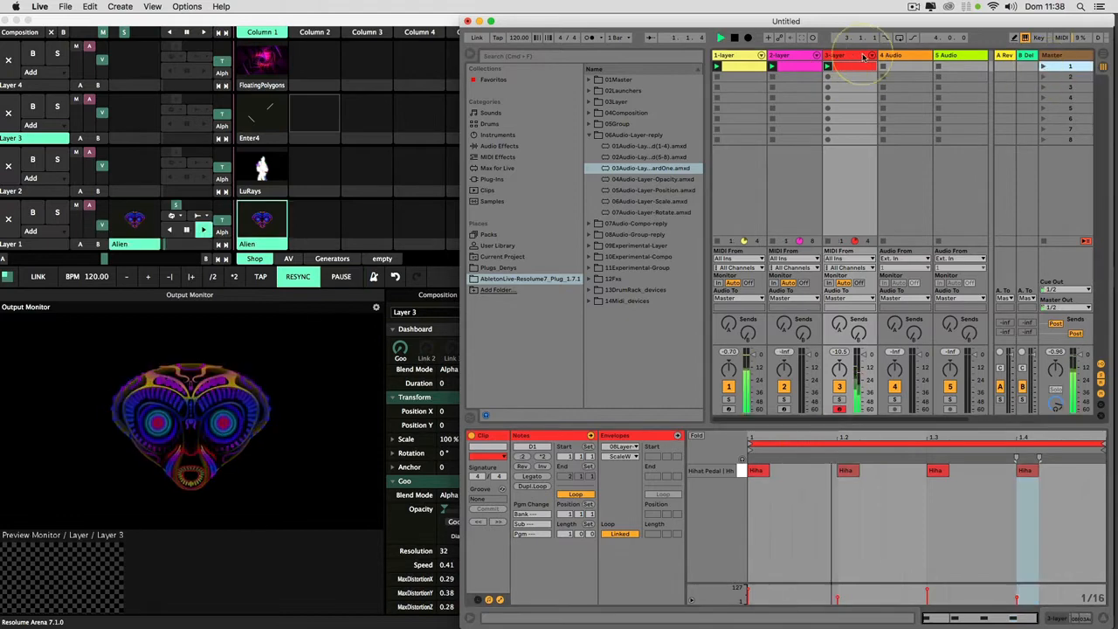
key(shift+Tab)
click(646, 581)
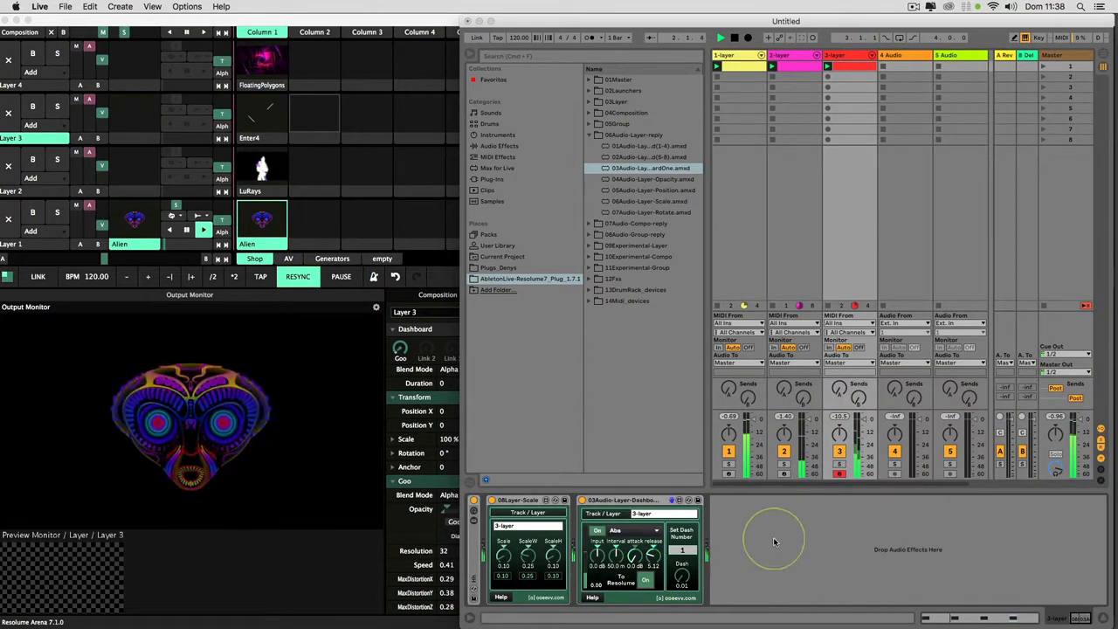
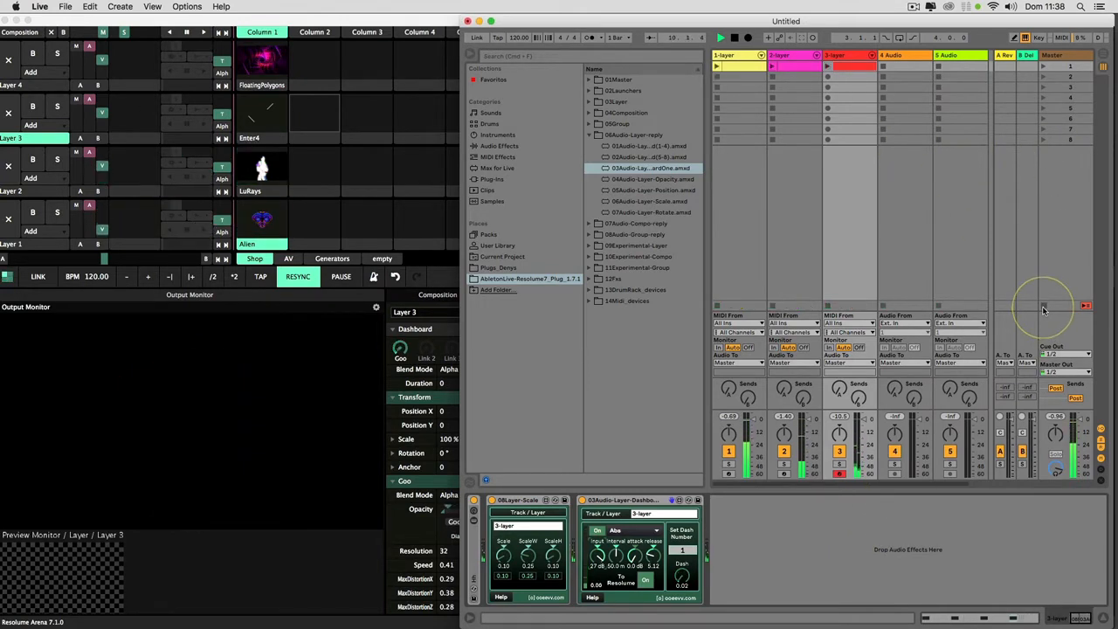
In the audio preferences, choose M-Track (2 In, 2 Out) as input device and set the buffer size to 128 samples.
click(900, 57)
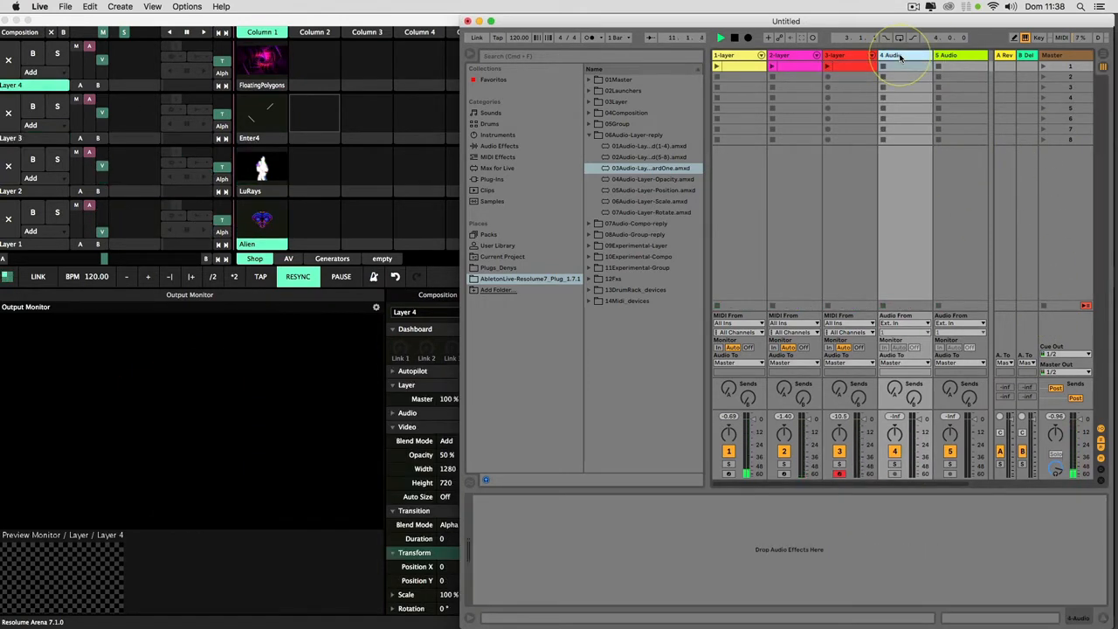
click(37, 7)
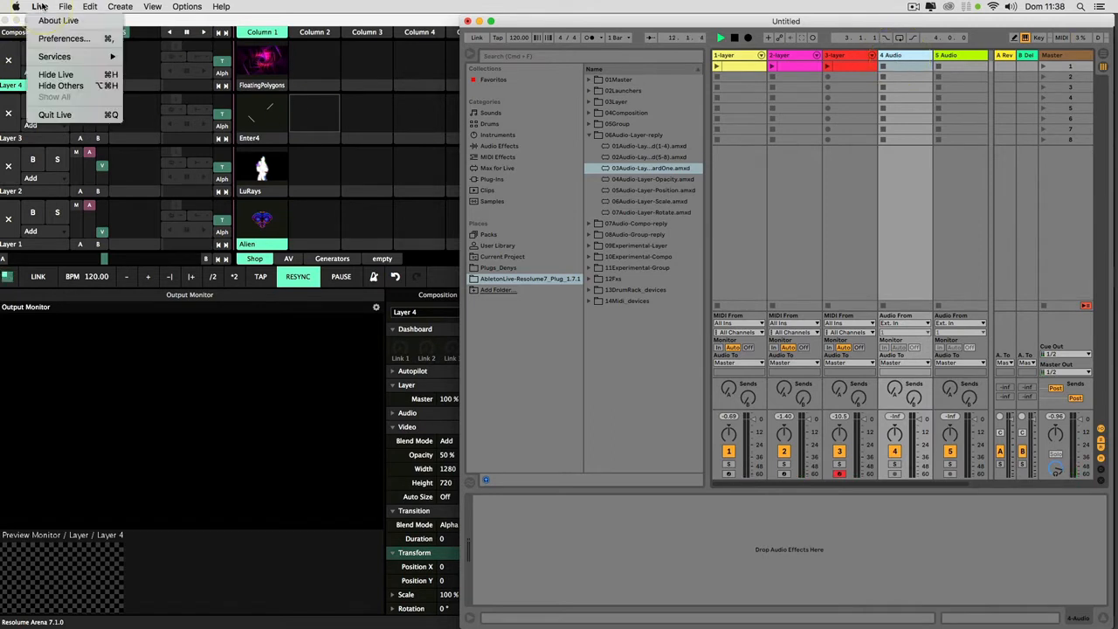
click(52, 38)
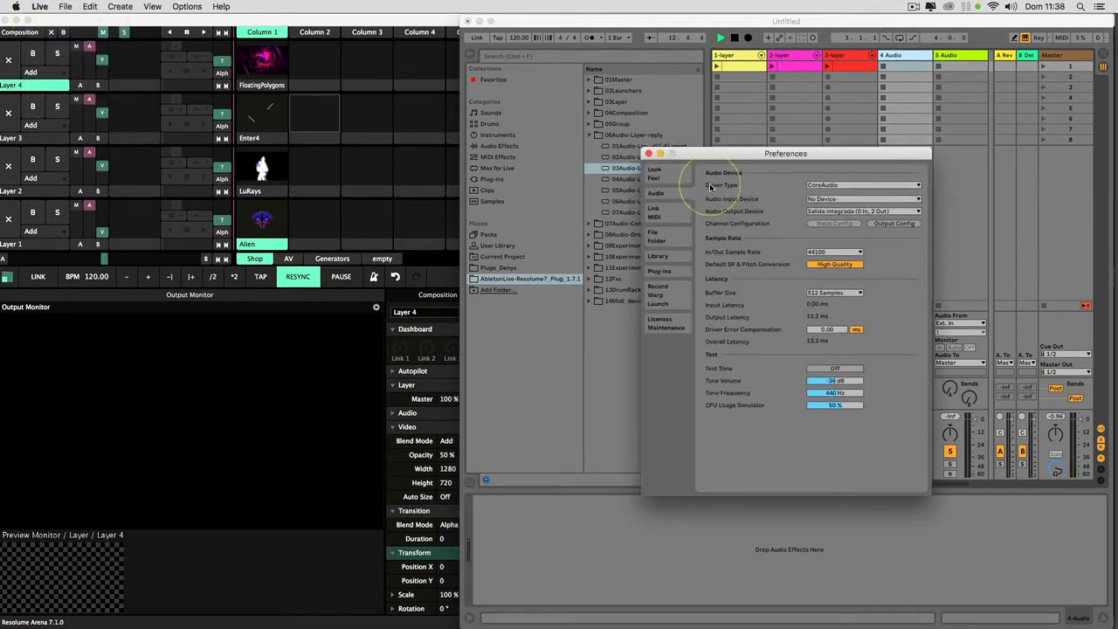
click(834, 200)
click(826, 222)
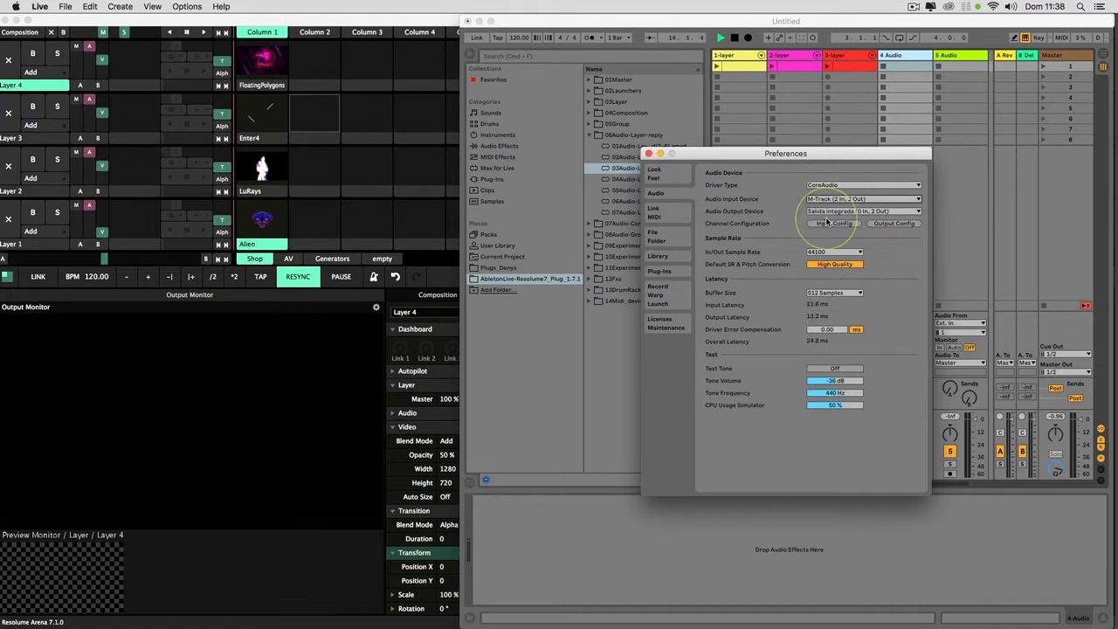
click(818, 295)
click(823, 322)
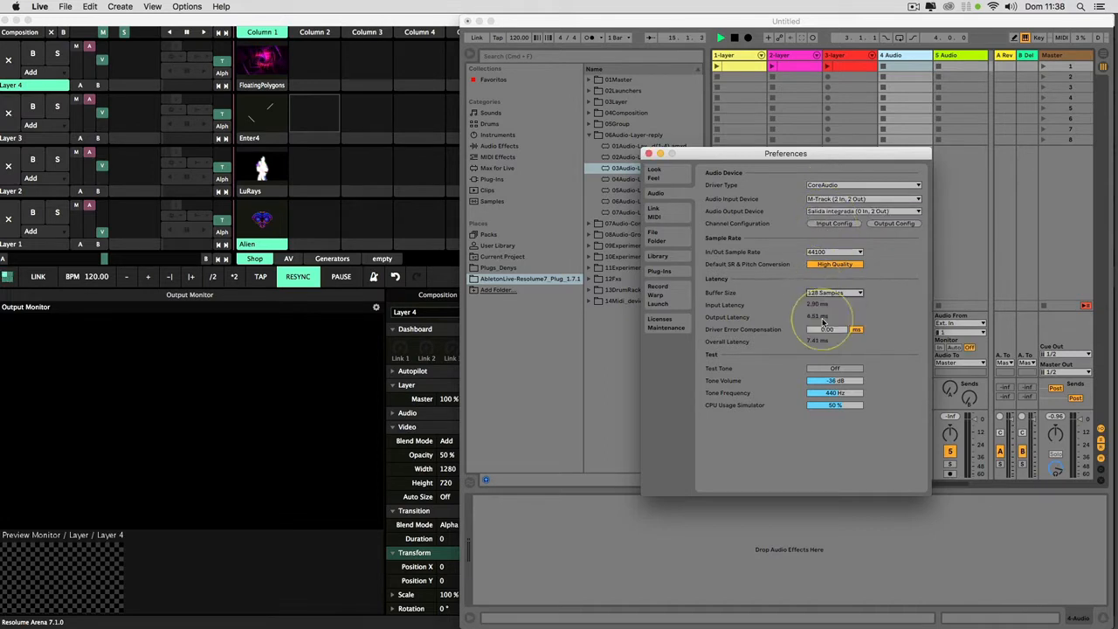
click(648, 154)
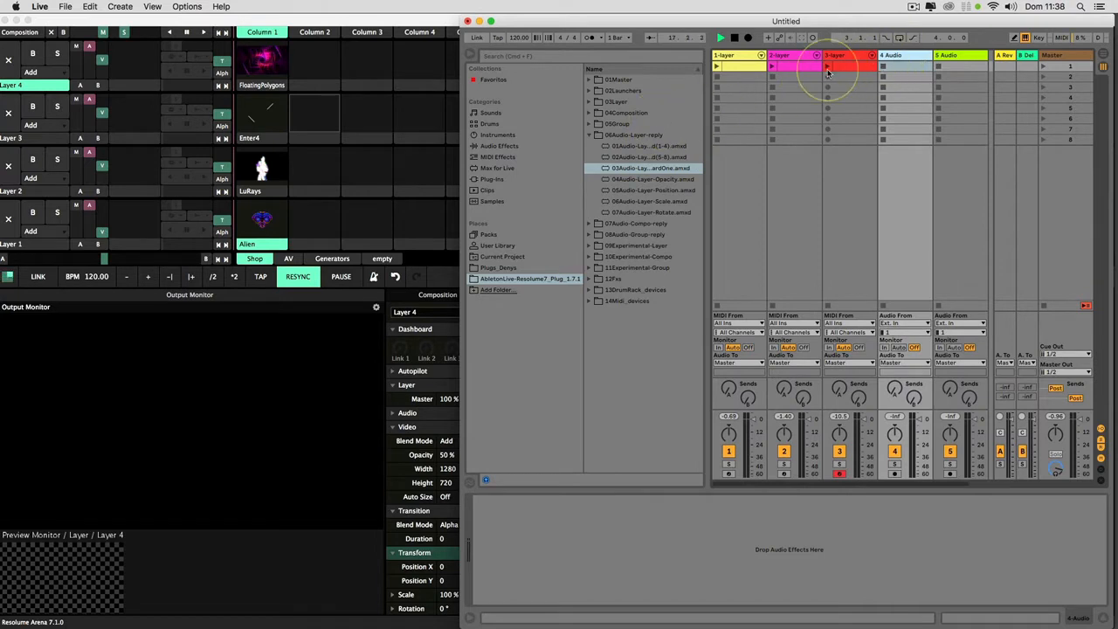
Rename the 4 Audio track 4-layer, find the sample Silent.aif and place it in the track's first clip slot.
click(891, 56)
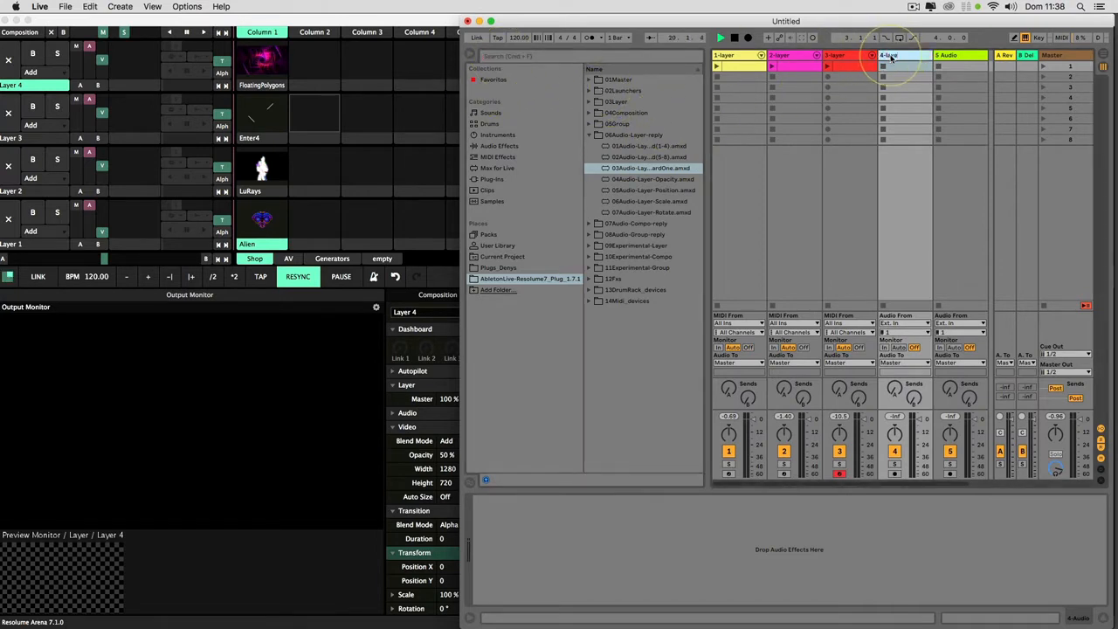
click(514, 59)
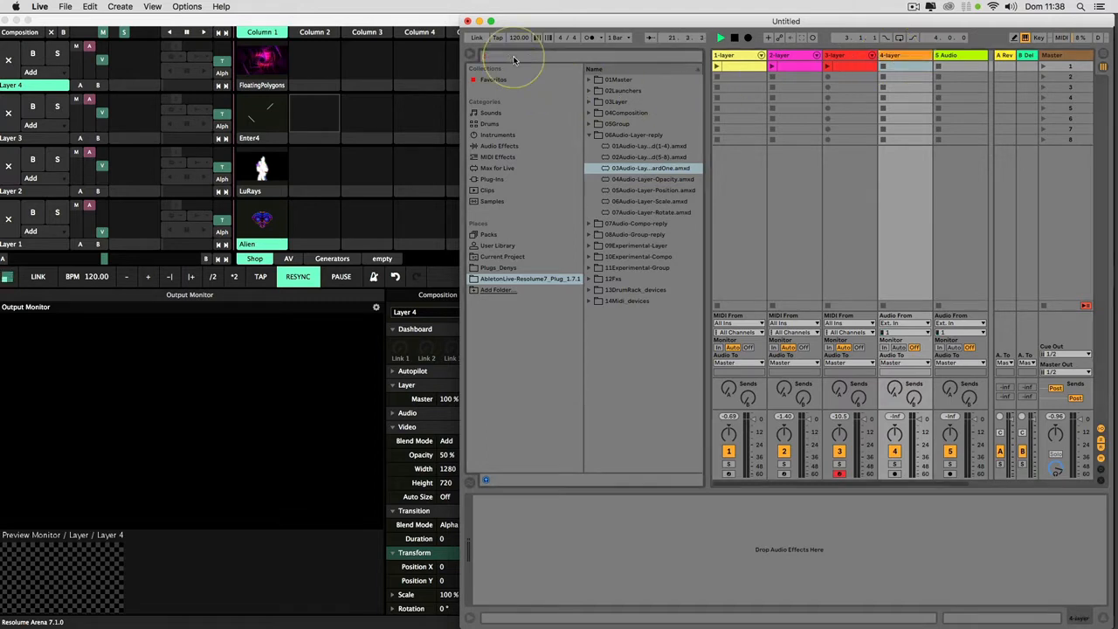
text(silent)
drag(614, 80, 902, 67)
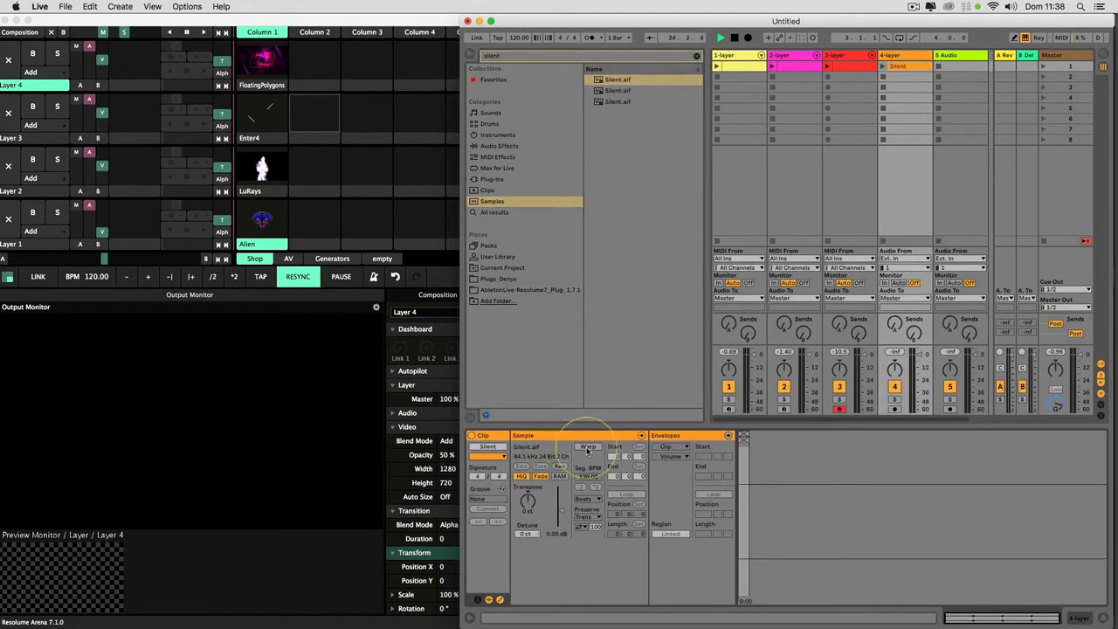
Turn on Warp and Loop for the silent clip with a one-bar loop length, and rename the clip 1.
click(588, 446)
click(619, 494)
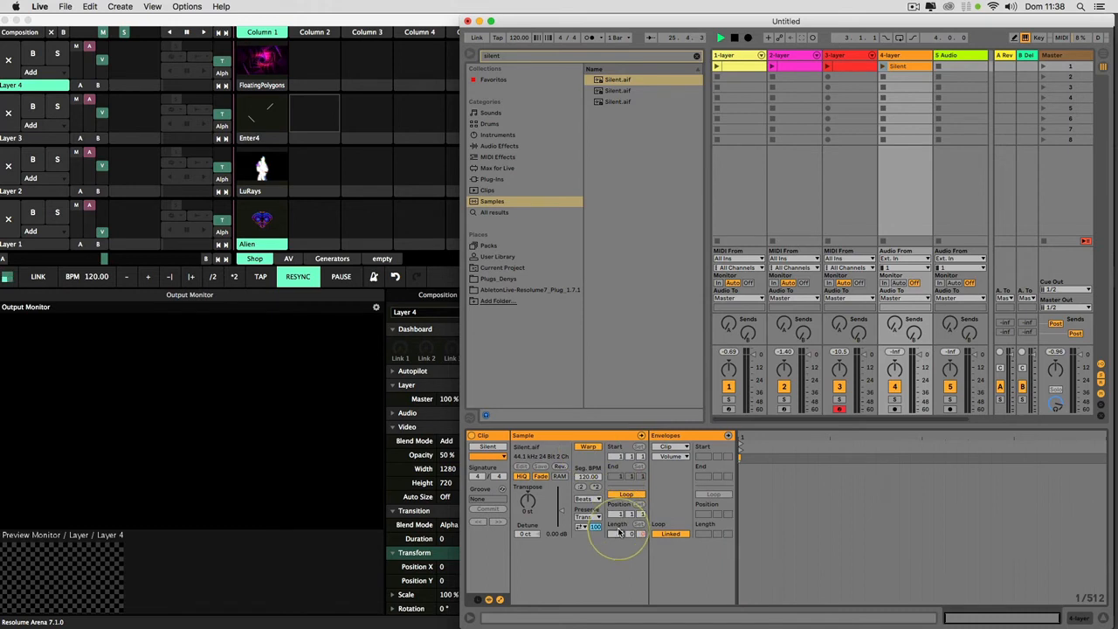
drag(619, 534, 618, 527)
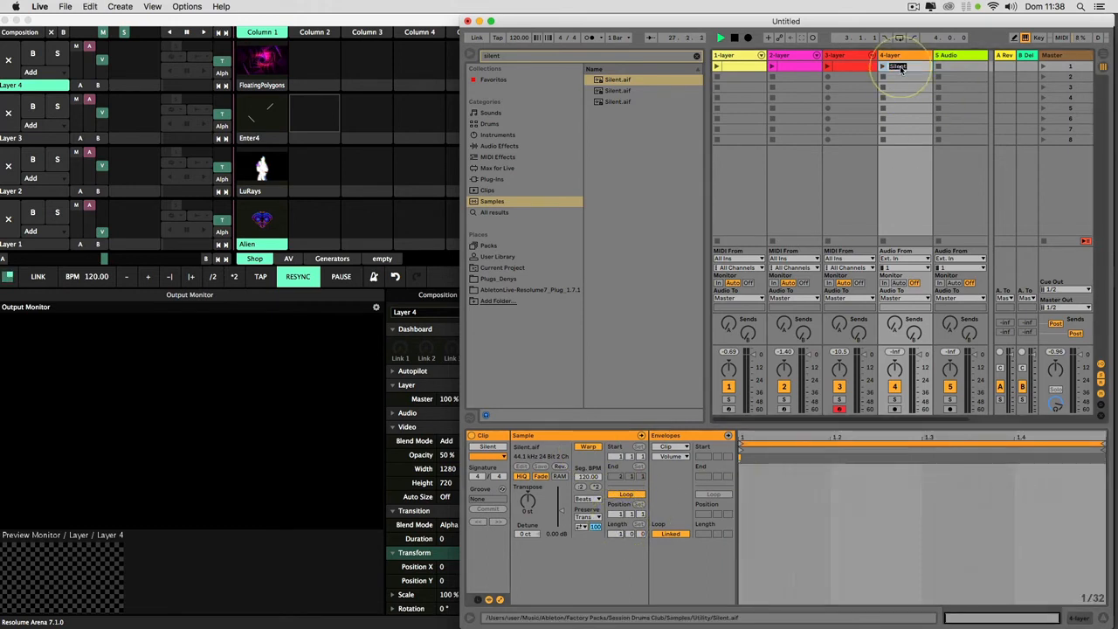
key(Return)
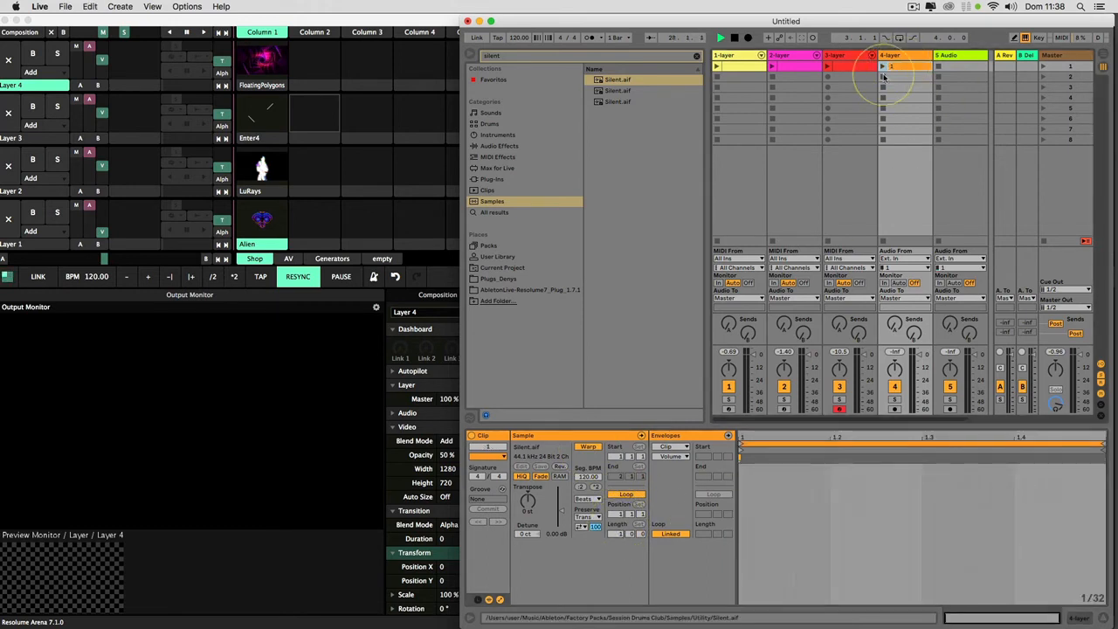
Clear the sample search and load 01ByNumberName.amxd from the 02Launchers folder onto the 4-layer track.
click(696, 55)
click(530, 278)
click(589, 91)
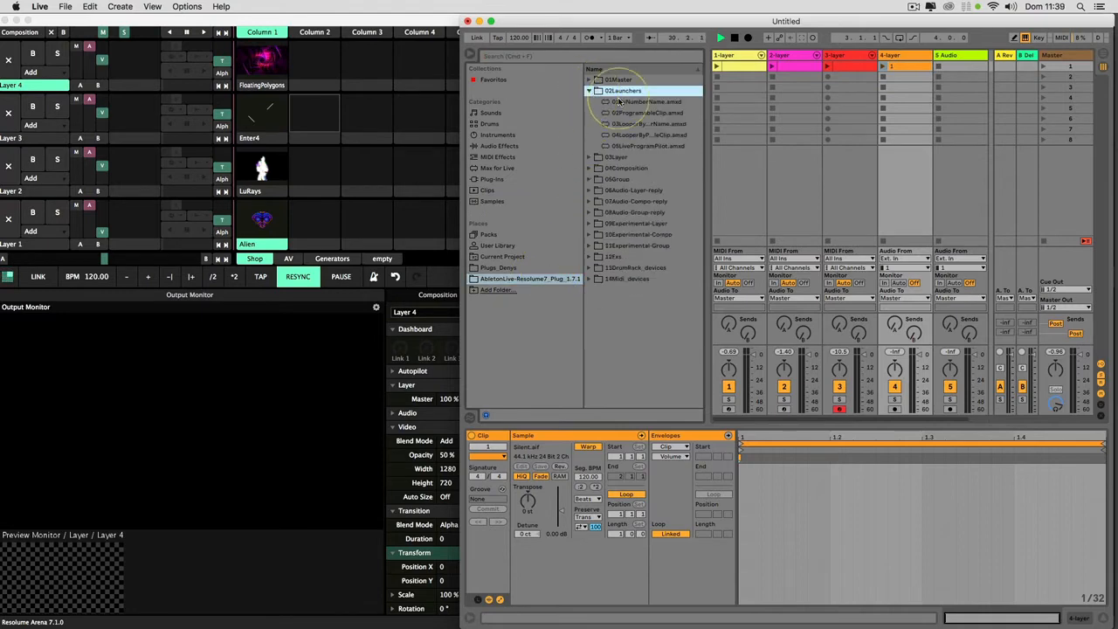
drag(619, 101, 900, 175)
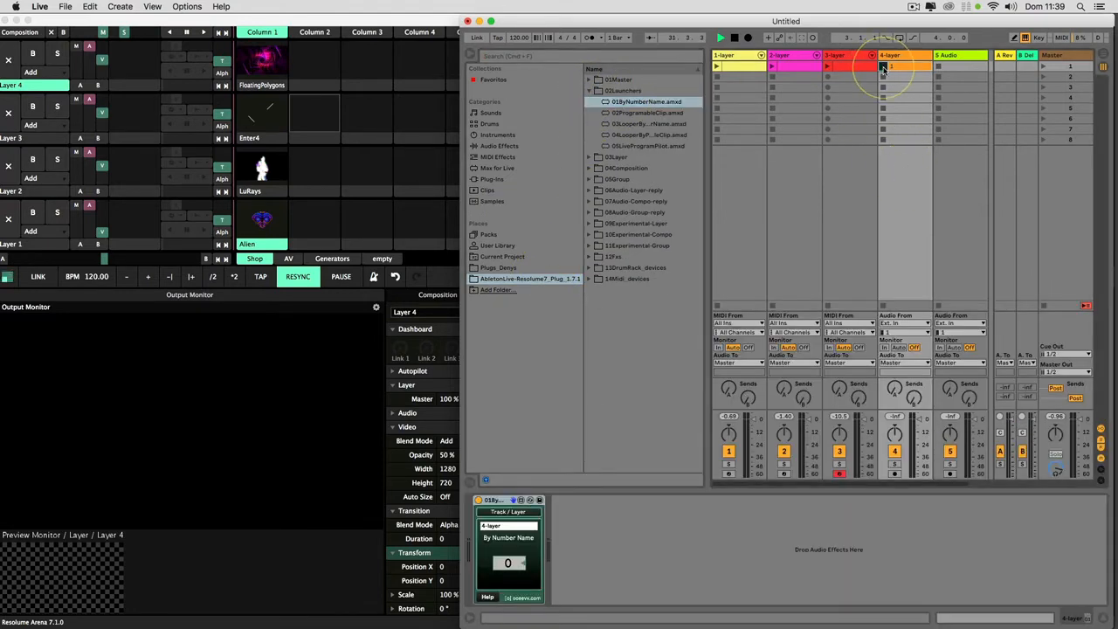
click(883, 69)
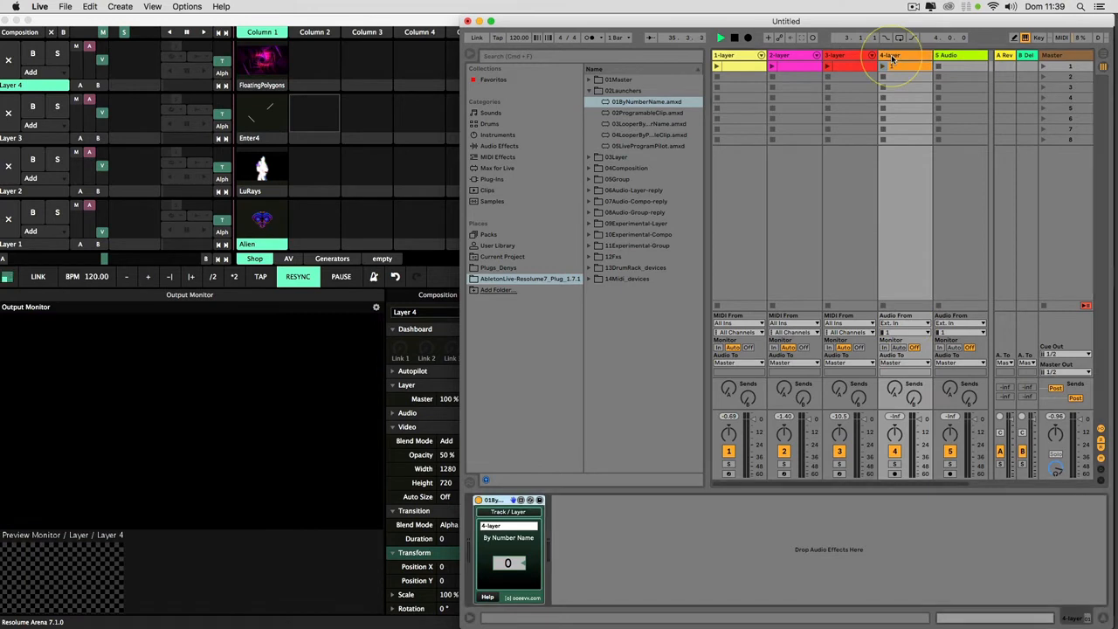
Add 04Audio-Layer-Opacity.amxd from 06Audio-Layer-reply to the 4-layer track and switch on its output to Resolume.
click(588, 190)
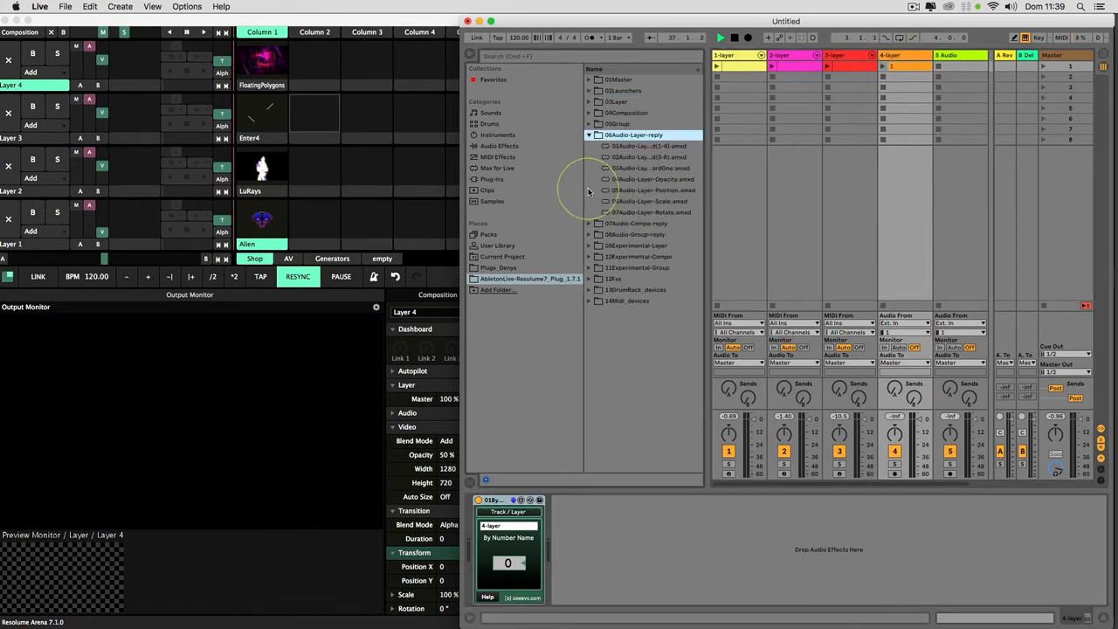
drag(653, 178, 902, 227)
click(636, 536)
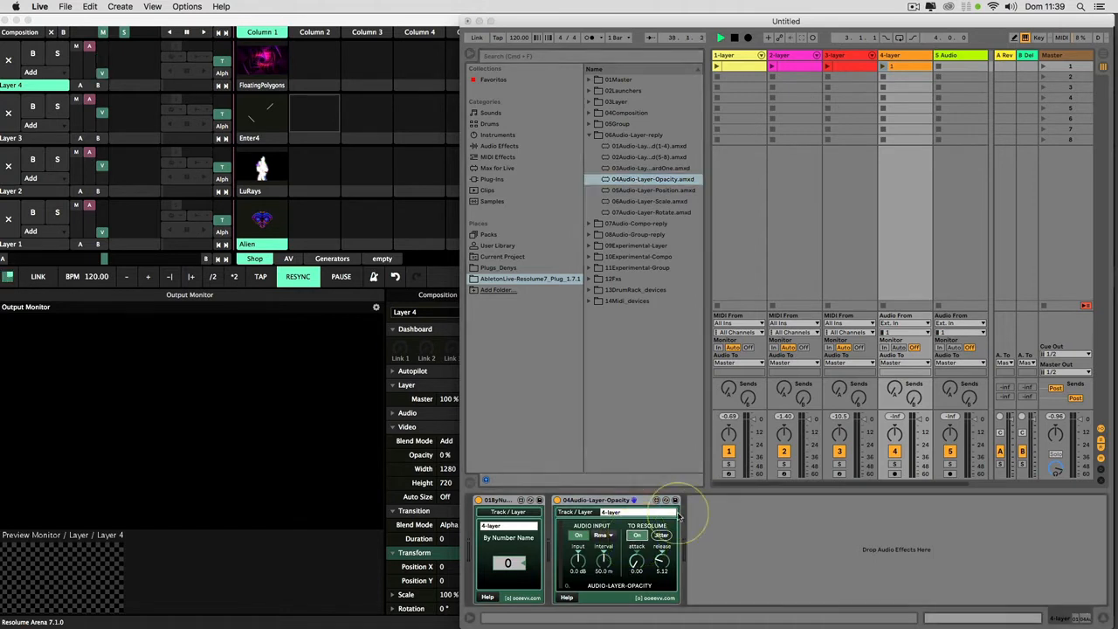
Launch clip 1 on 4-layer with monitoring set to In, set the opacity device's input to 12 dB, and launch scene 1.
click(882, 67)
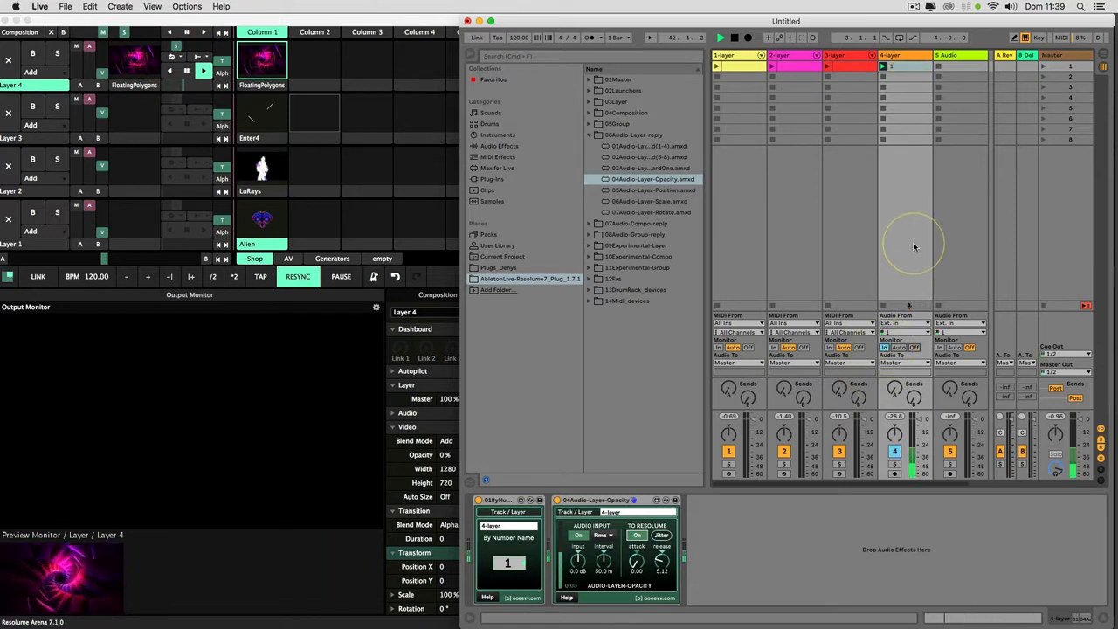
drag(578, 564, 578, 557)
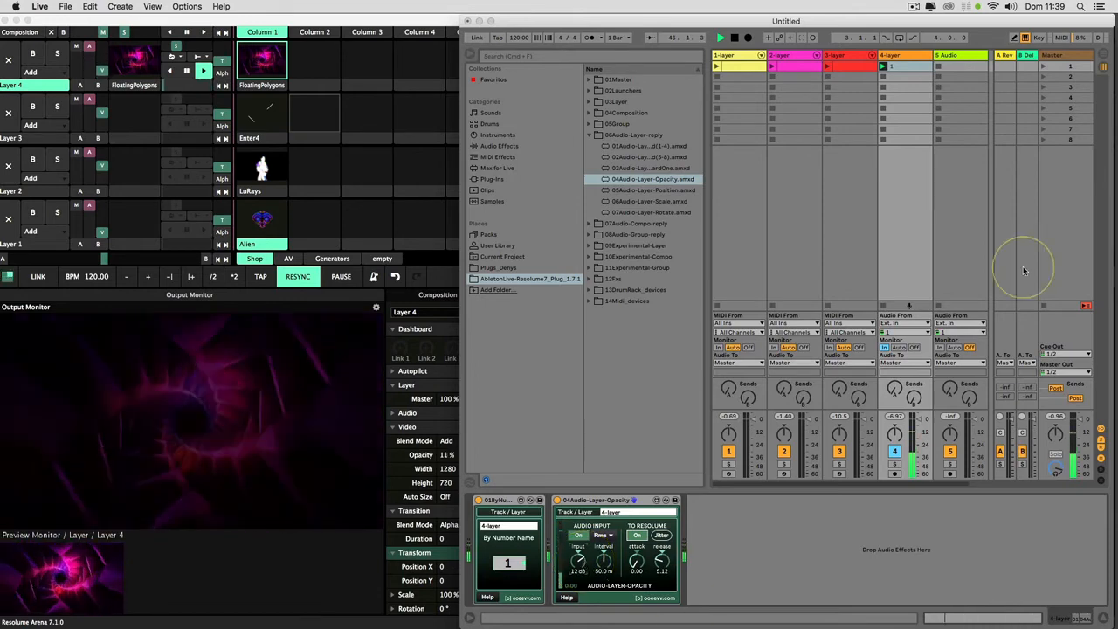
click(1042, 68)
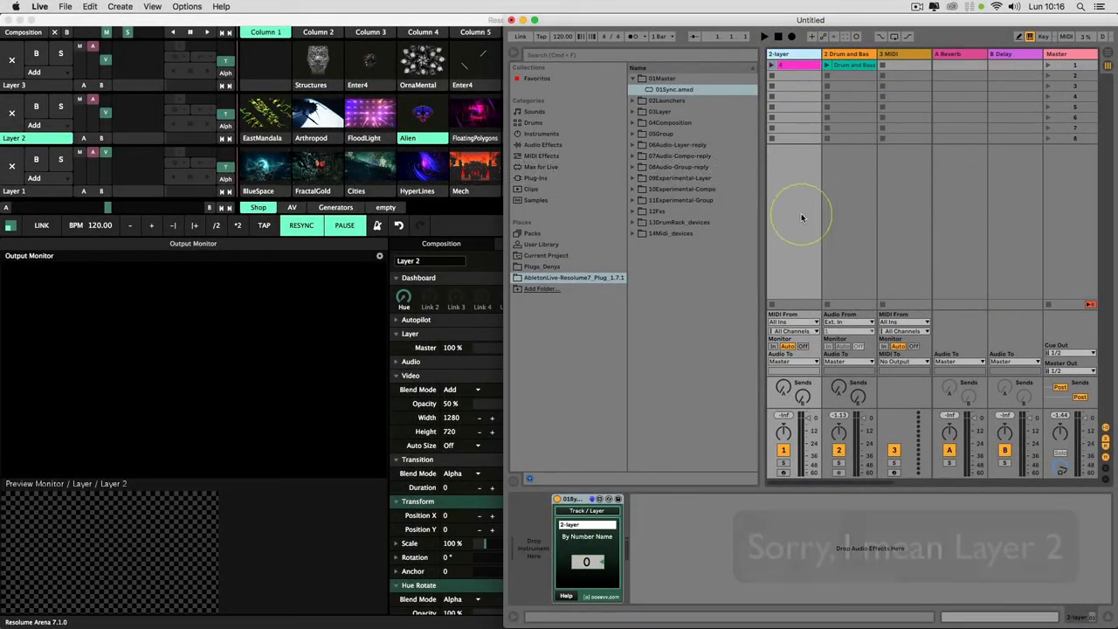
Review the Drum and Bass and 4 clips, launch scene 1, and load 01Layer-ExperimentPosition.amxd onto the 2-layer track.
click(846, 65)
click(847, 66)
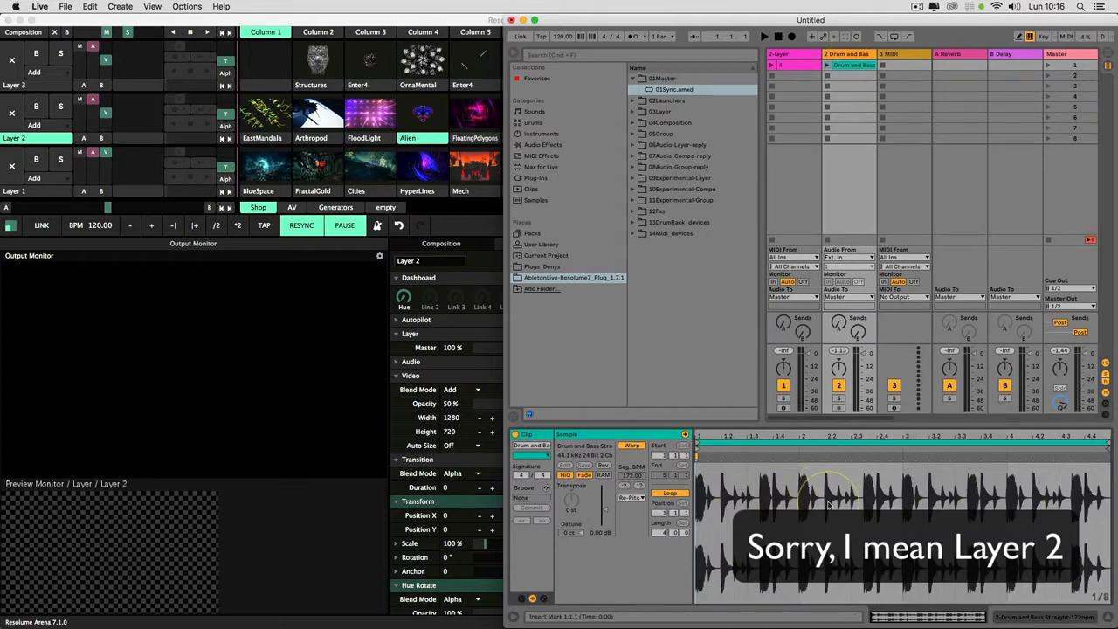
click(790, 65)
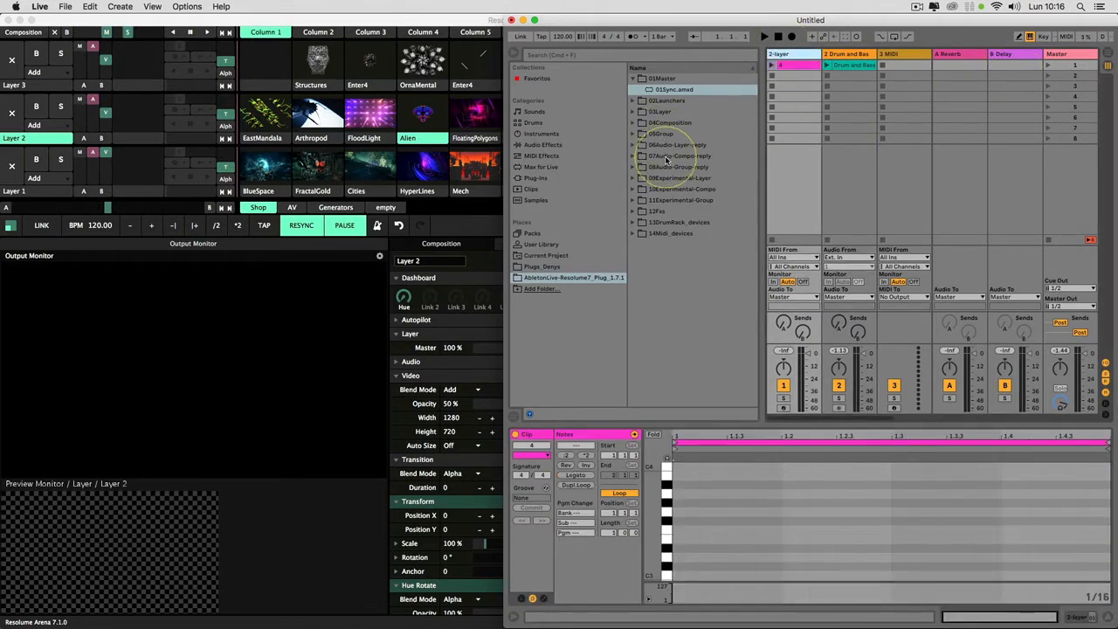
click(634, 178)
scroll(649, 182, down, 1)
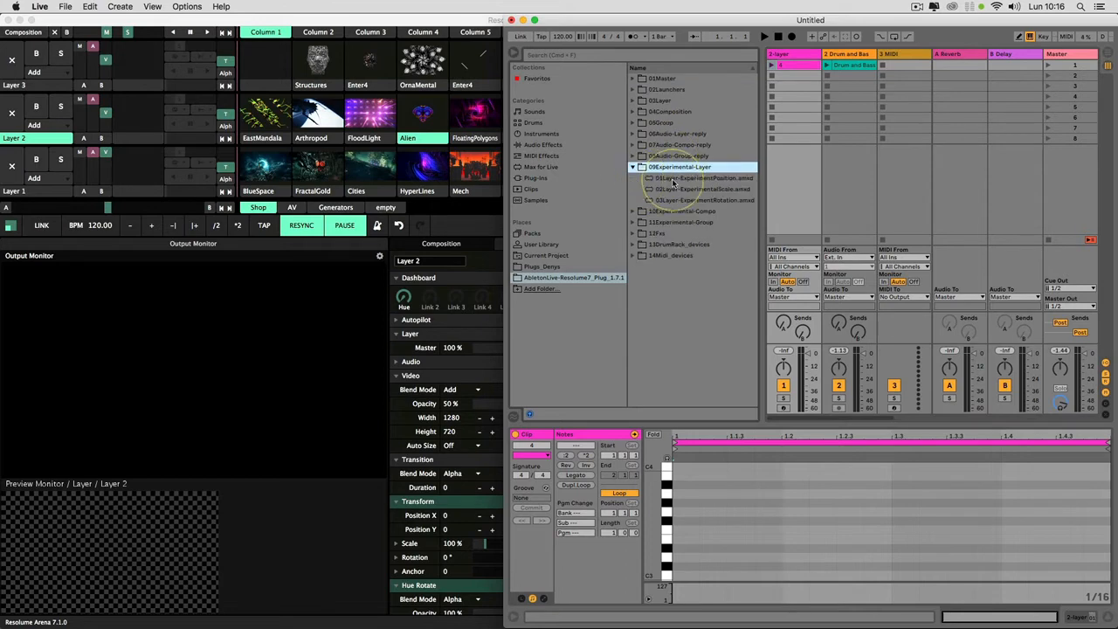
click(1047, 64)
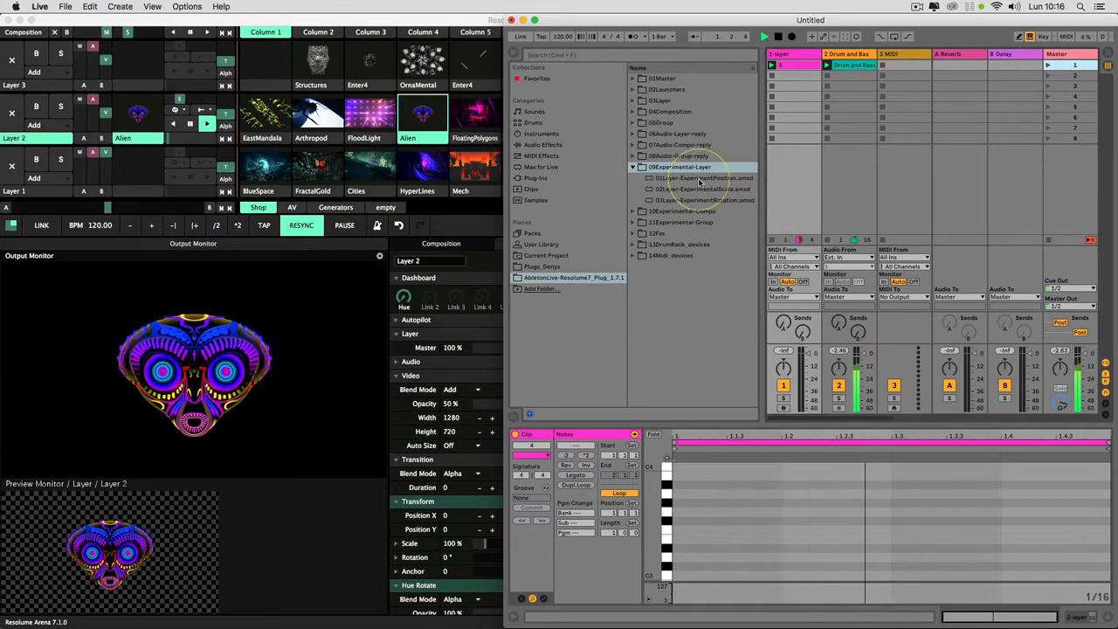
drag(699, 178, 786, 63)
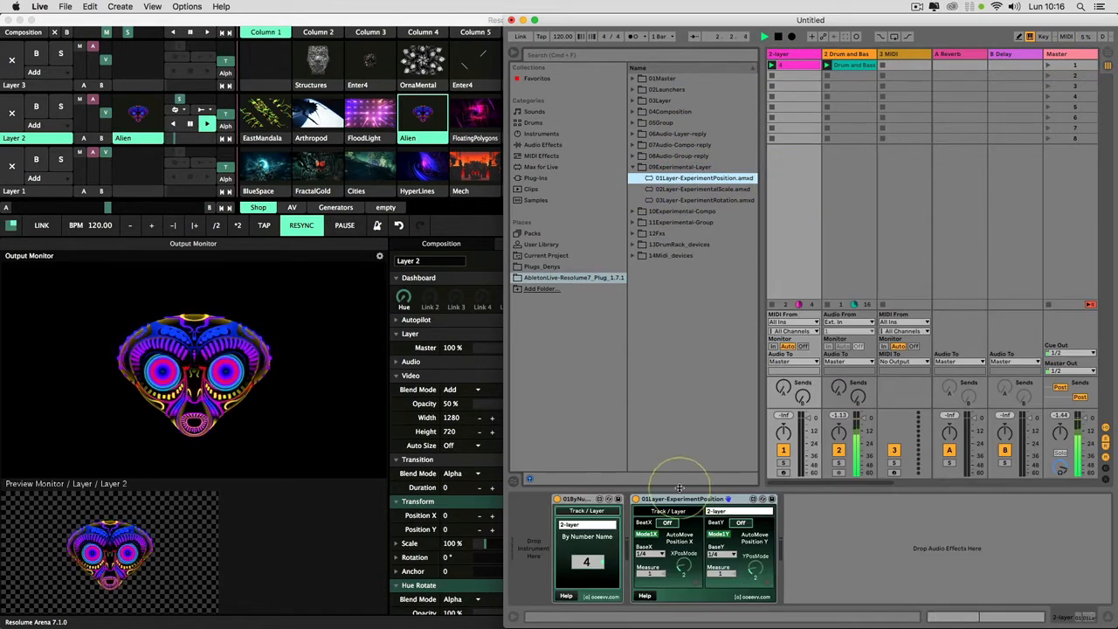
On the 2-layer position device, switch on BeatX with BaseX at 1/2, switch on BeatY, and stop all clips.
click(668, 523)
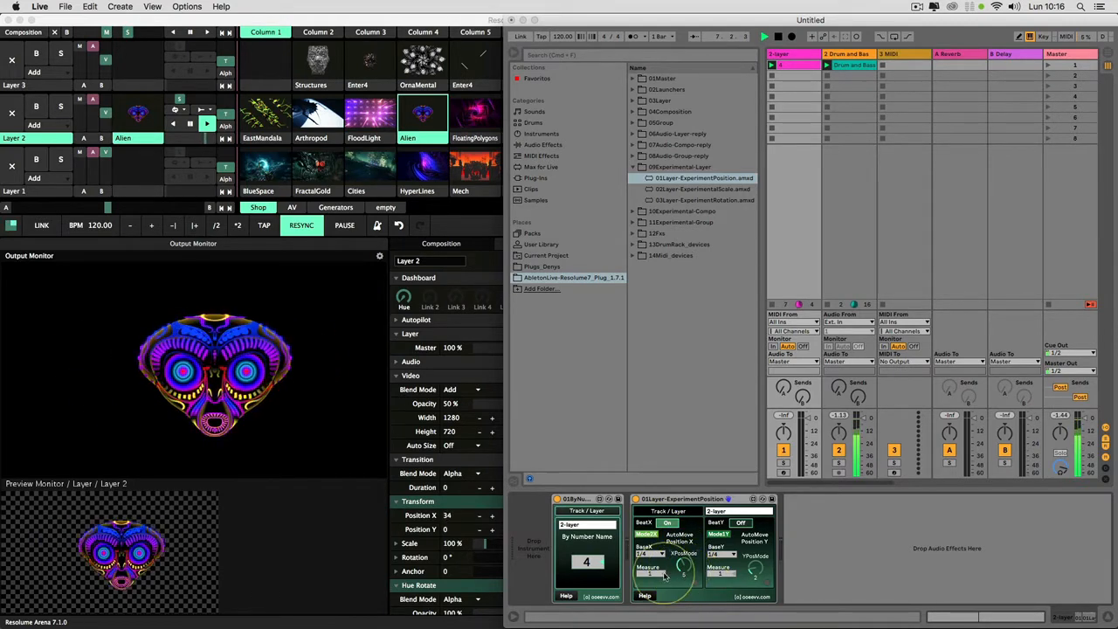
click(646, 554)
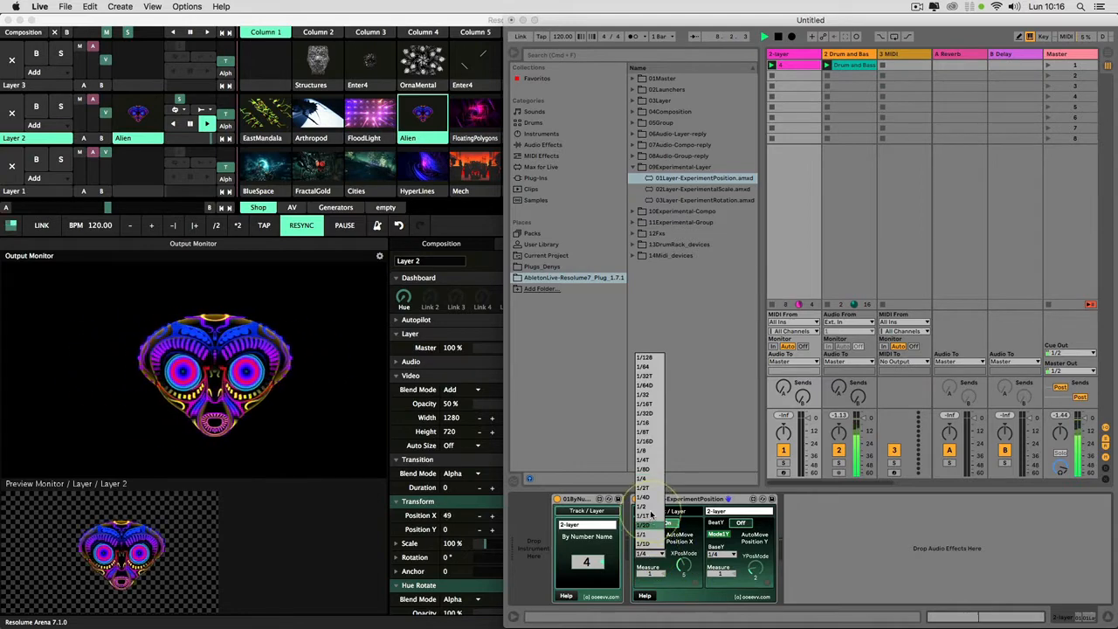
click(648, 508)
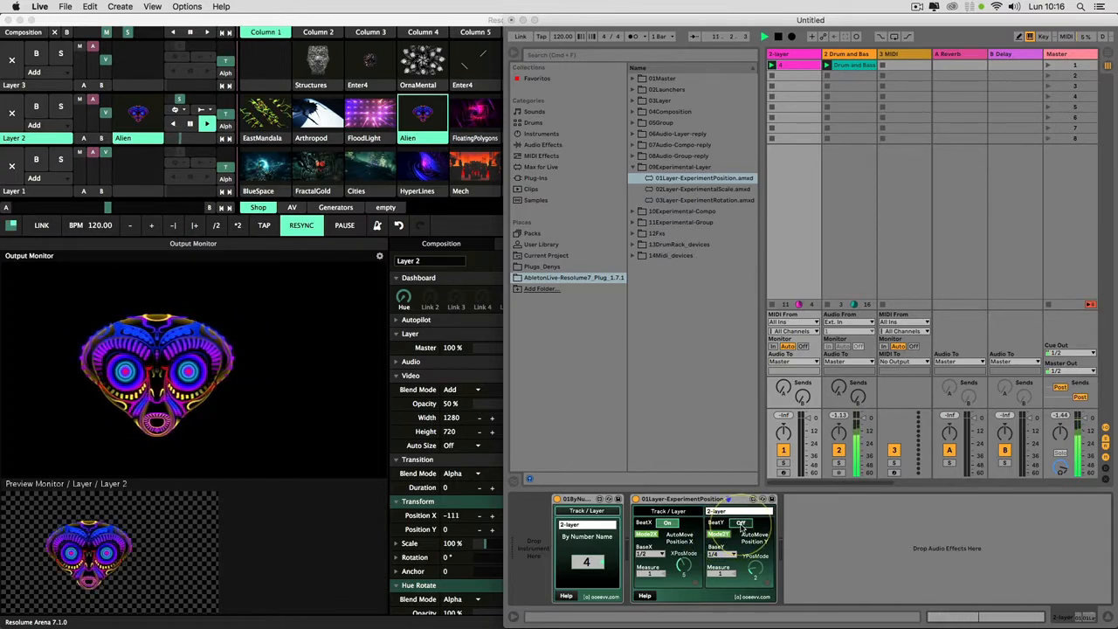
click(741, 523)
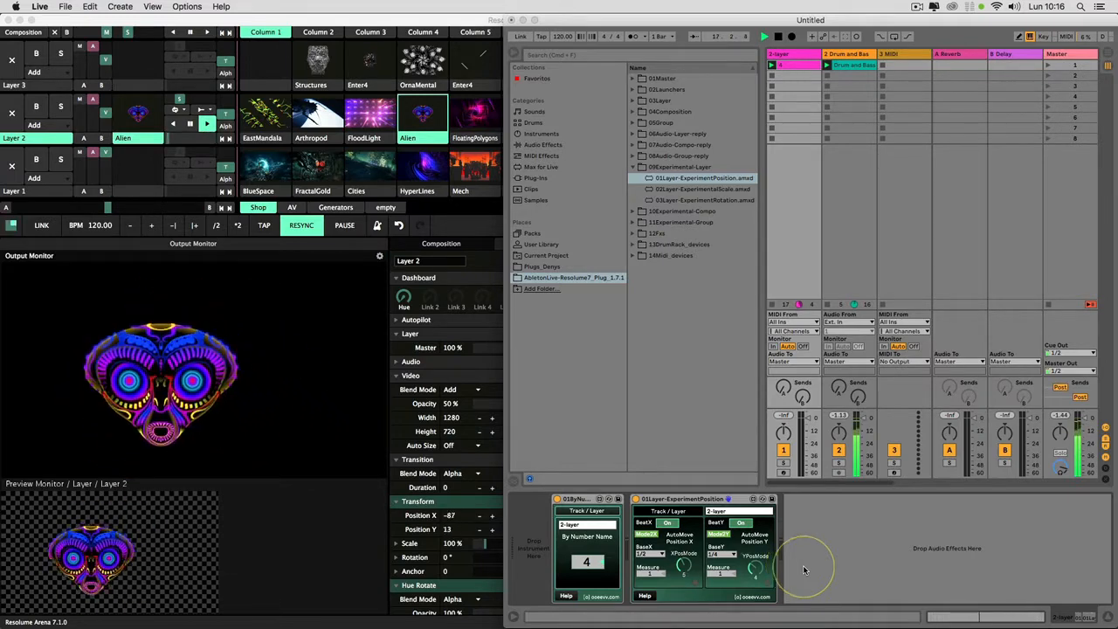
click(1048, 306)
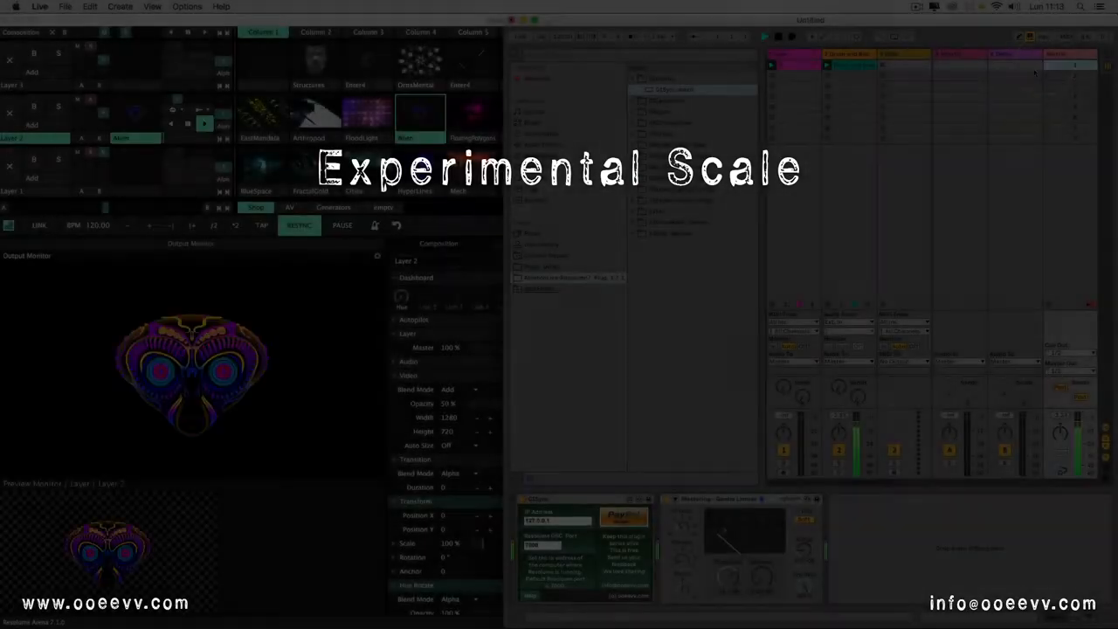
Load 02Layer-ExperimentalScale.amxd onto the 2-layer track and switch on BeatS in Smooth mode with BaseS at 1/1.
click(669, 179)
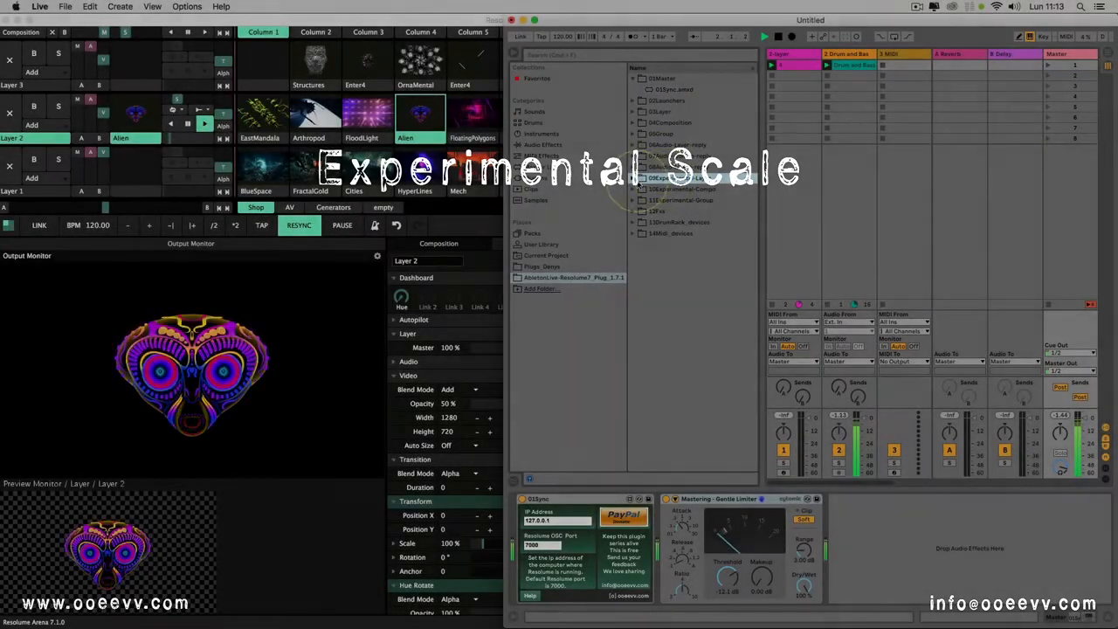
click(678, 180)
drag(690, 189, 823, 266)
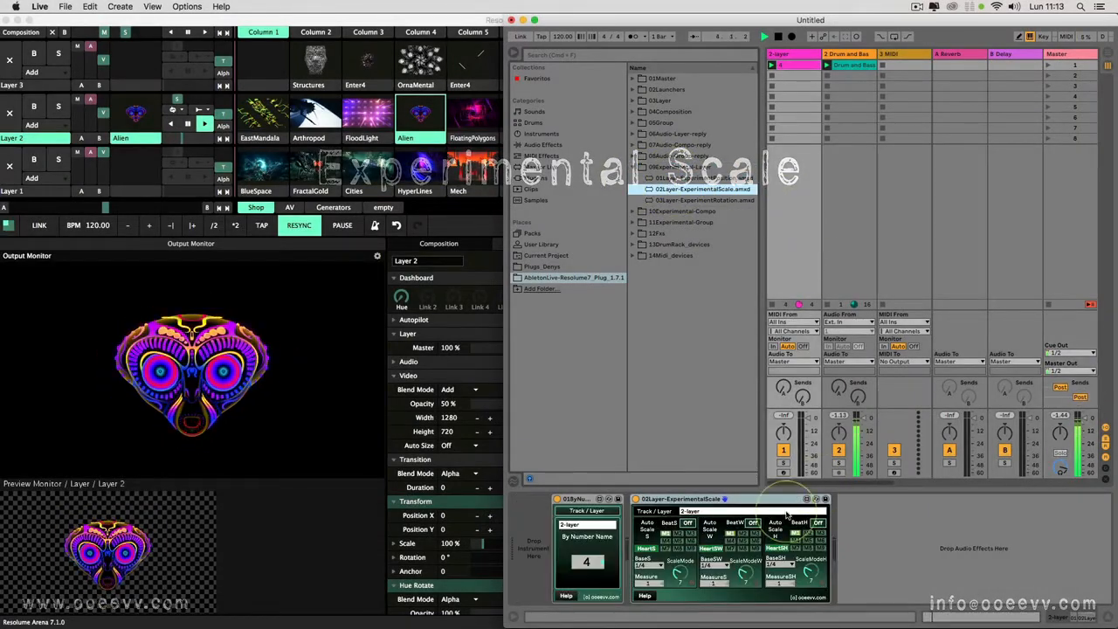
click(688, 523)
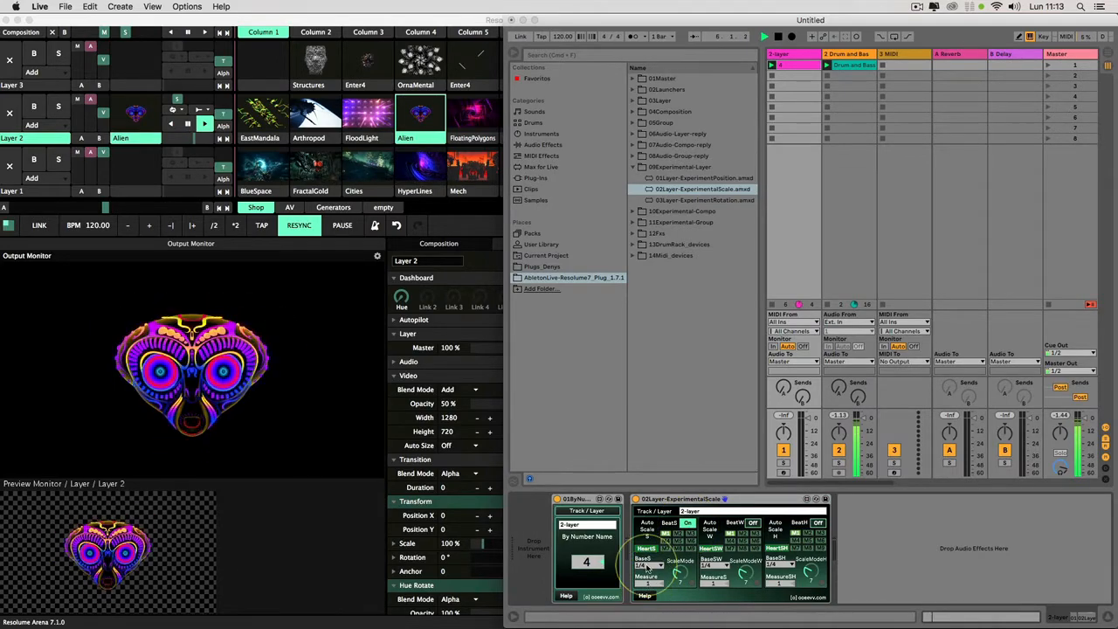
click(647, 566)
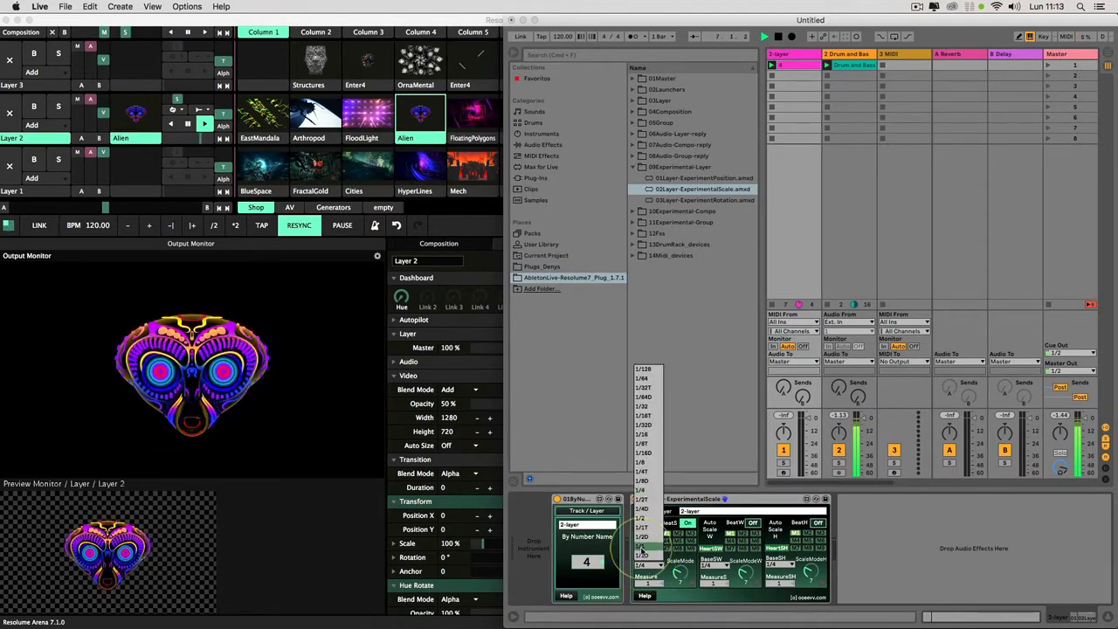
click(643, 556)
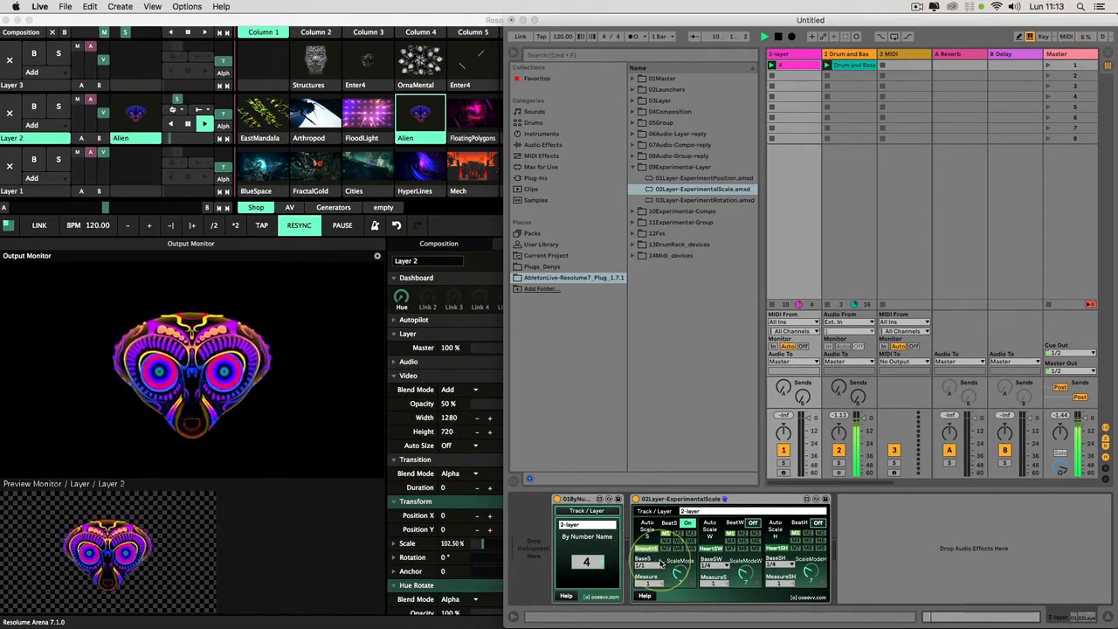
On the scale device, switch on BeatW at base 1/4 and BeatH at base 1/8, both in Smooth mode.
click(710, 566)
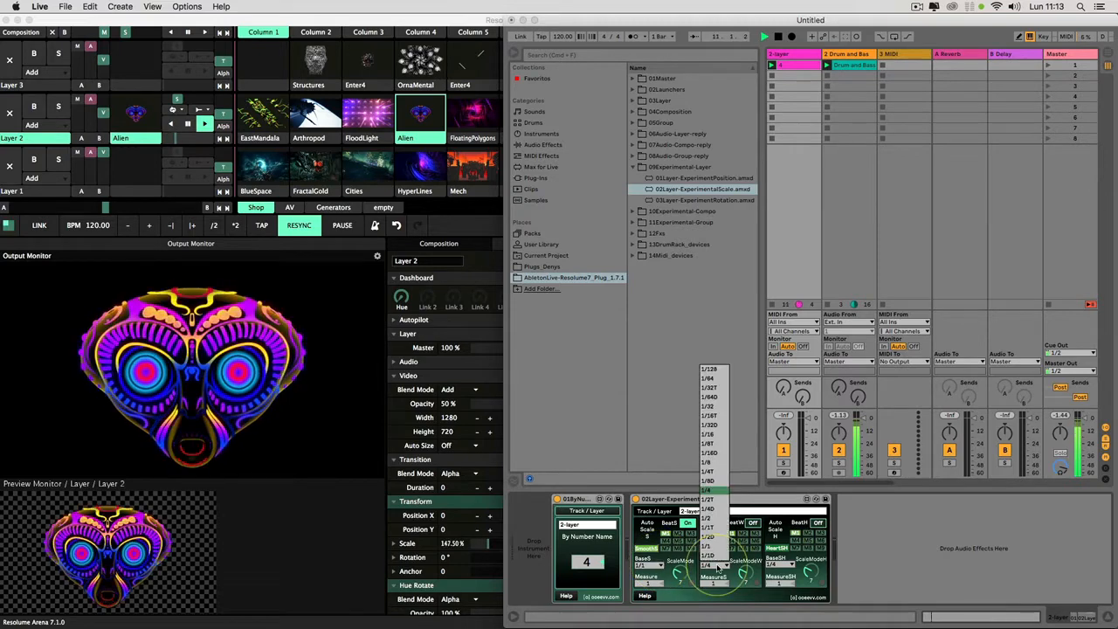
click(713, 494)
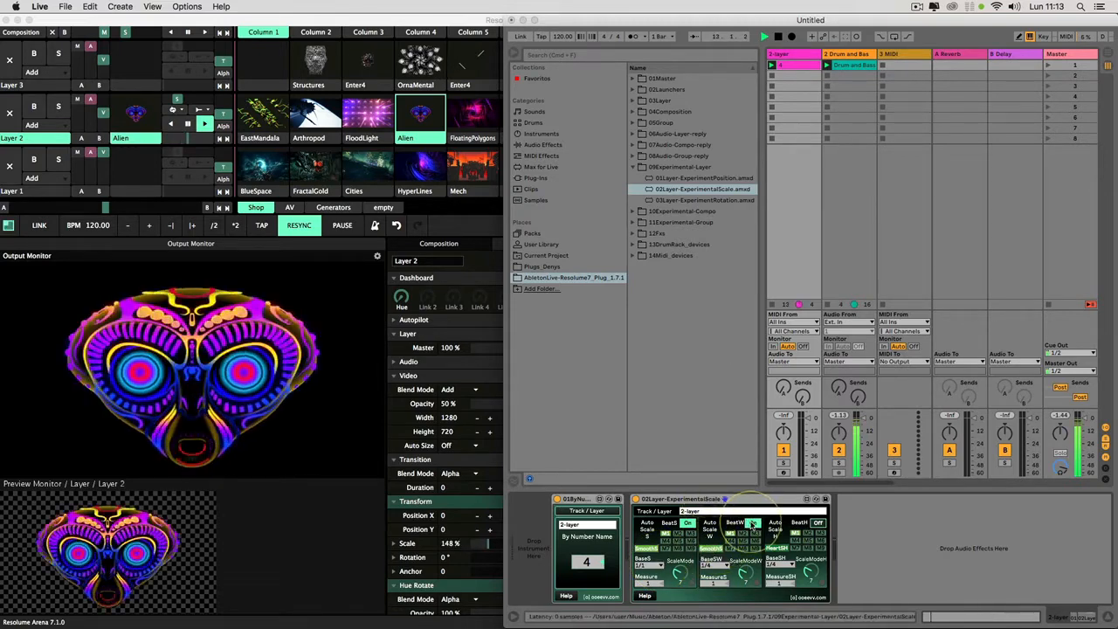
click(752, 523)
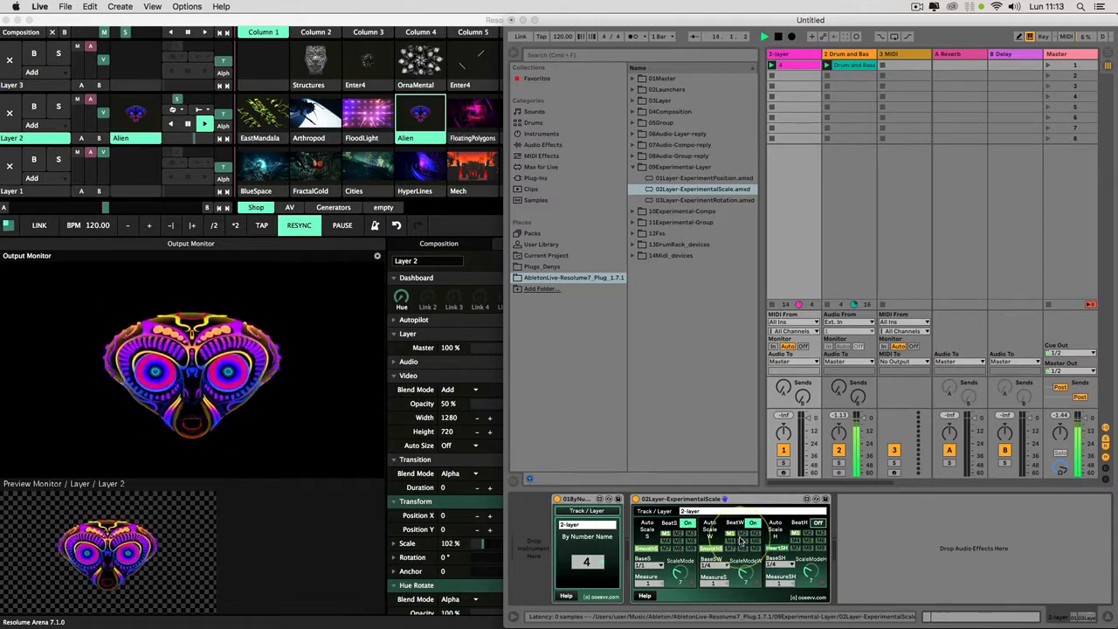
click(777, 566)
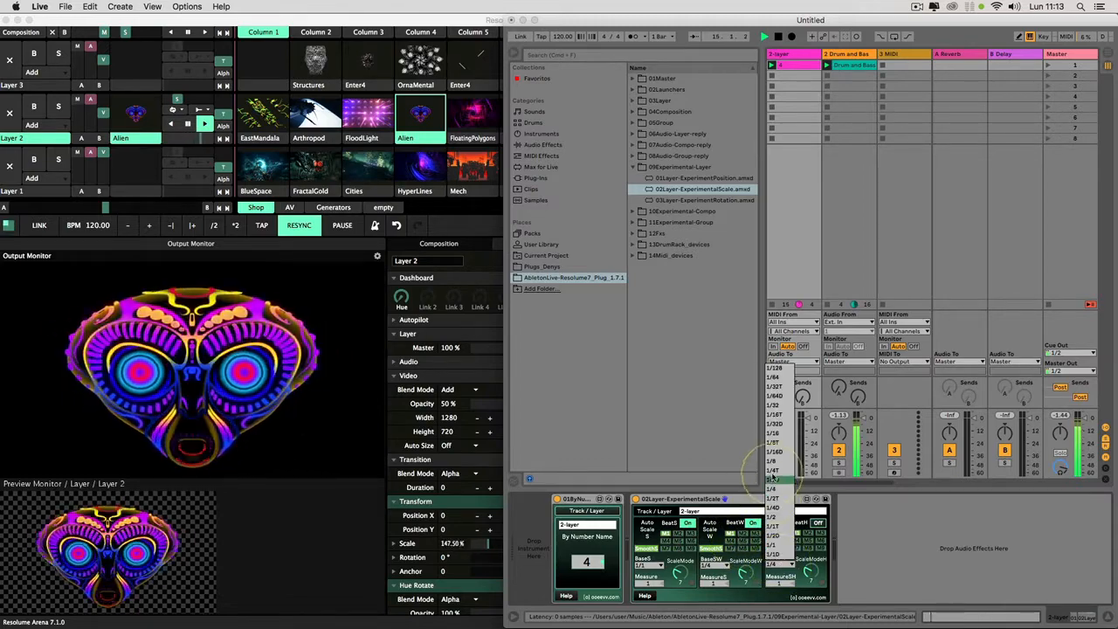
click(773, 471)
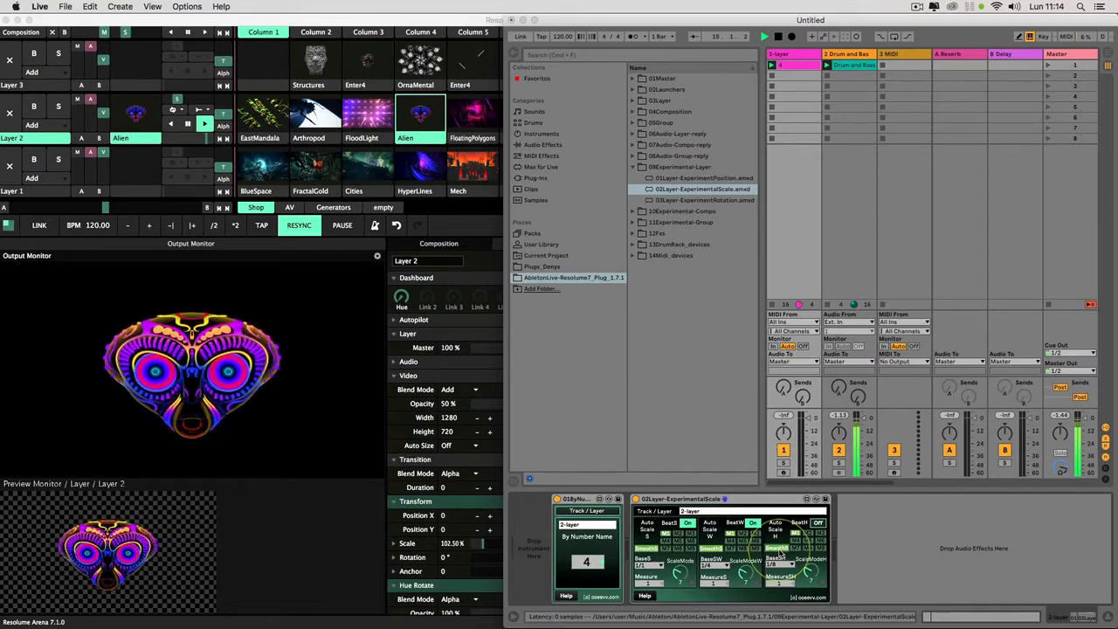
click(817, 523)
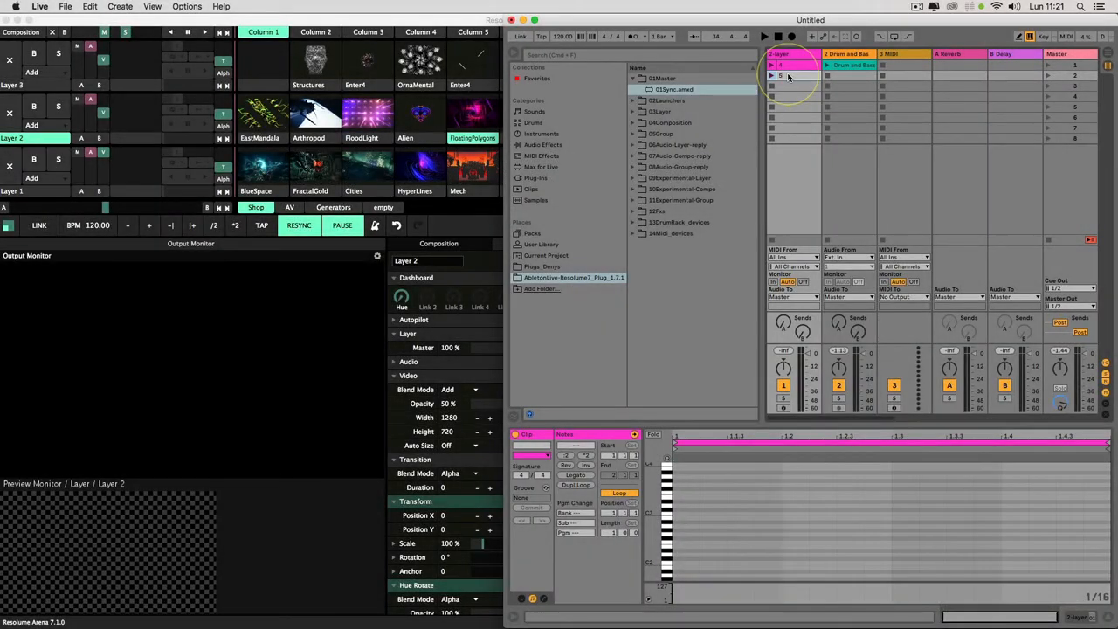
Duplicate the Drum and Bass clip into the second slot of its track and launch scene 2.
click(845, 67)
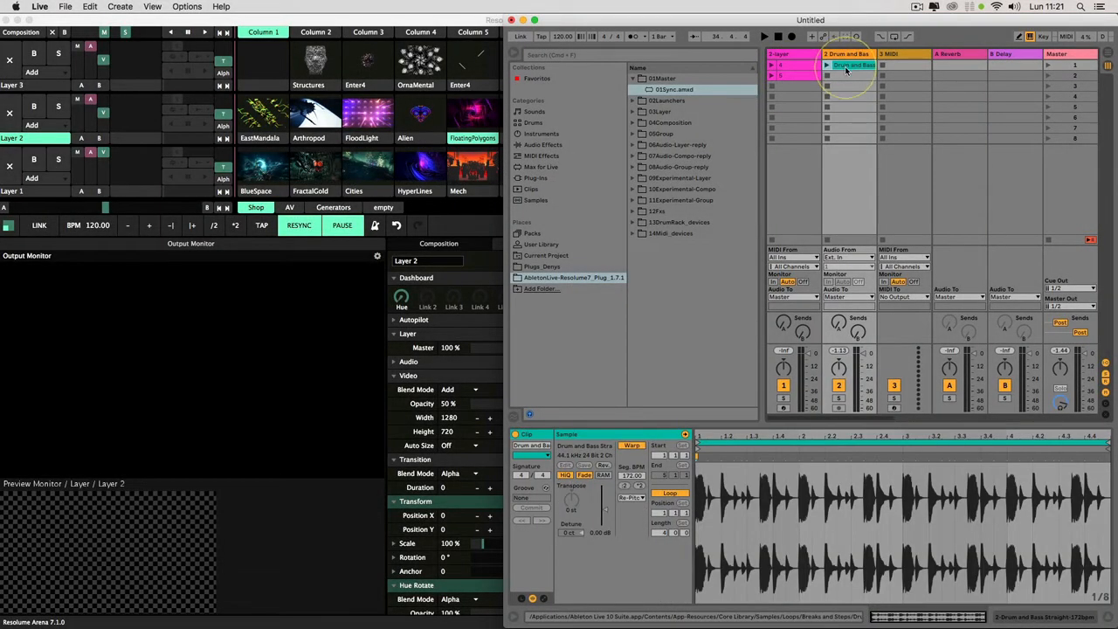
click(1046, 75)
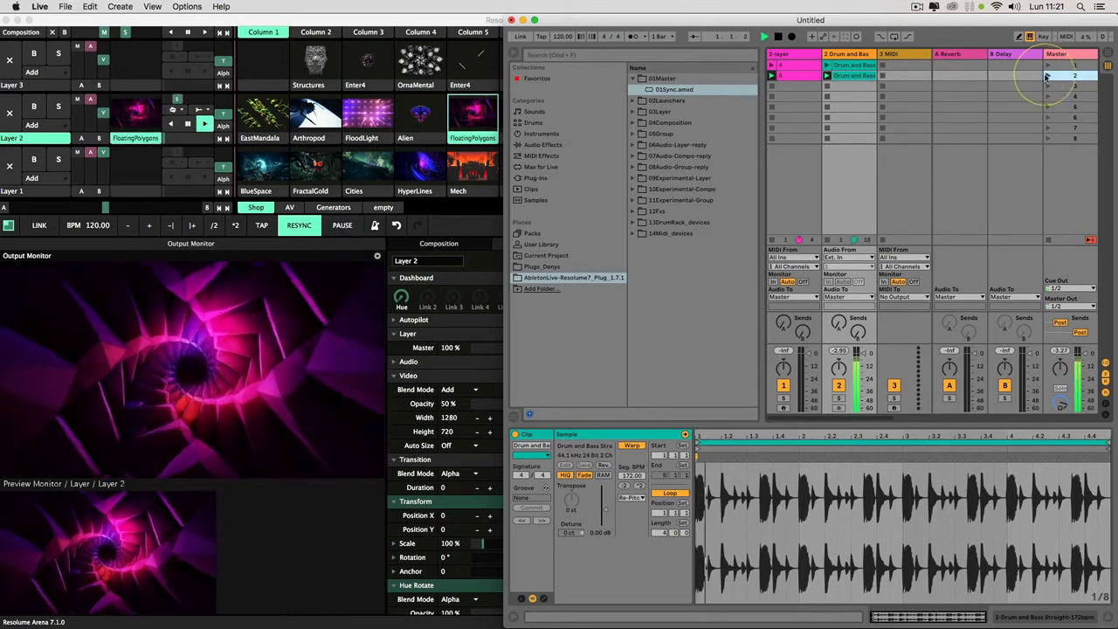
Load 03Layer-ExperimentRotation.amxd onto the 2-layer track and switch on BeatX with RotModeX at 8 and BaseX at 1/1.
click(634, 178)
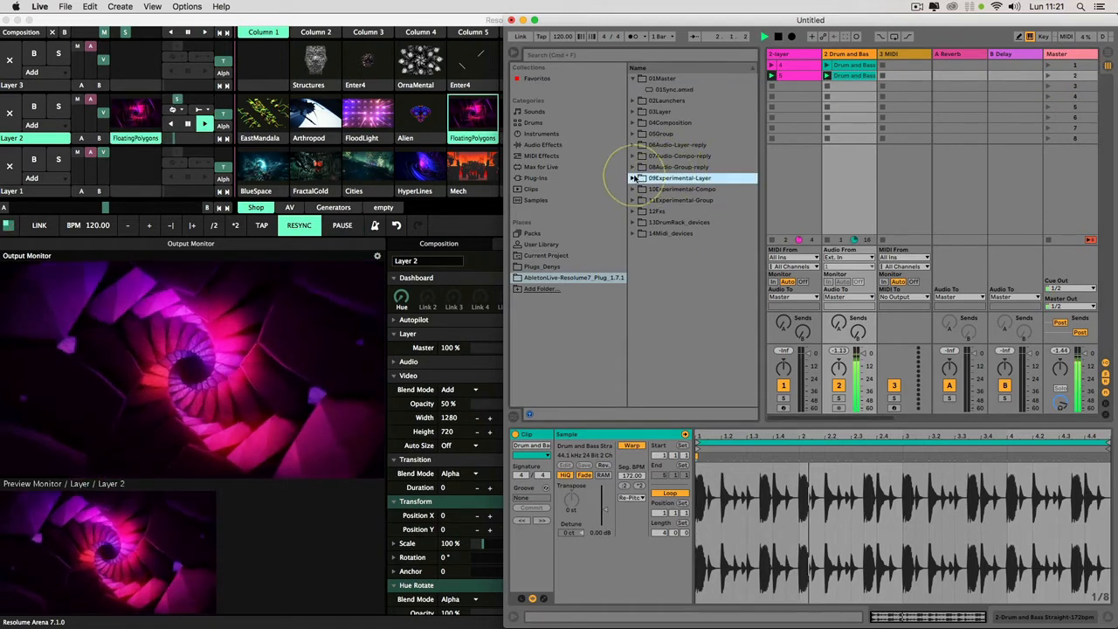
drag(676, 200, 788, 200)
click(665, 522)
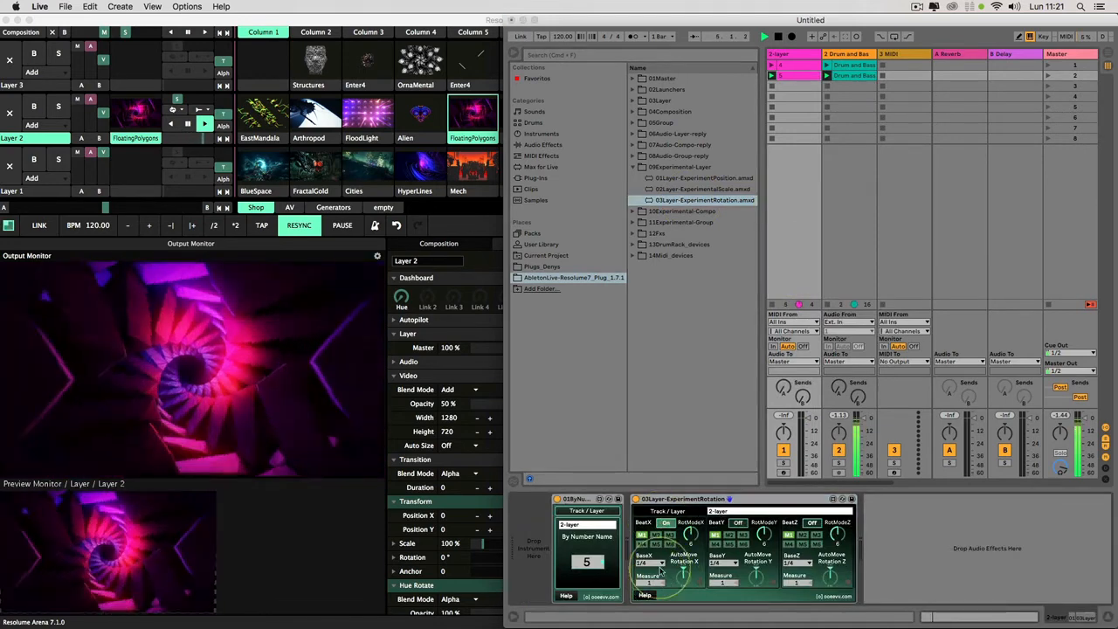
drag(691, 534, 696, 518)
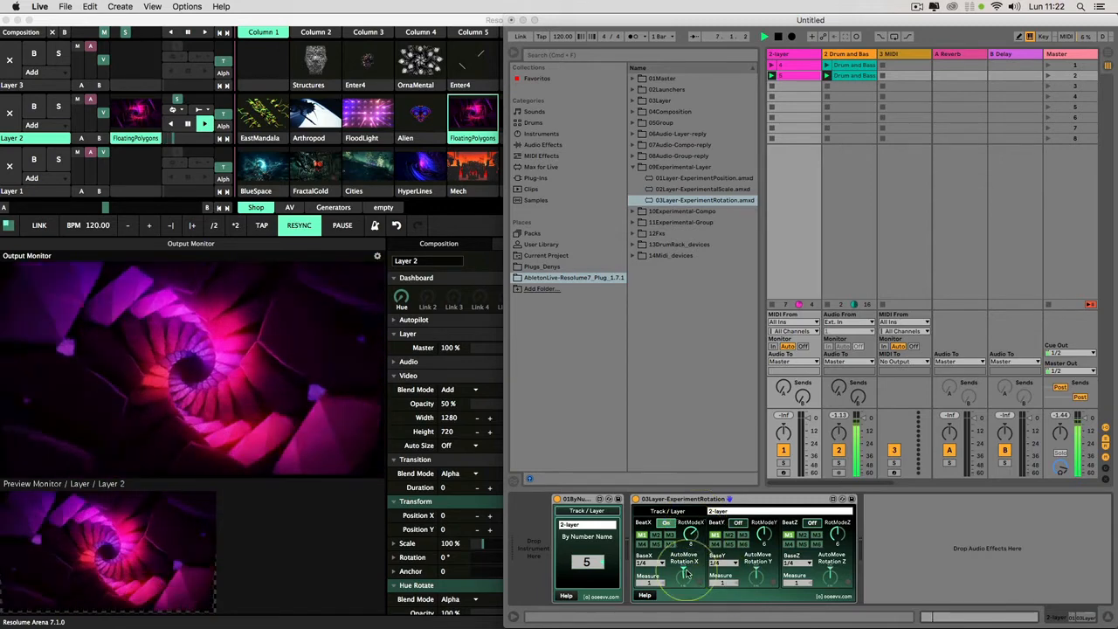
click(653, 563)
click(644, 544)
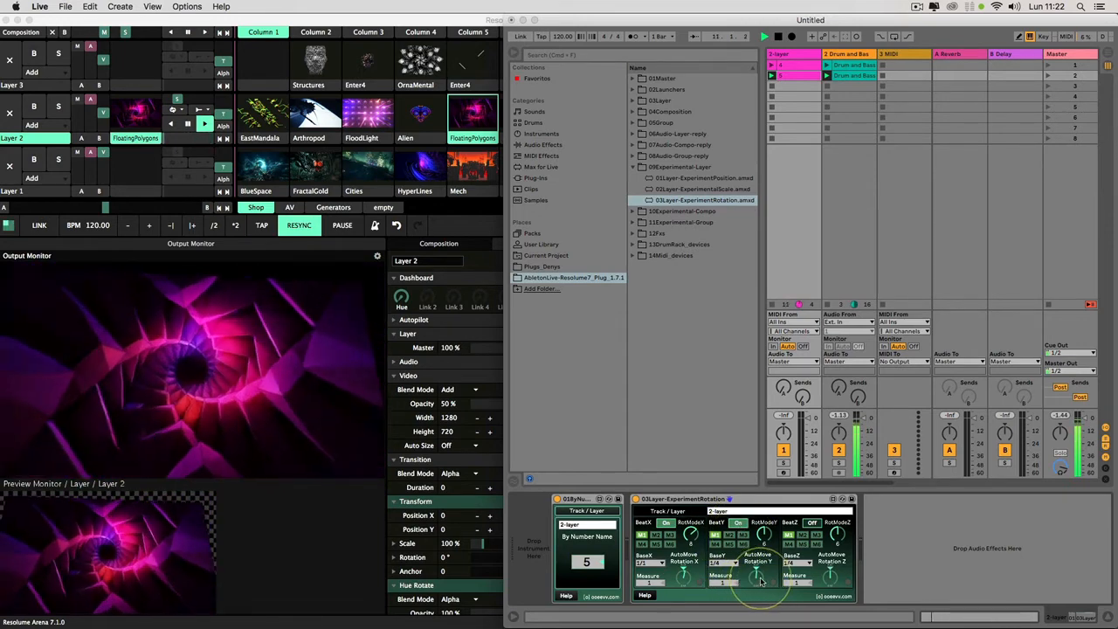
On the rotation device, switch on BeatY, and switch on BeatZ in mode M4 with BaseZ at 1/8.
click(792, 561)
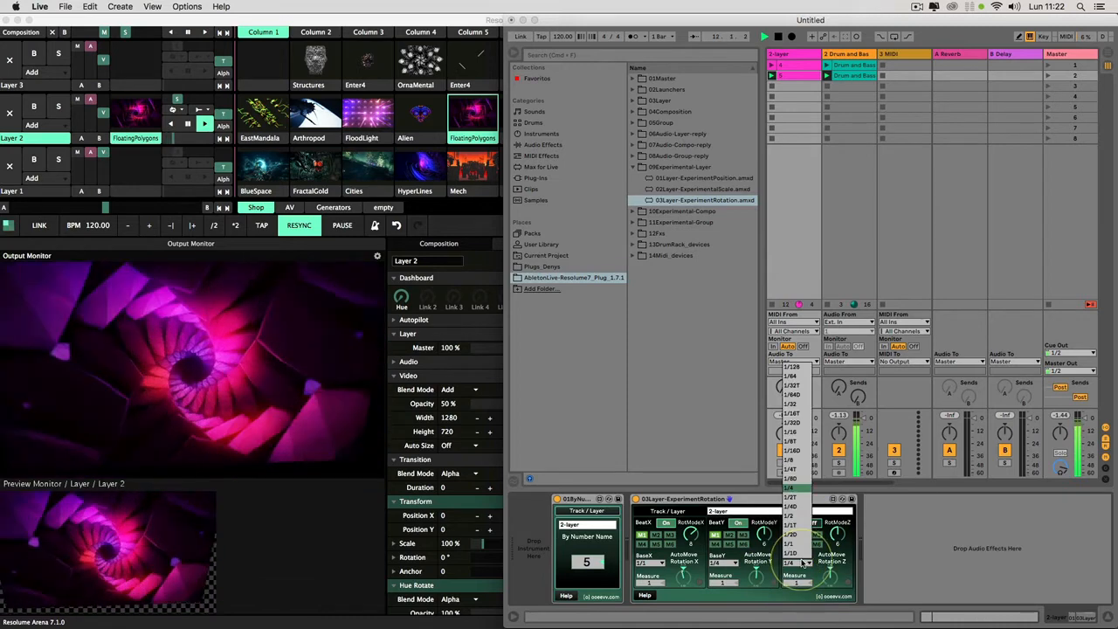
click(790, 469)
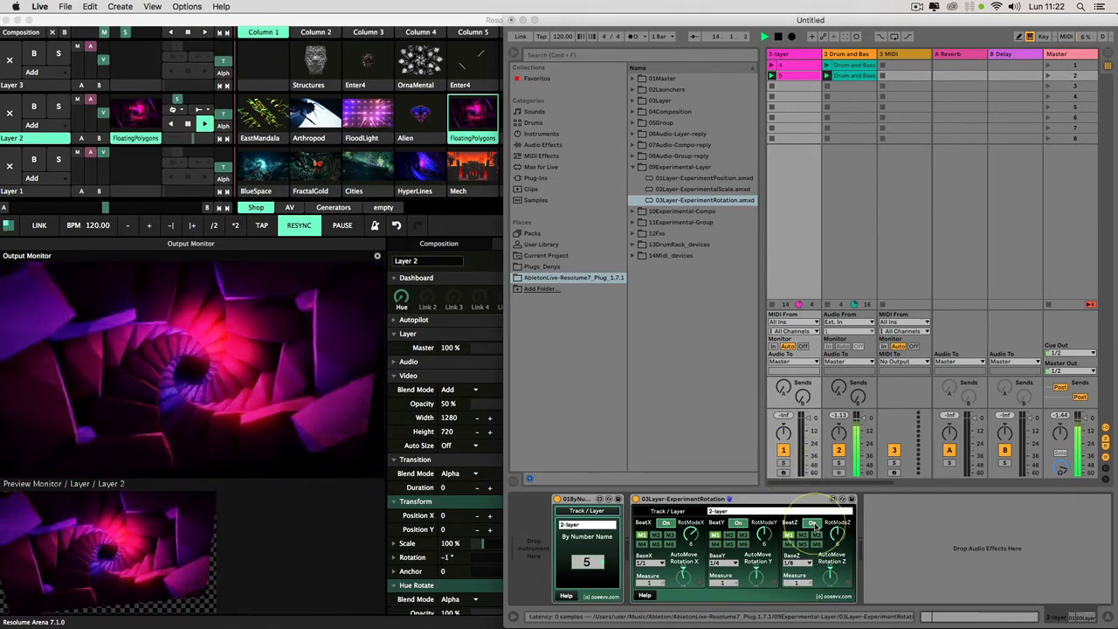
click(813, 524)
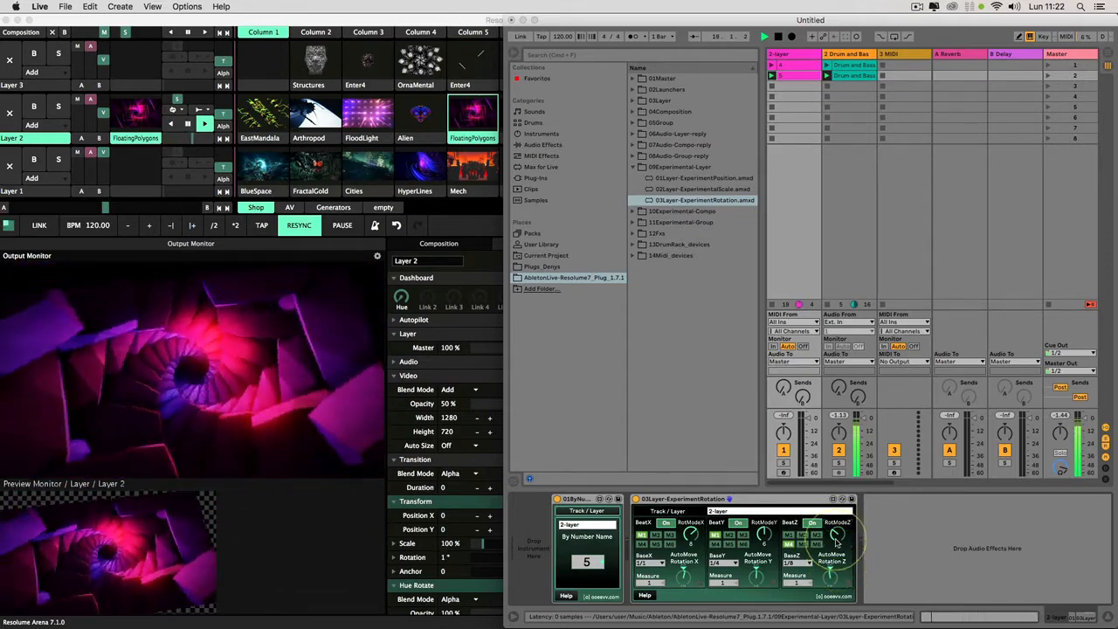
Load 02Layer-ExperimentalScale.amxd after the rotation device and switch on BeatS in Smooth mode.
click(687, 189)
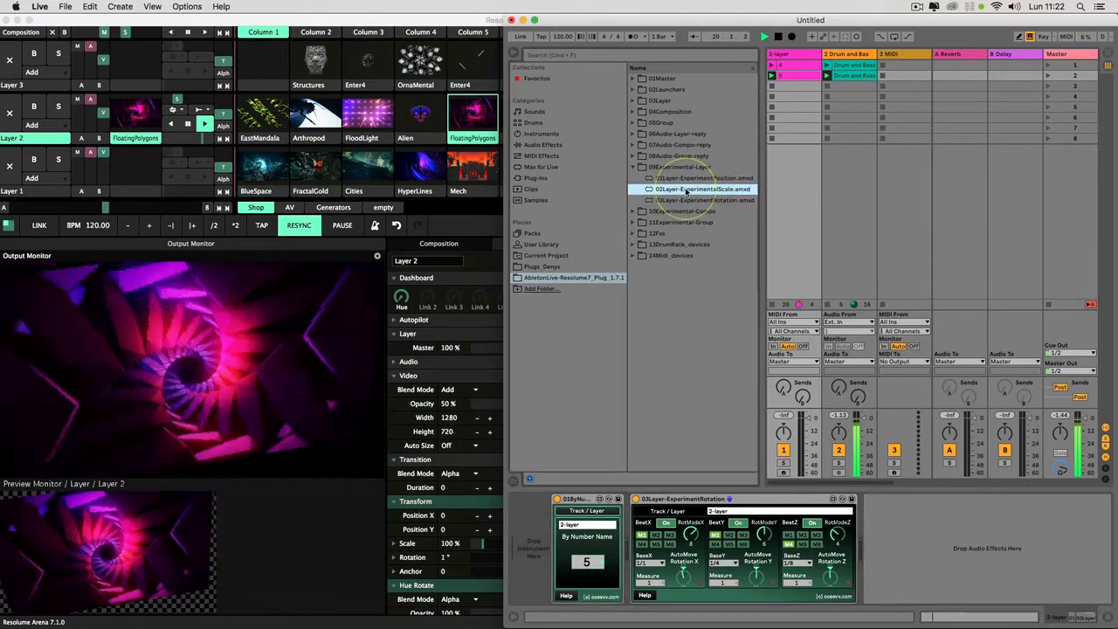
drag(687, 190, 954, 569)
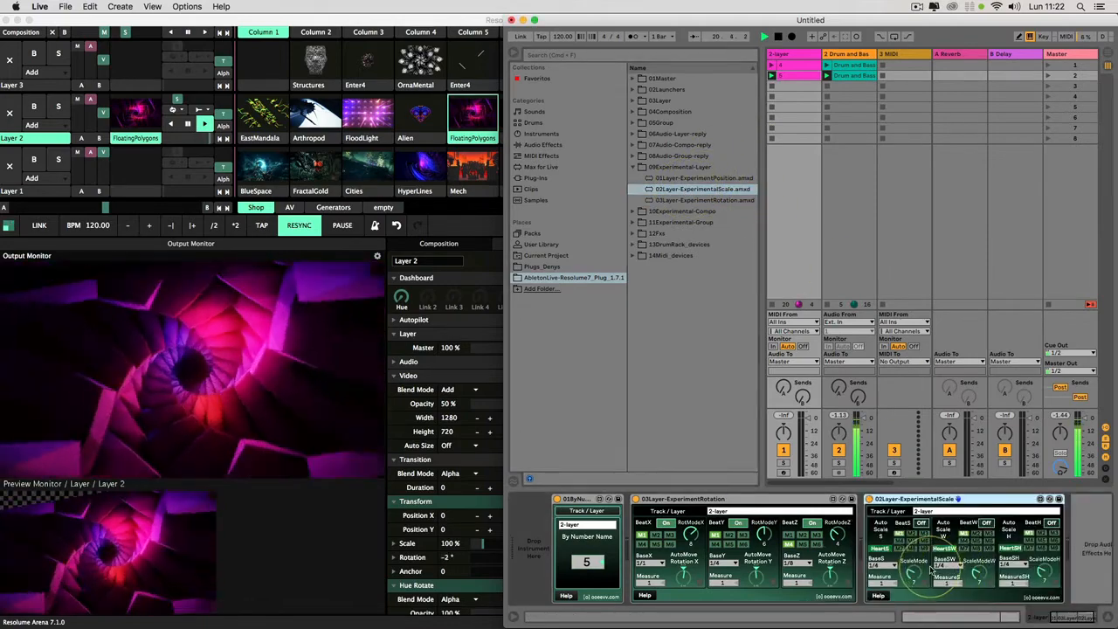
click(921, 523)
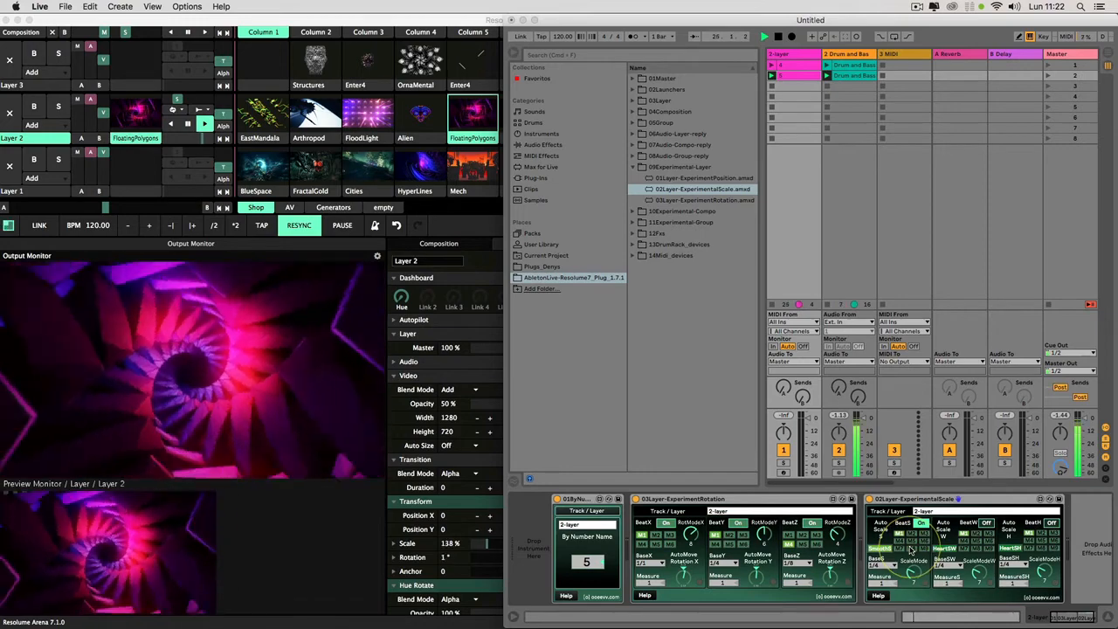
Load 01Layer-ExperimentPosition.amxd after the scale device on the 2-layer track and switch on BeatX.
drag(698, 178, 1076, 555)
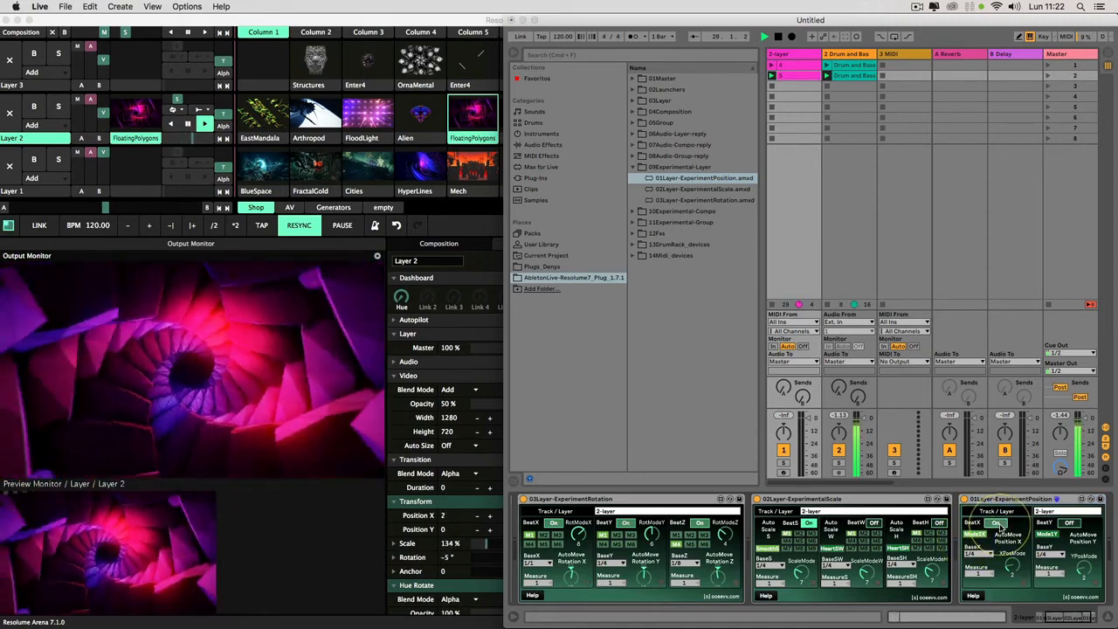
click(997, 523)
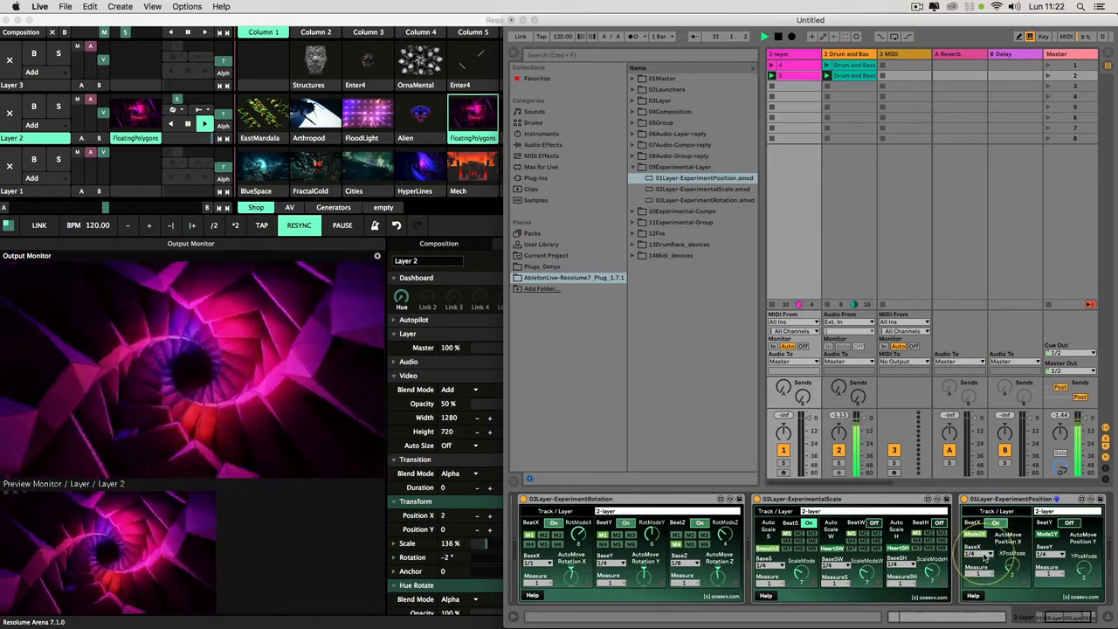
click(983, 556)
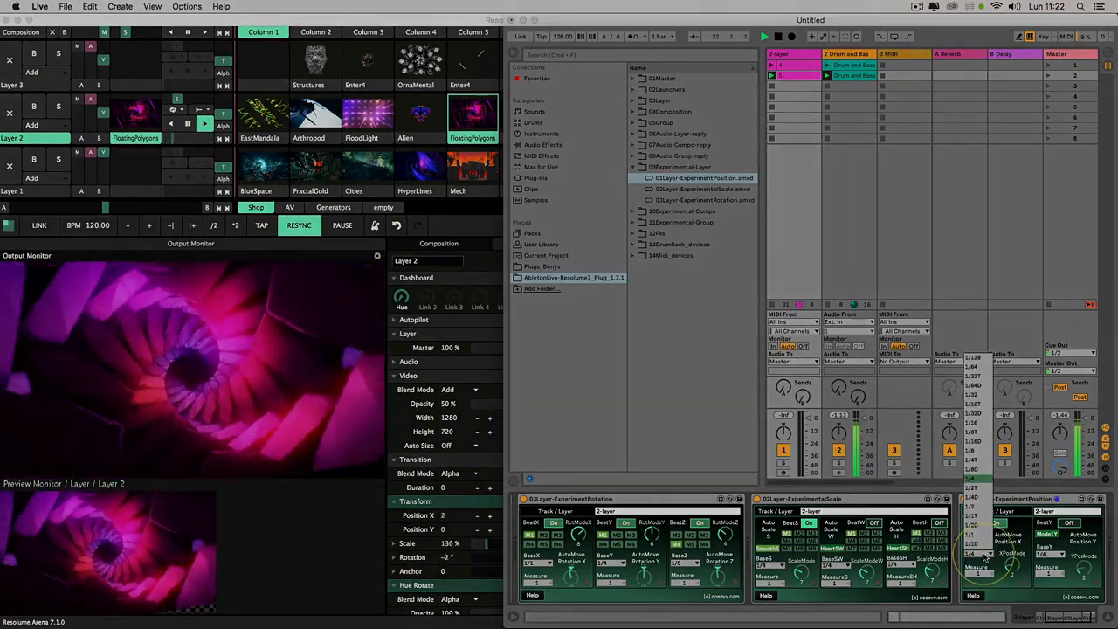
click(989, 556)
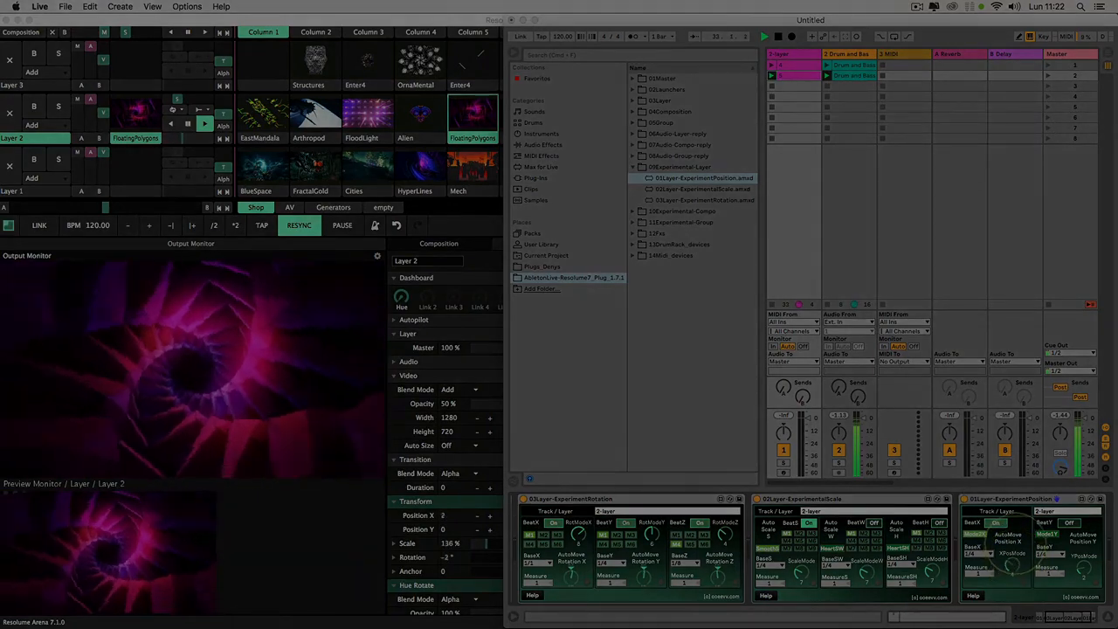